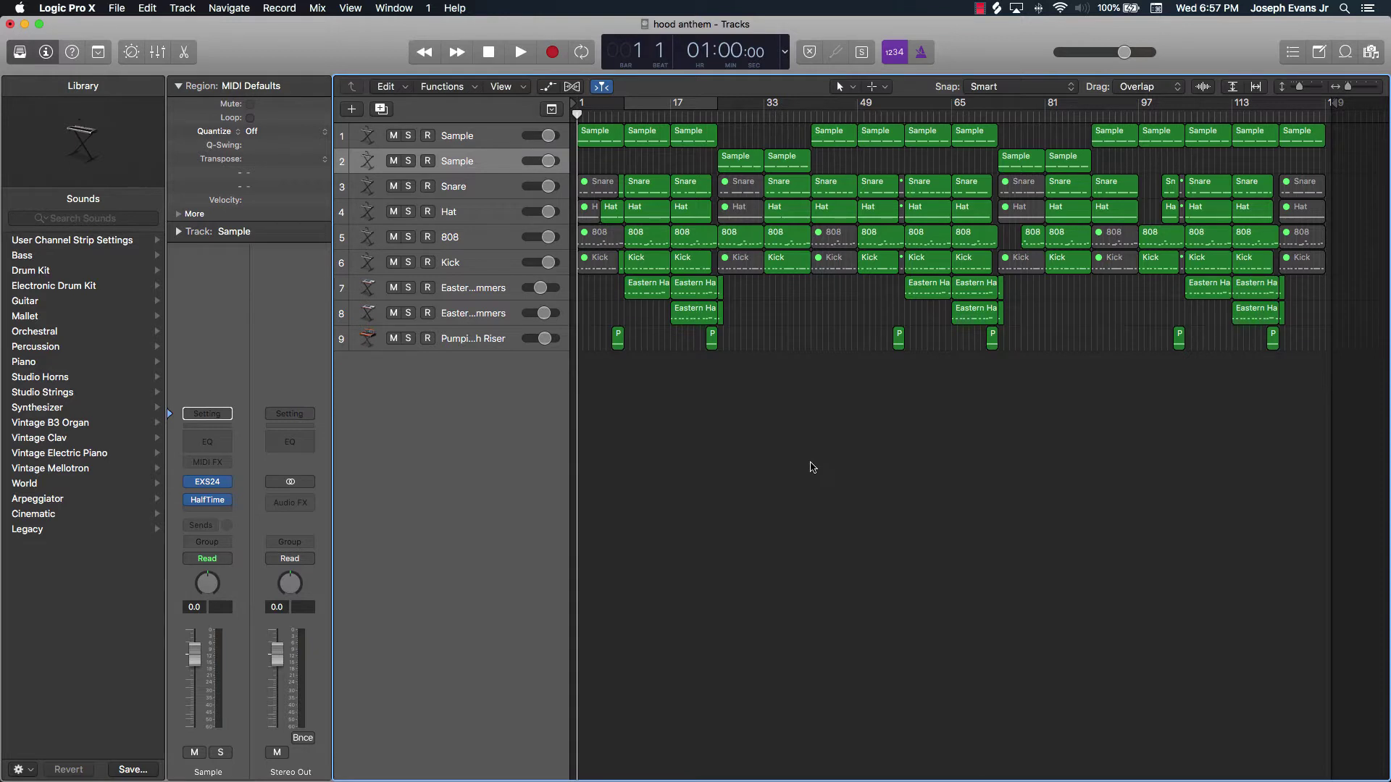
Step: Play the arrangement from bar 1 through to about bar 27 to hear the unmixed beat, and stop playback
scroll(812, 463, up, 5)
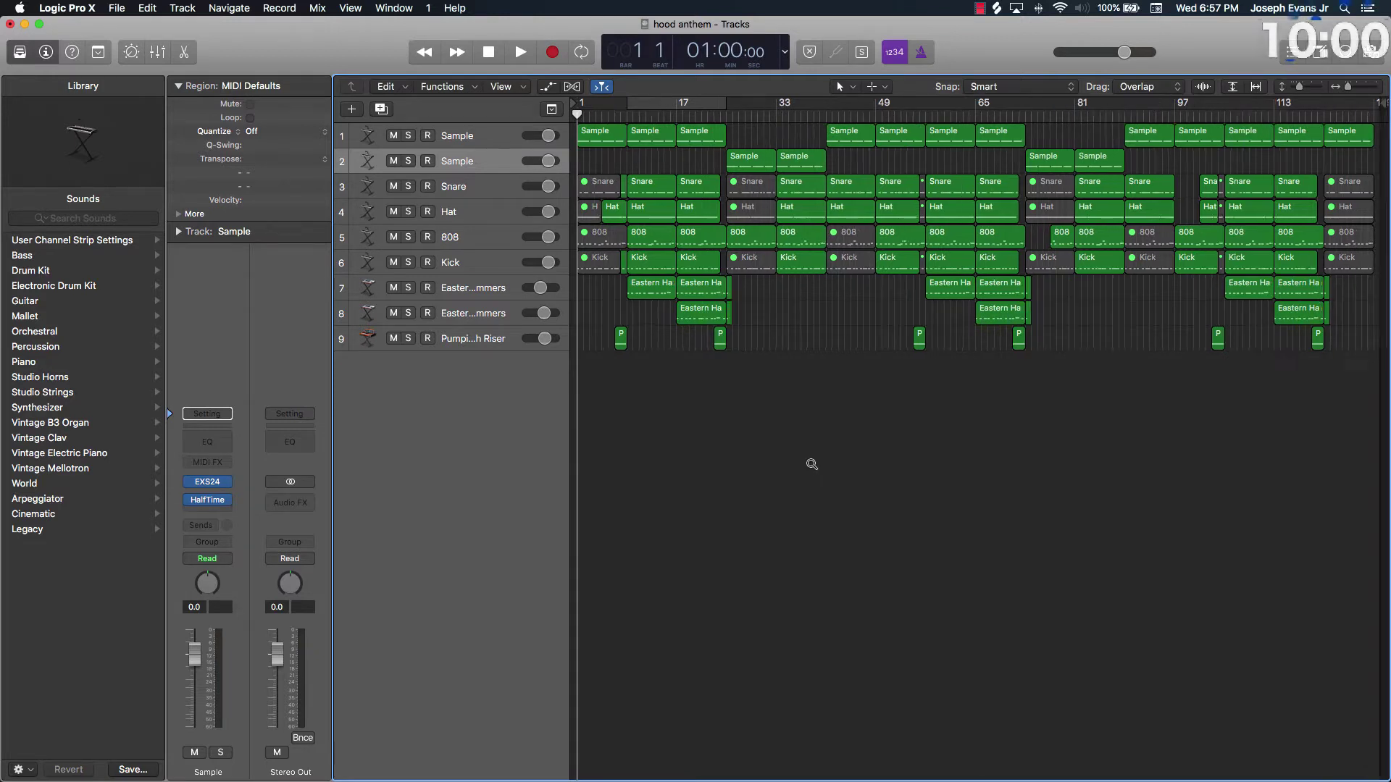
scroll(812, 464, down, 2)
scroll(811, 463, down, 1)
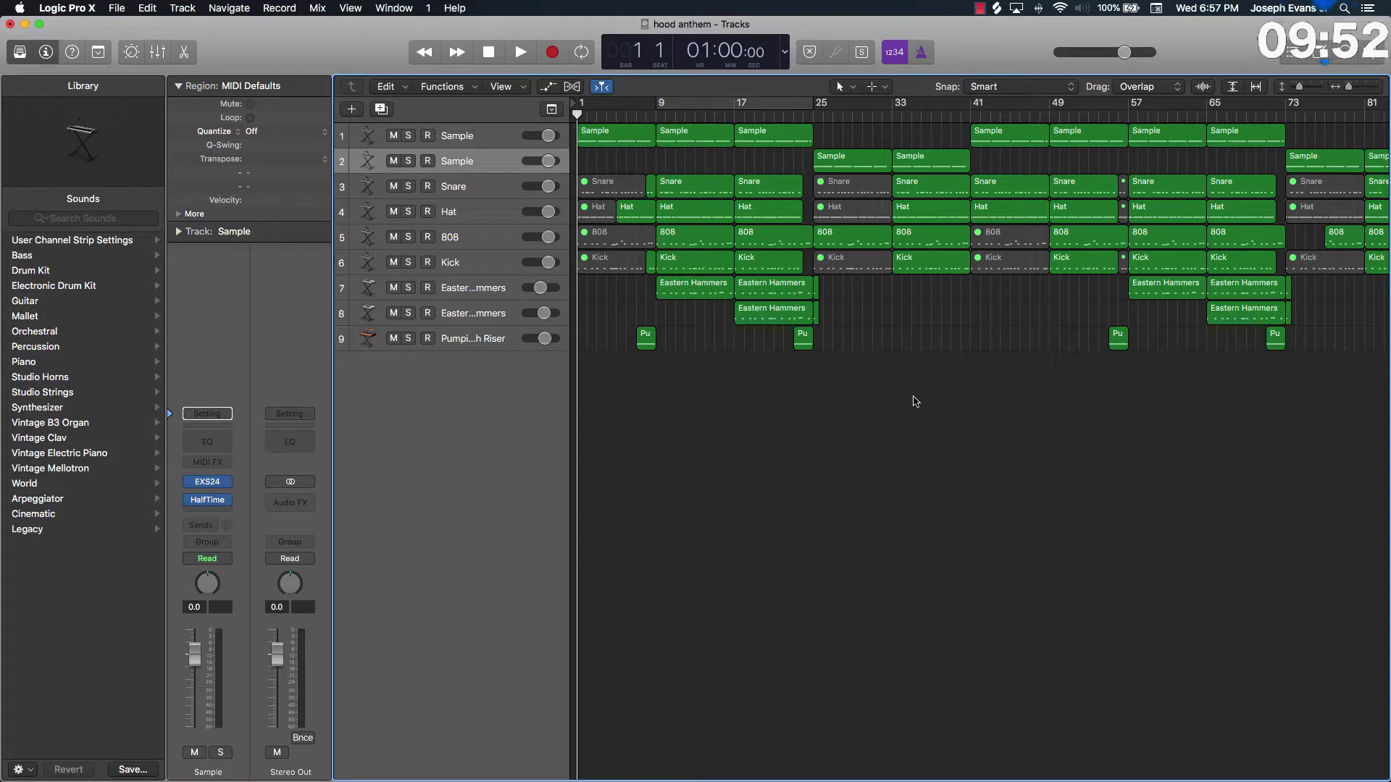
key(space)
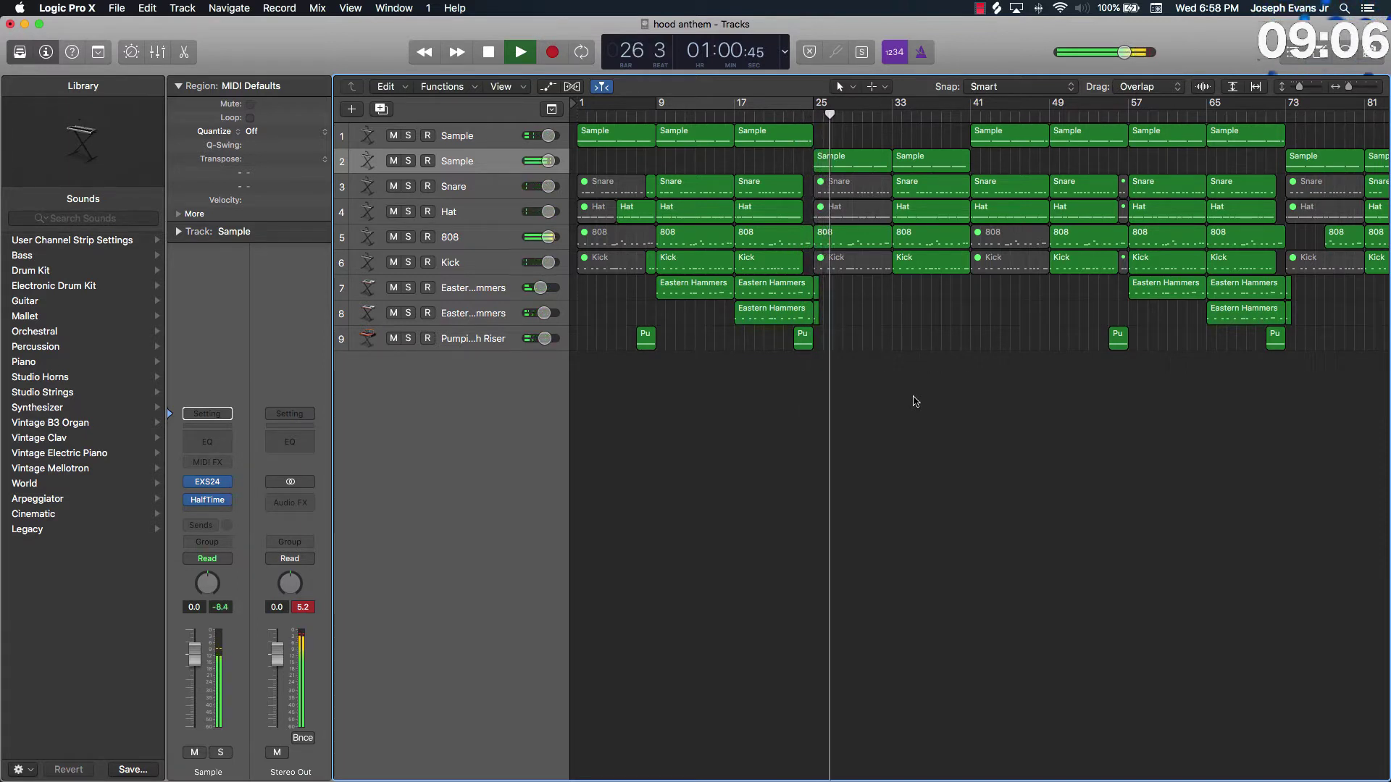
key(space)
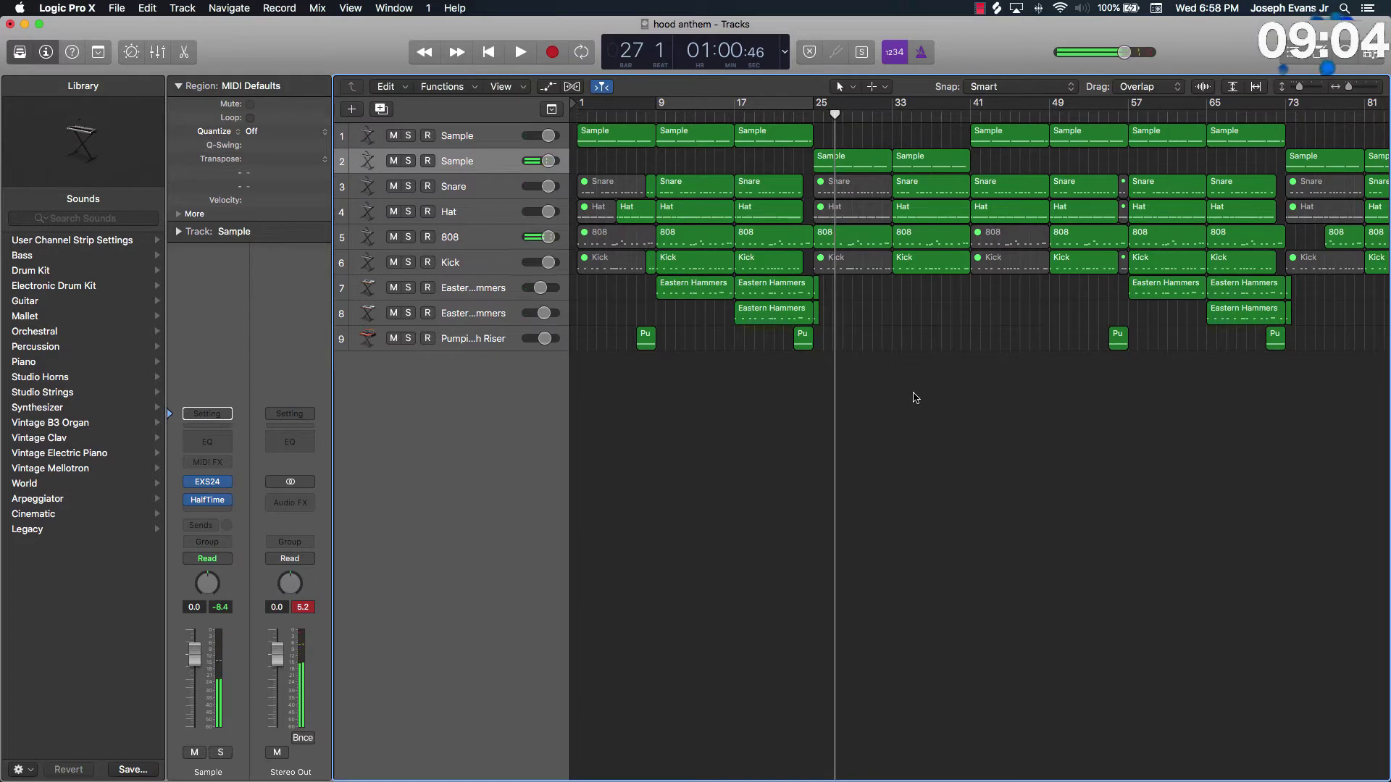
Step: Reset the Stereo Out peak reading and insert iZotope Ozone 7 in stereo on the Stereo Out channel
scroll(900, 405, left, 5)
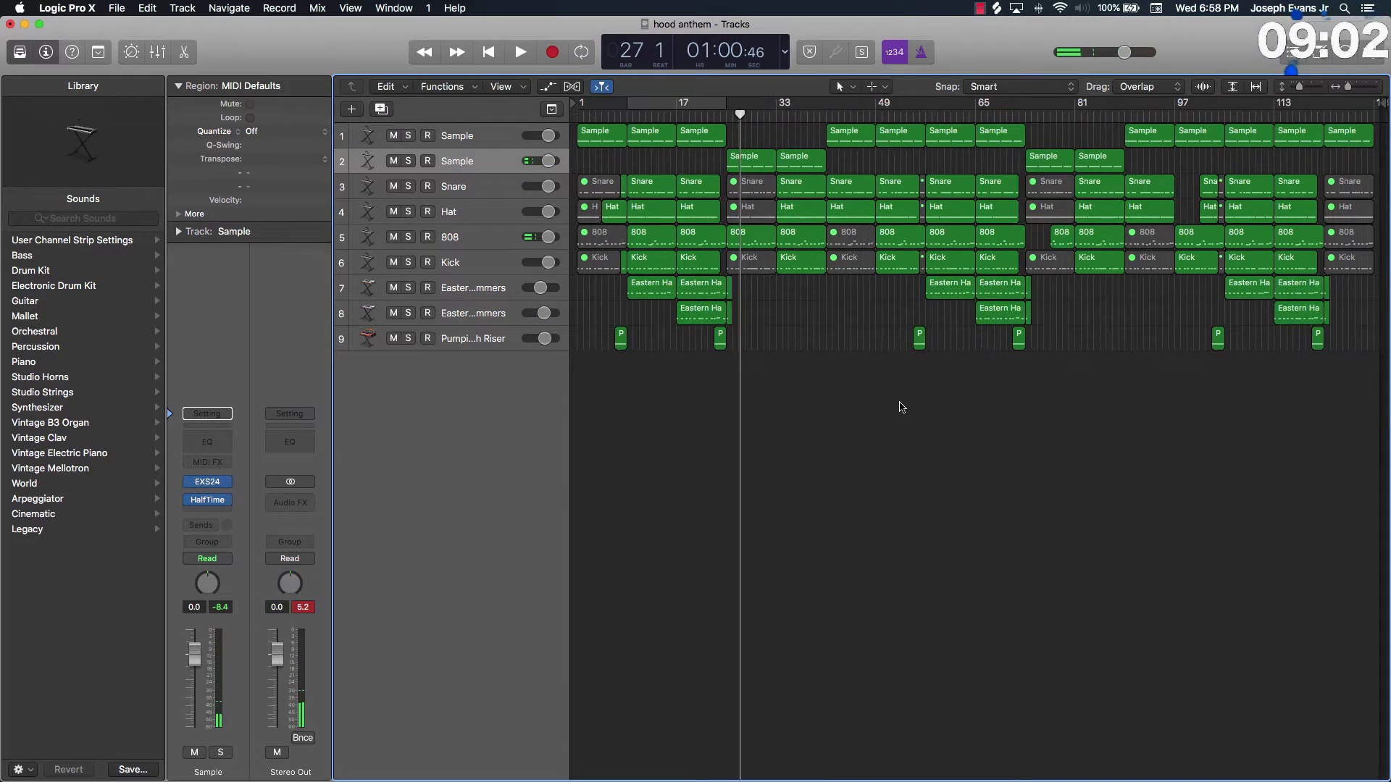
scroll(899, 404, down, 5)
scroll(899, 405, up, 1)
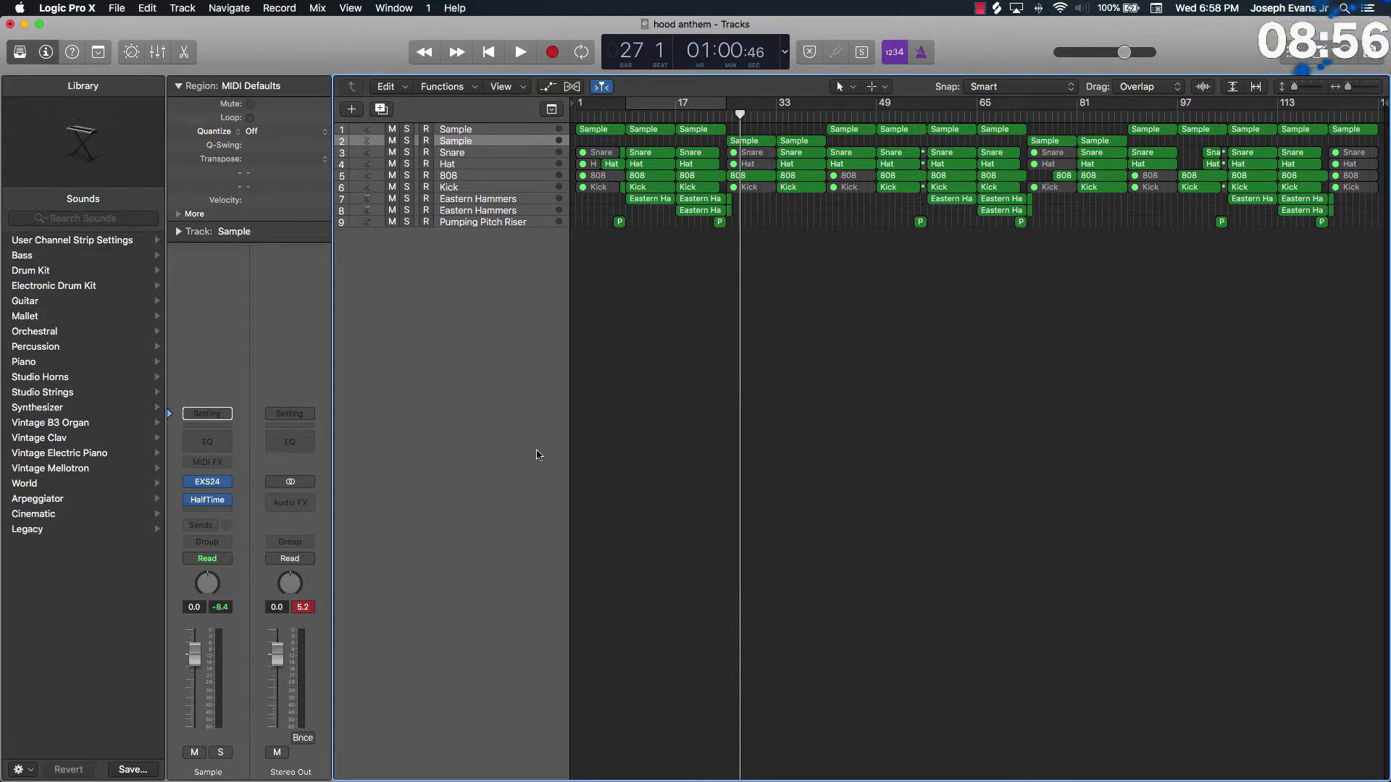
click(309, 613)
click(301, 502)
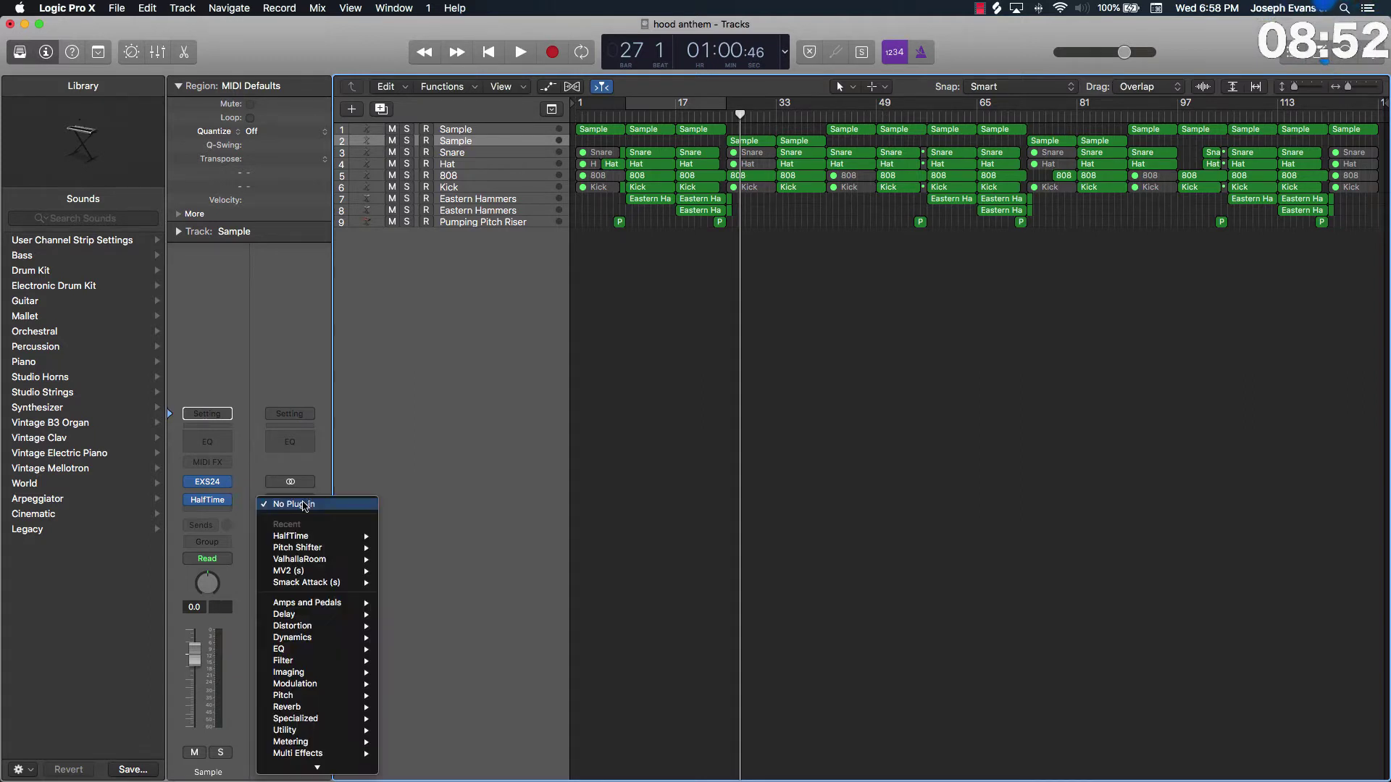
mouse_move(362, 766)
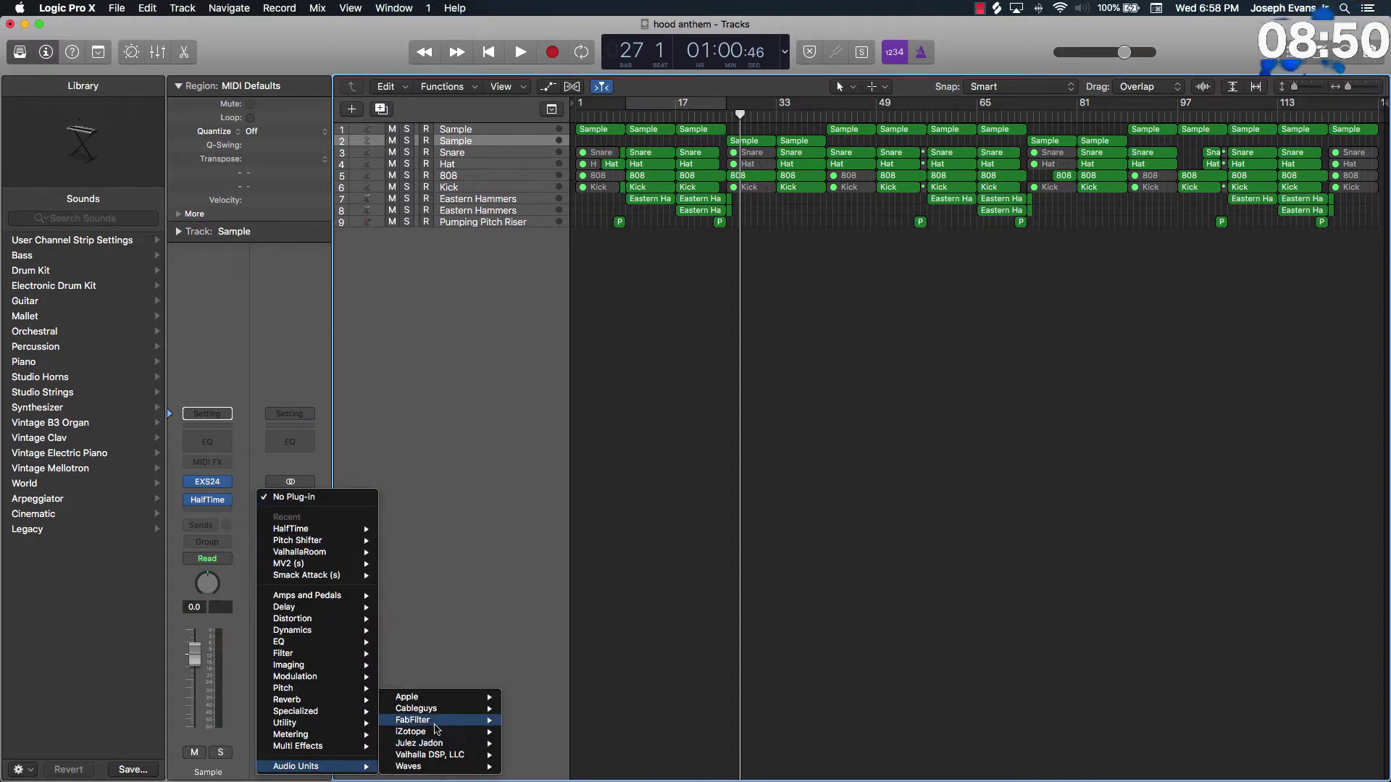
mouse_move(434, 733)
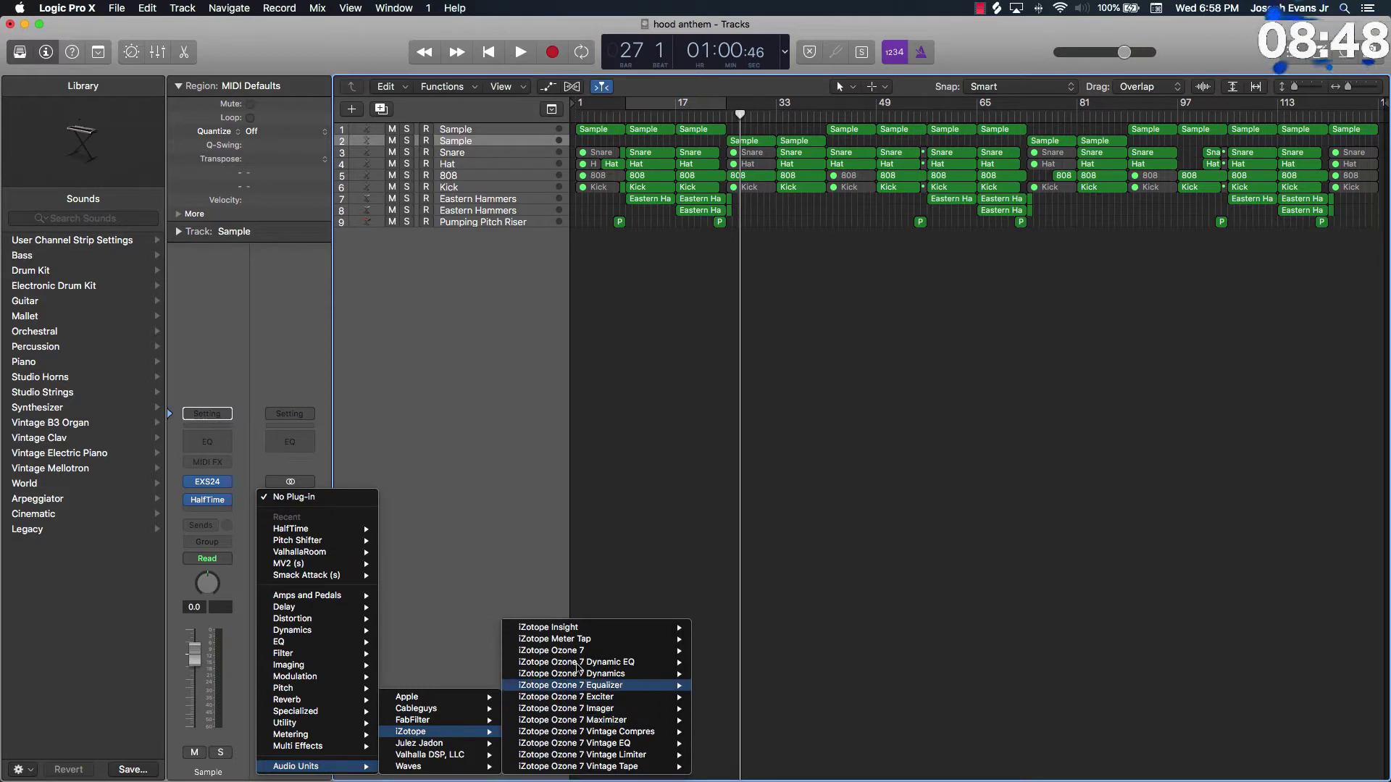
mouse_move(584, 651)
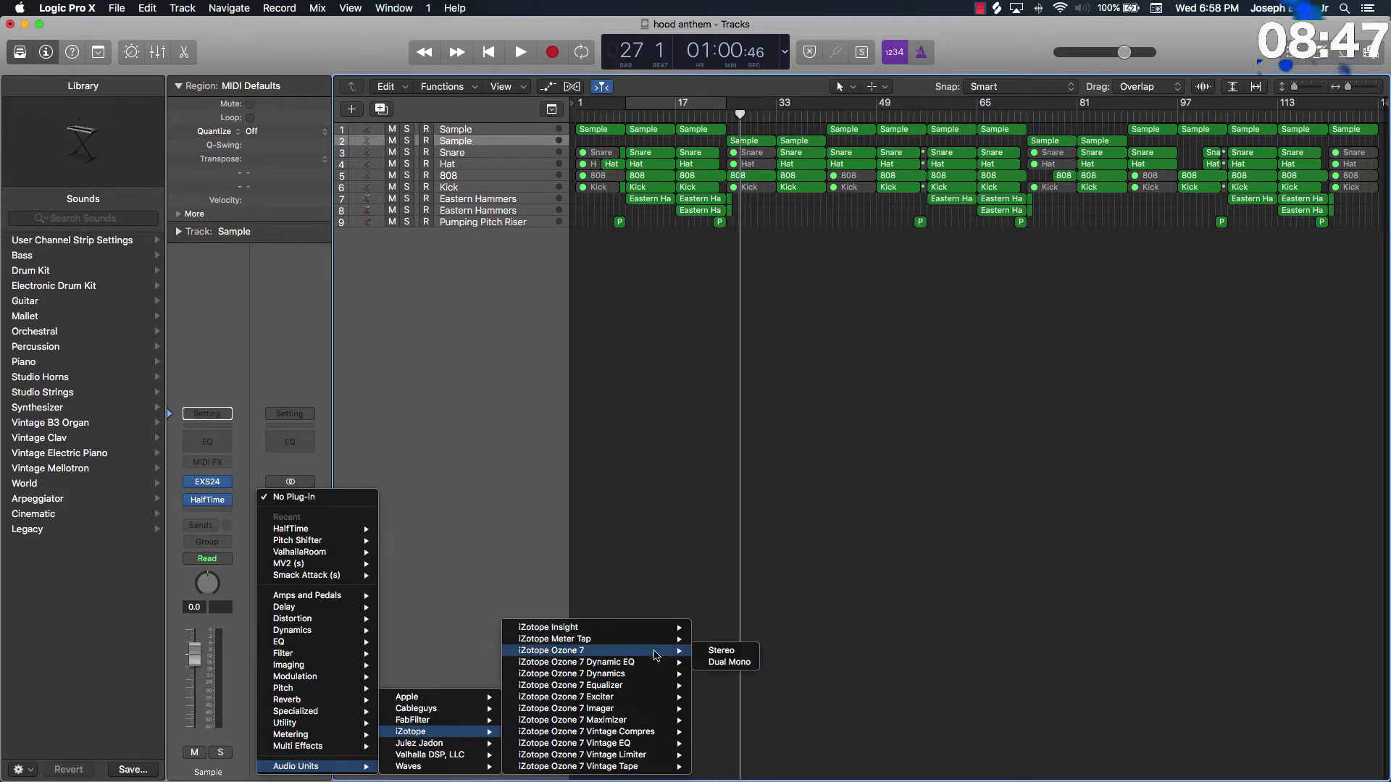
click(725, 651)
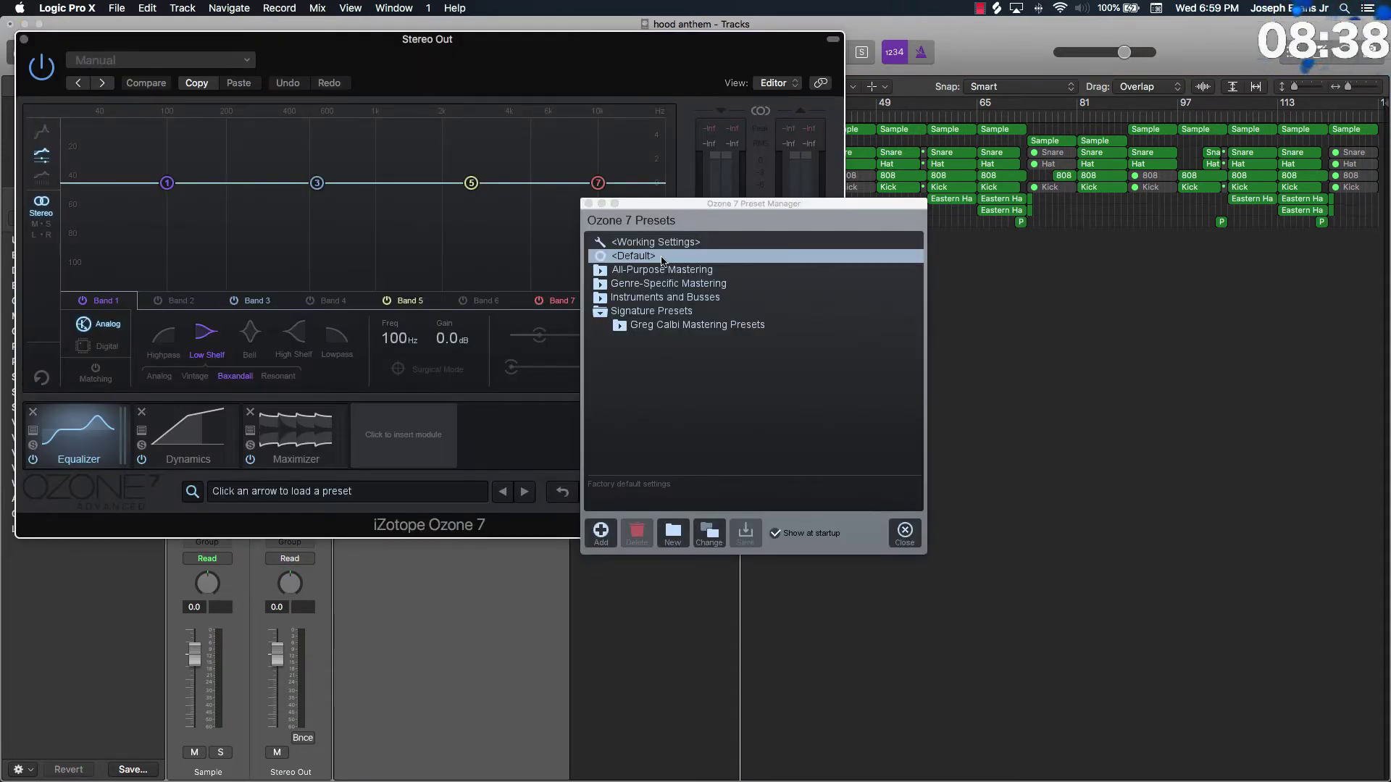
Step: Remove the Equalizer and Dynamics modules from Ozone 7, keeping only the Maximizer
click(33, 412)
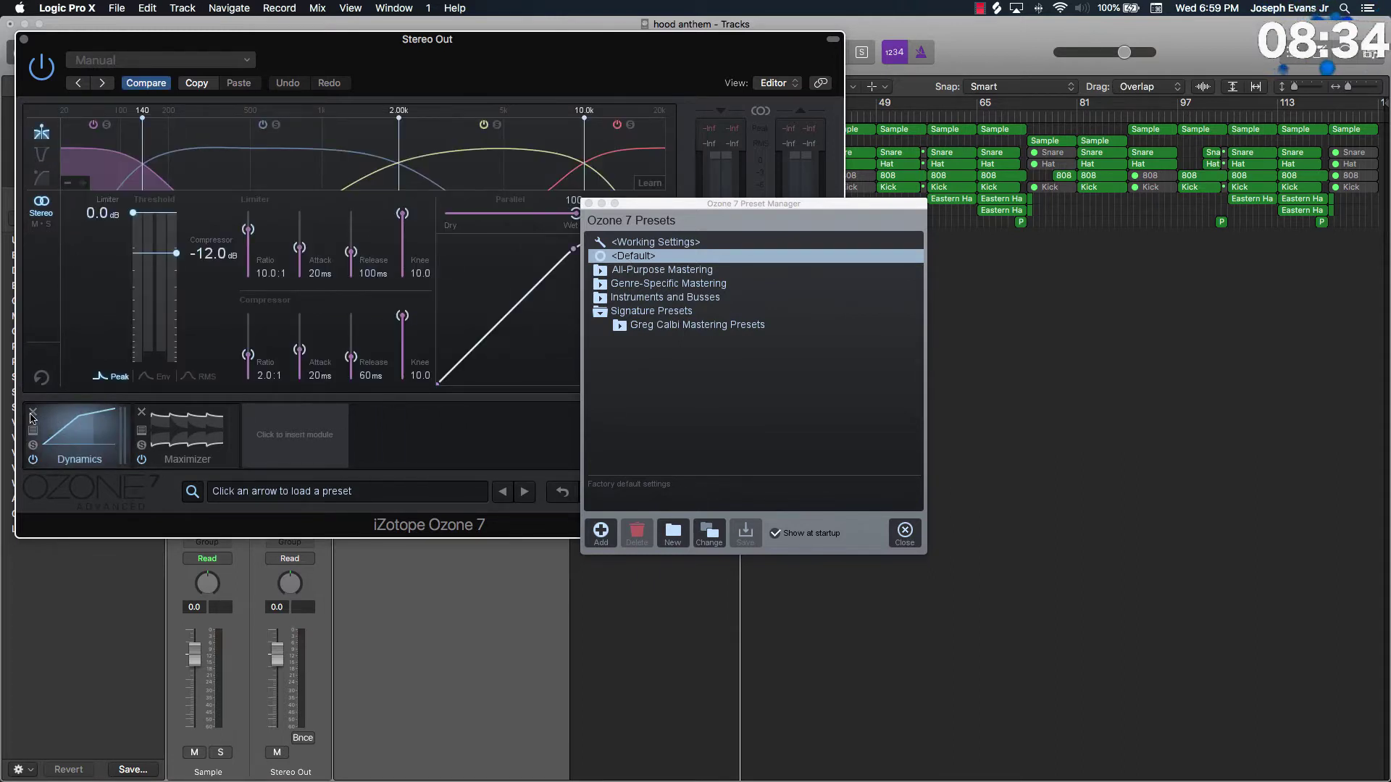
click(32, 413)
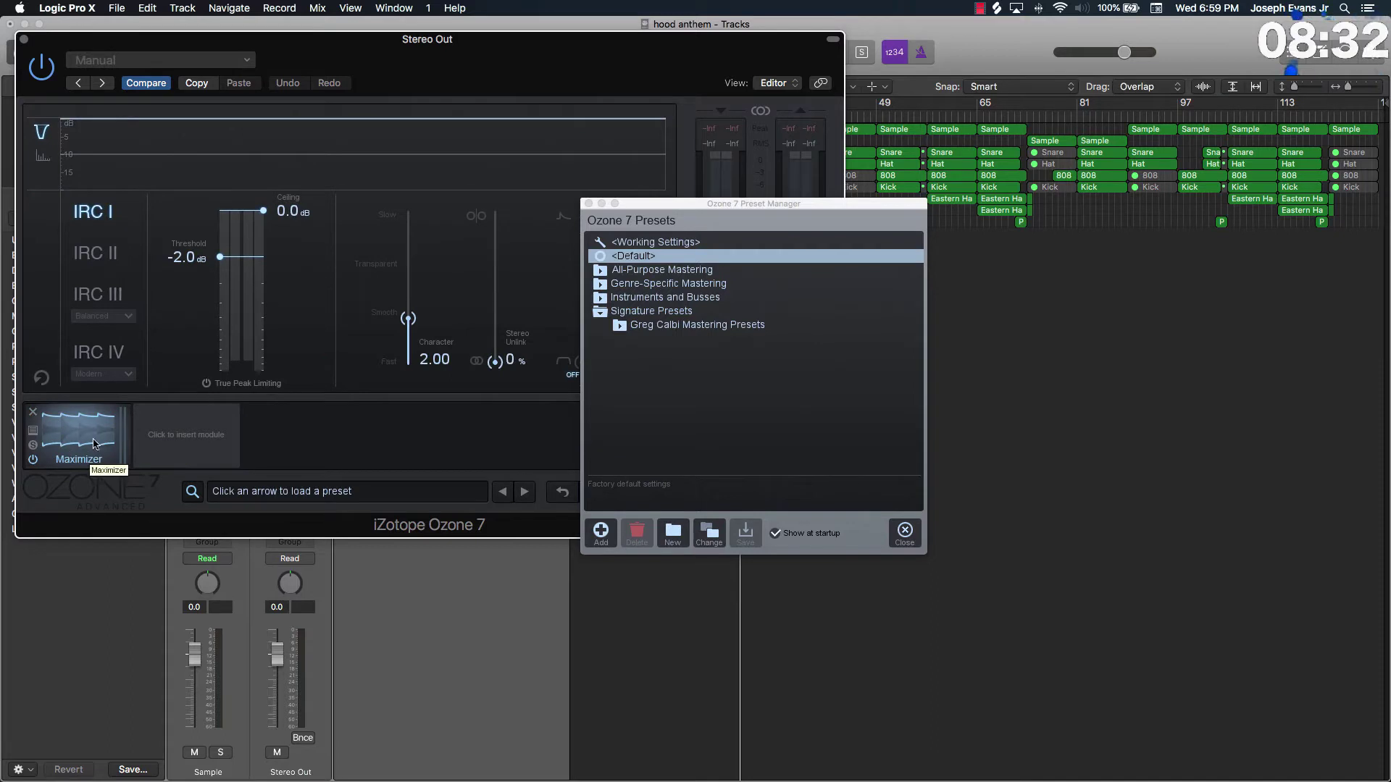
Step: Set the Maximizer to a -0.1 dB ceiling, 0.0 dB threshold, True Peak Limiting on, and IRC III with the Clipping style
drag(288, 217, 288, 221)
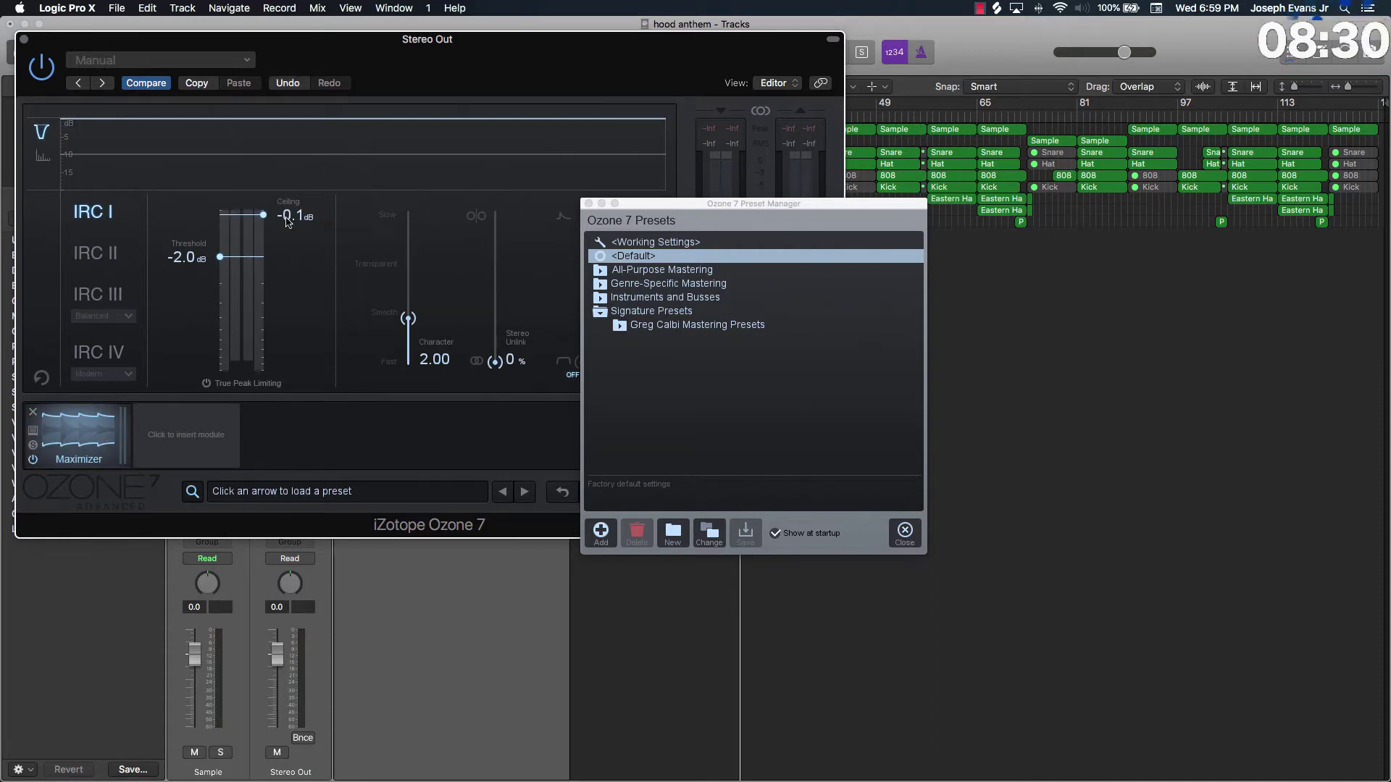
click(250, 382)
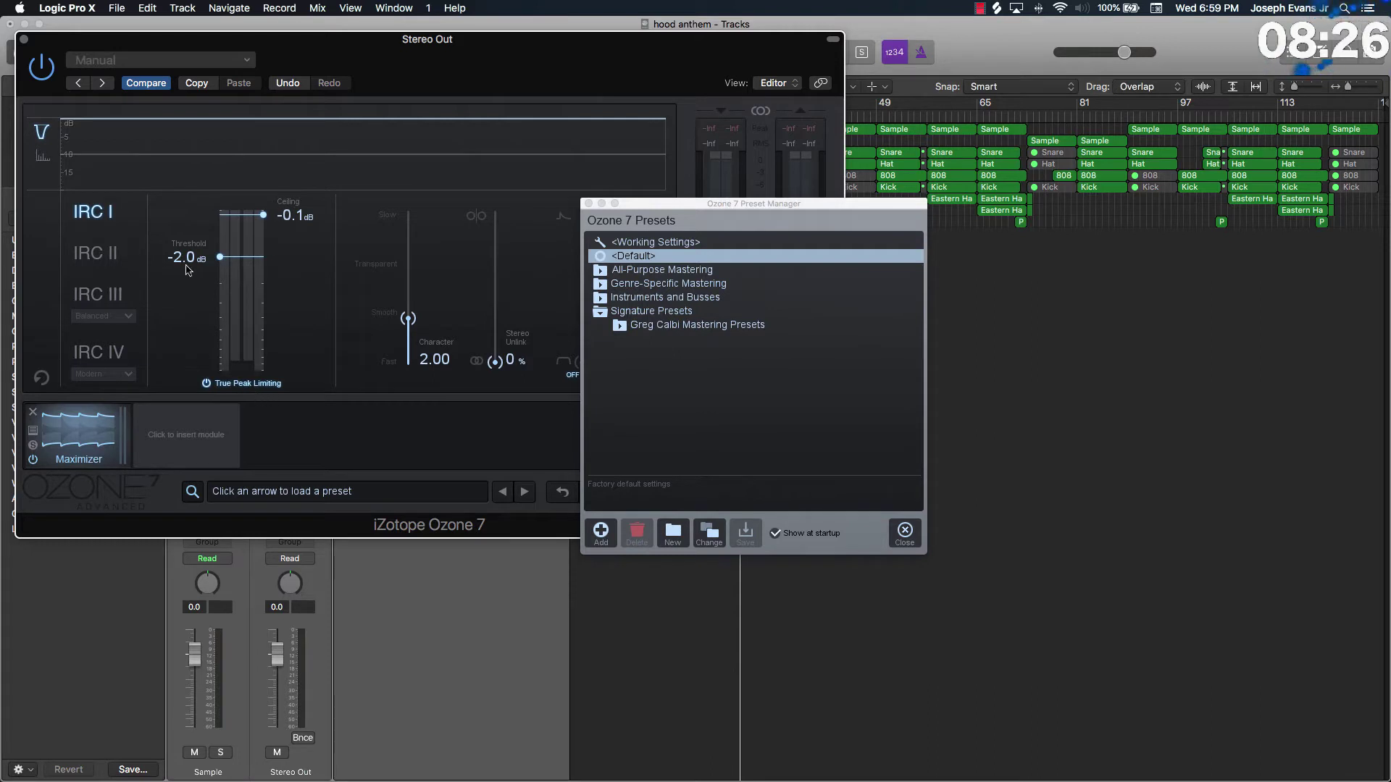
drag(186, 263, 184, 153)
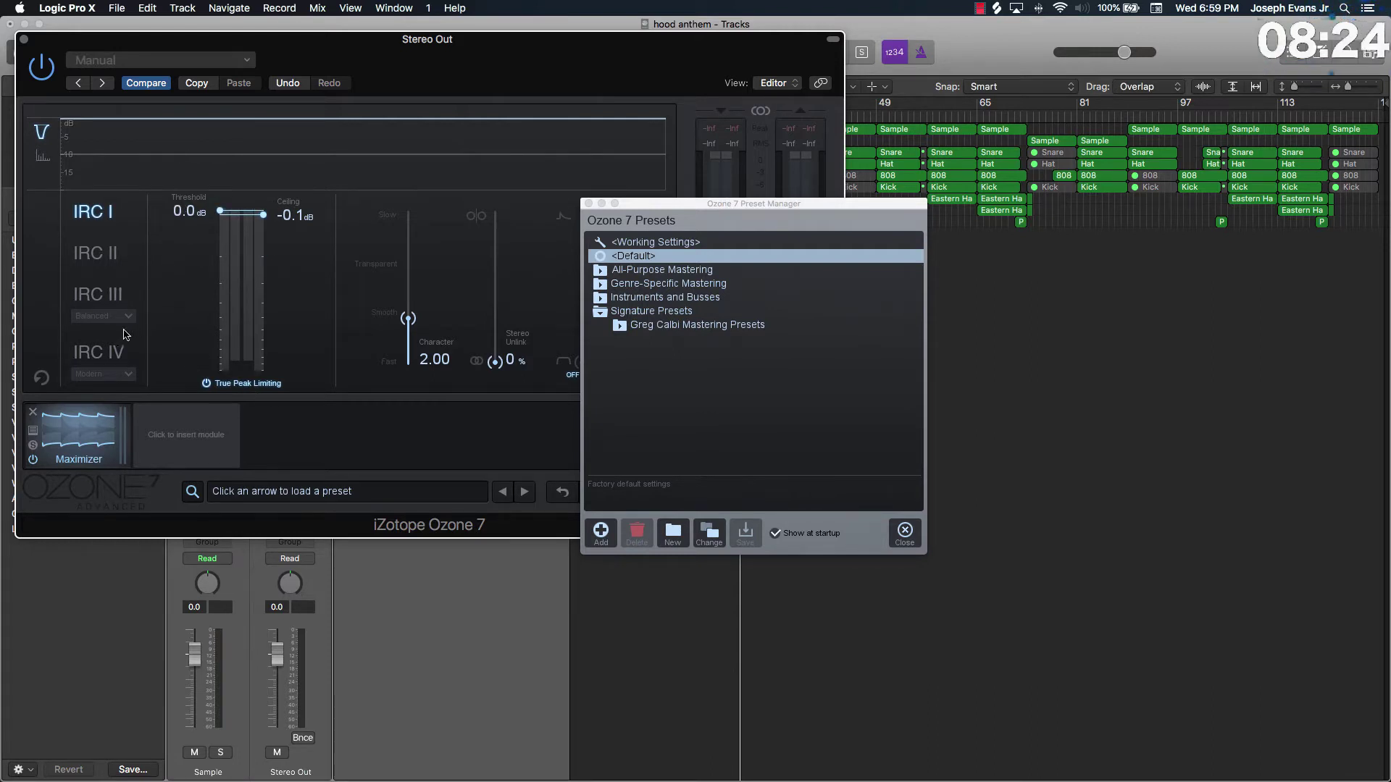
click(90, 303)
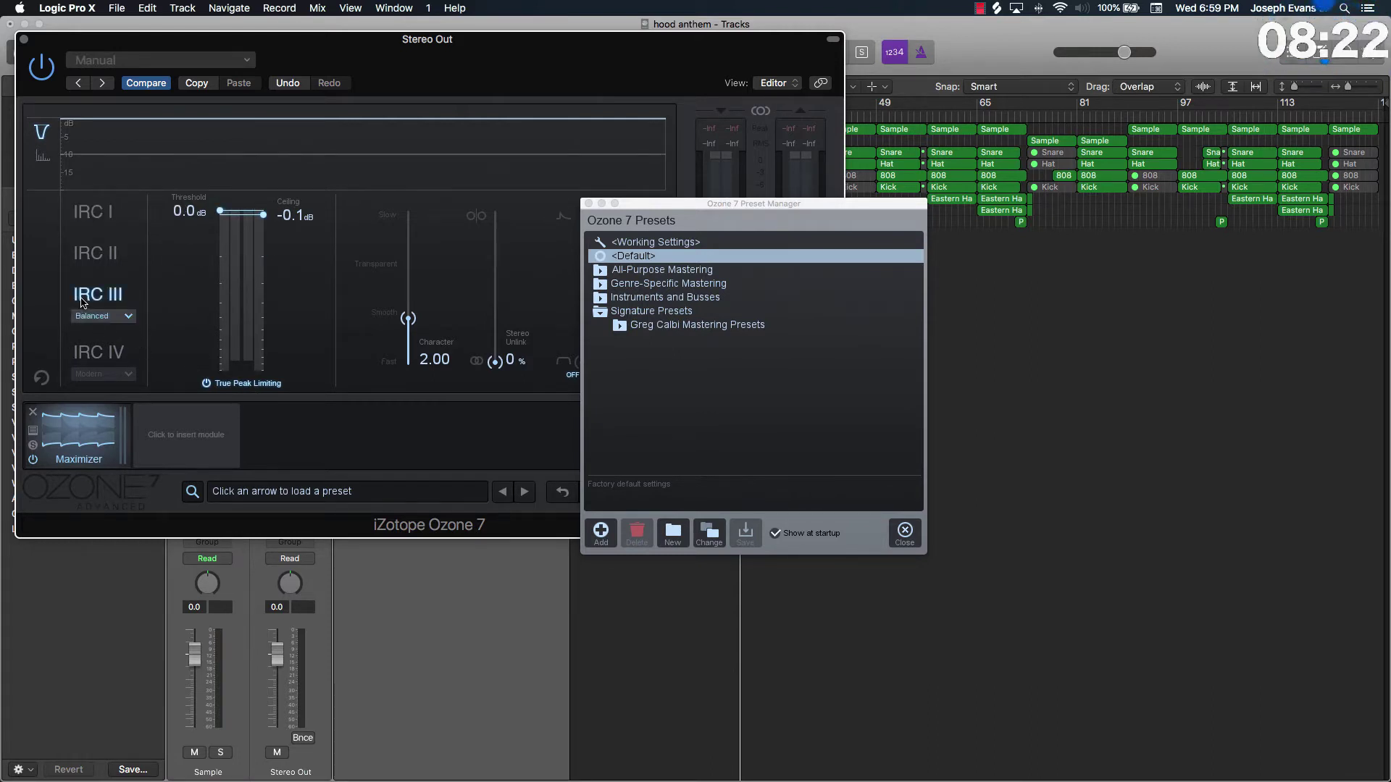
click(114, 316)
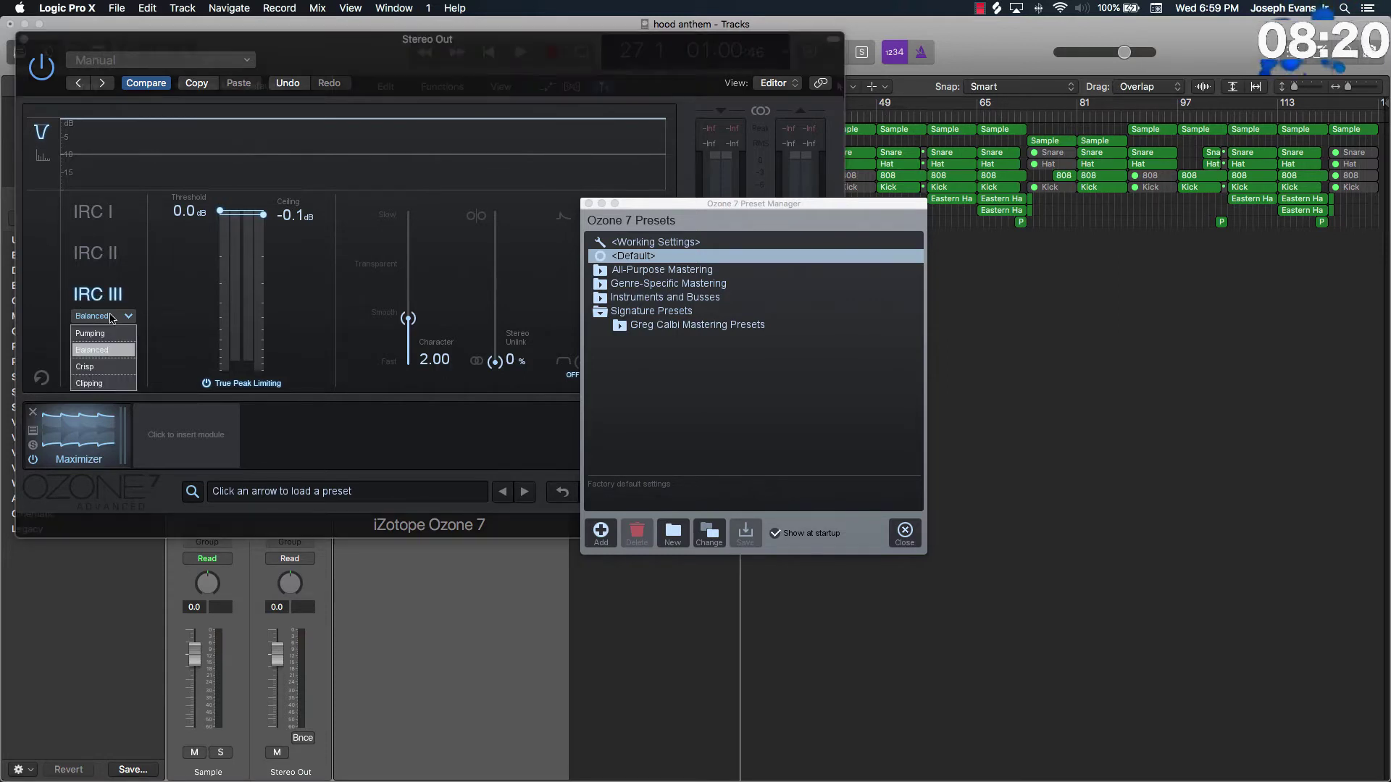
click(117, 384)
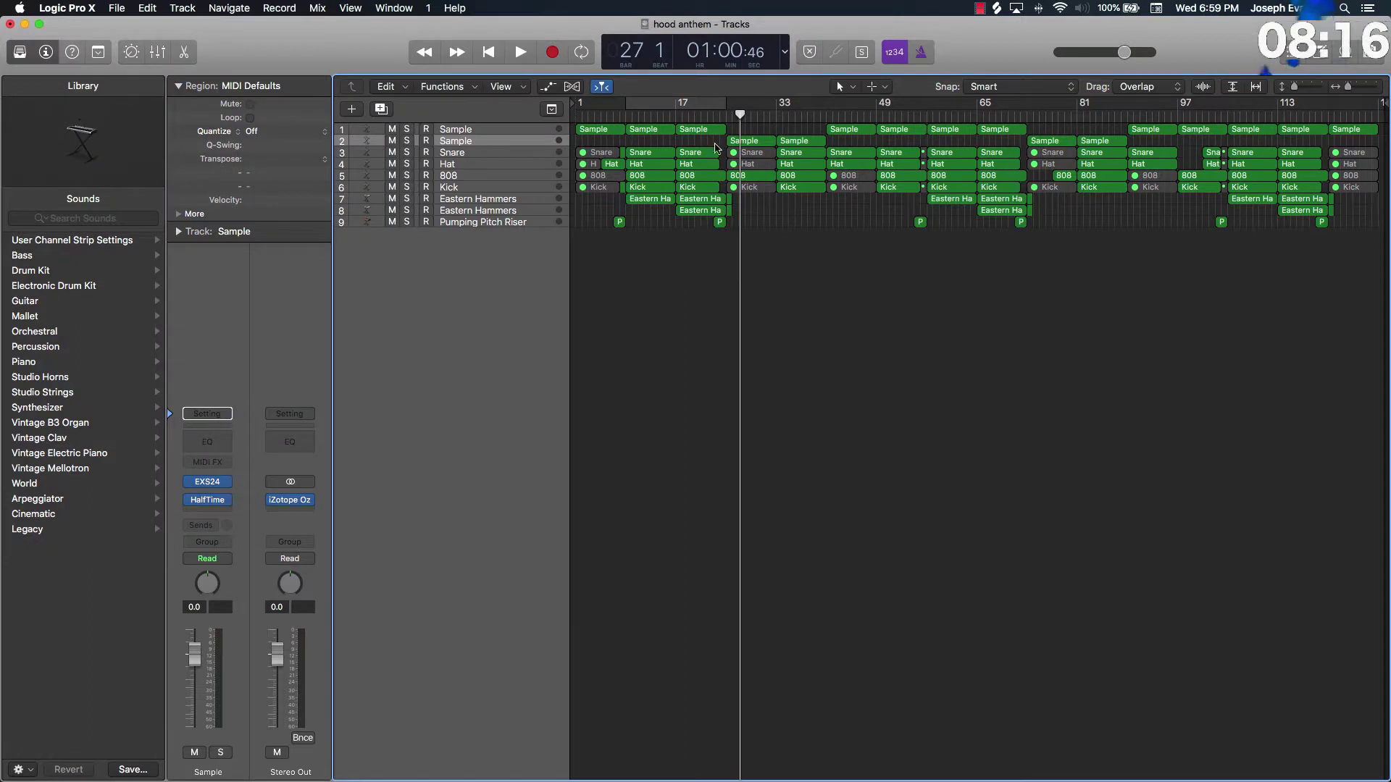
Step: Enable the cycle range over bars 9 to 25 and briefly play it to check the limited output level
click(666, 104)
key(space)
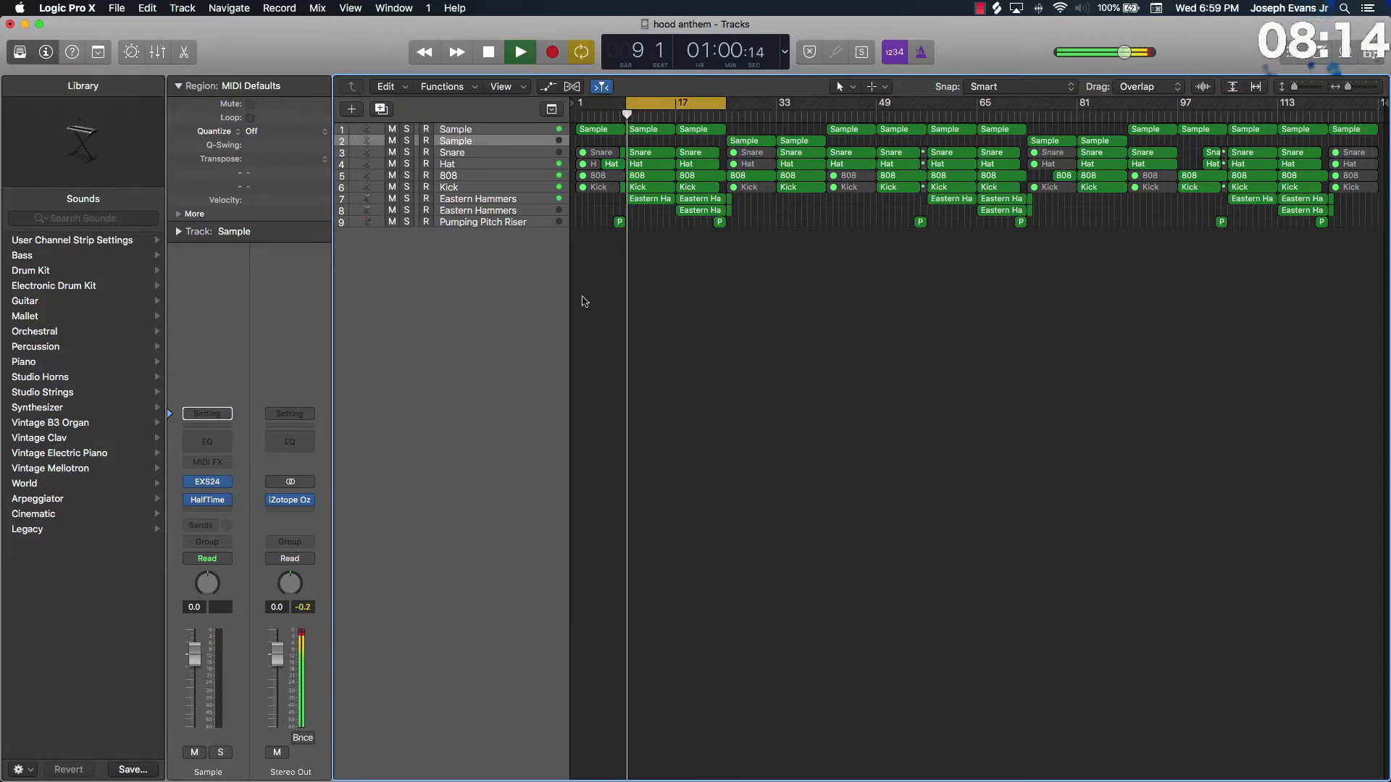
key(space)
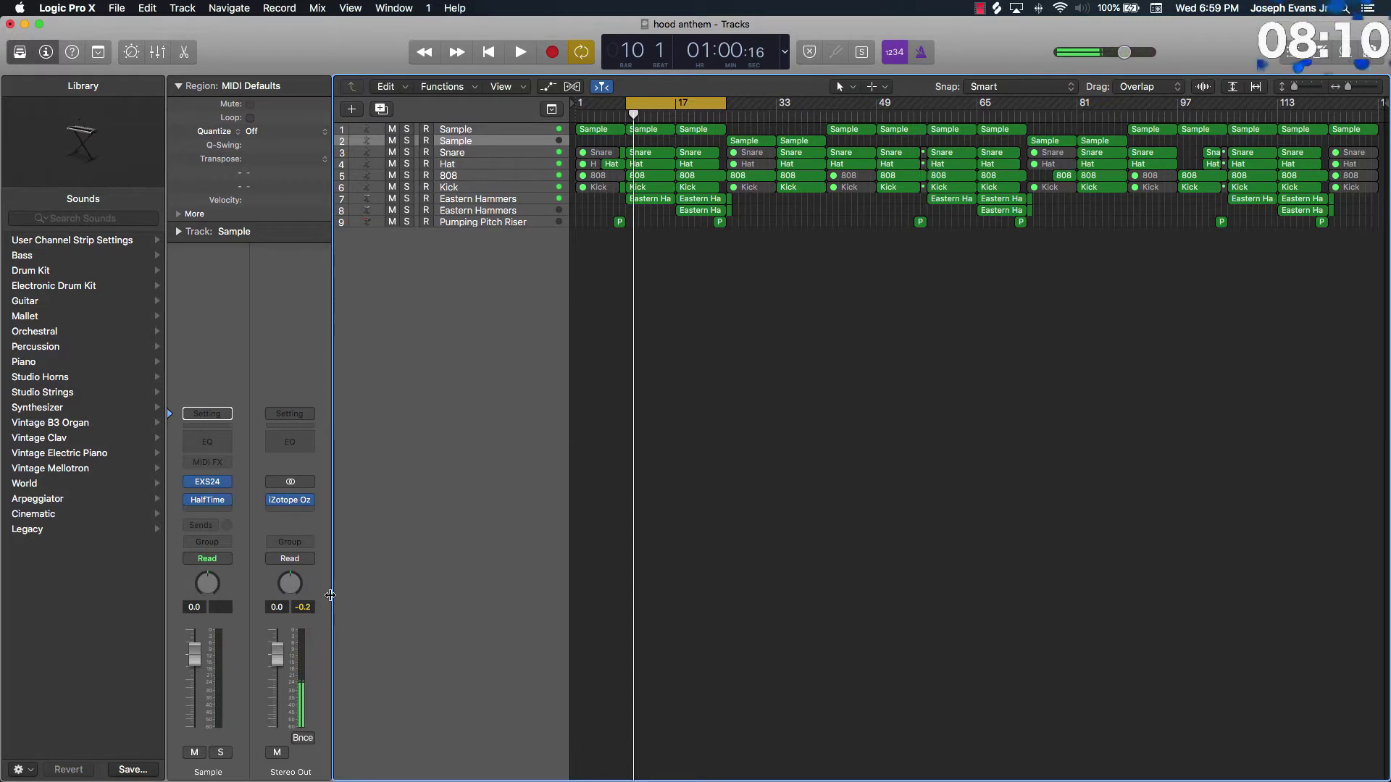
Step: Review the Ozone Maximizer settings on the Stereo Out channel and turn the cycle range off
mouse_move(296, 505)
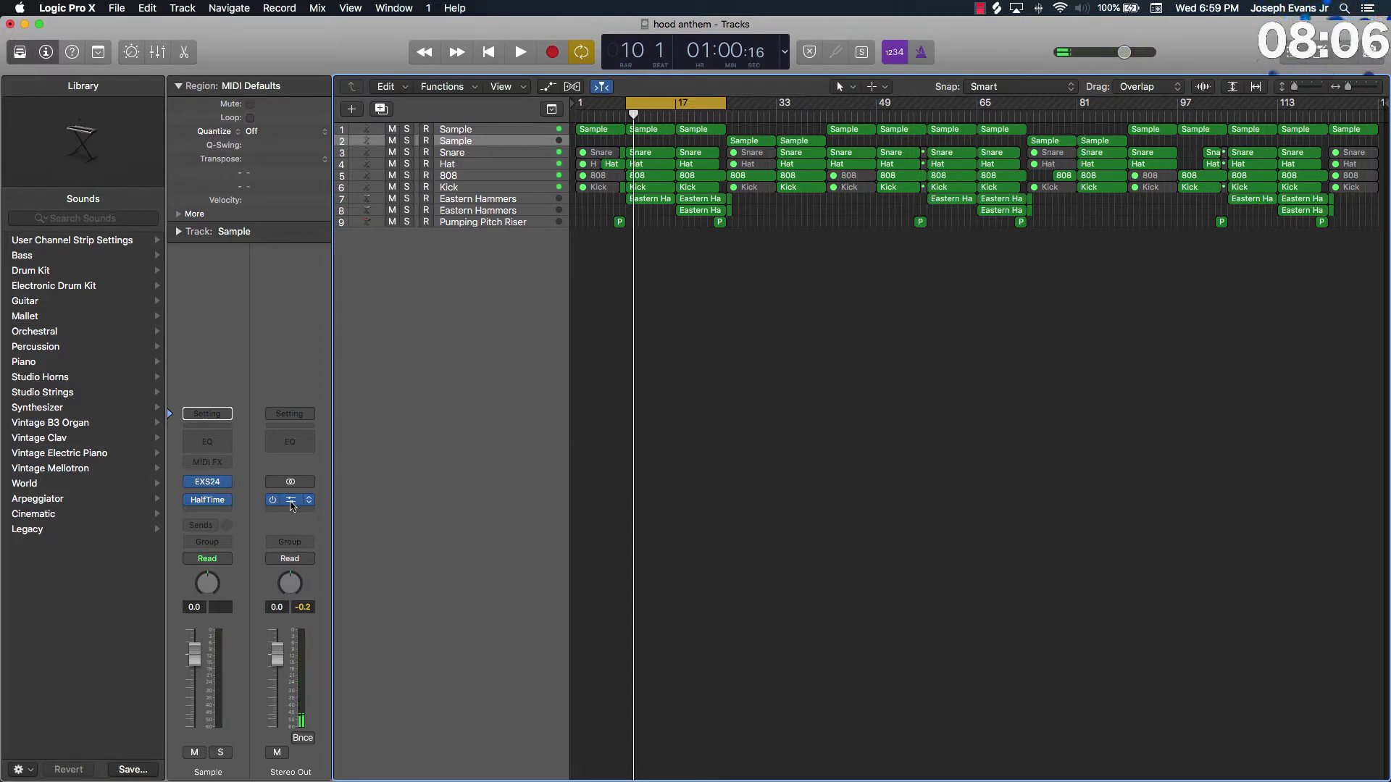
click(291, 503)
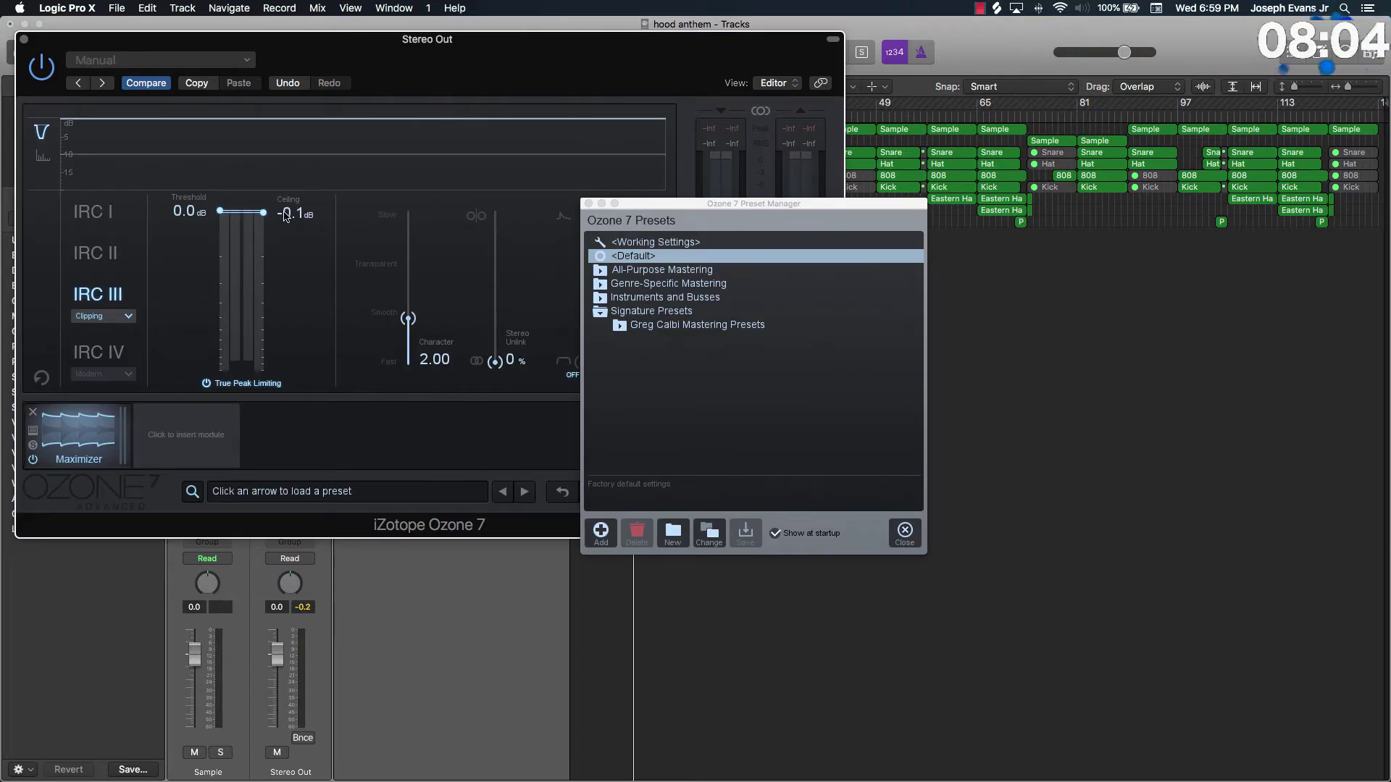
click(25, 40)
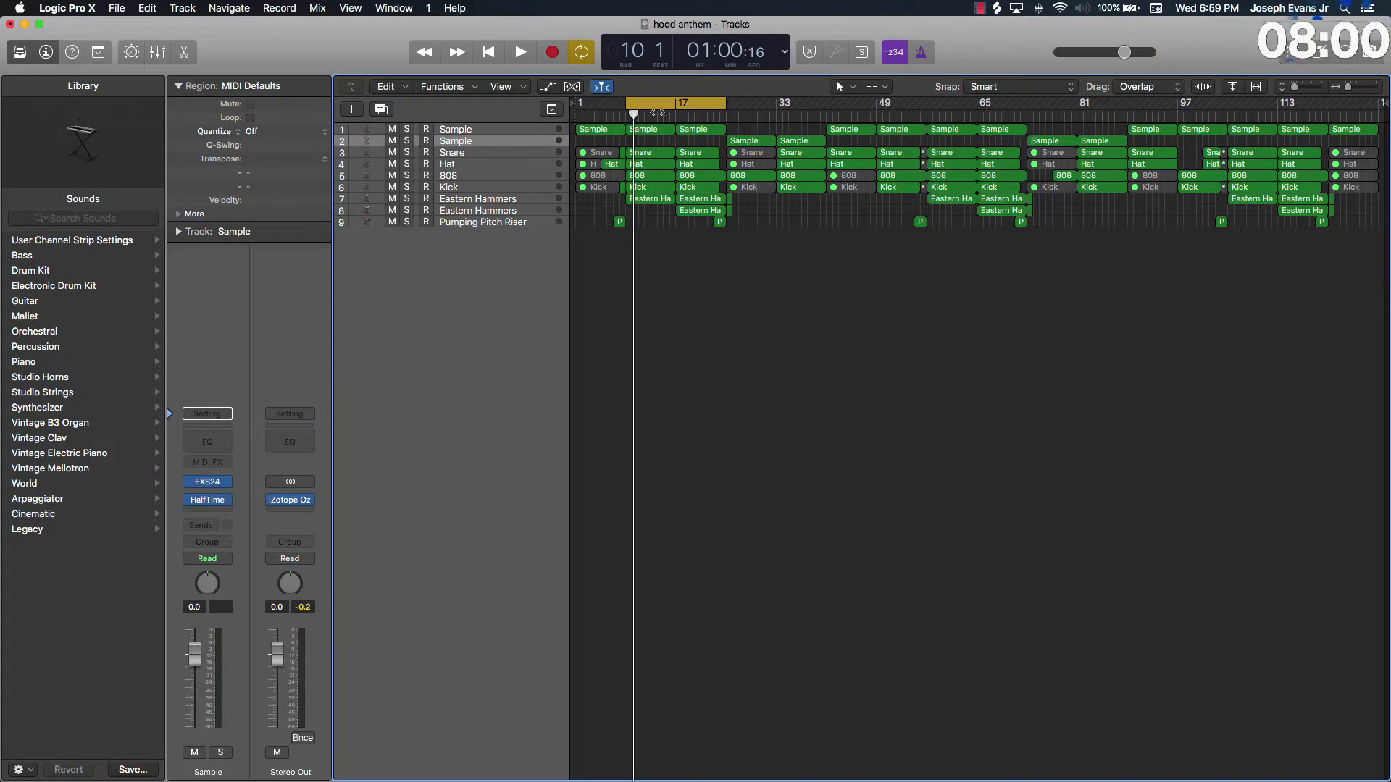
click(667, 110)
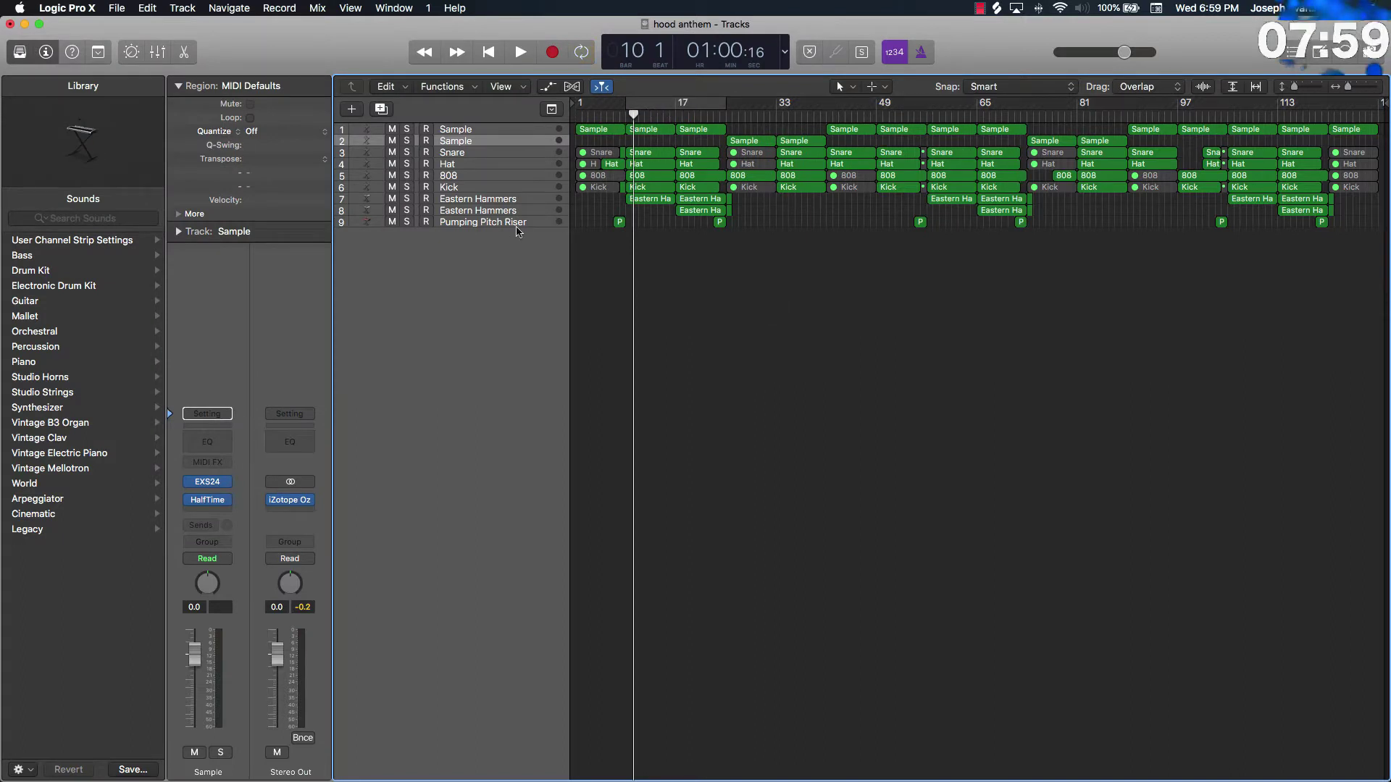
Step: Insert the Waves Smack Attack (s) stereo plug-in on the Kick track
click(464, 191)
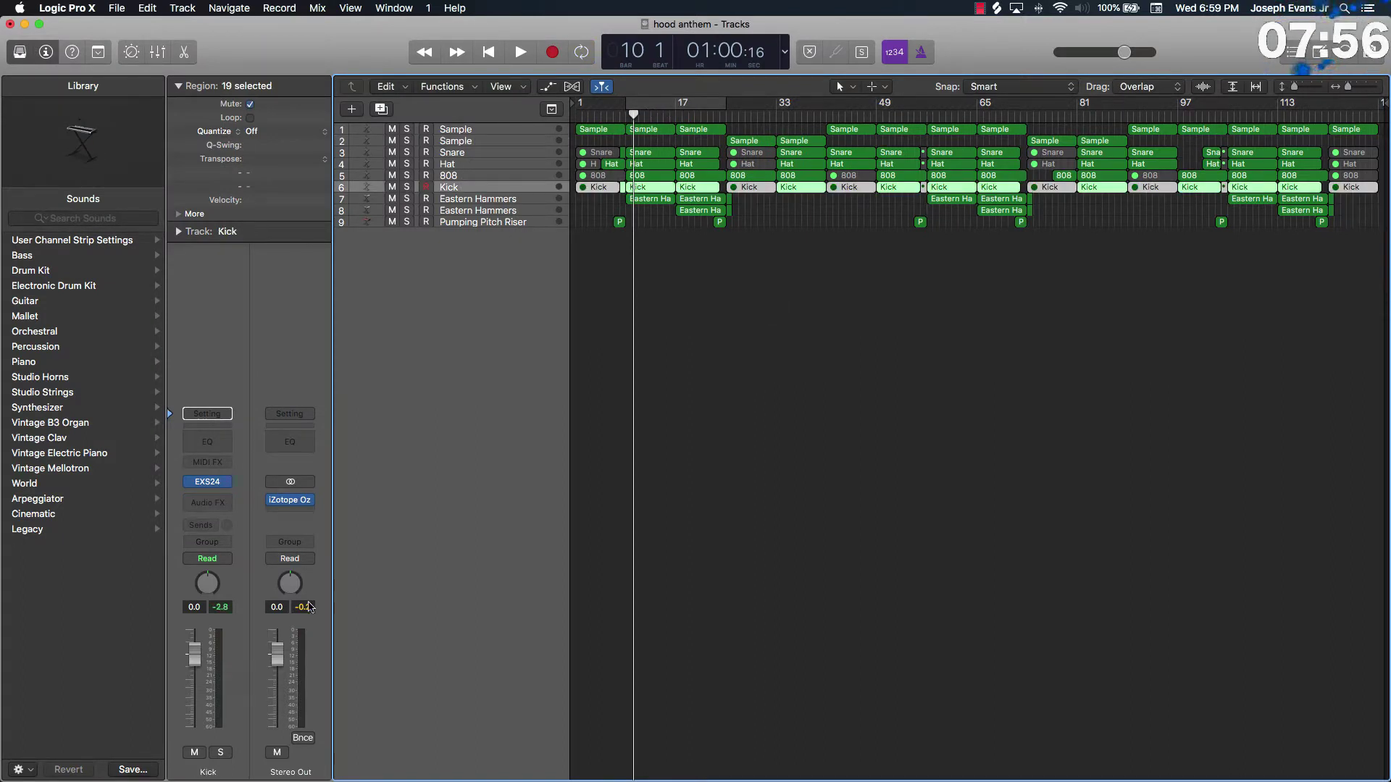
click(223, 503)
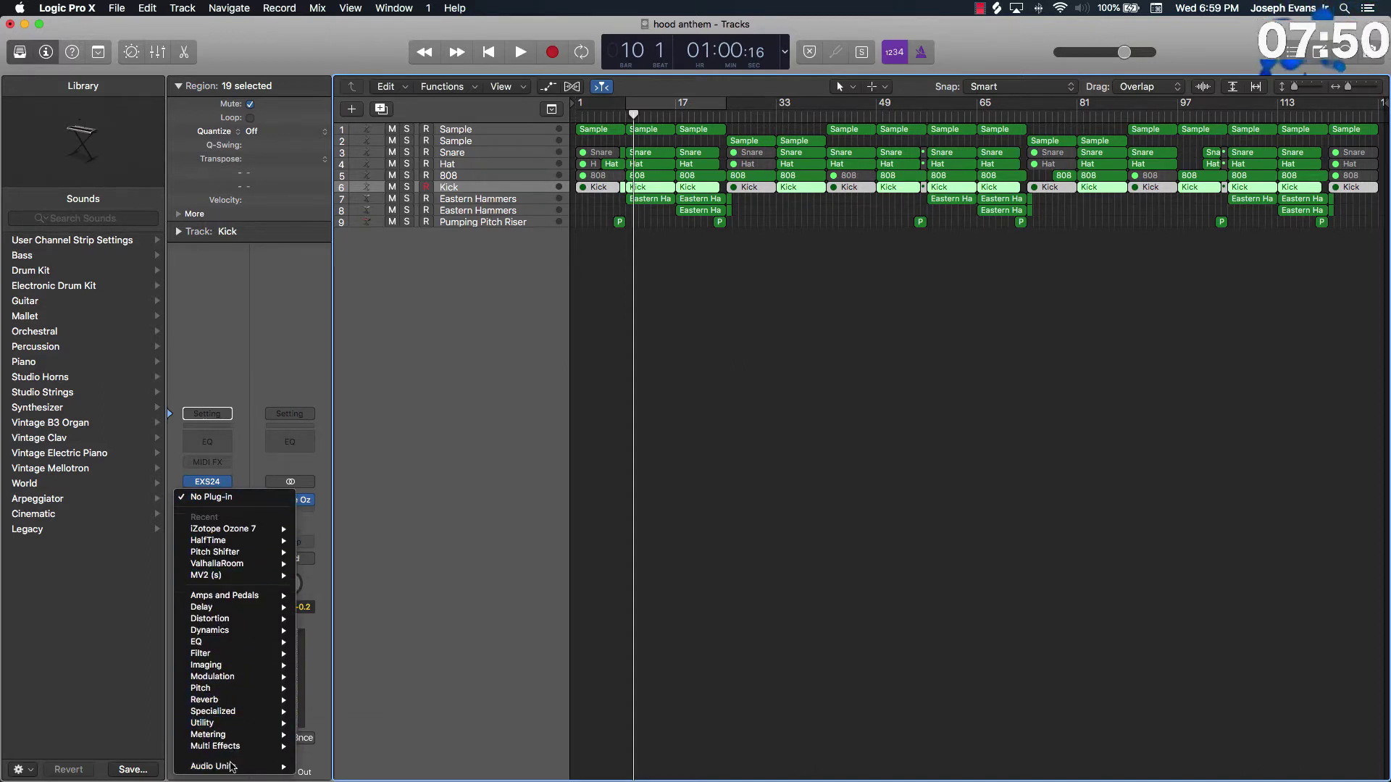
mouse_move(234, 766)
mouse_move(367, 770)
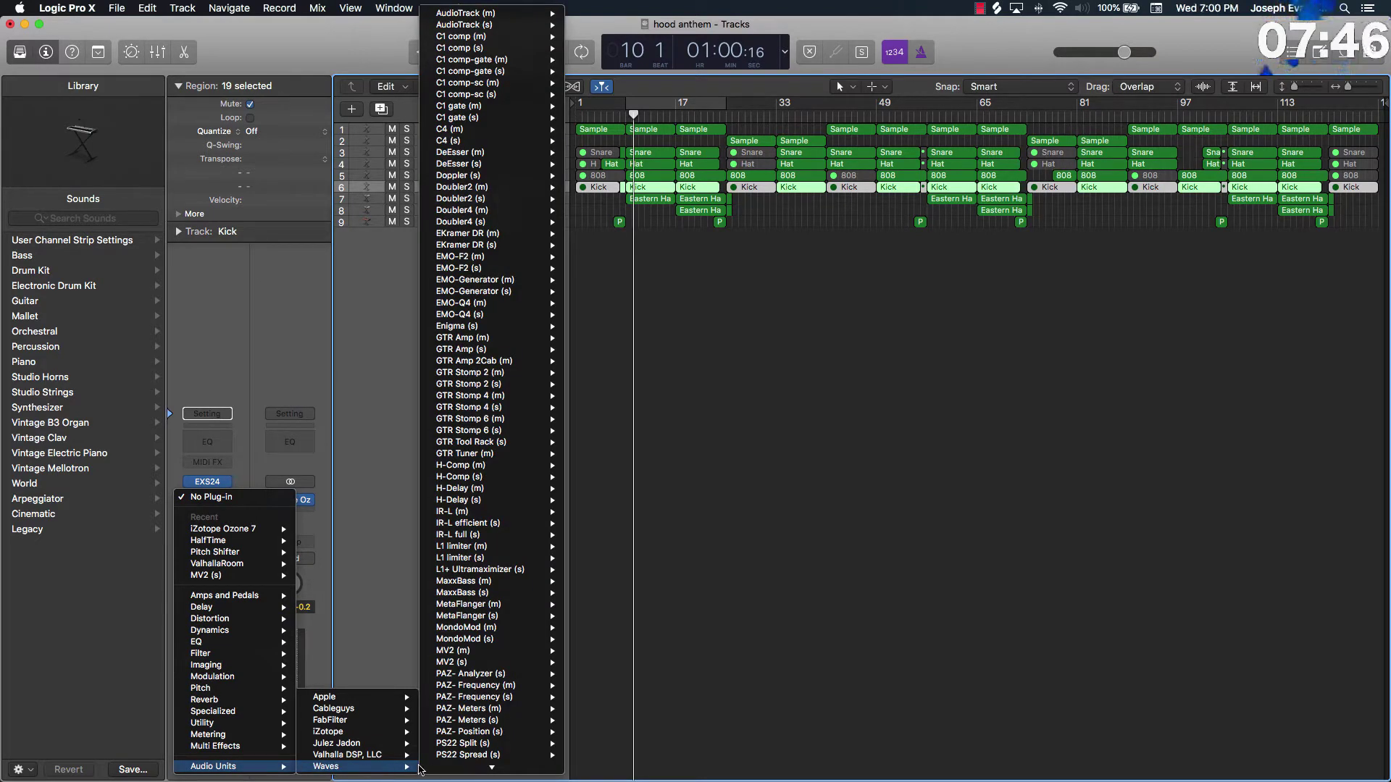
scroll(460, 746, down, 15)
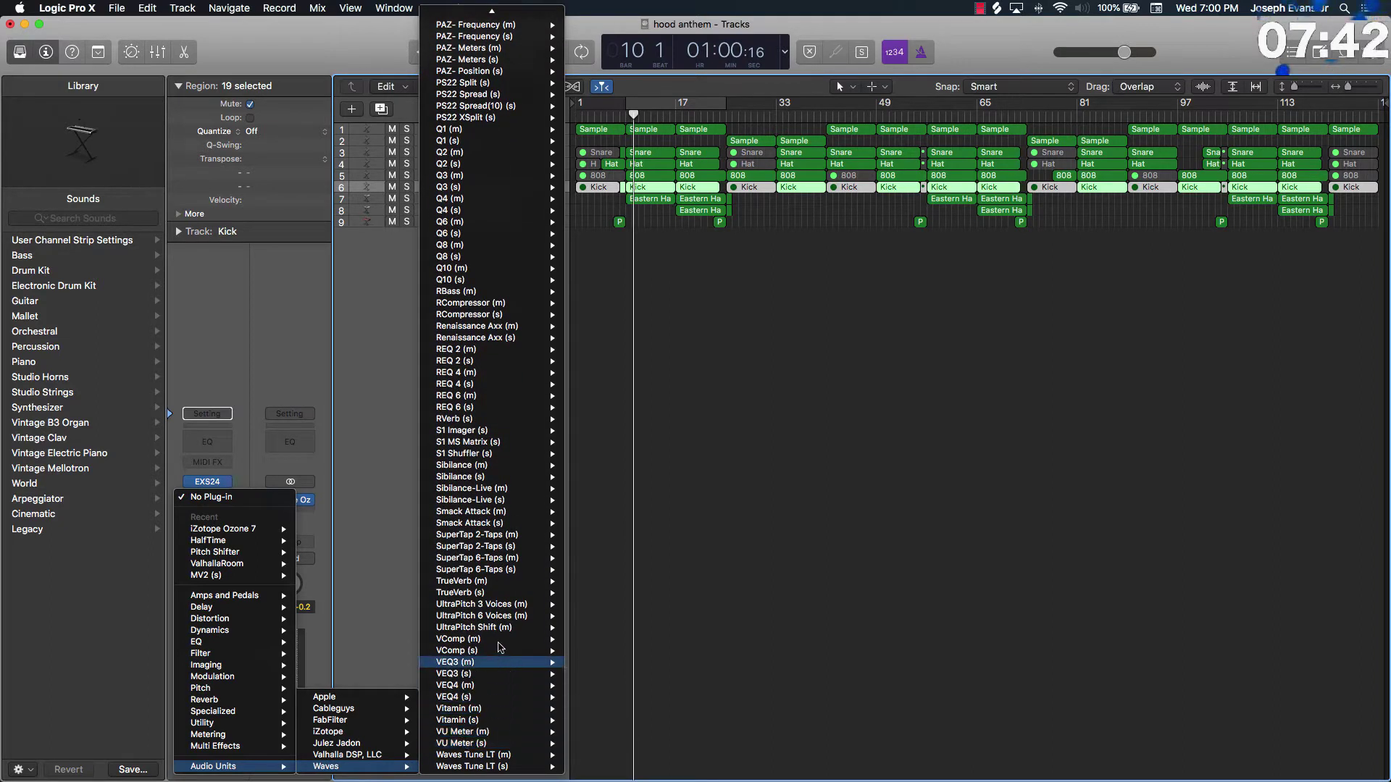
mouse_move(505, 540)
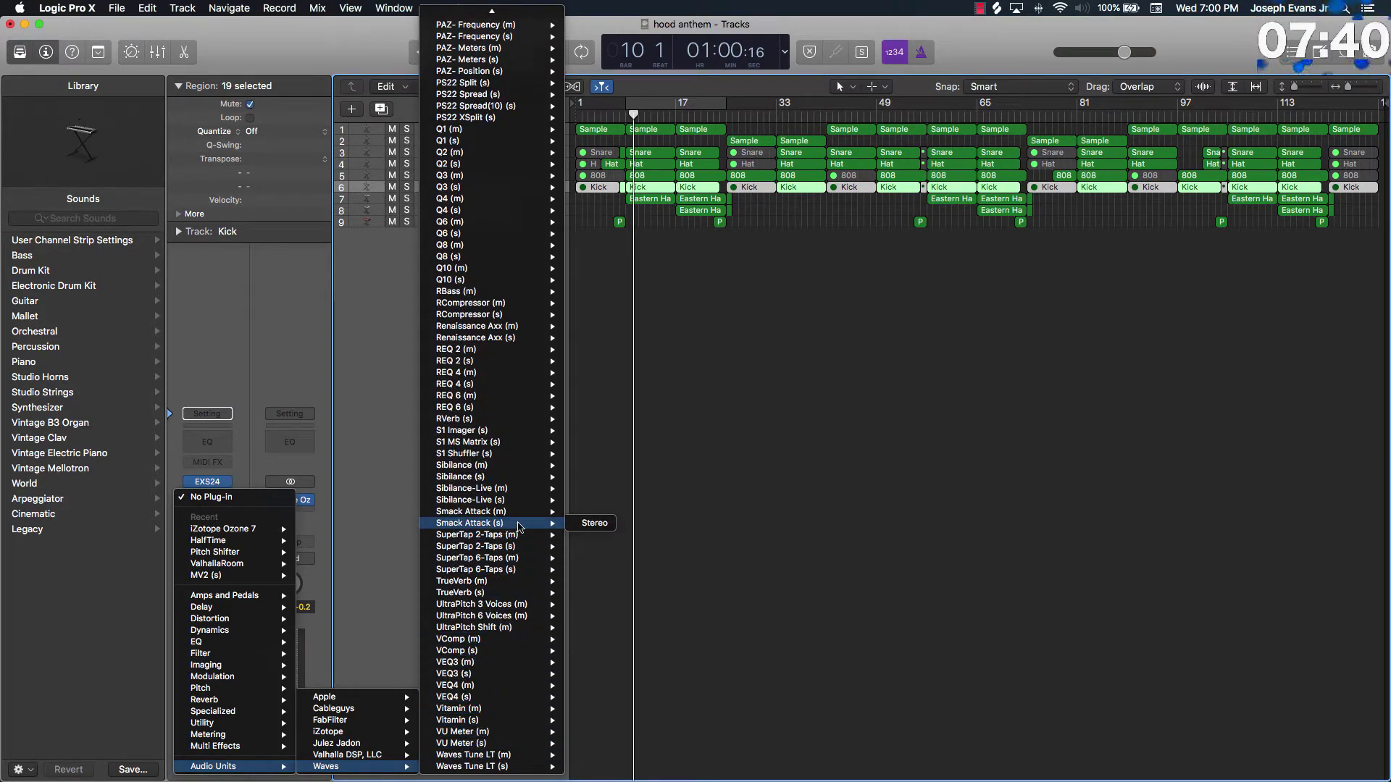
click(589, 524)
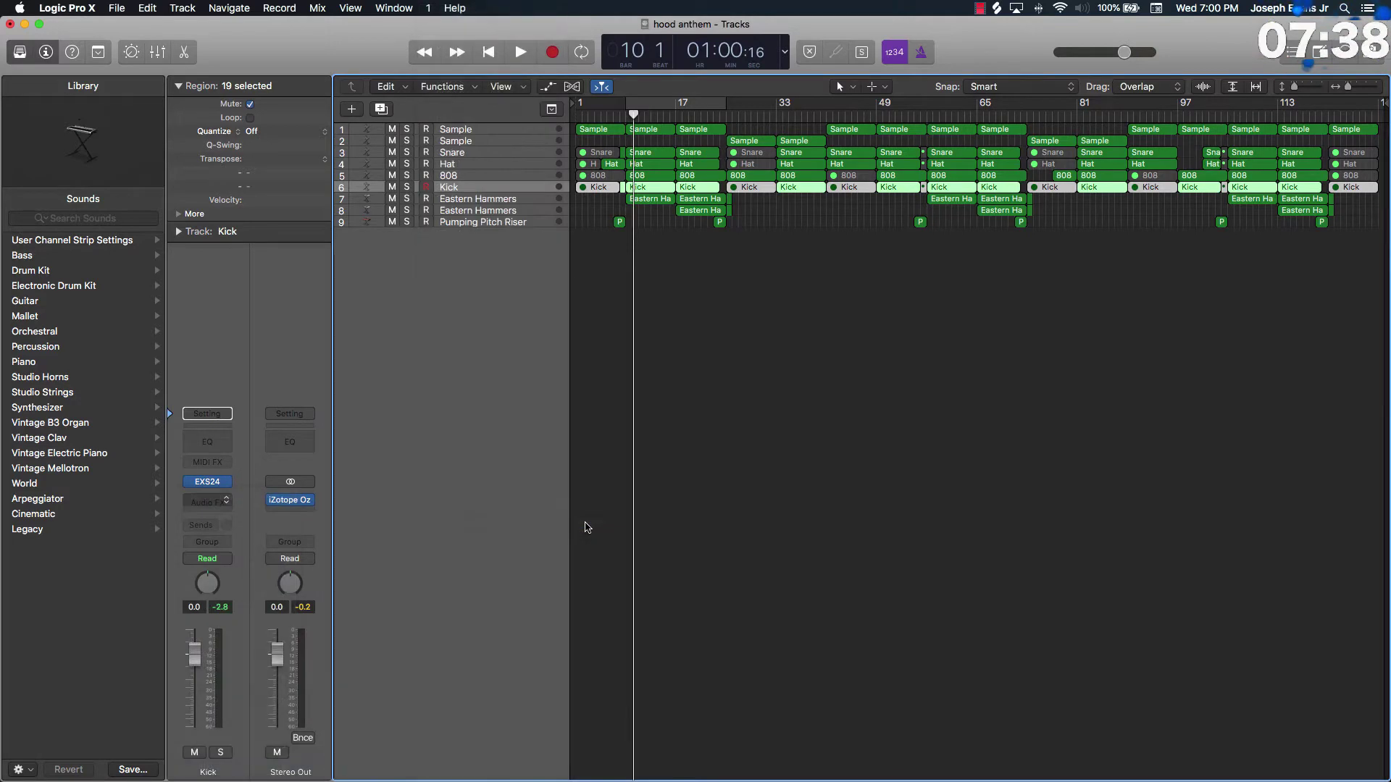
Step: Load the KickTheSun drum preset into the Kick track's Smack Attack and close the plug-in window
click(273, 104)
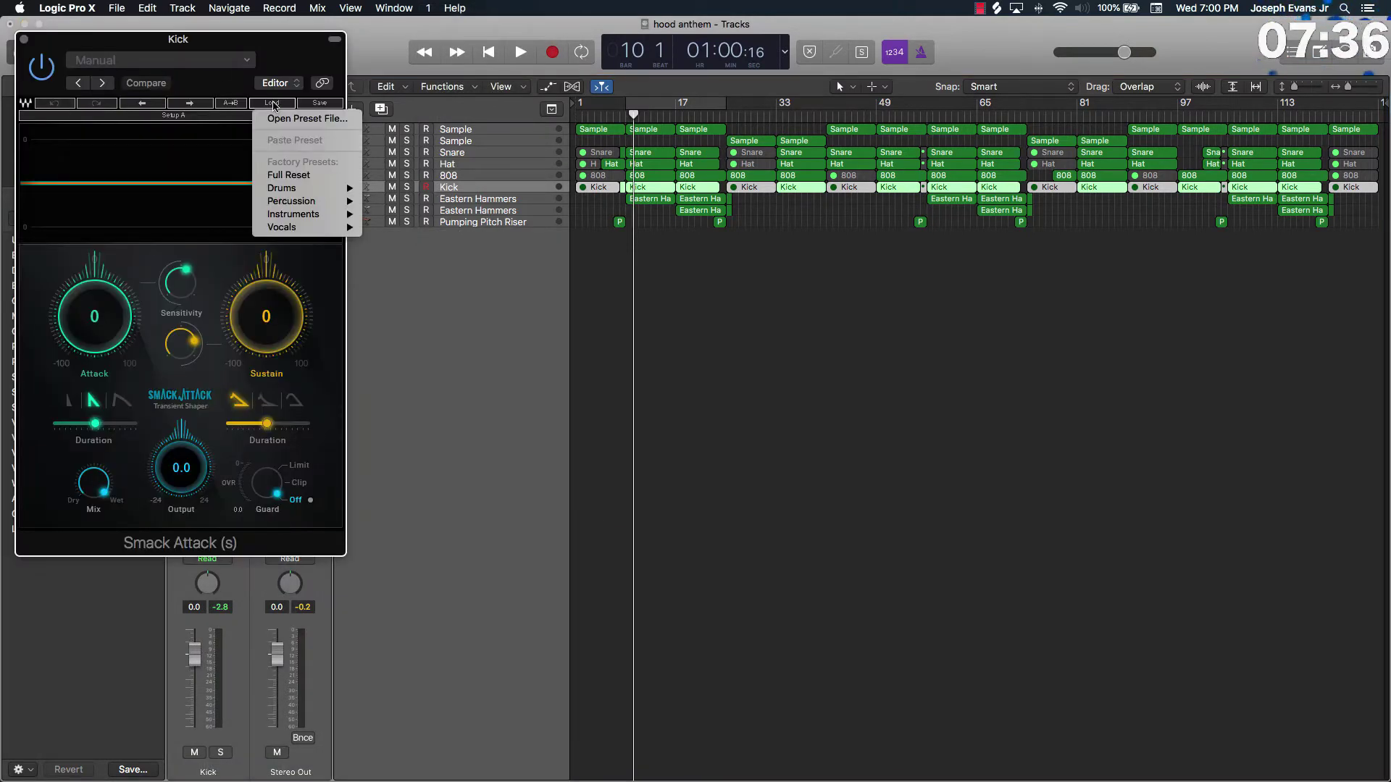
mouse_move(322, 188)
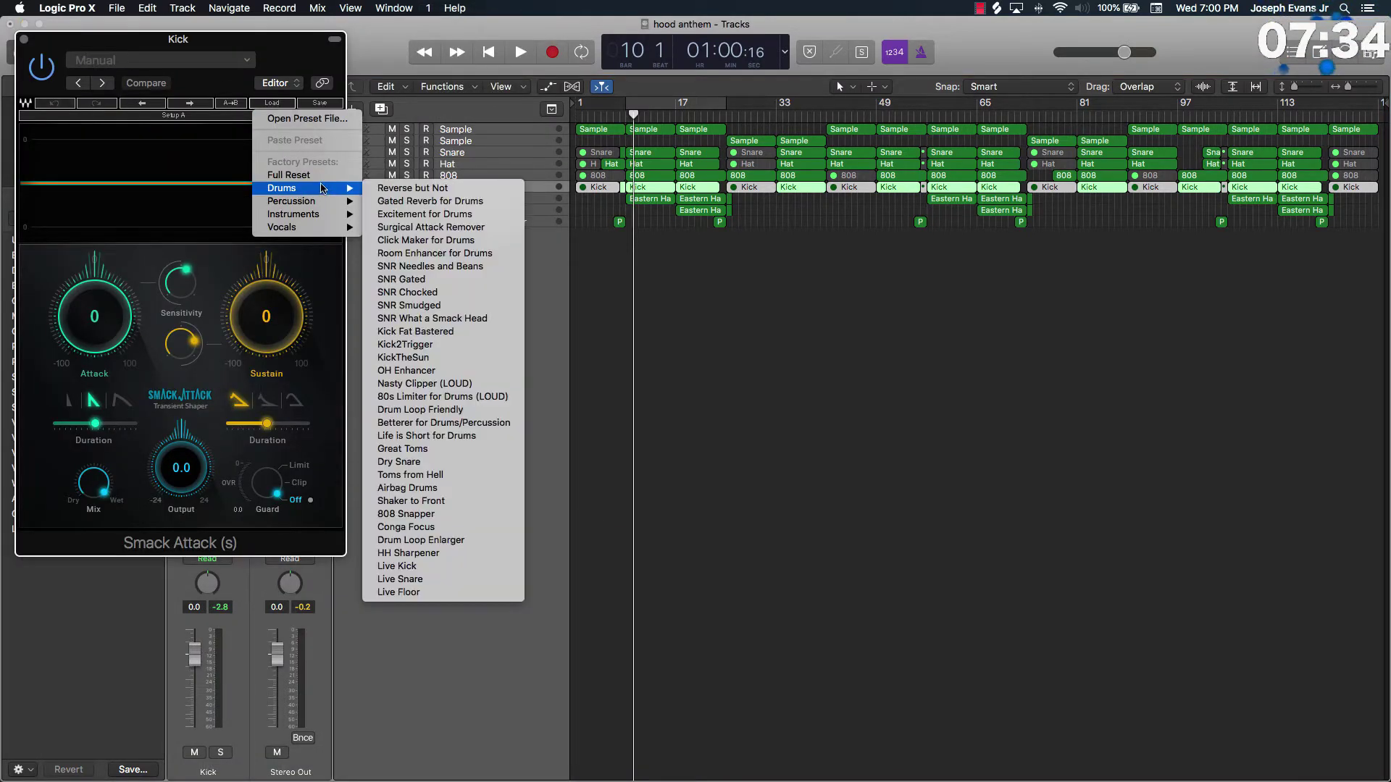
click(436, 358)
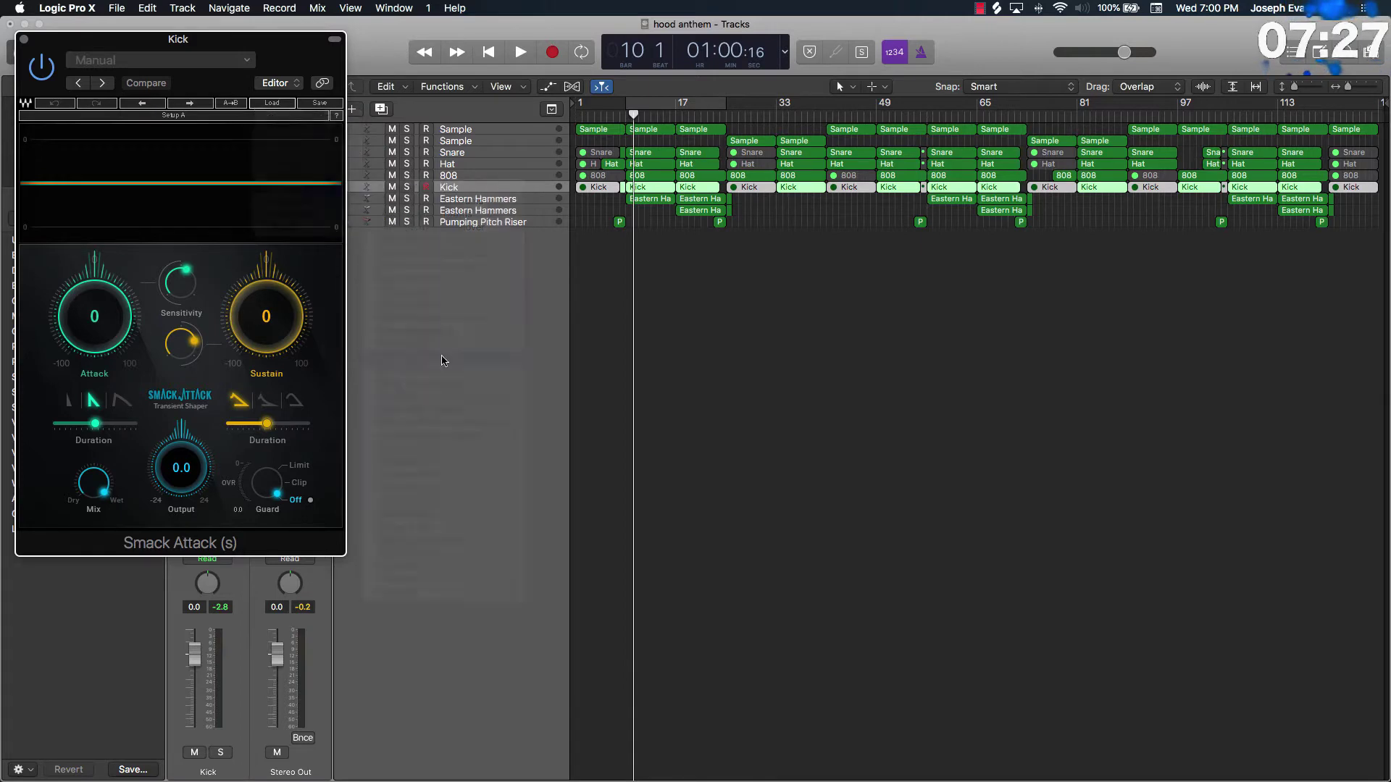
click(24, 39)
mouse_move(191, 503)
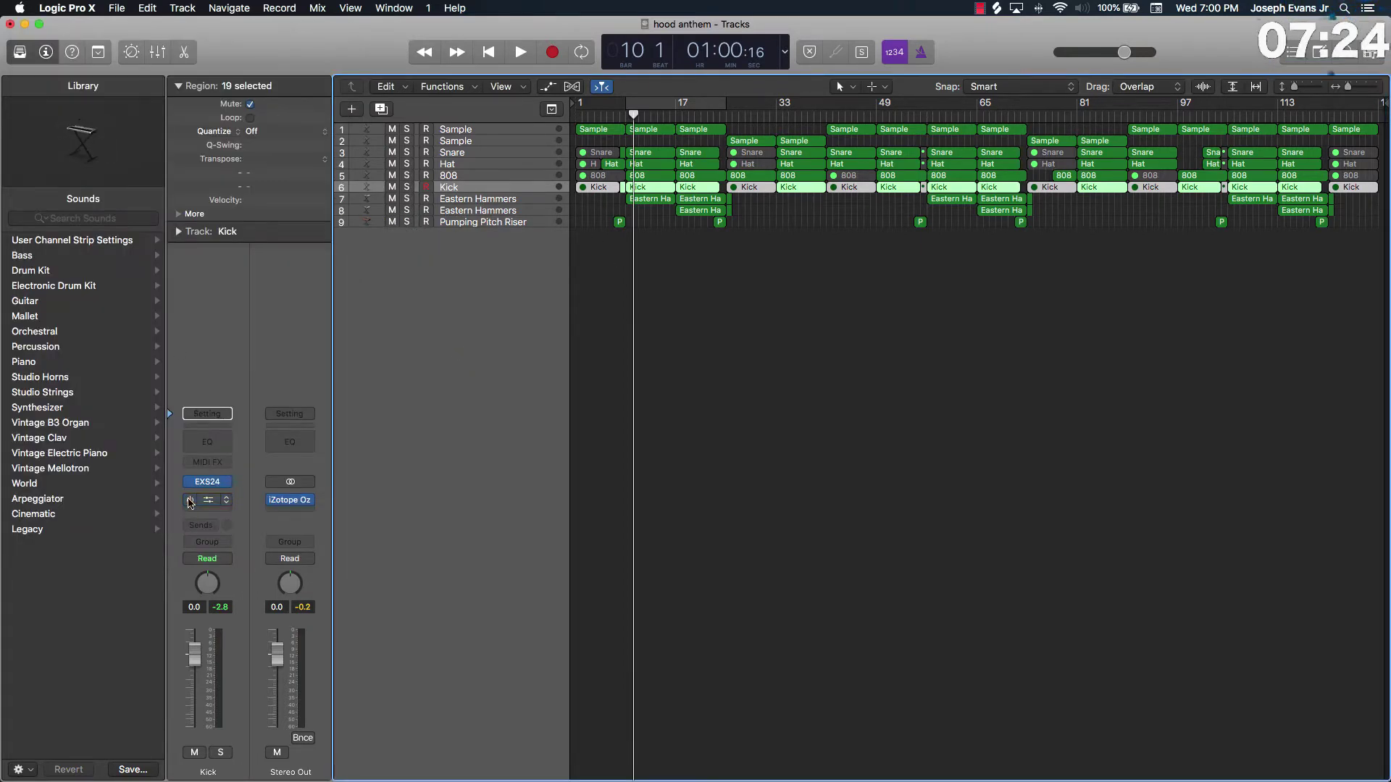
Step: Turn the cycle range back on, raise the Kick track's volume to 2.7 dB during playback, and clear its peak level reading
click(684, 116)
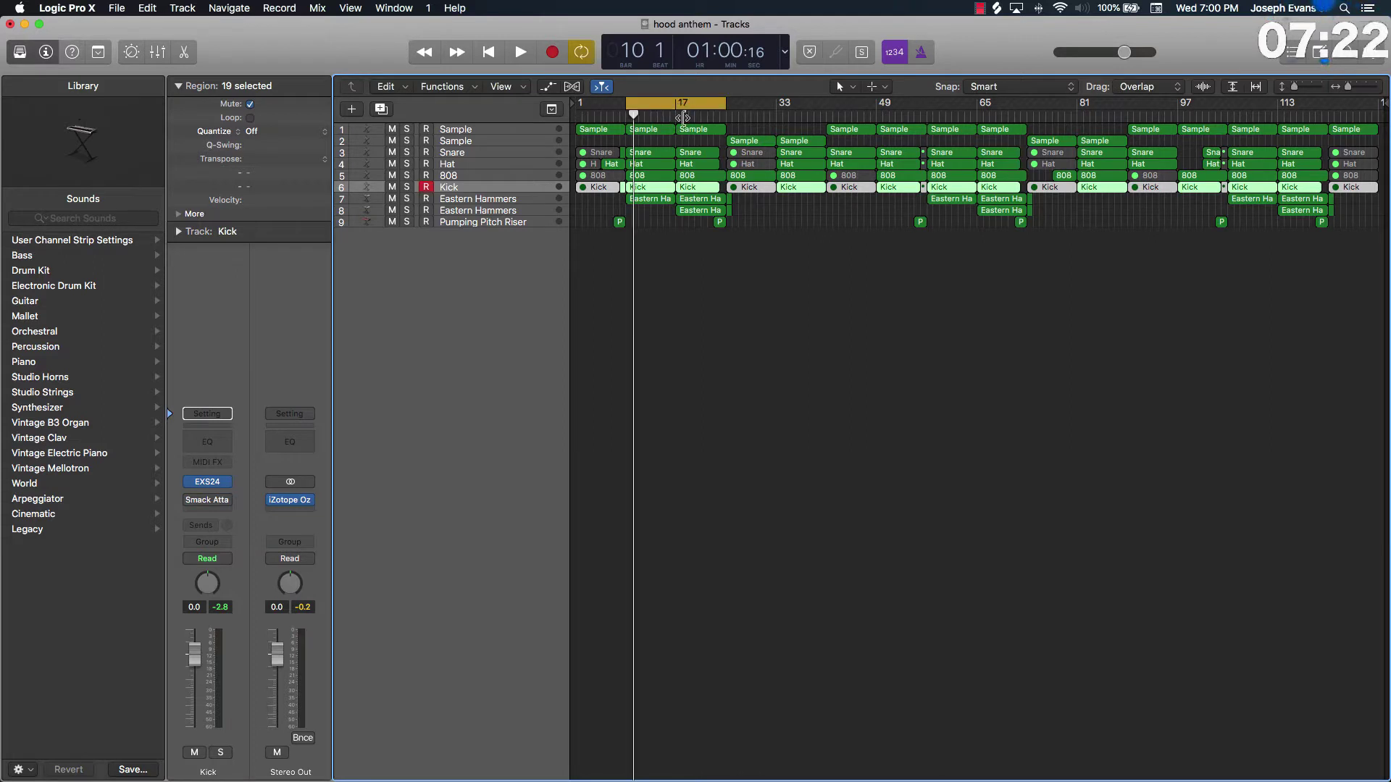
key(space)
mouse_move(192, 505)
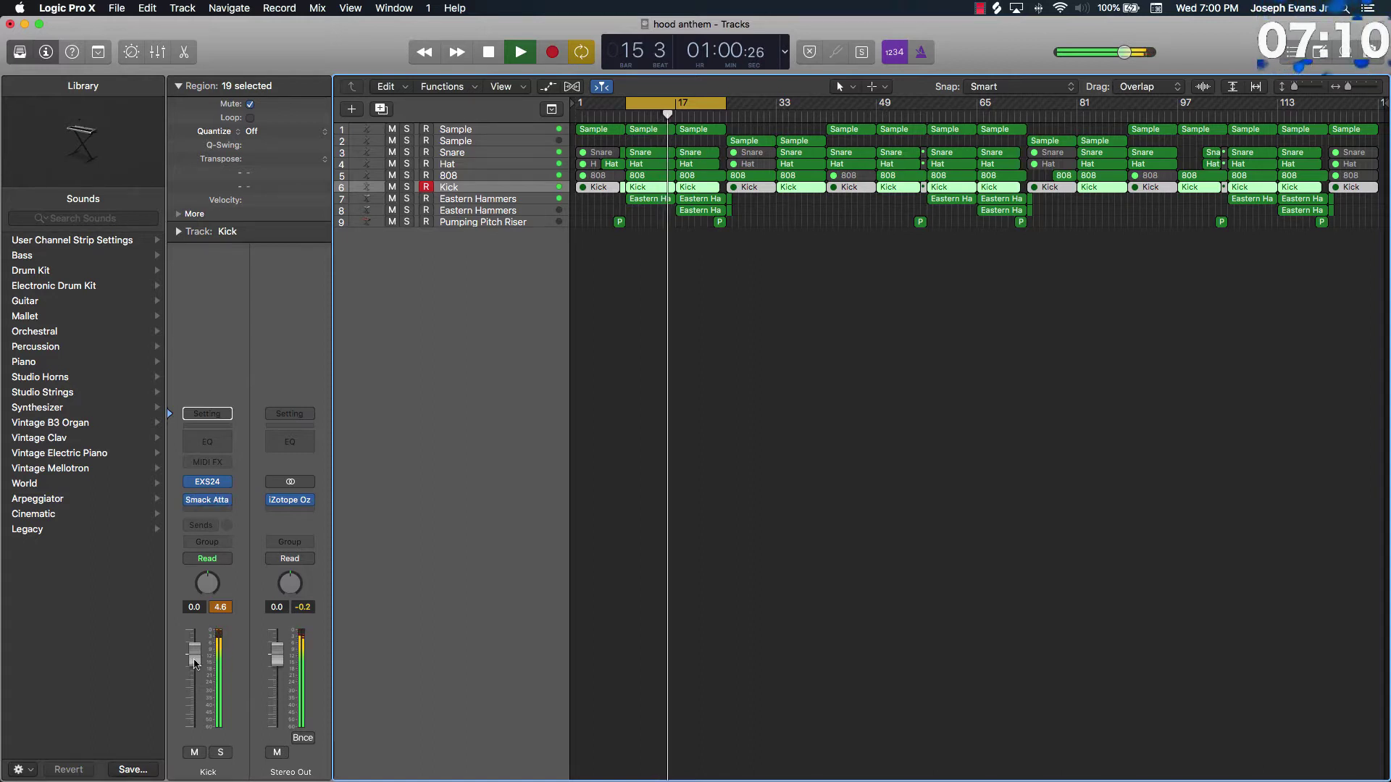
drag(200, 655, 204, 642)
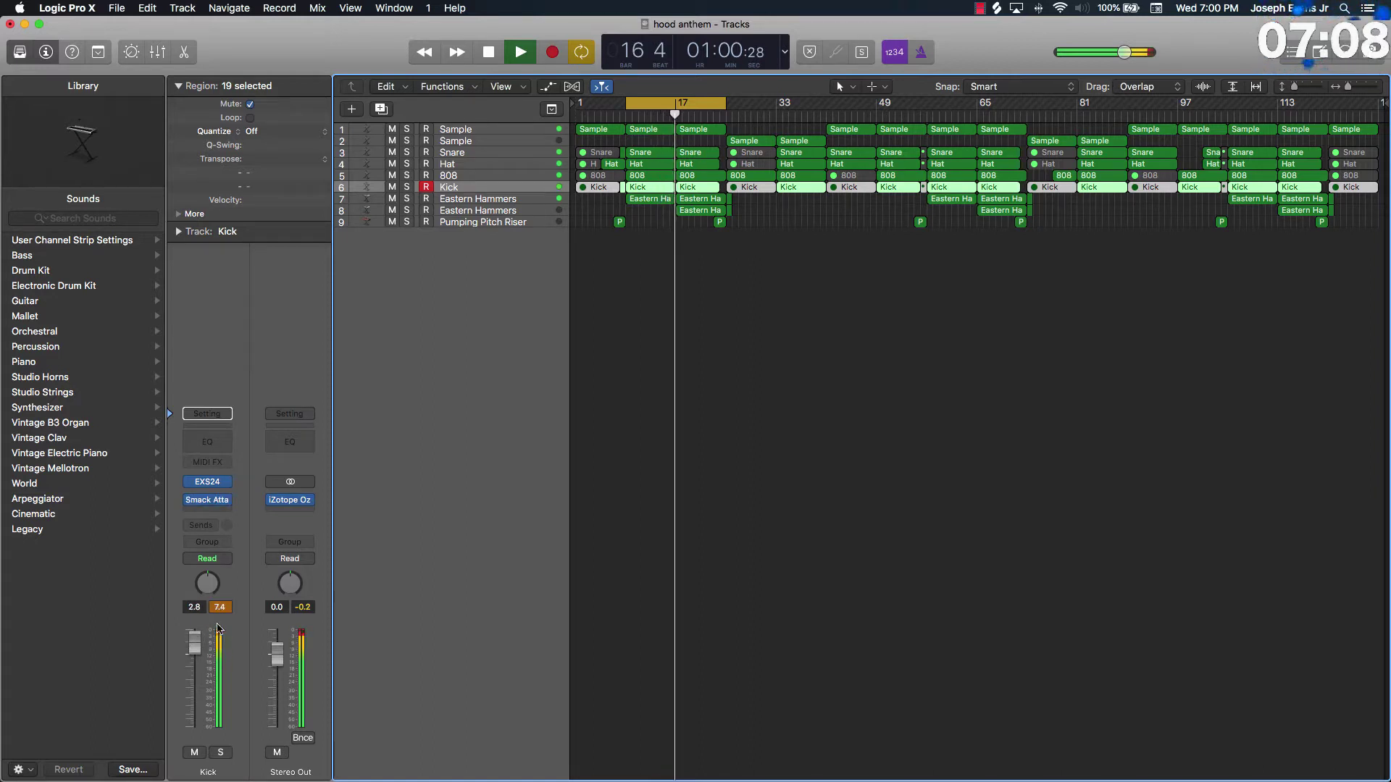
drag(193, 643, 192, 645)
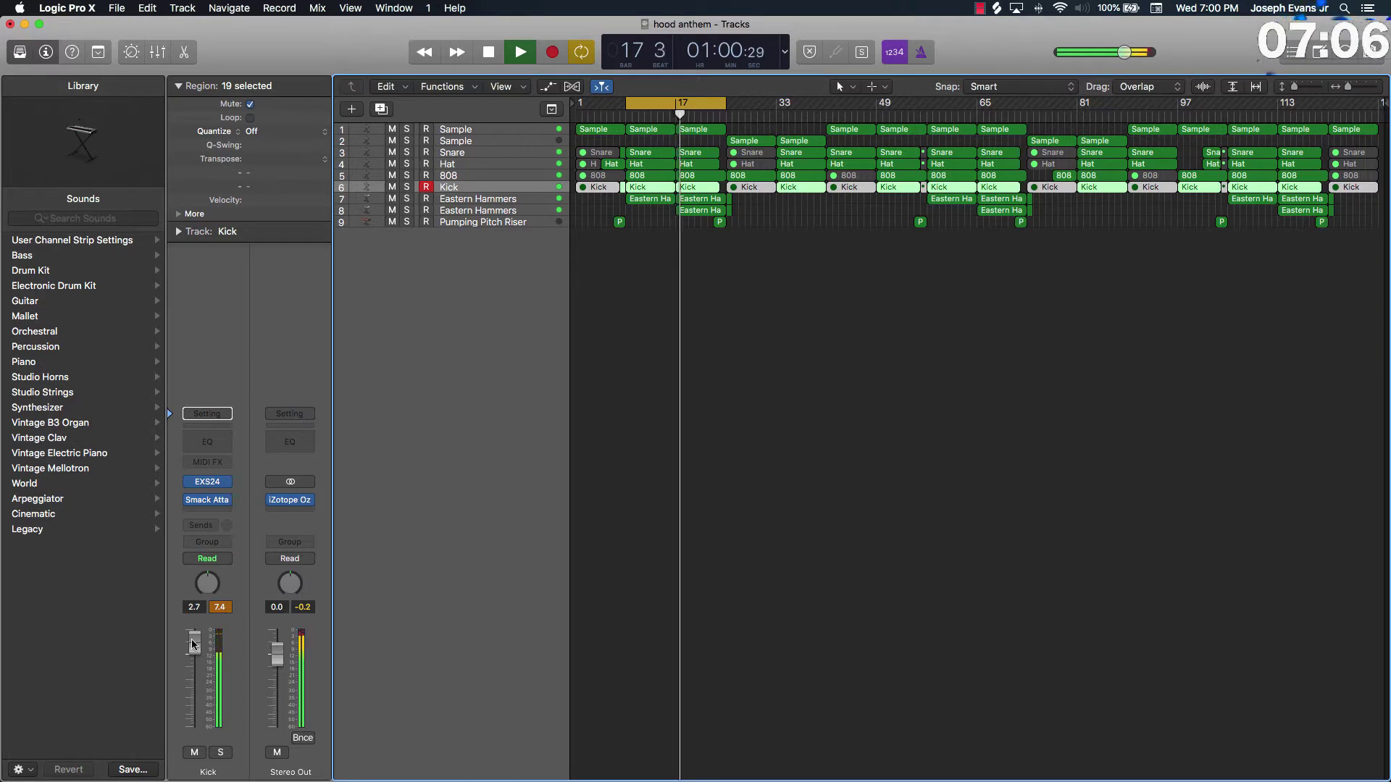
key(space)
click(230, 609)
click(734, 545)
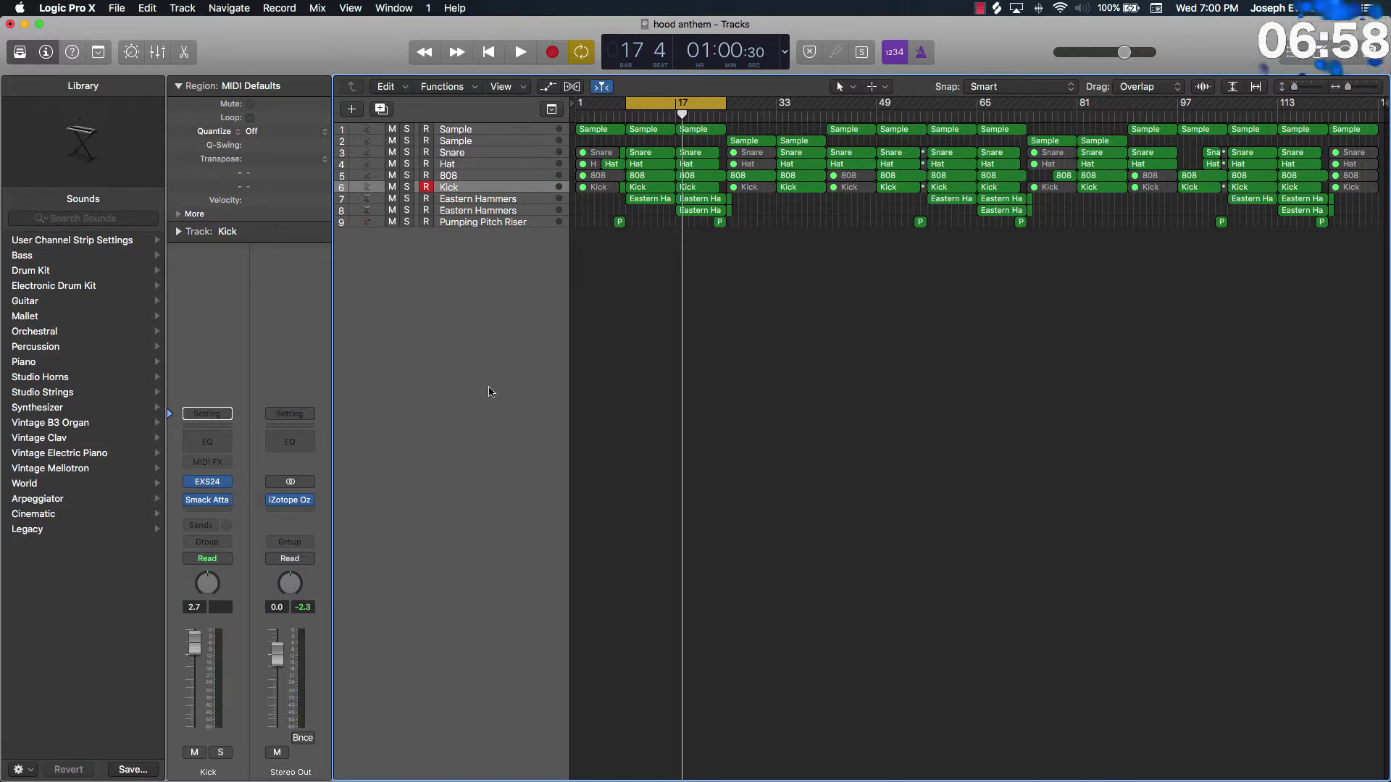
Step: Enlarge the tracks to show their volume sliders and lower the 808 track's volume slightly, checking it during cycle playback
drag(567, 188, 682, 187)
ctrl+alt+click(755, 272)
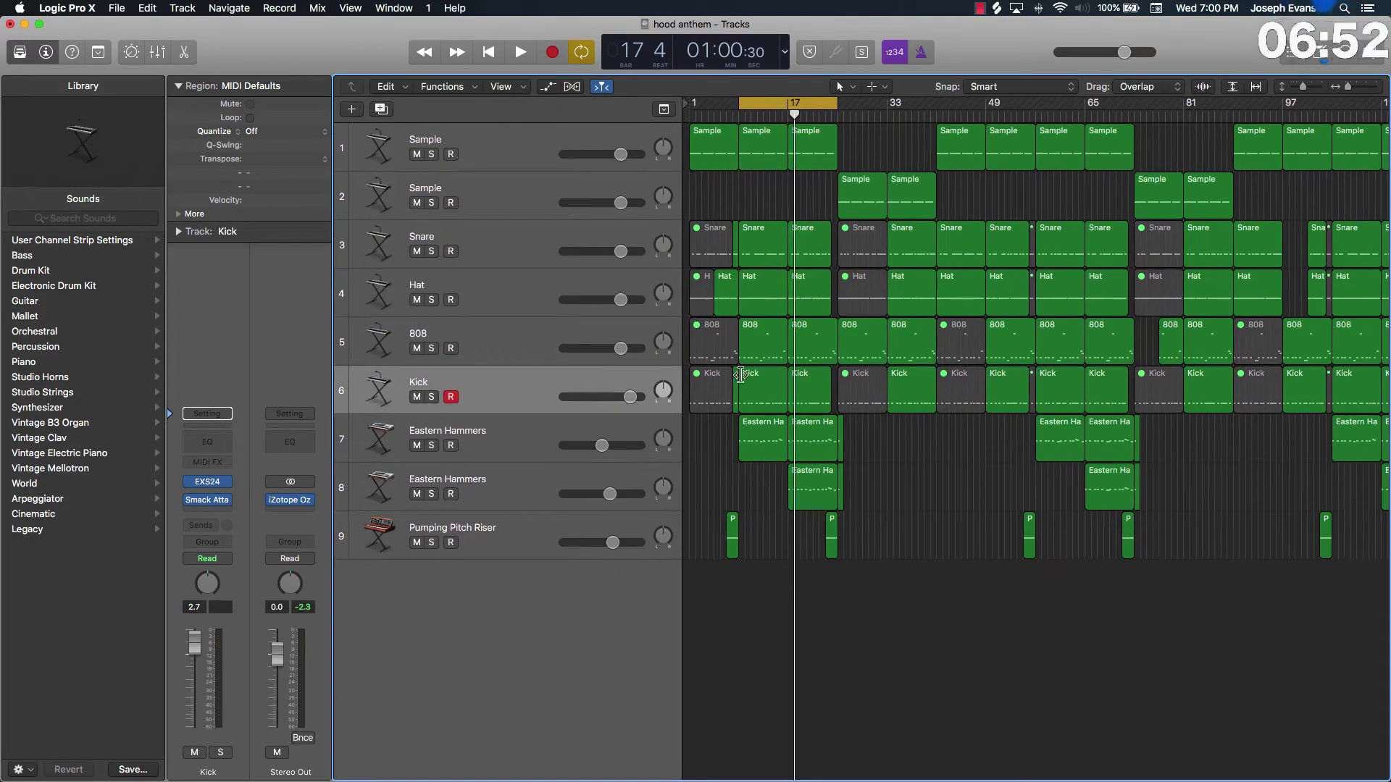
click(533, 441)
key(Down)
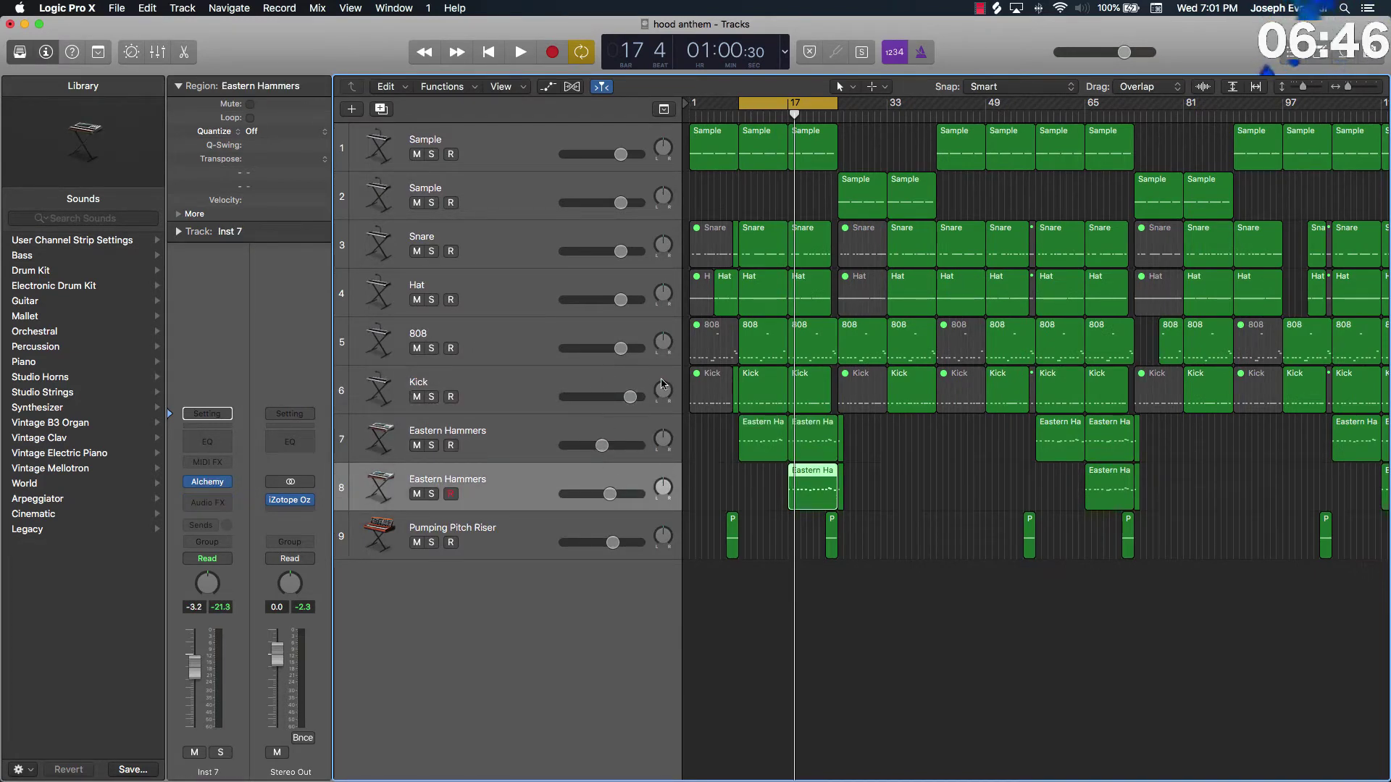
click(625, 351)
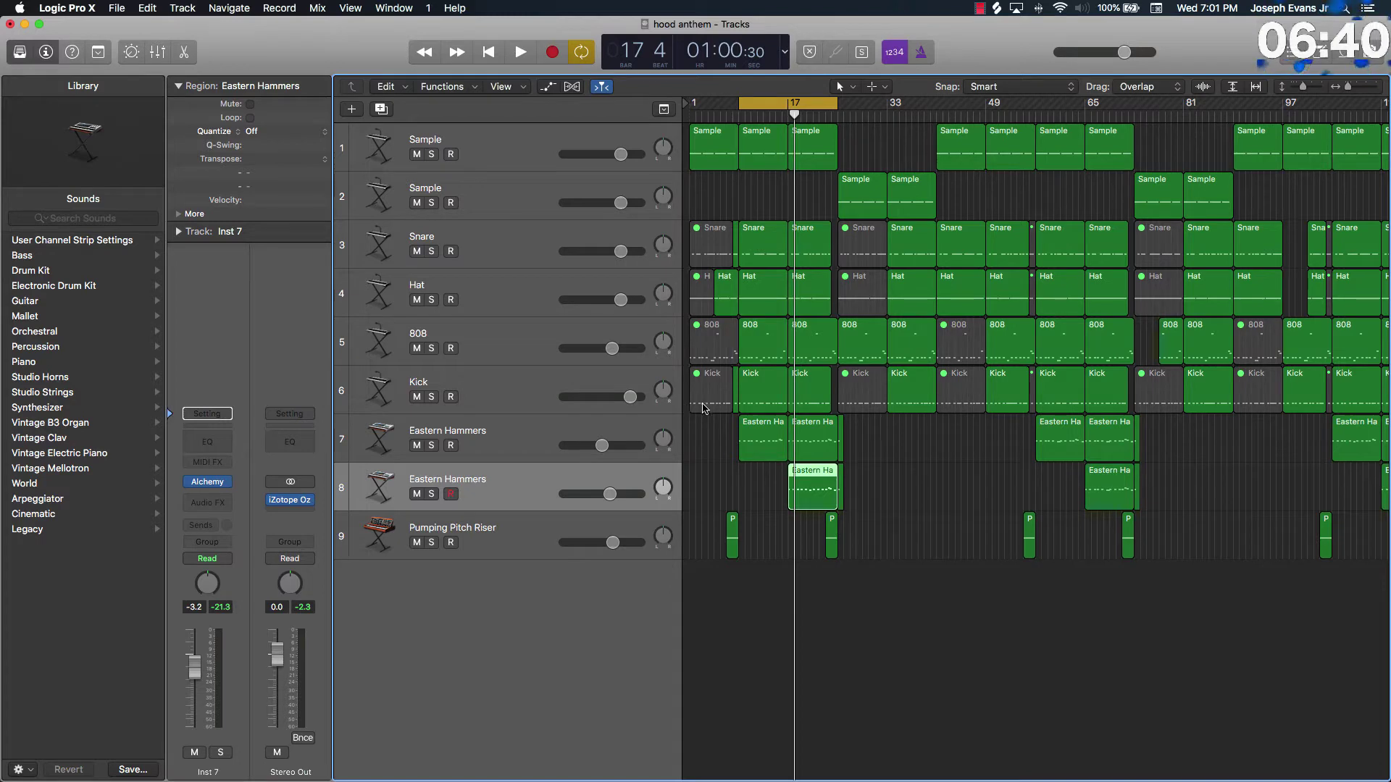
key(space)
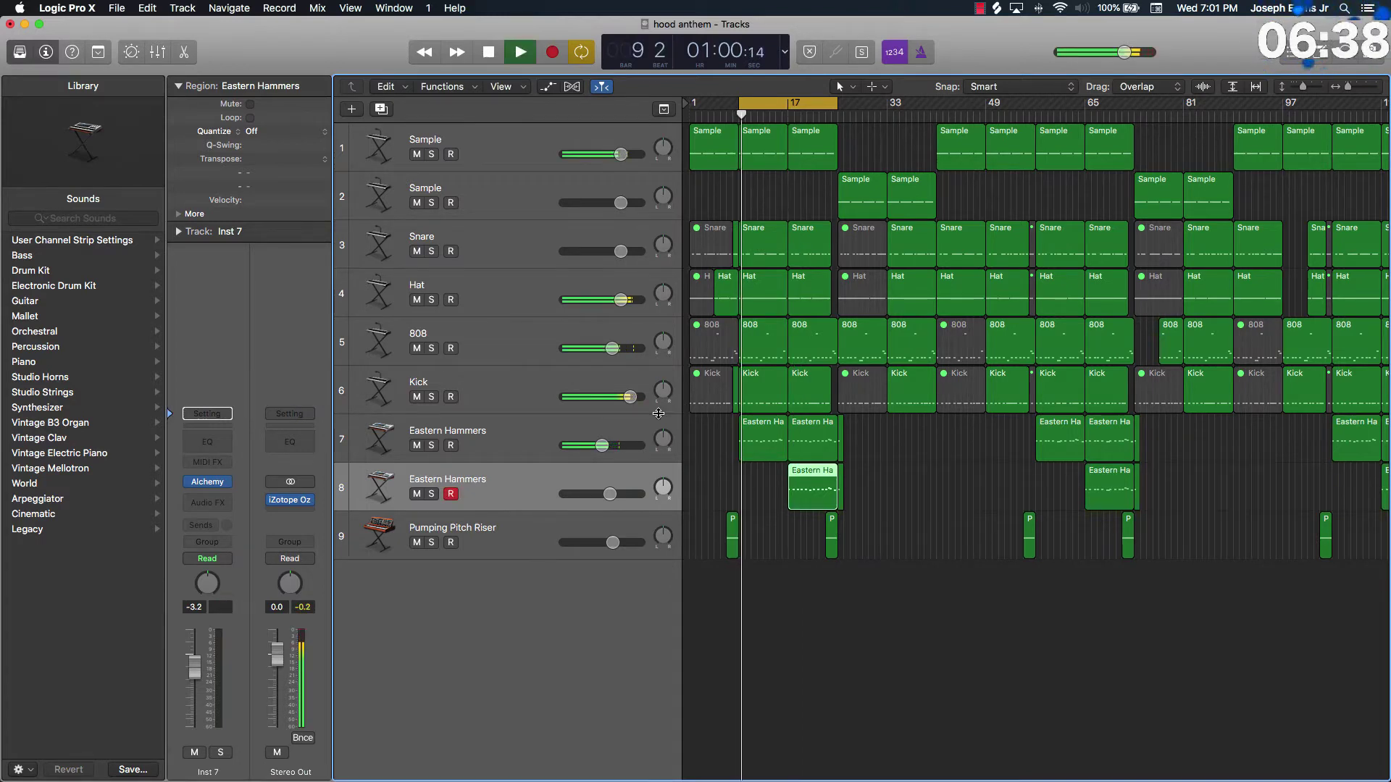
drag(612, 348, 611, 349)
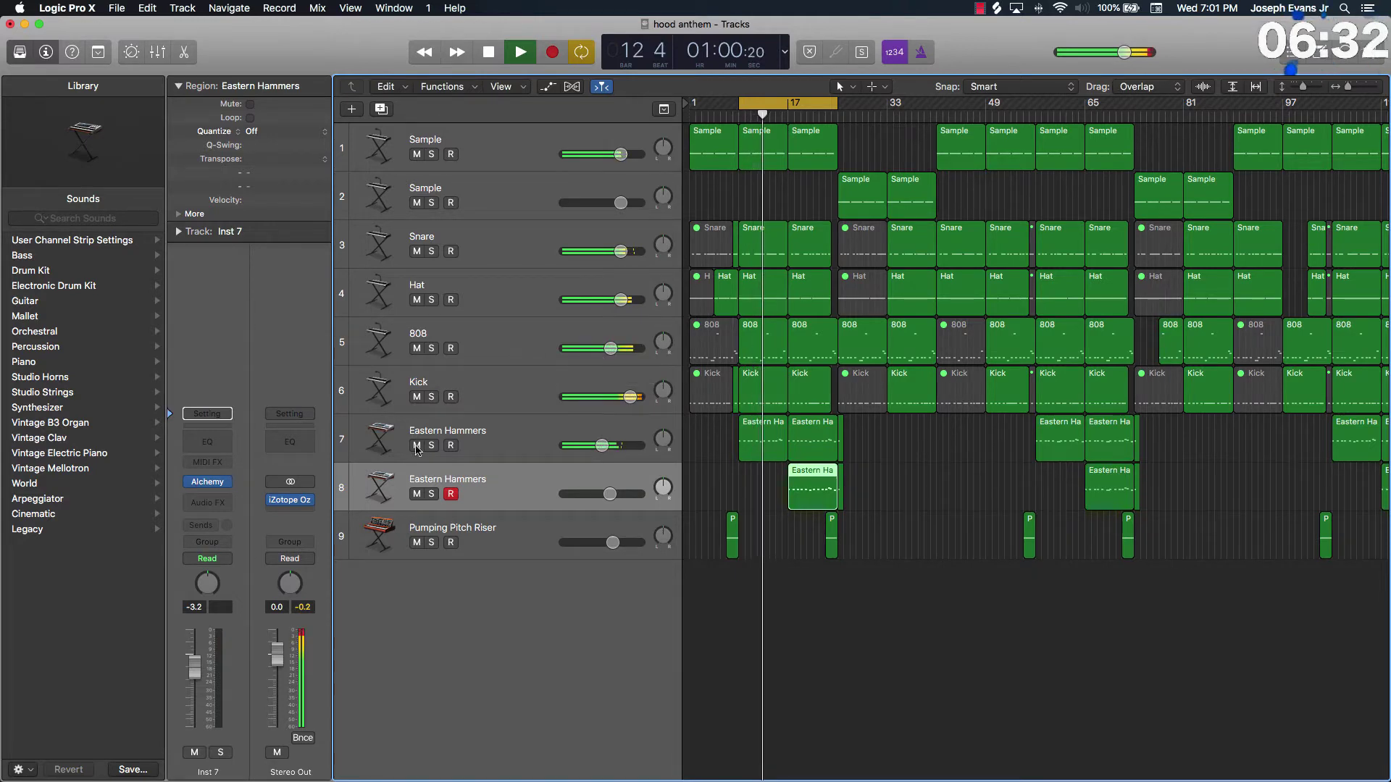
Step: With both Eastern Hammers tracks and the Pumping Pitch Riser muted, set the Hat volume to -0.6 dB and the Snare volume to 0.8 dB
drag(417, 446, 417, 542)
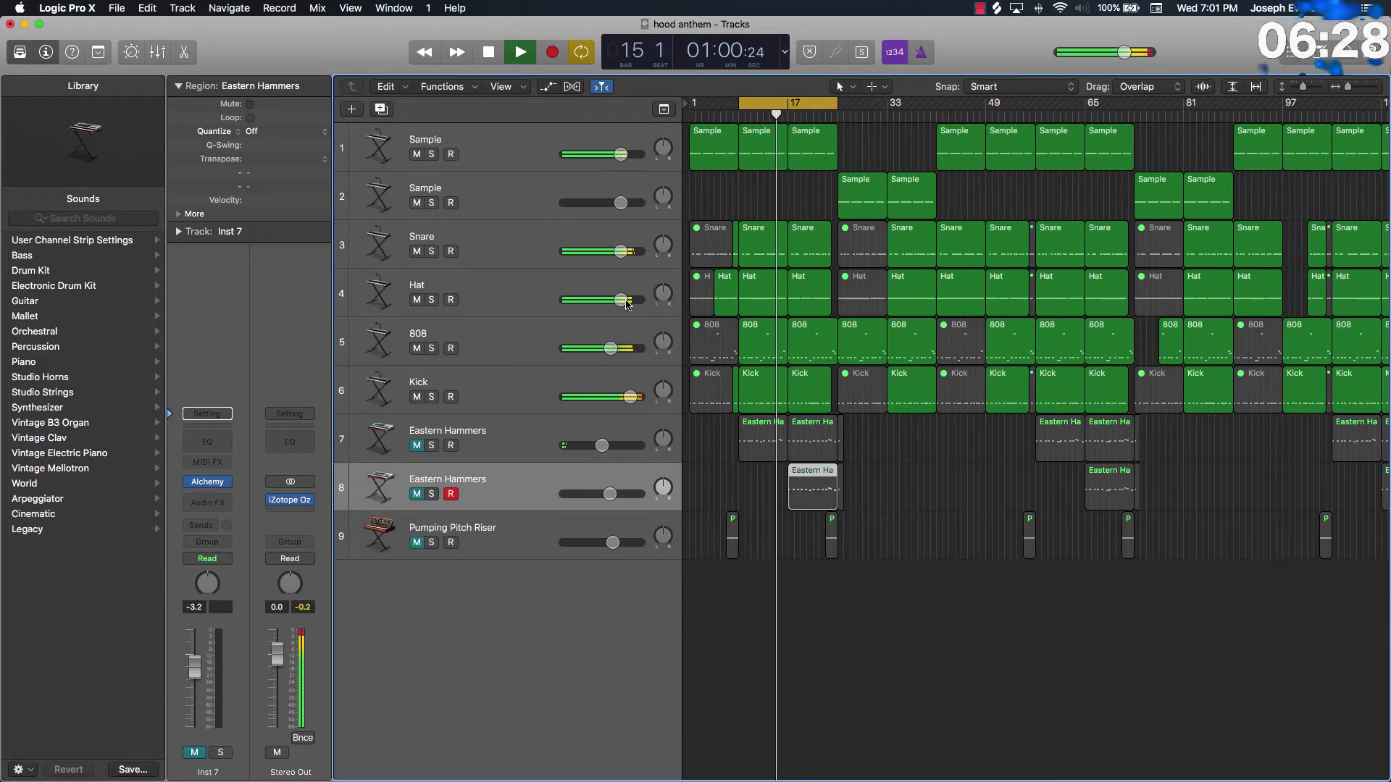
drag(621, 299, 619, 300)
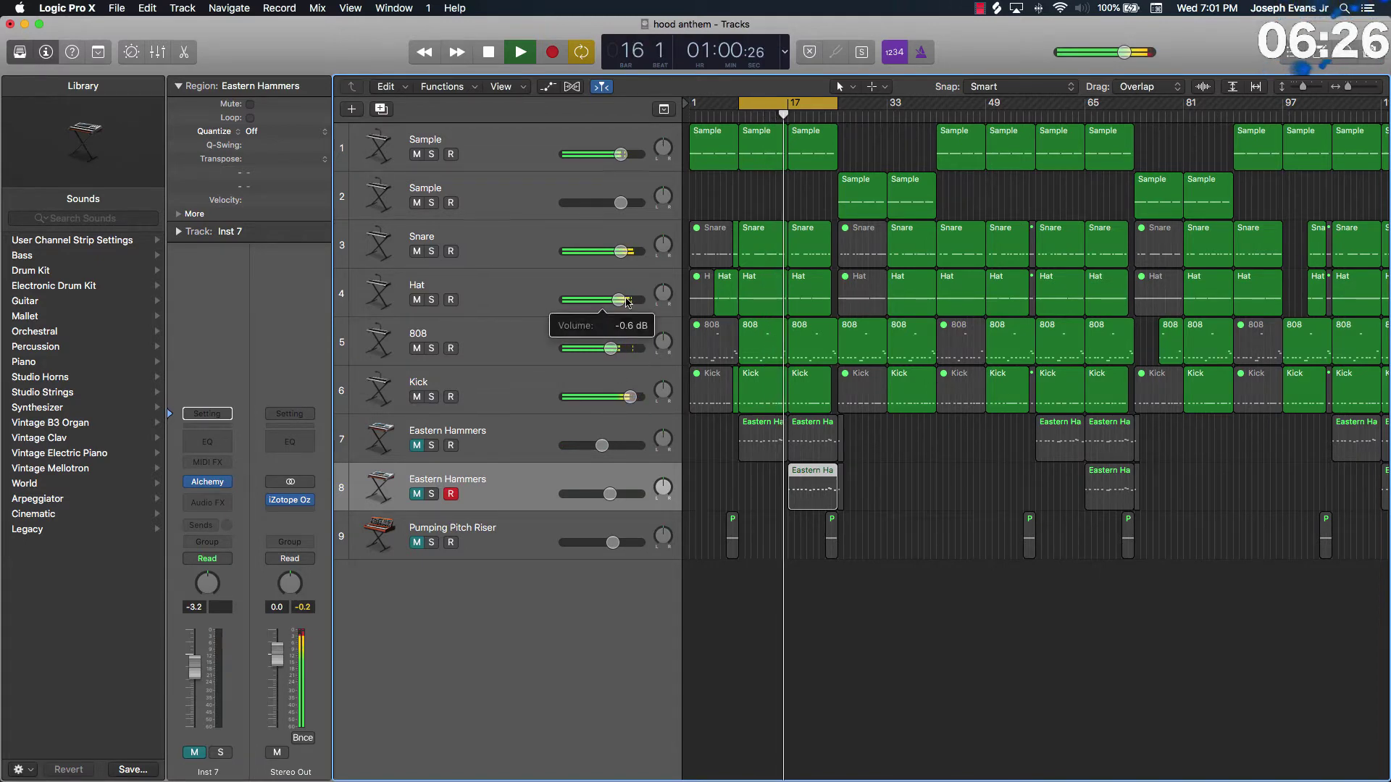
drag(621, 252, 624, 251)
key(space)
Step: Insert the Smack Attack (s) stereo plug-in on the Snare track
click(493, 246)
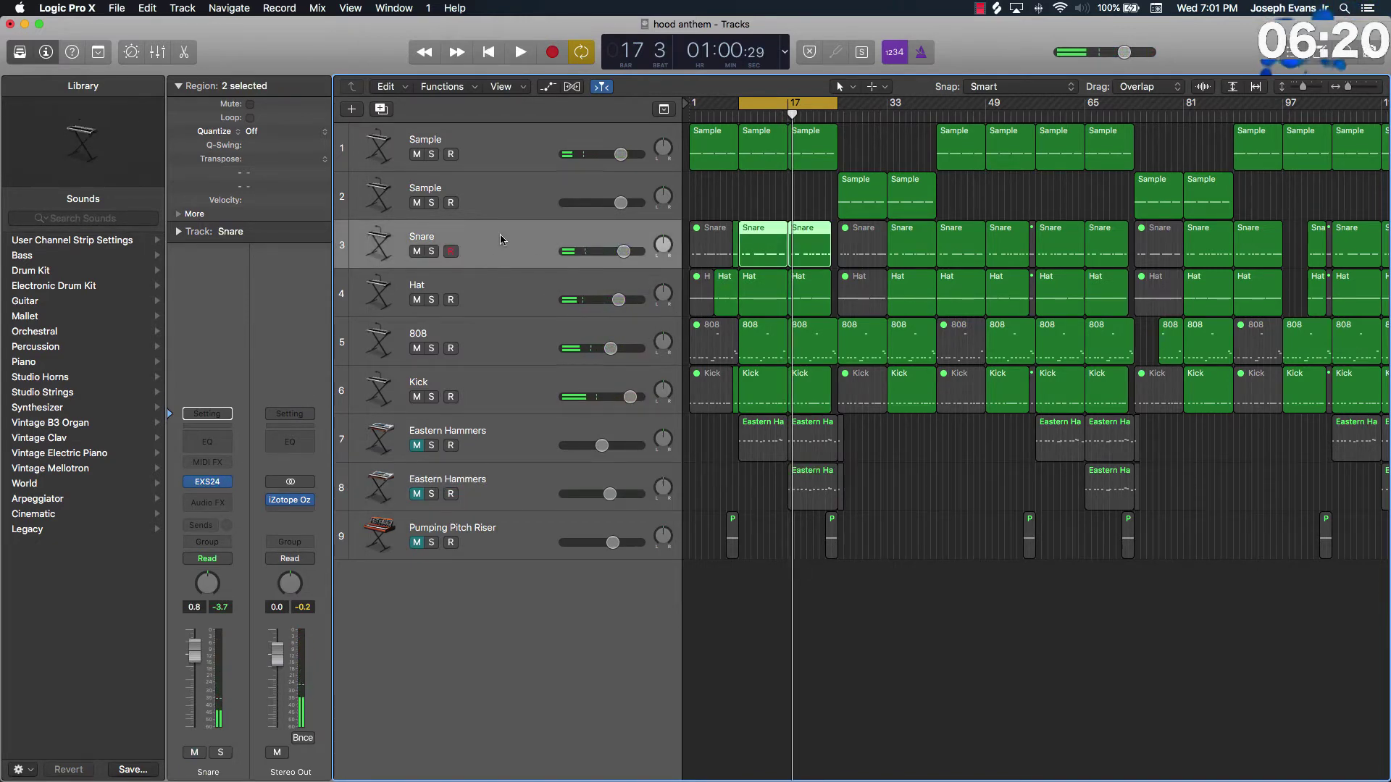
click(231, 502)
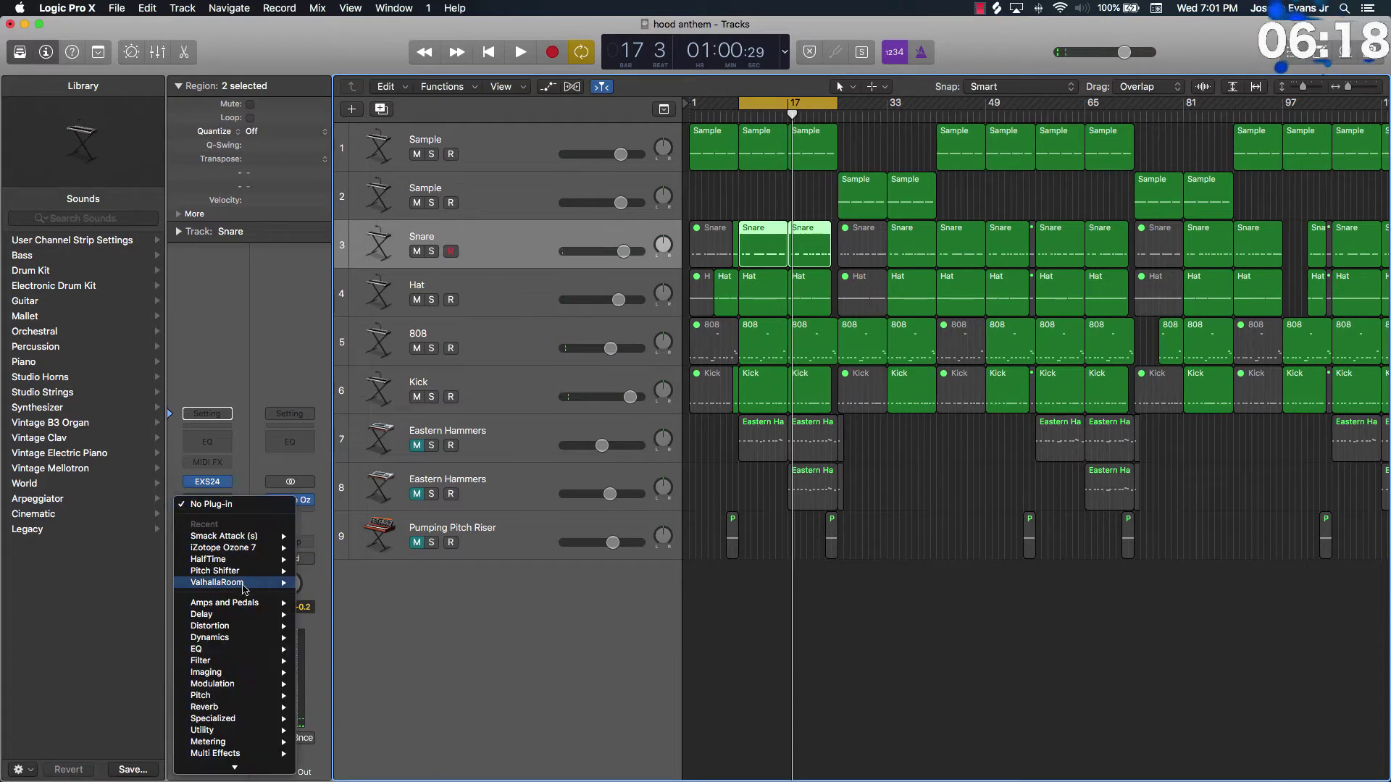
mouse_move(263, 549)
click(322, 536)
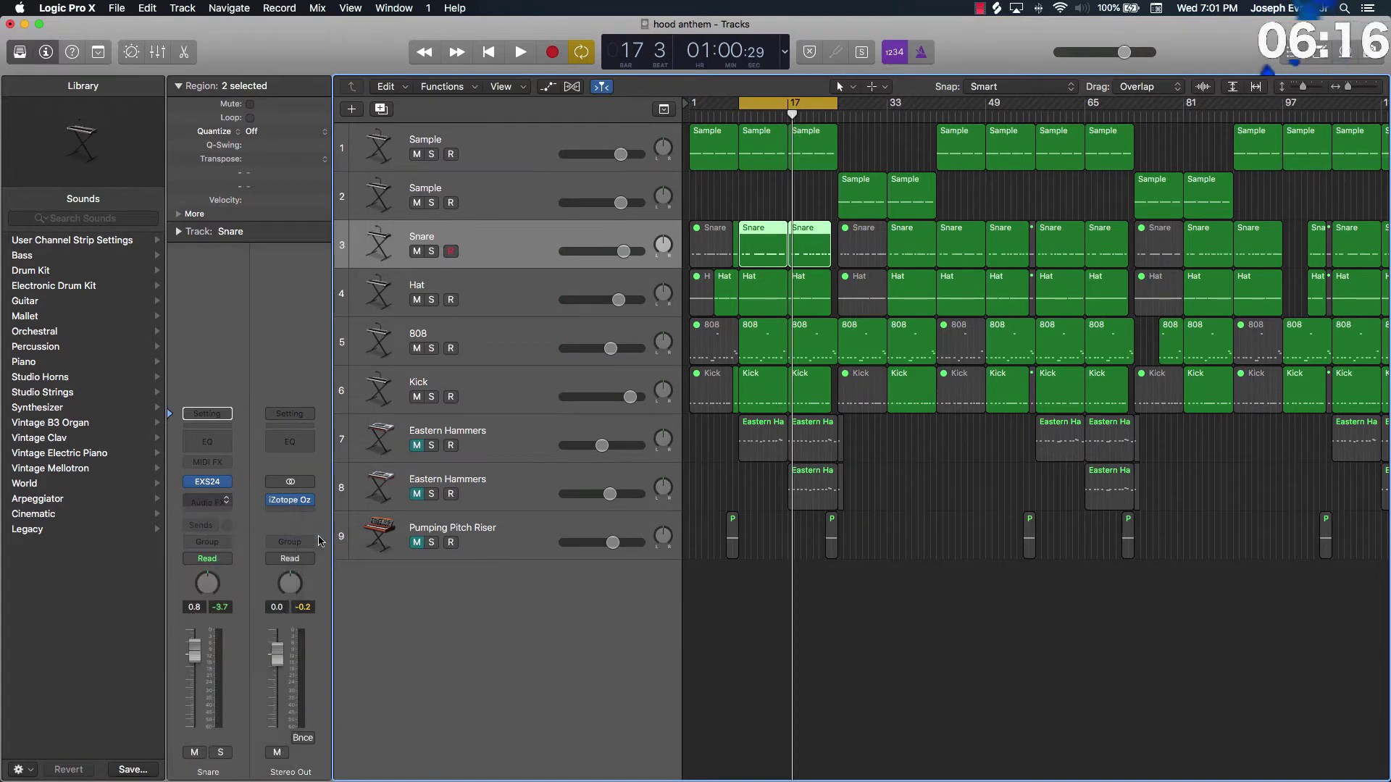
Step: Load the SNR Chocked drum preset into the Snare's Smack Attack, audition it briefly, and close the plug-in window
click(287, 107)
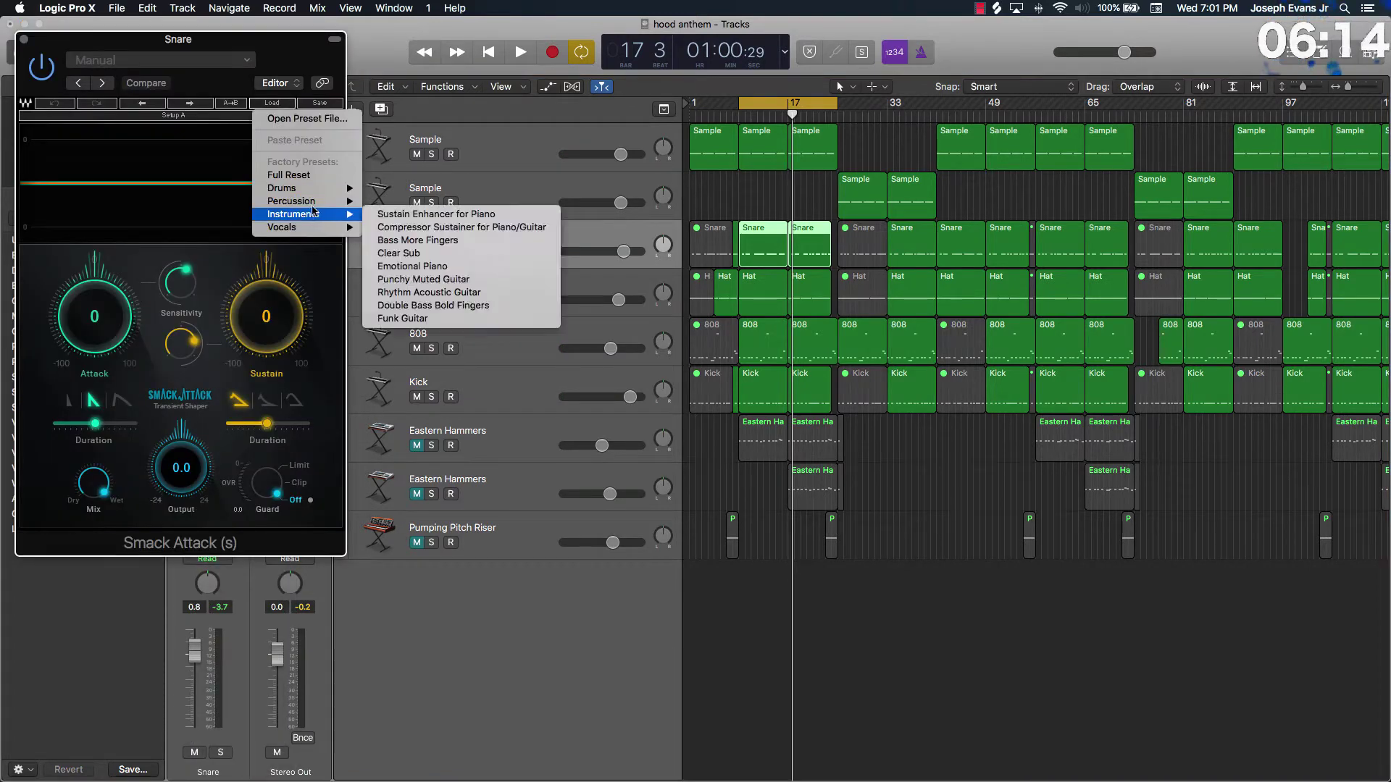
mouse_move(318, 187)
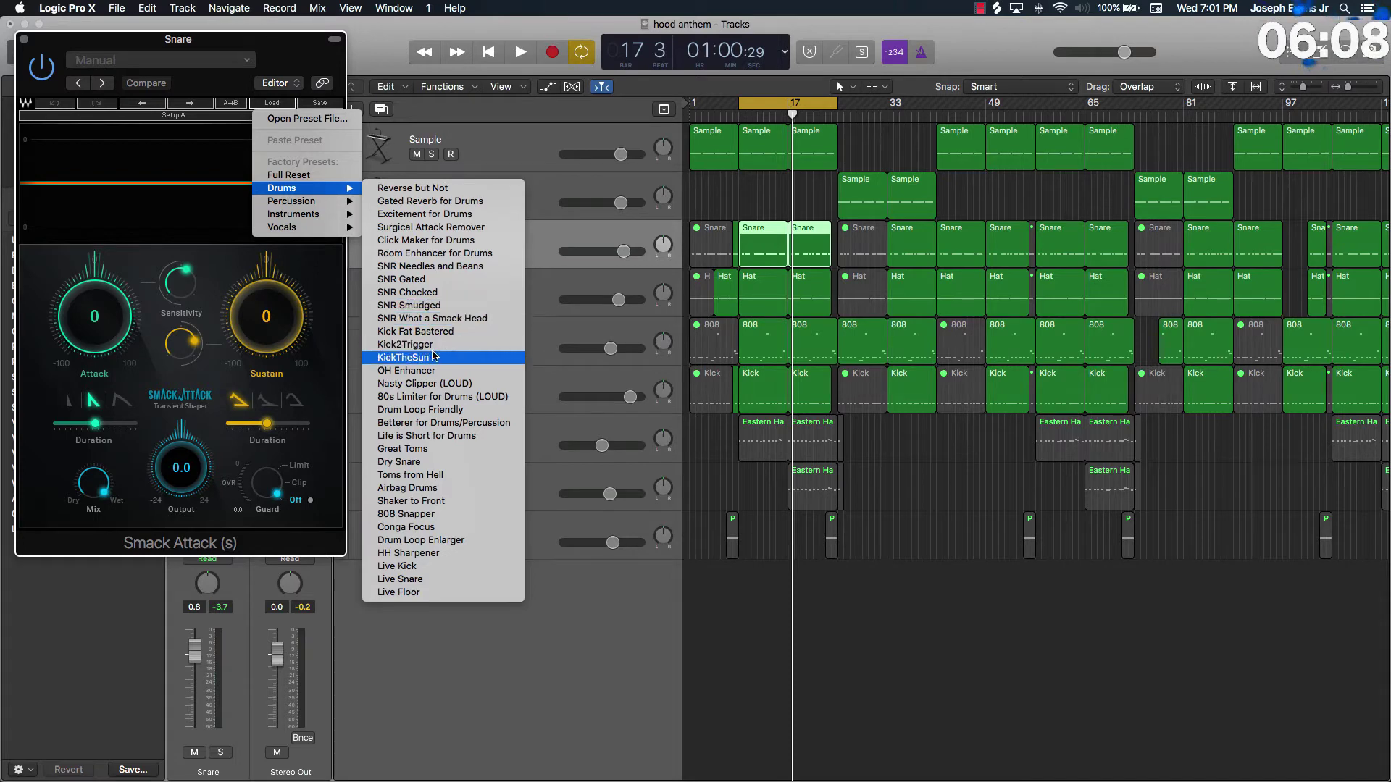
click(439, 292)
key(space)
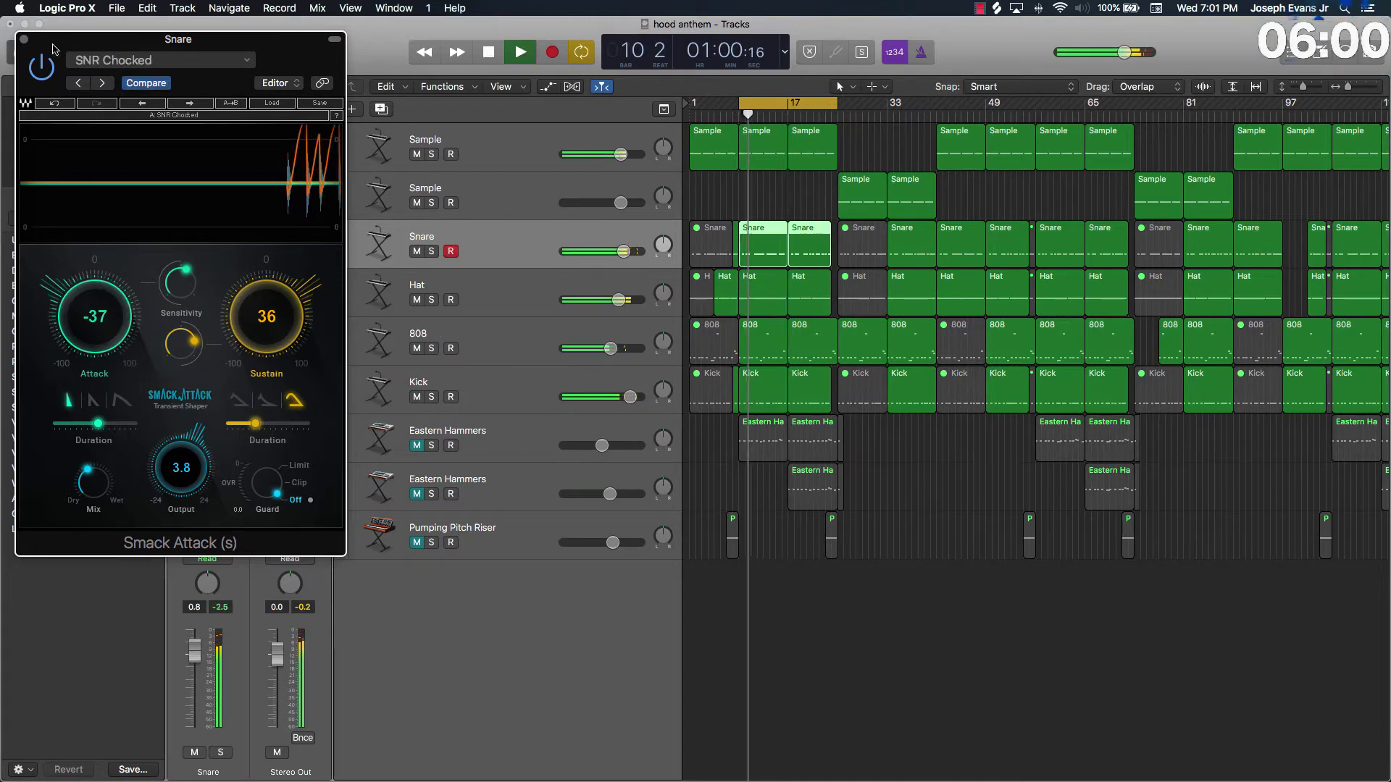
key(space)
click(24, 39)
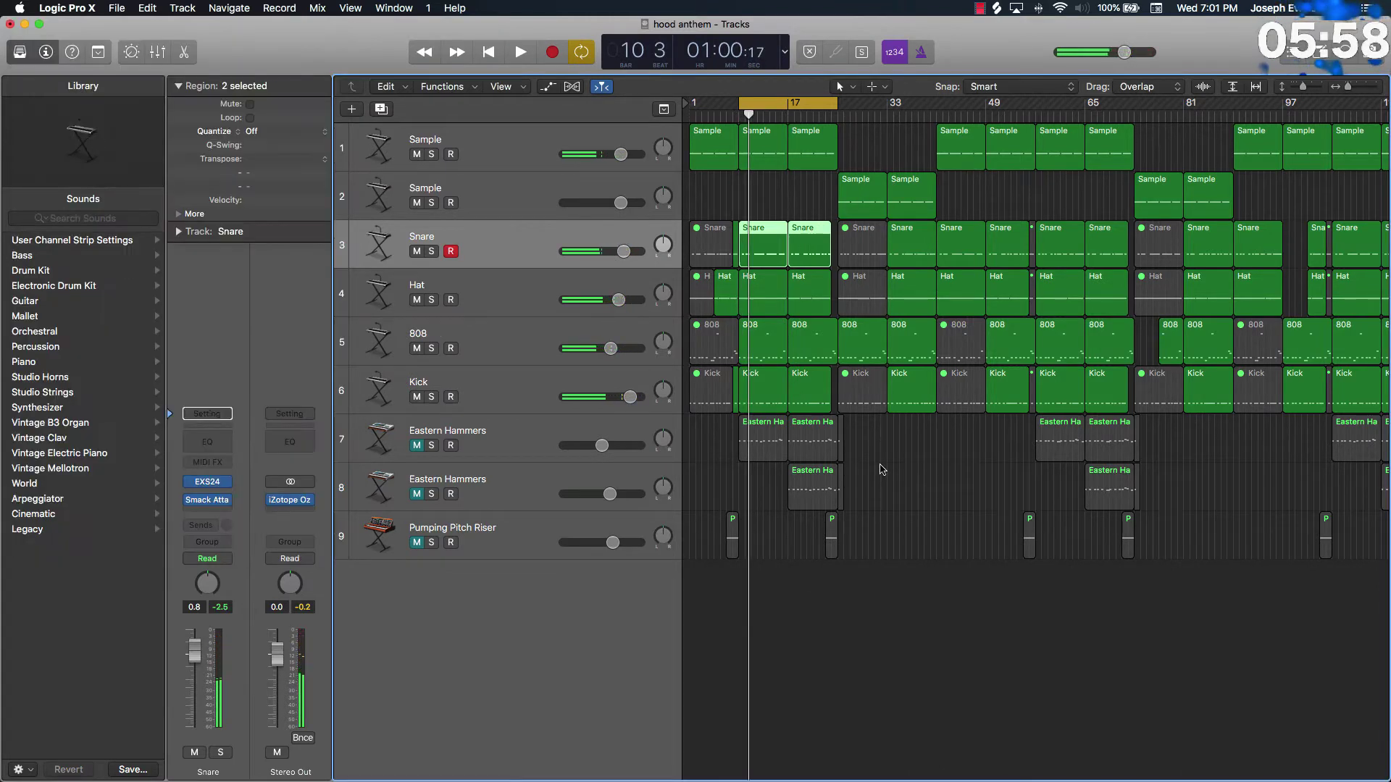
click(868, 467)
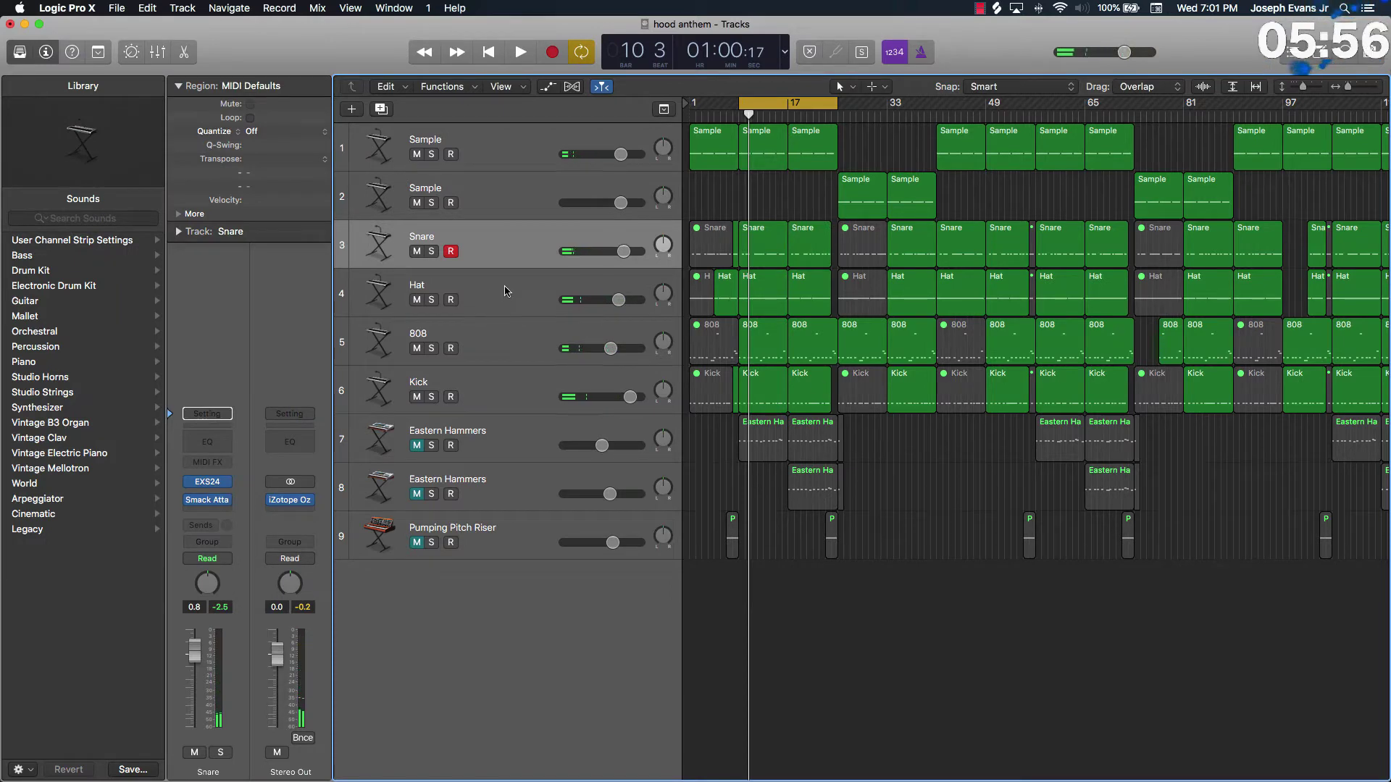
click(433, 251)
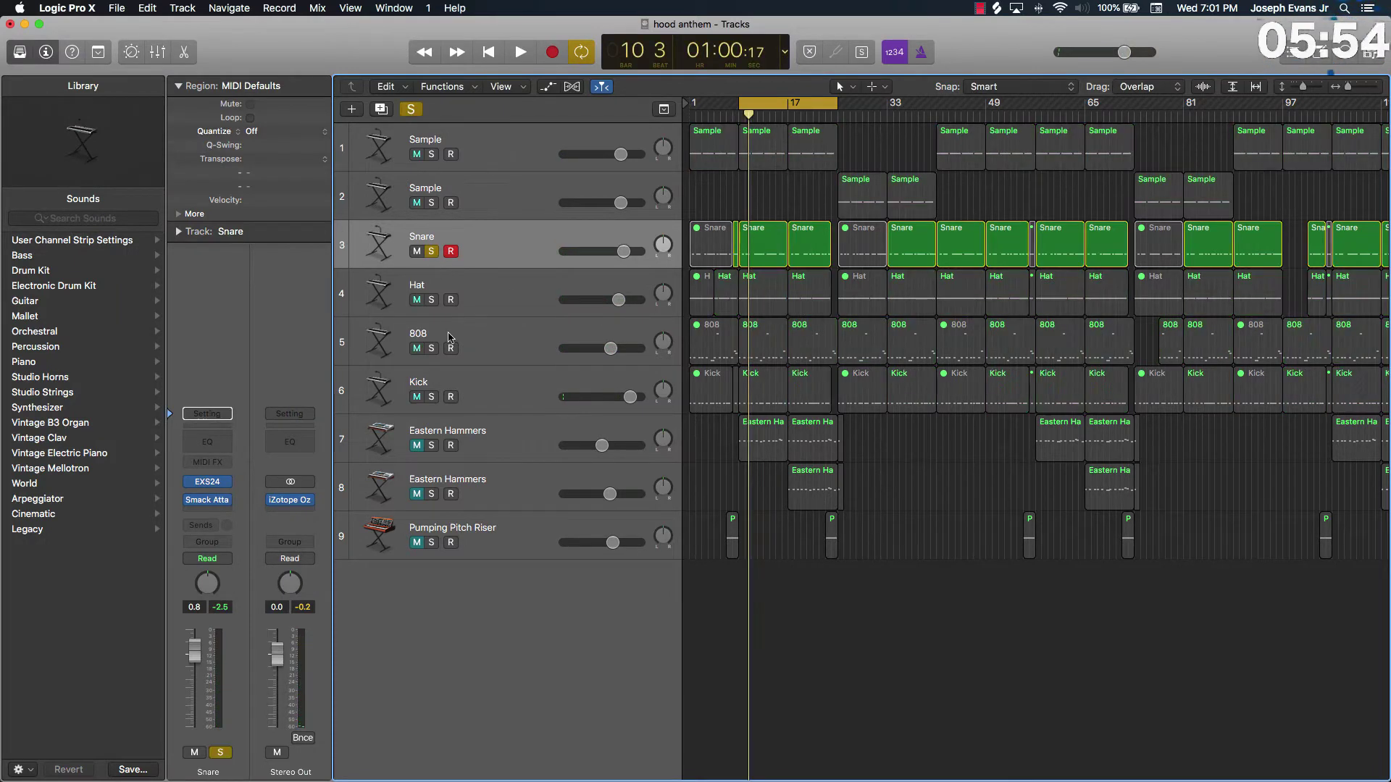
click(432, 395)
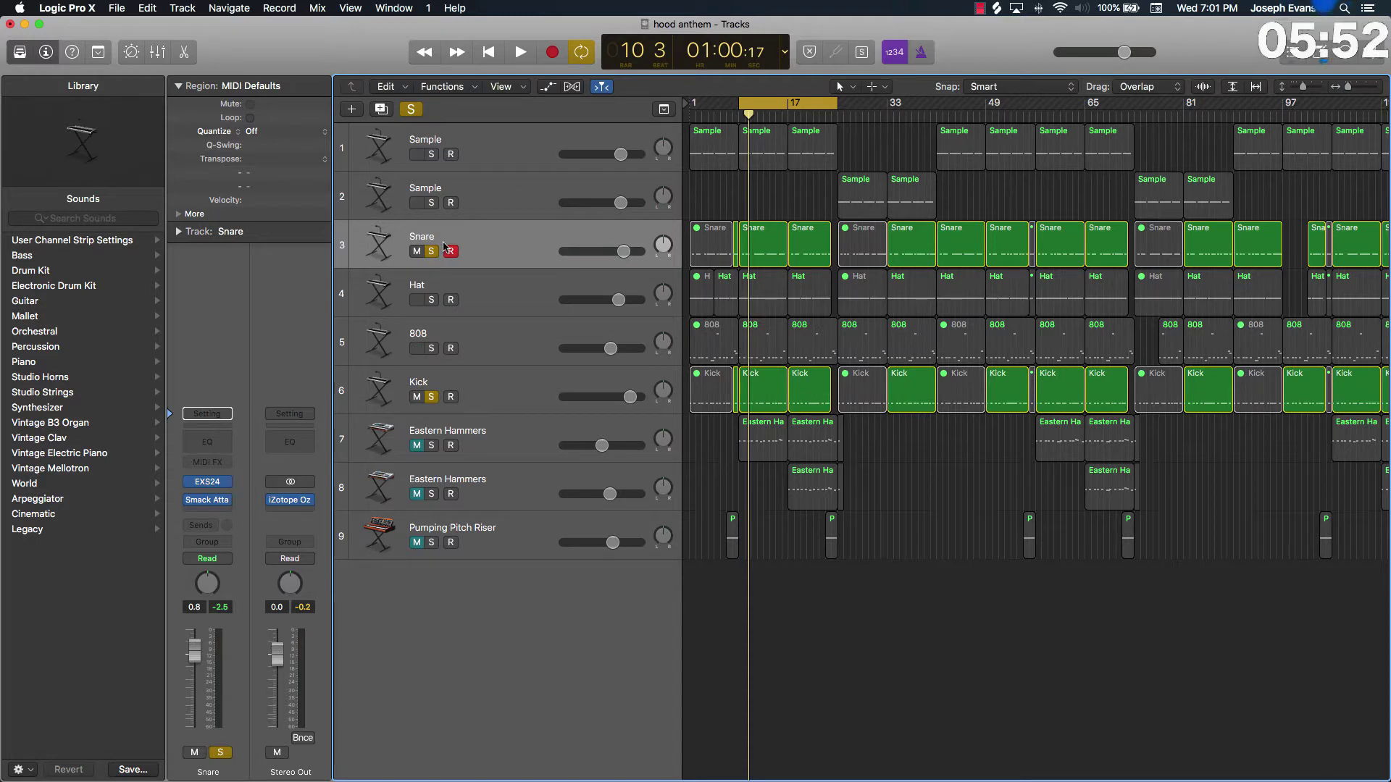
click(433, 252)
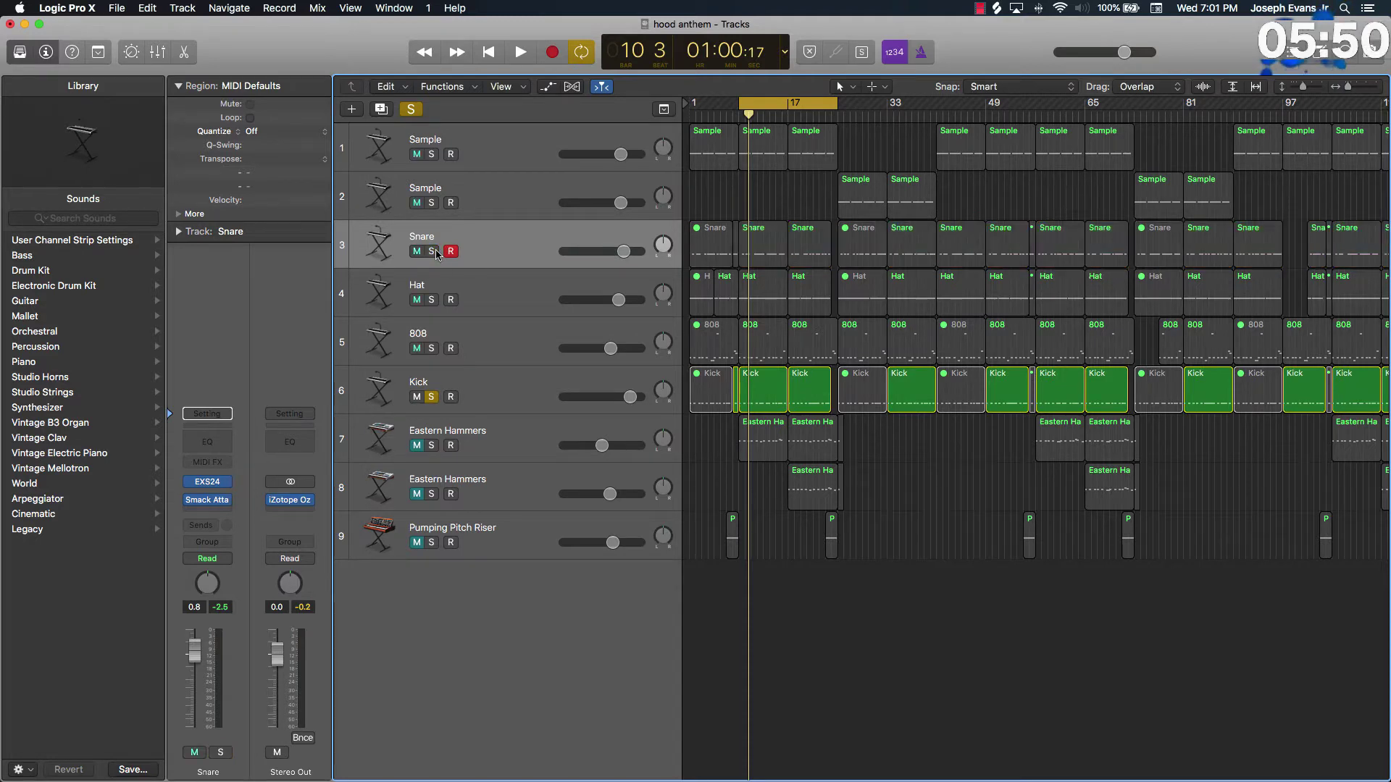
click(432, 398)
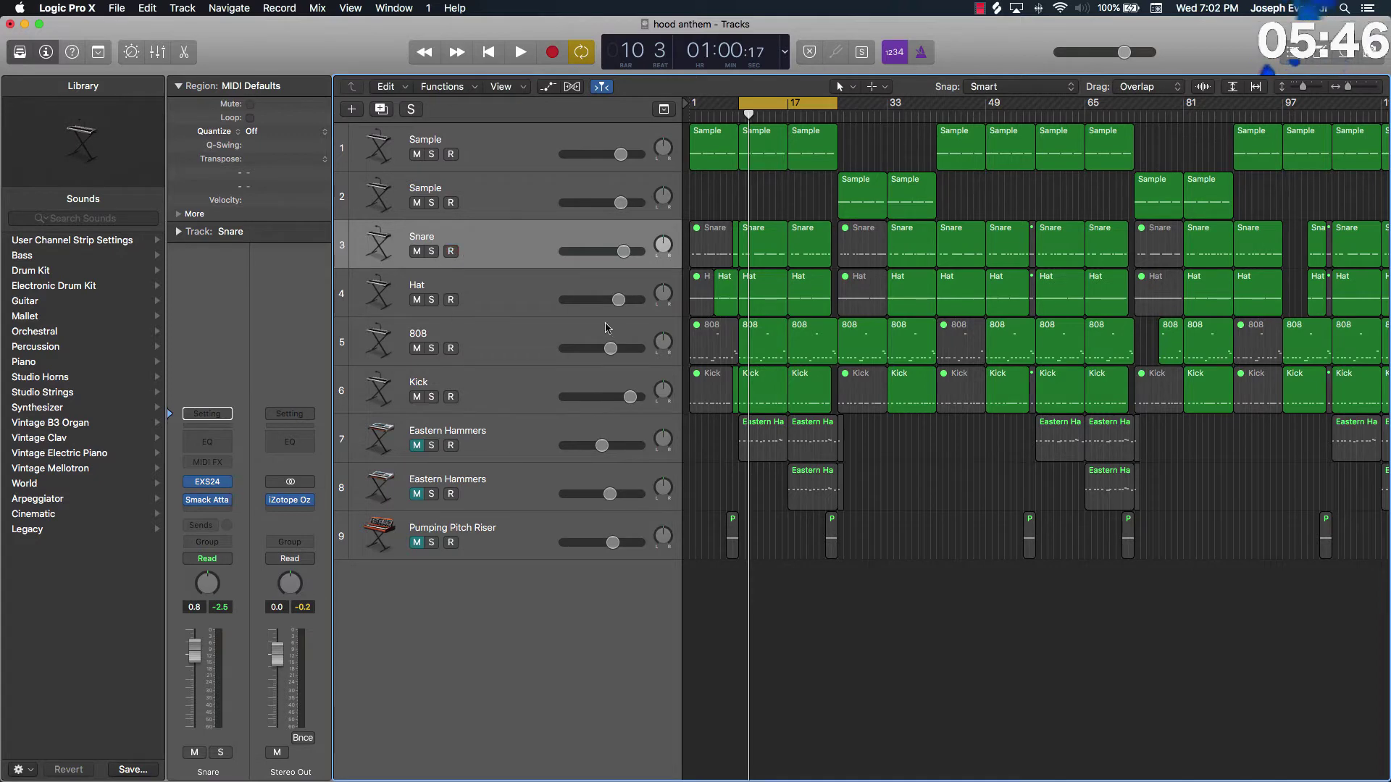
Step: Audition the cycle briefly, and add a Channel EQ to the first Sample track
key(space)
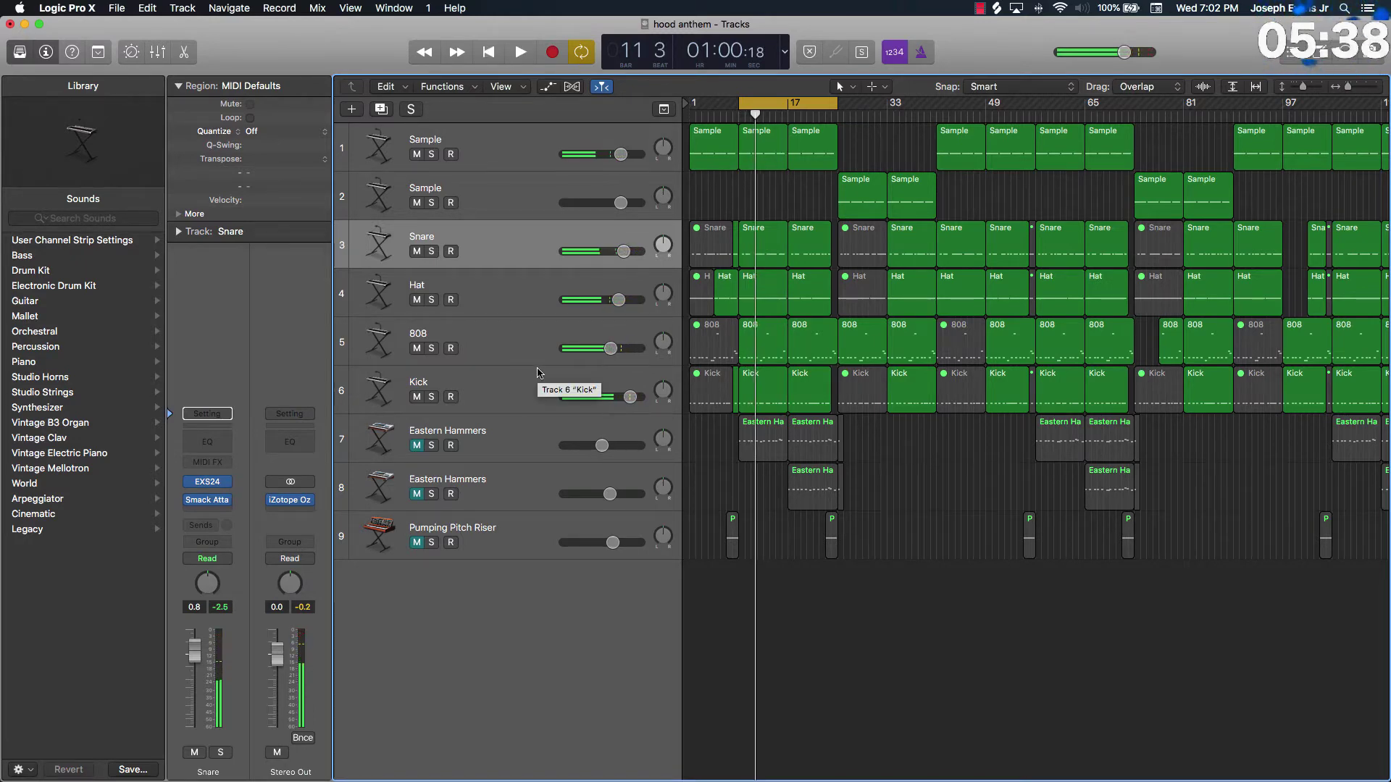
click(528, 145)
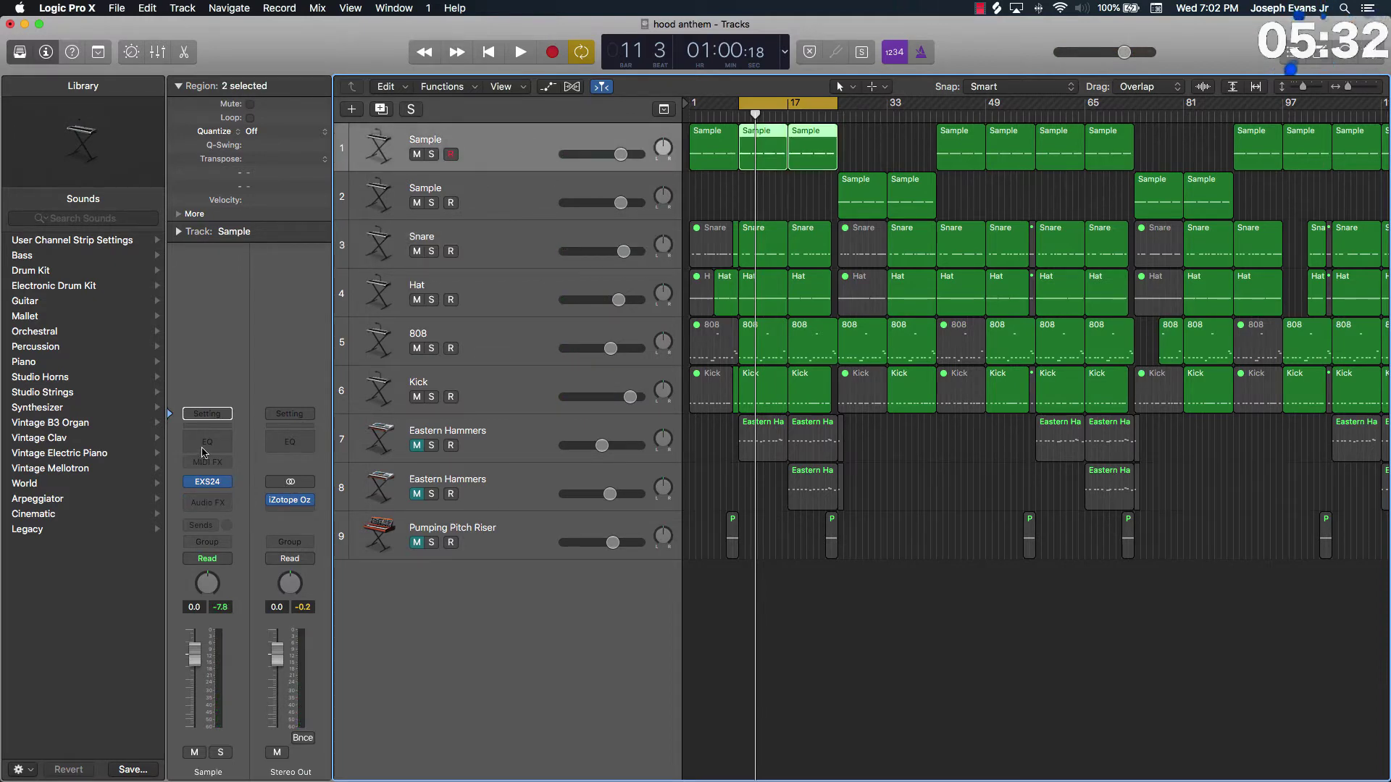
click(208, 441)
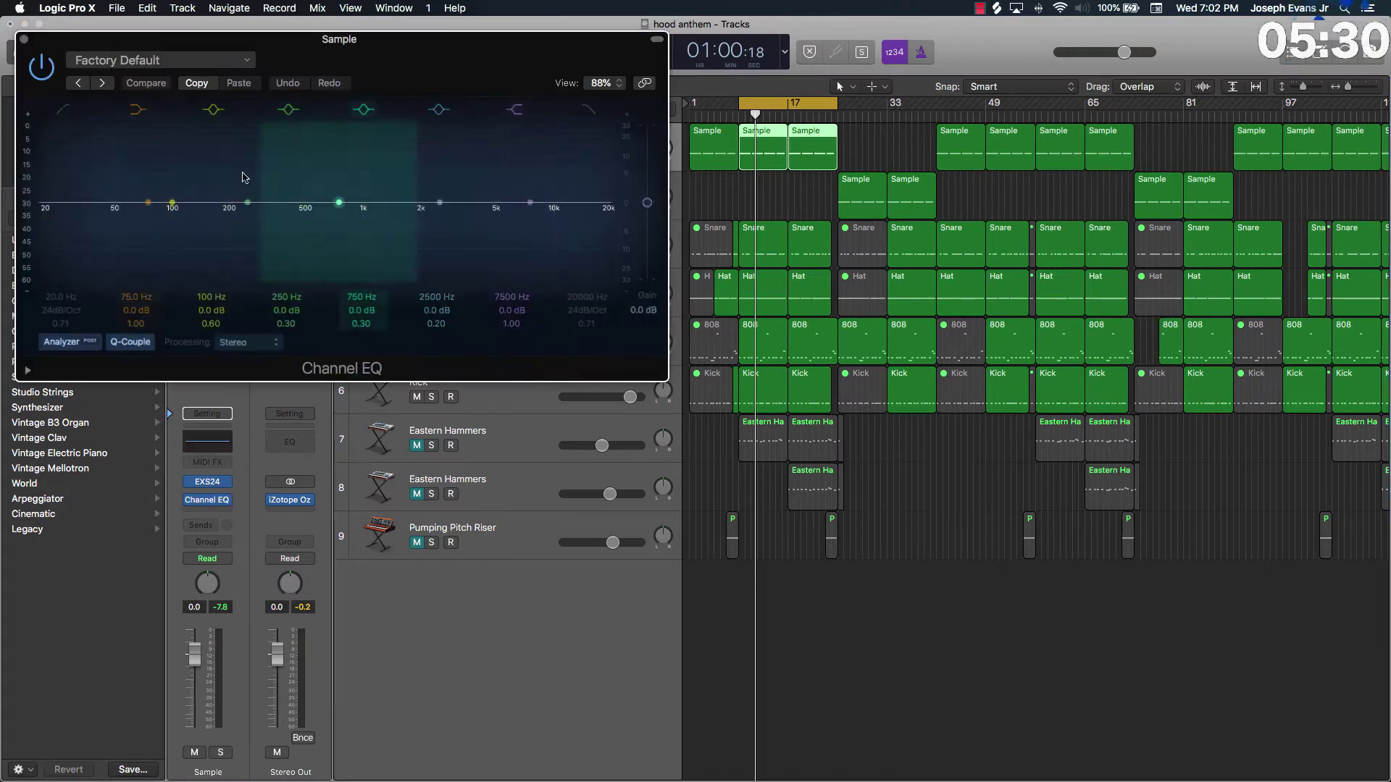
drag(419, 81, 814, 281)
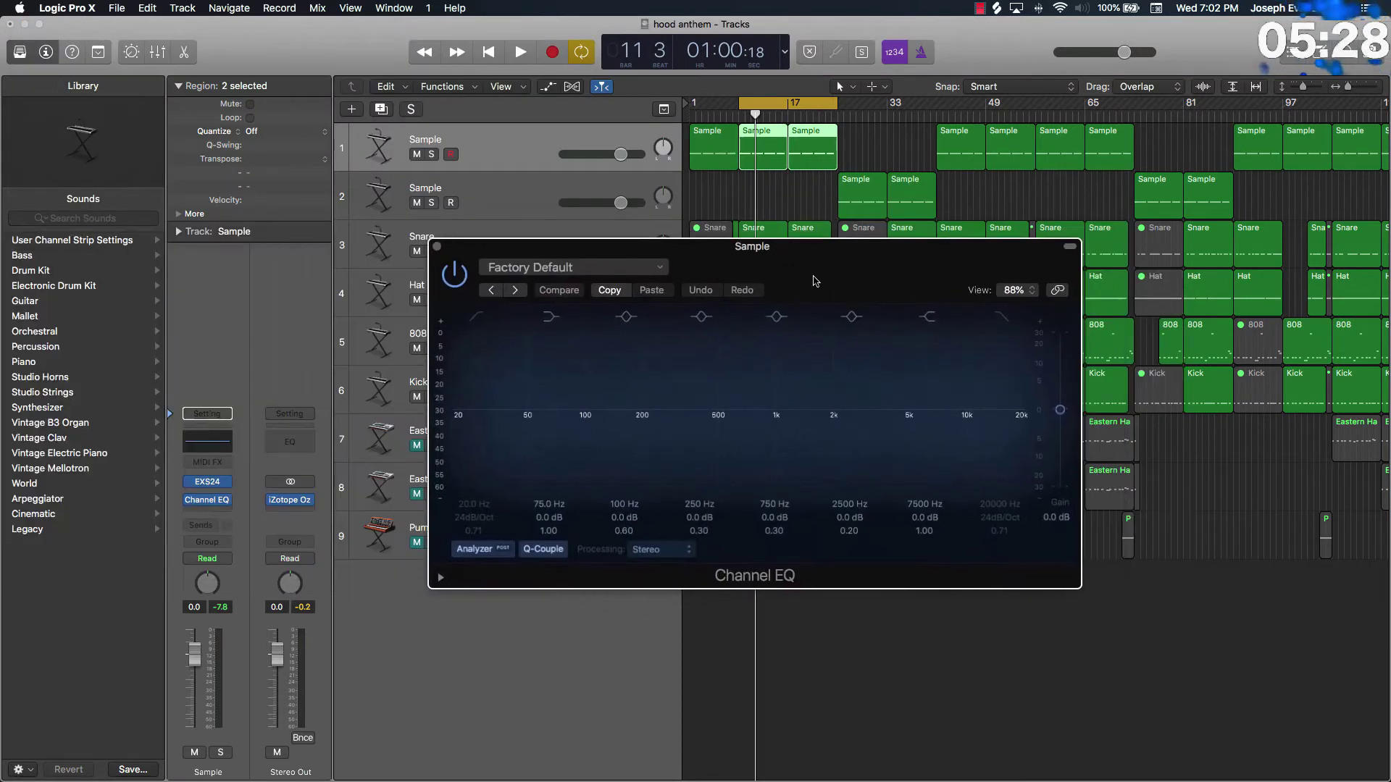
Step: Enable the Sample track's EQ low cut at 48 dB/Oct and tune it during playback to 420 Hz with a Q of 0.60
click(476, 317)
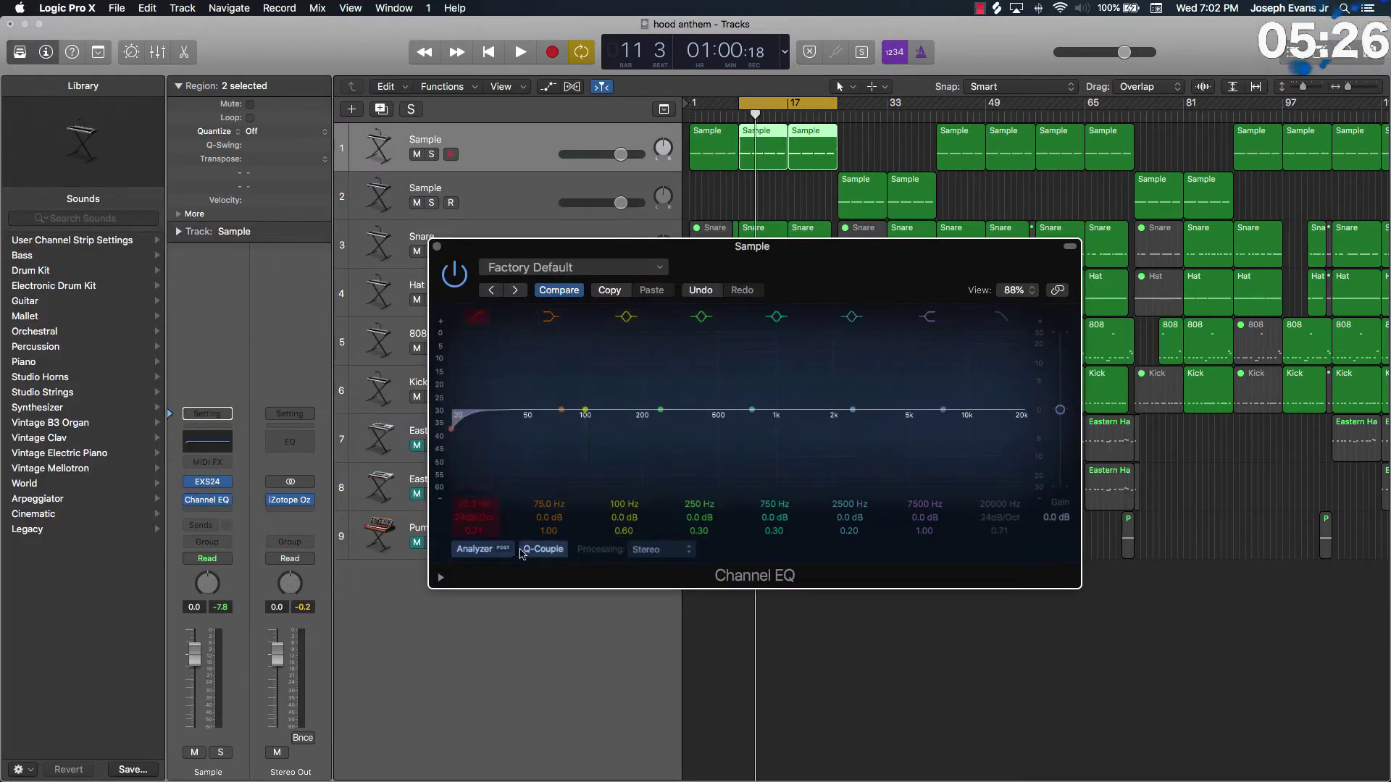
drag(463, 515, 463, 504)
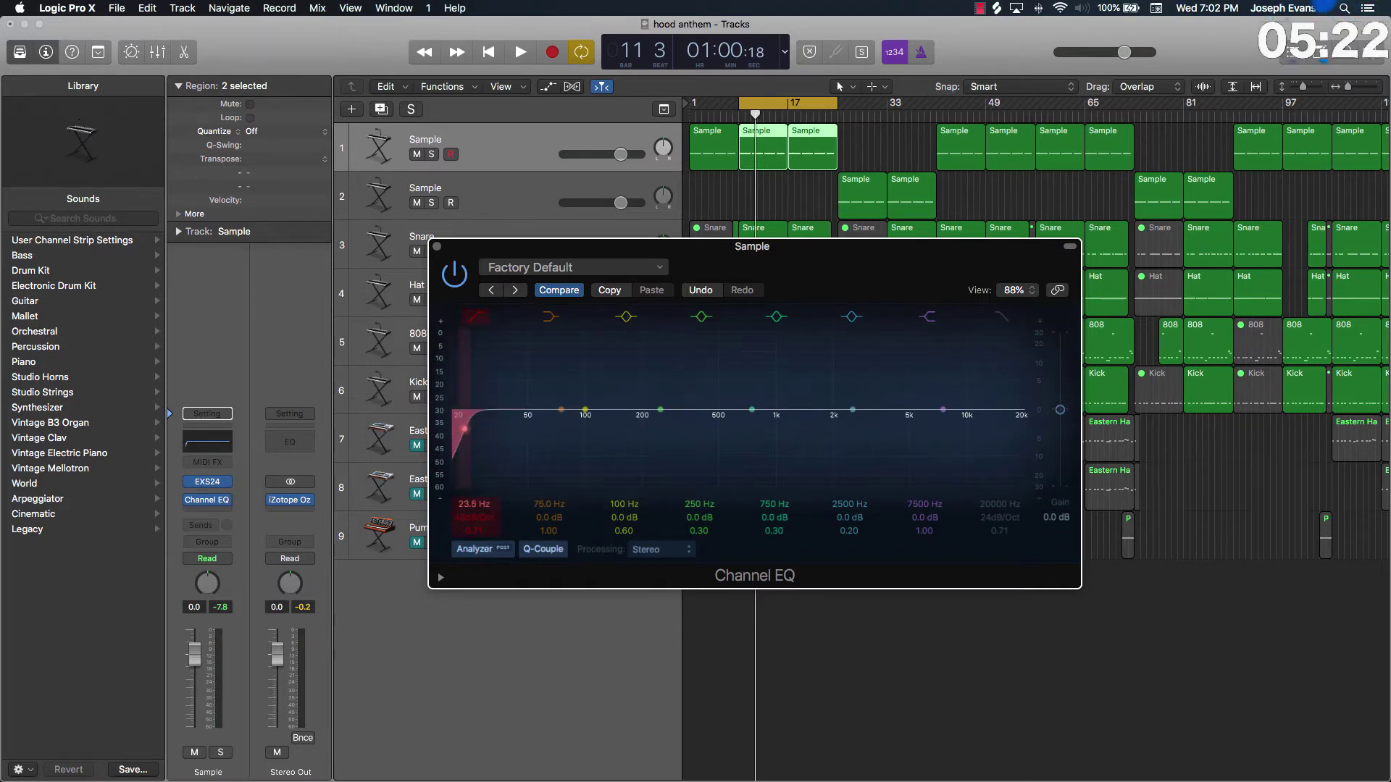
drag(466, 429, 683, 429)
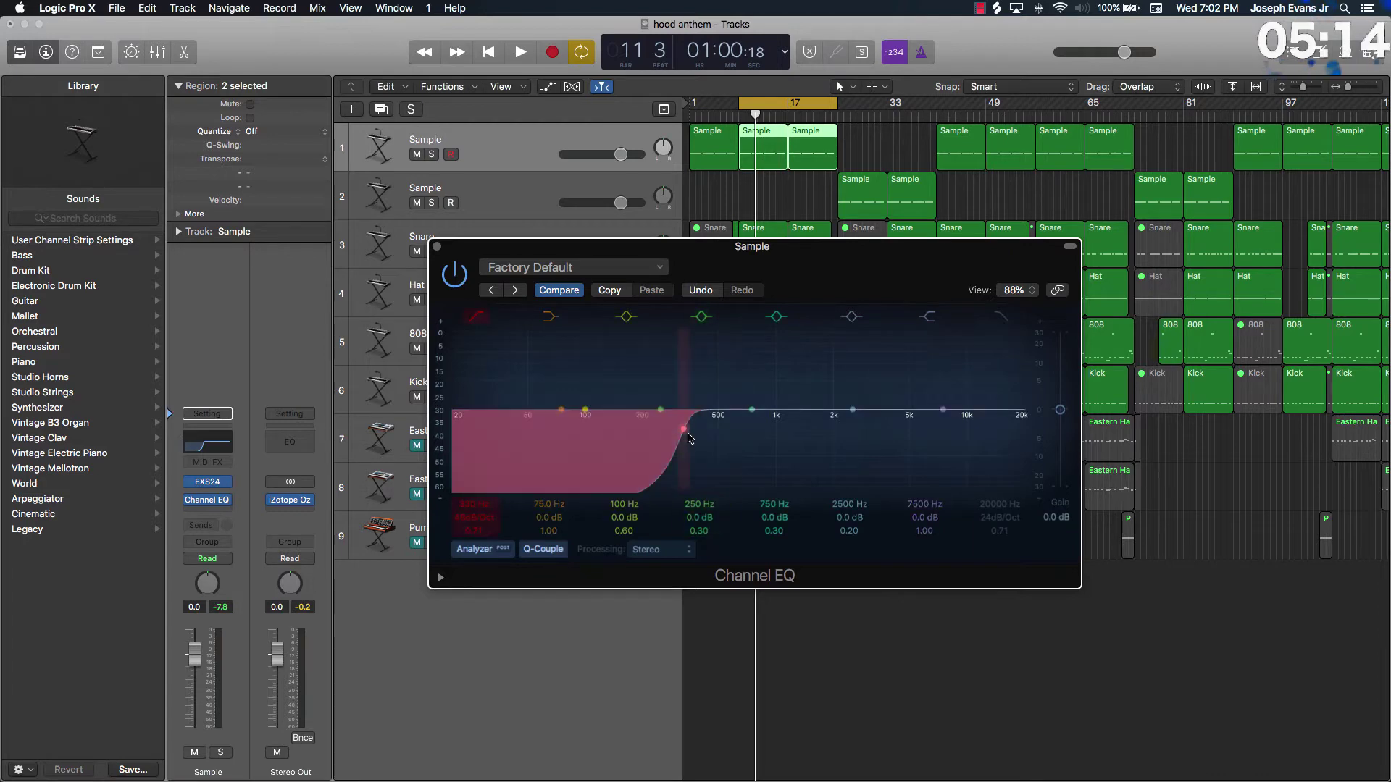
drag(482, 506, 482, 513)
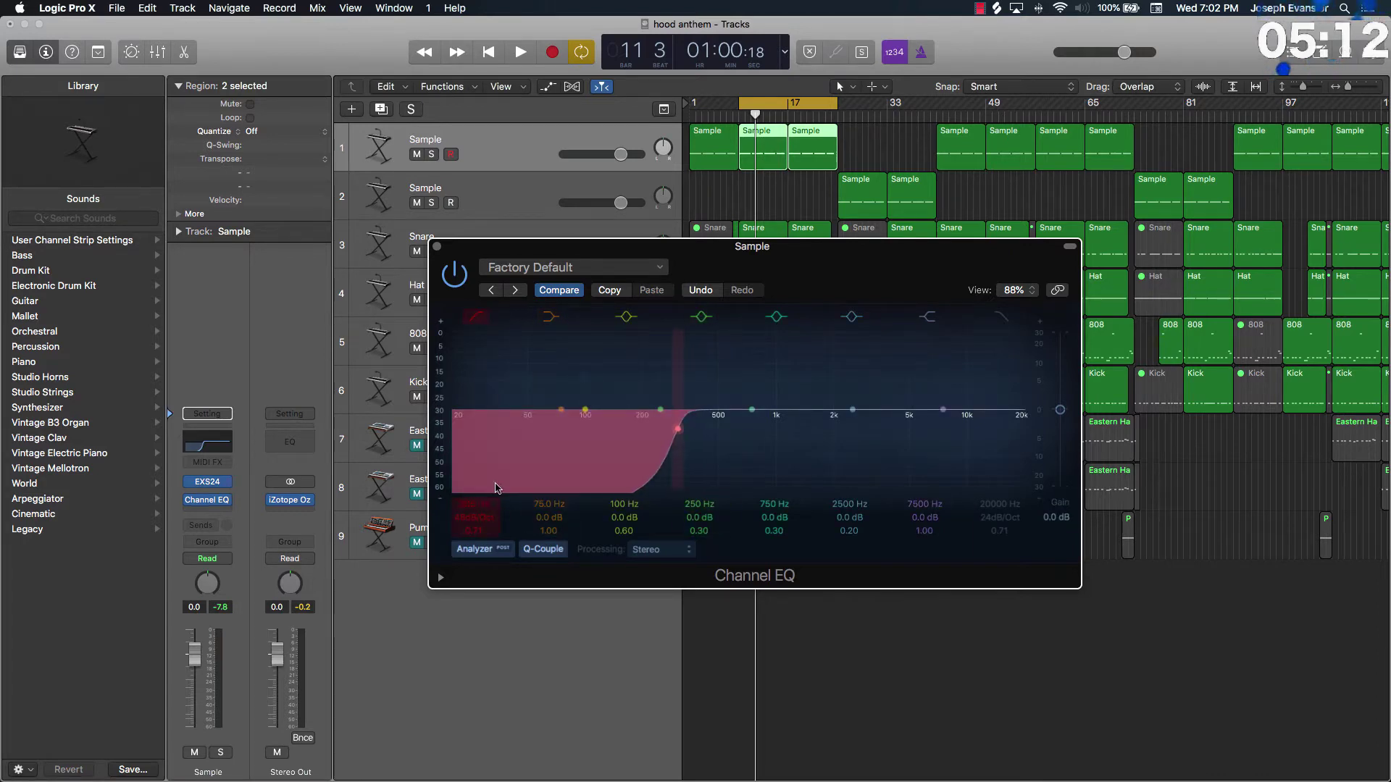
drag(839, 261, 880, 442)
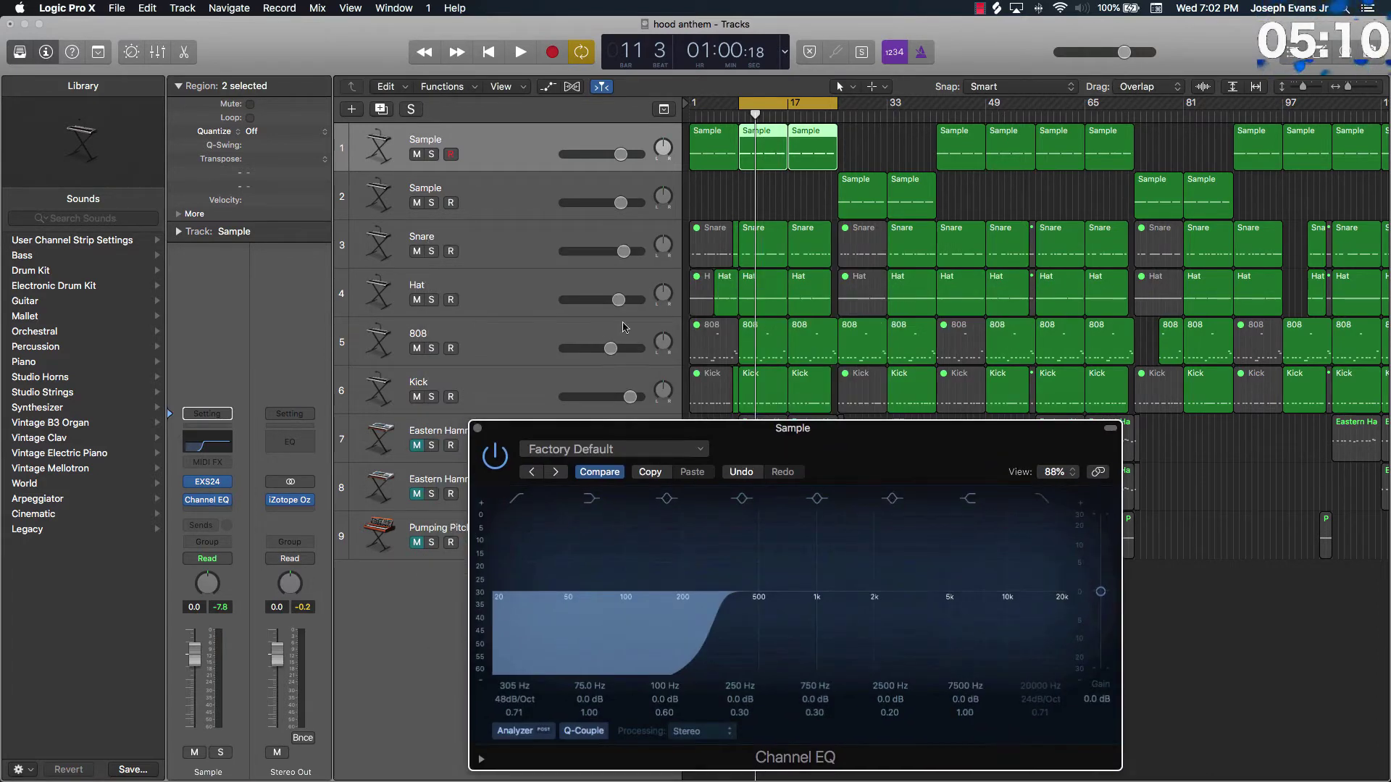
key(space)
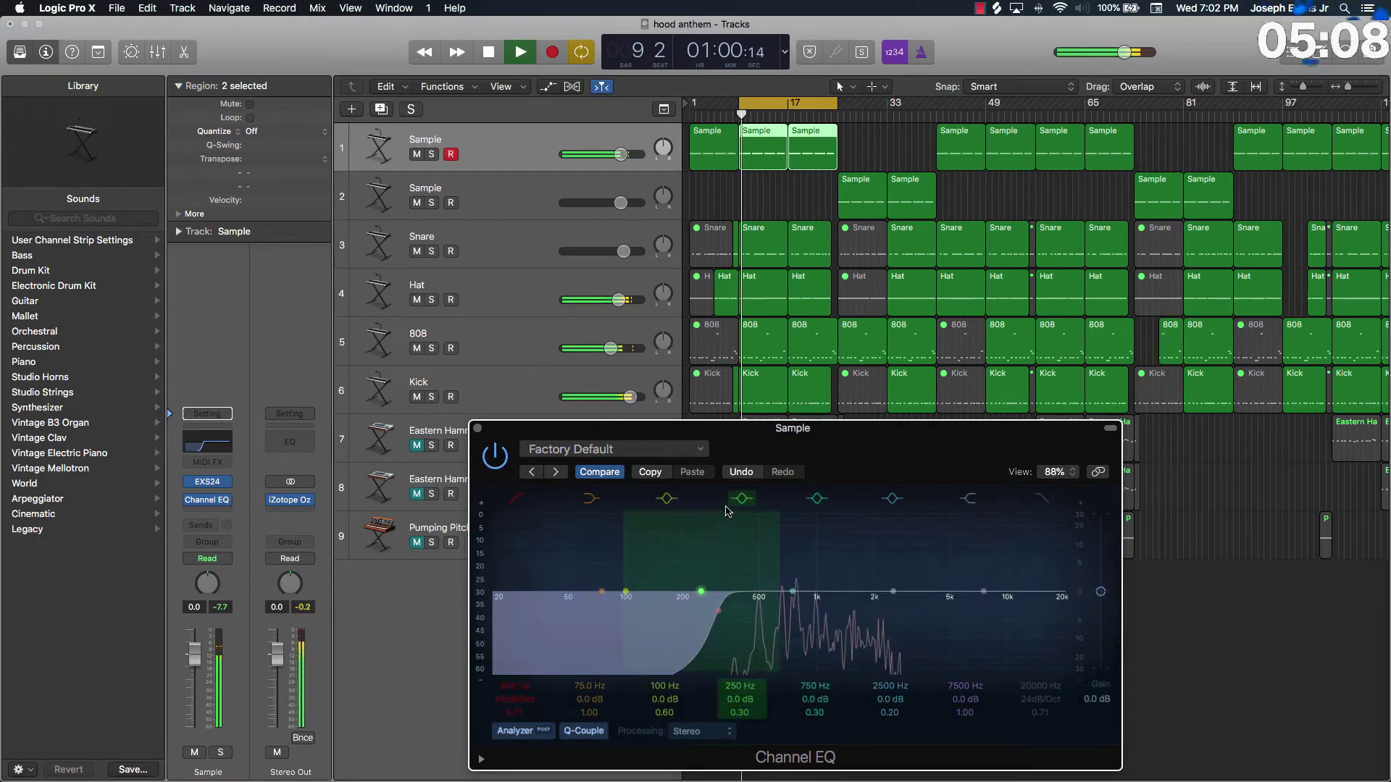
drag(714, 608, 744, 616)
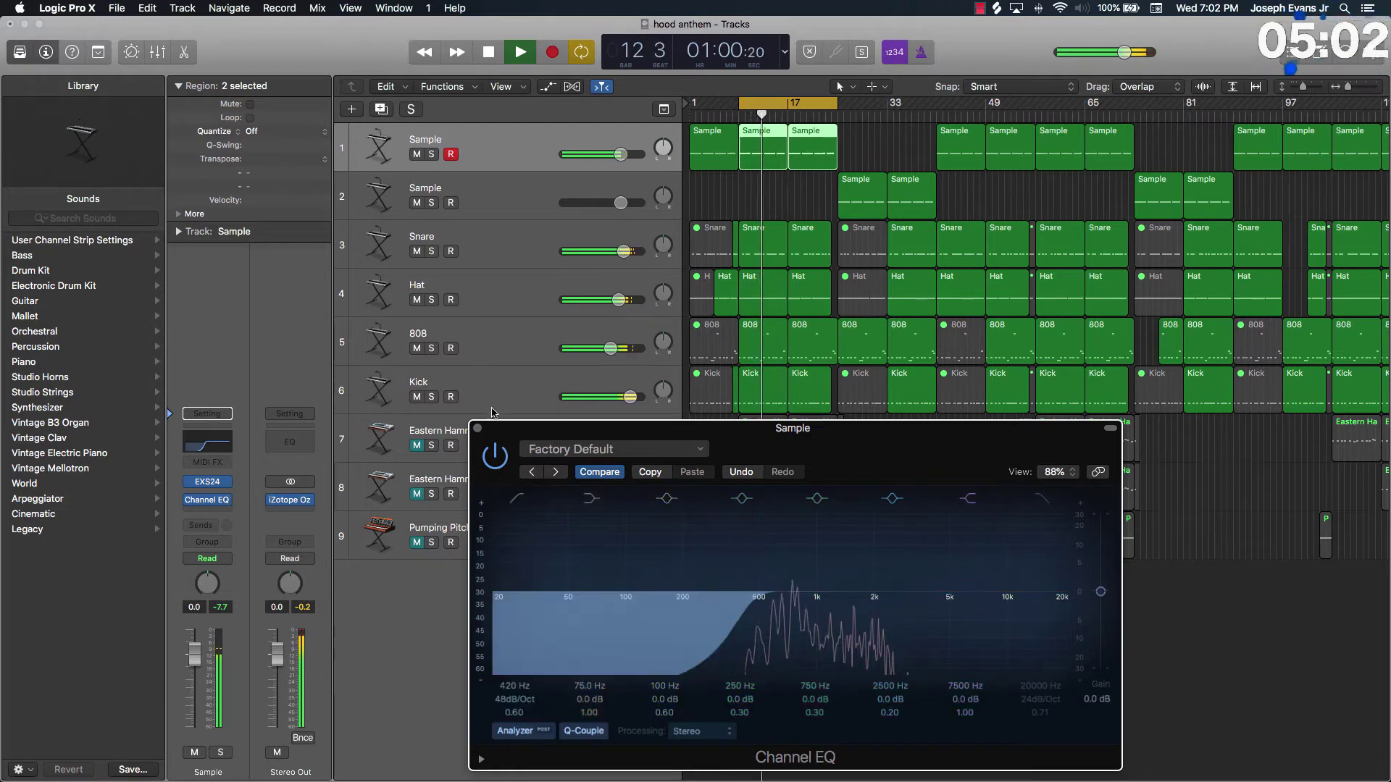
Step: Stop playback, close the Sample track's EQ window, and add a Channel EQ to the Snare track
key(space)
click(479, 429)
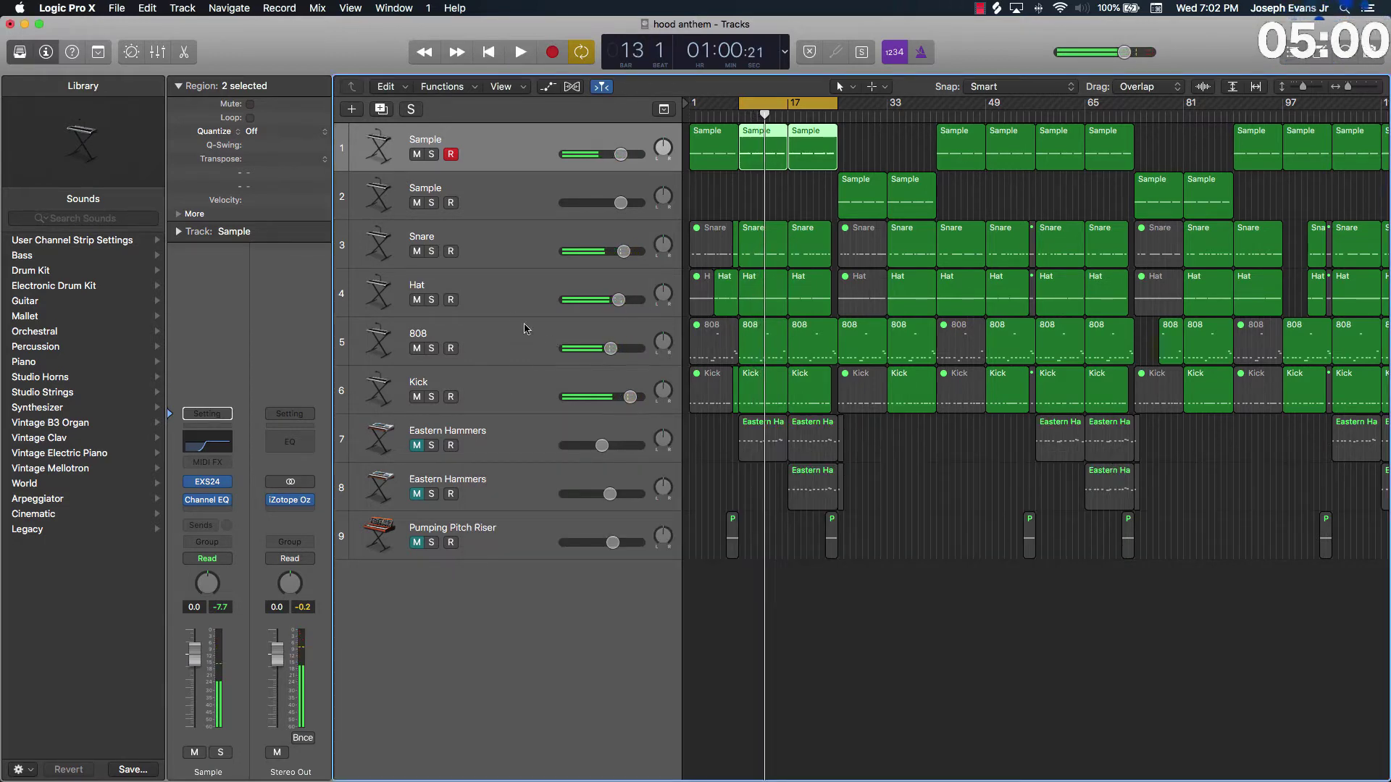
click(500, 299)
click(489, 241)
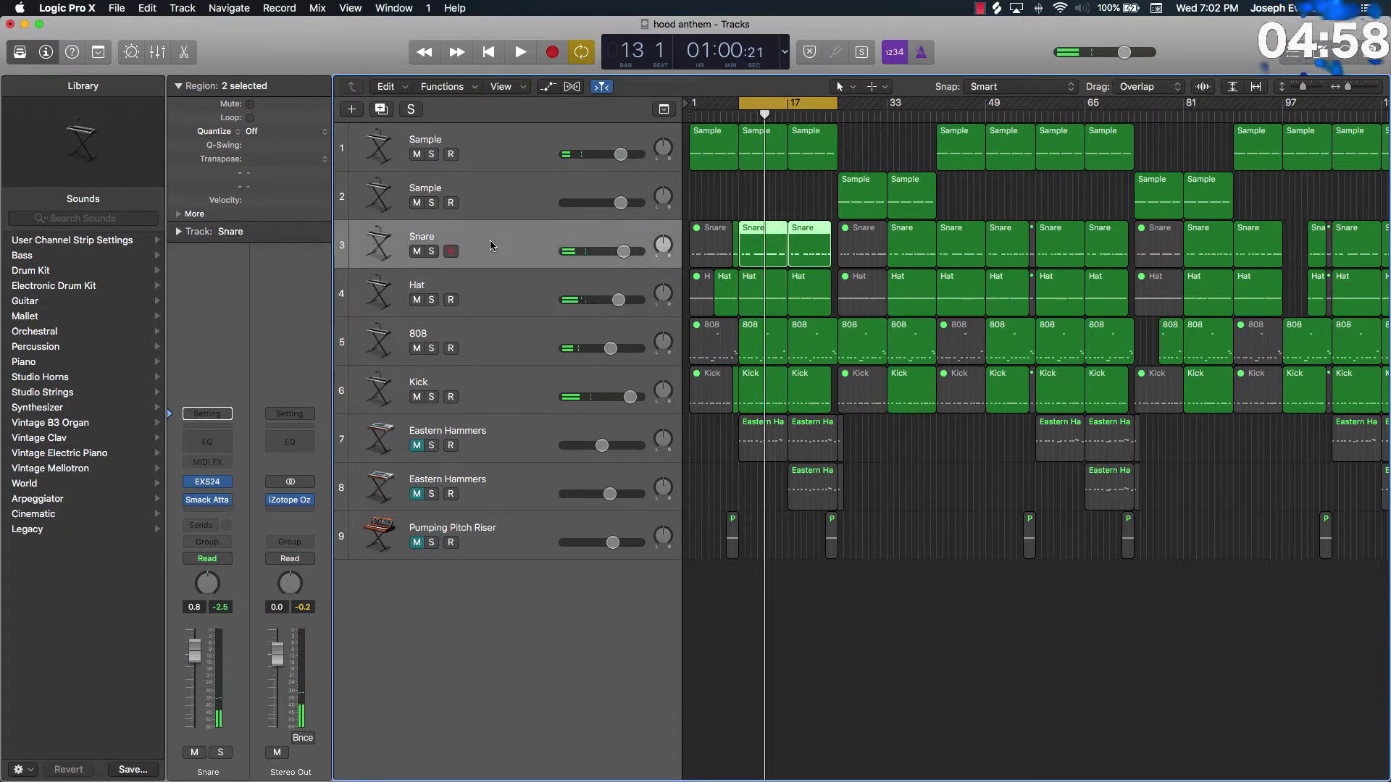
click(203, 444)
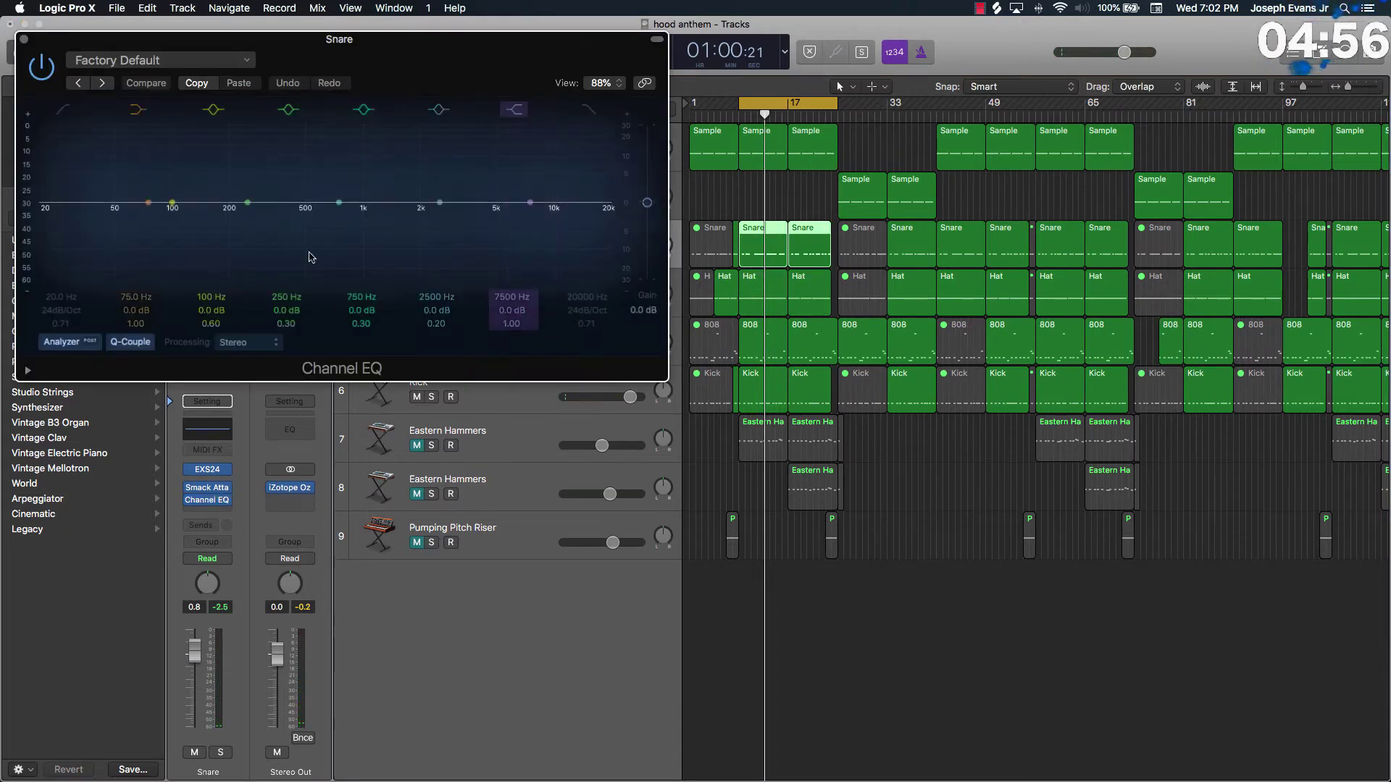
Step: Enable the Snare EQ's low cut at 146 Hz with a 48 dB/Oct slope, audition it, and close the window
click(63, 109)
drag(60, 313, 59, 301)
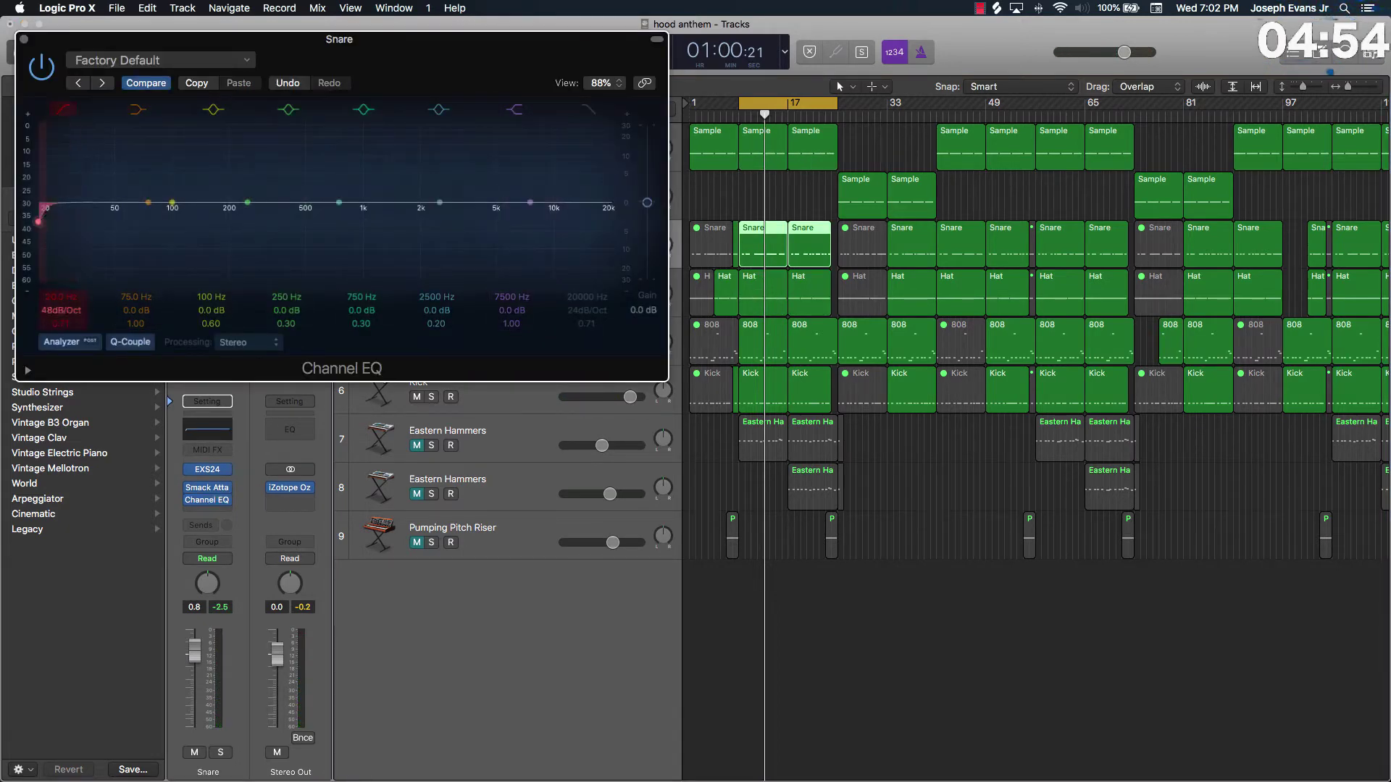
drag(38, 222, 204, 222)
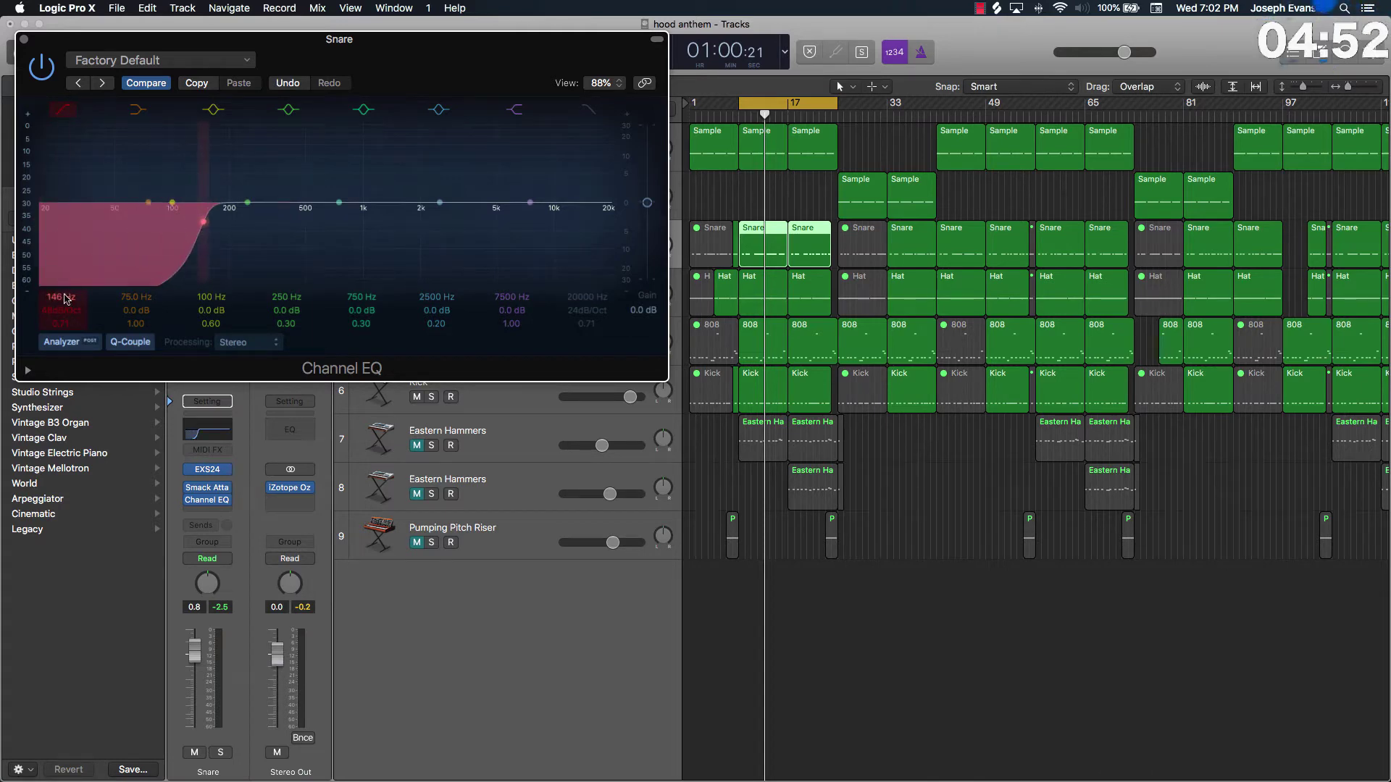
key(space)
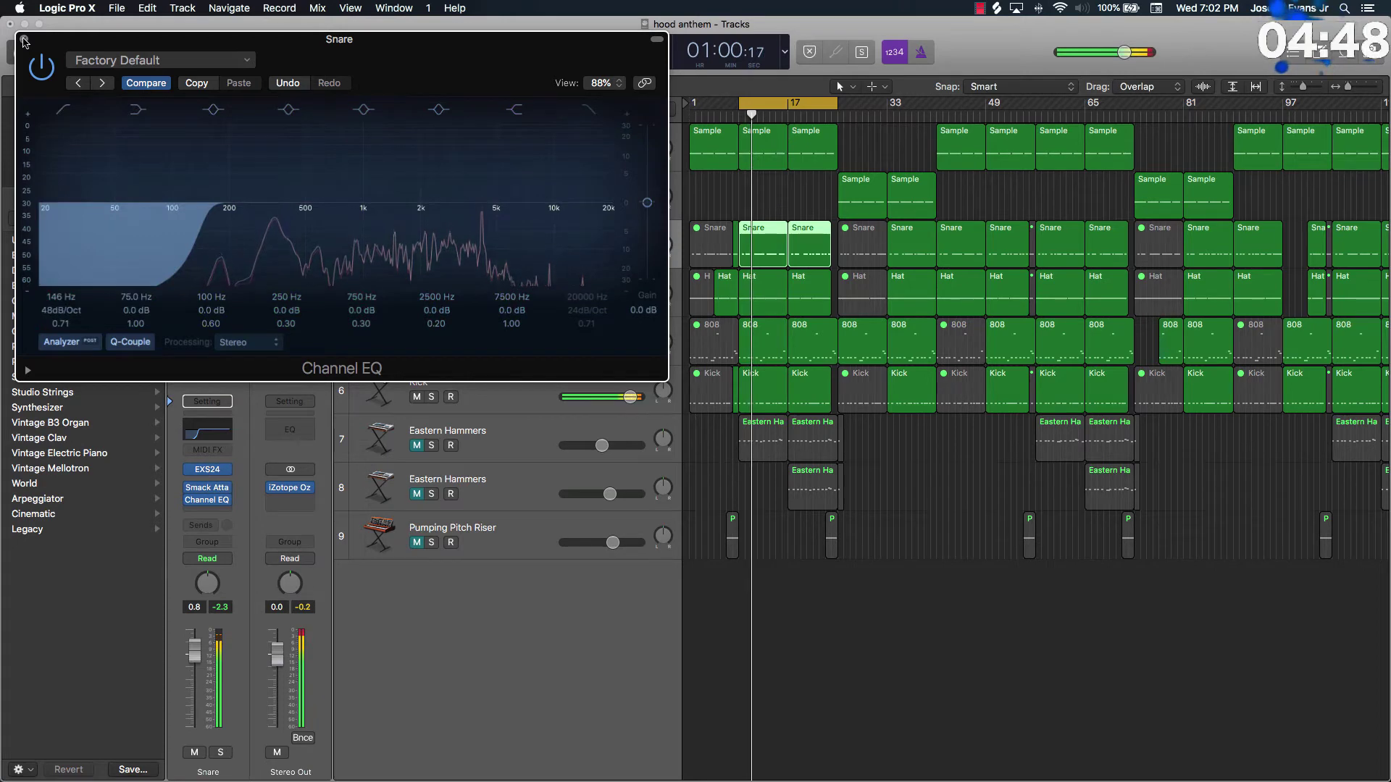
click(24, 41)
Step: Add a Channel EQ to the Hat track and tune its low cut to 1180 Hz during playback
key(Down)
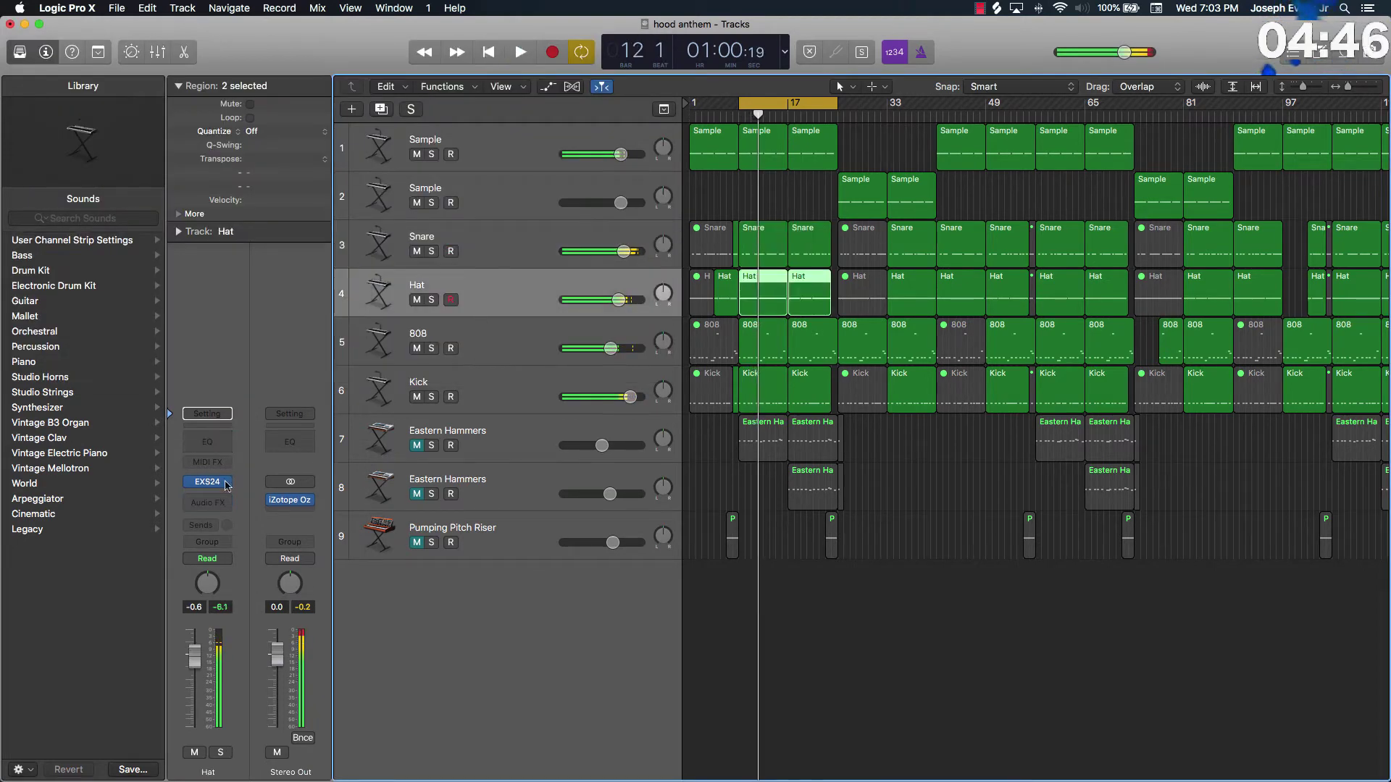
click(208, 438)
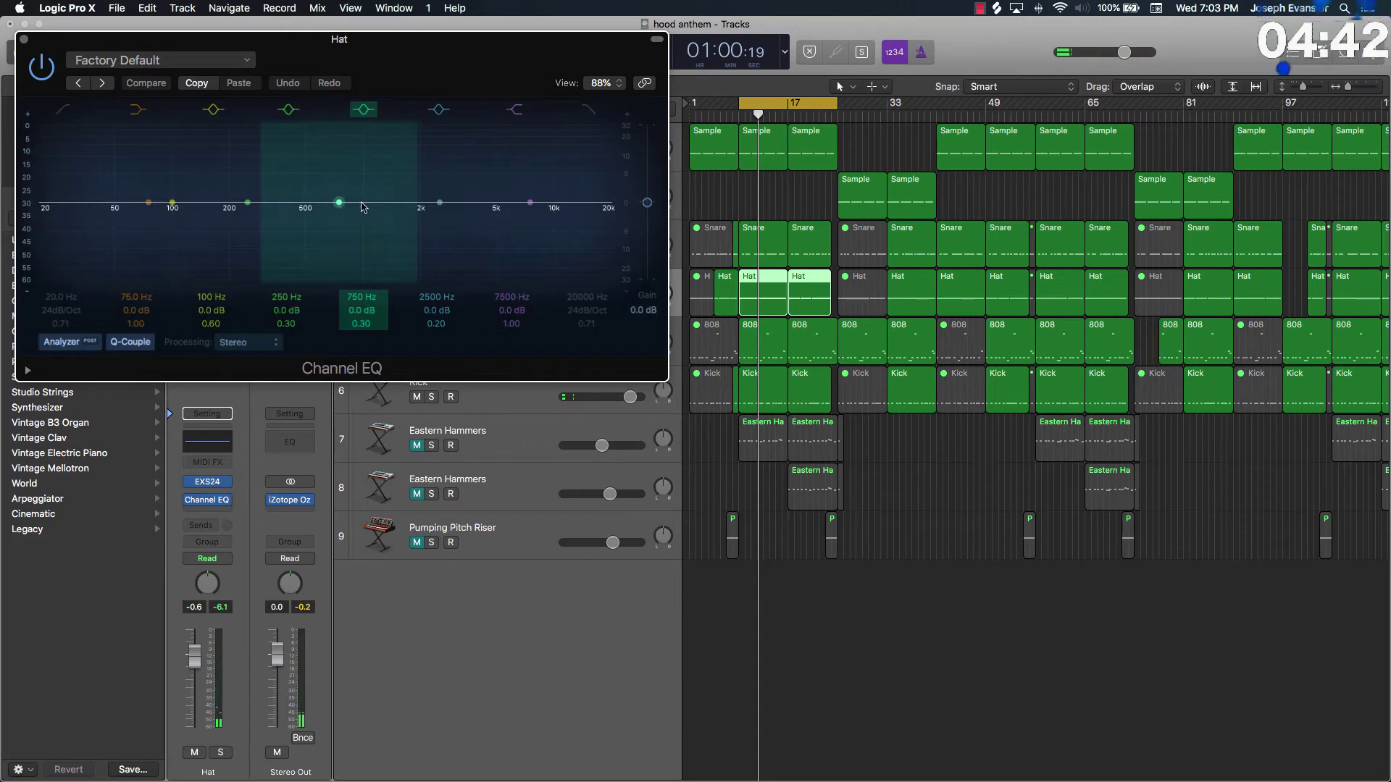
click(66, 110)
drag(61, 312, 61, 239)
key(space)
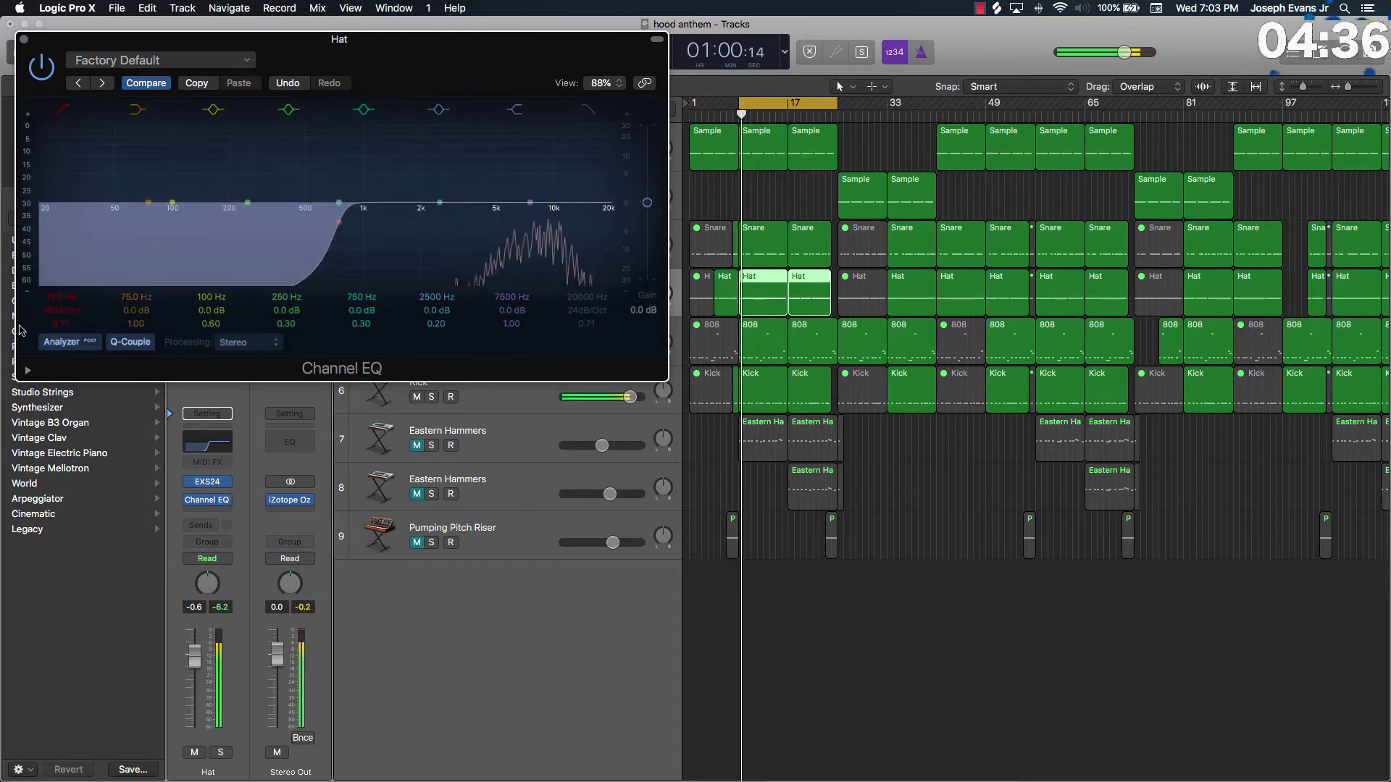
drag(338, 221, 377, 221)
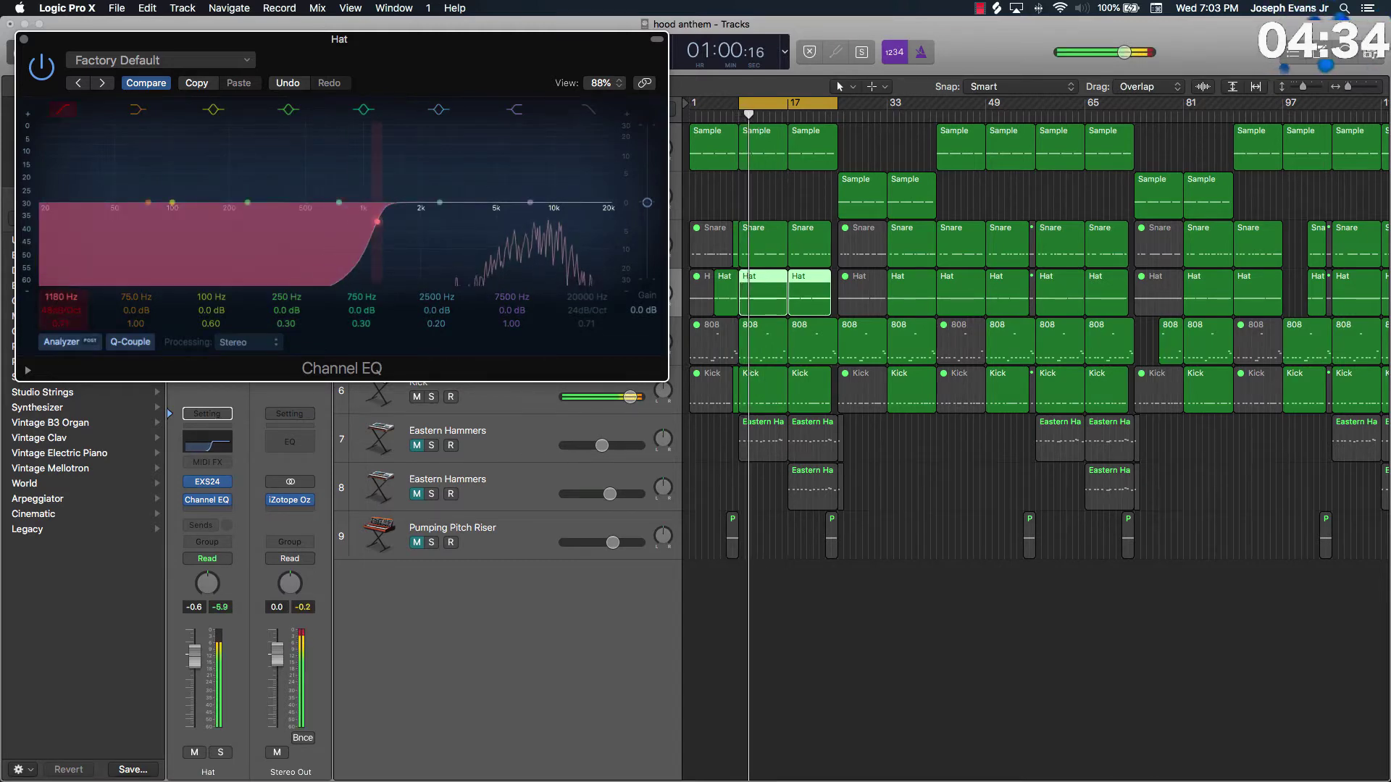
click(24, 39)
key(space)
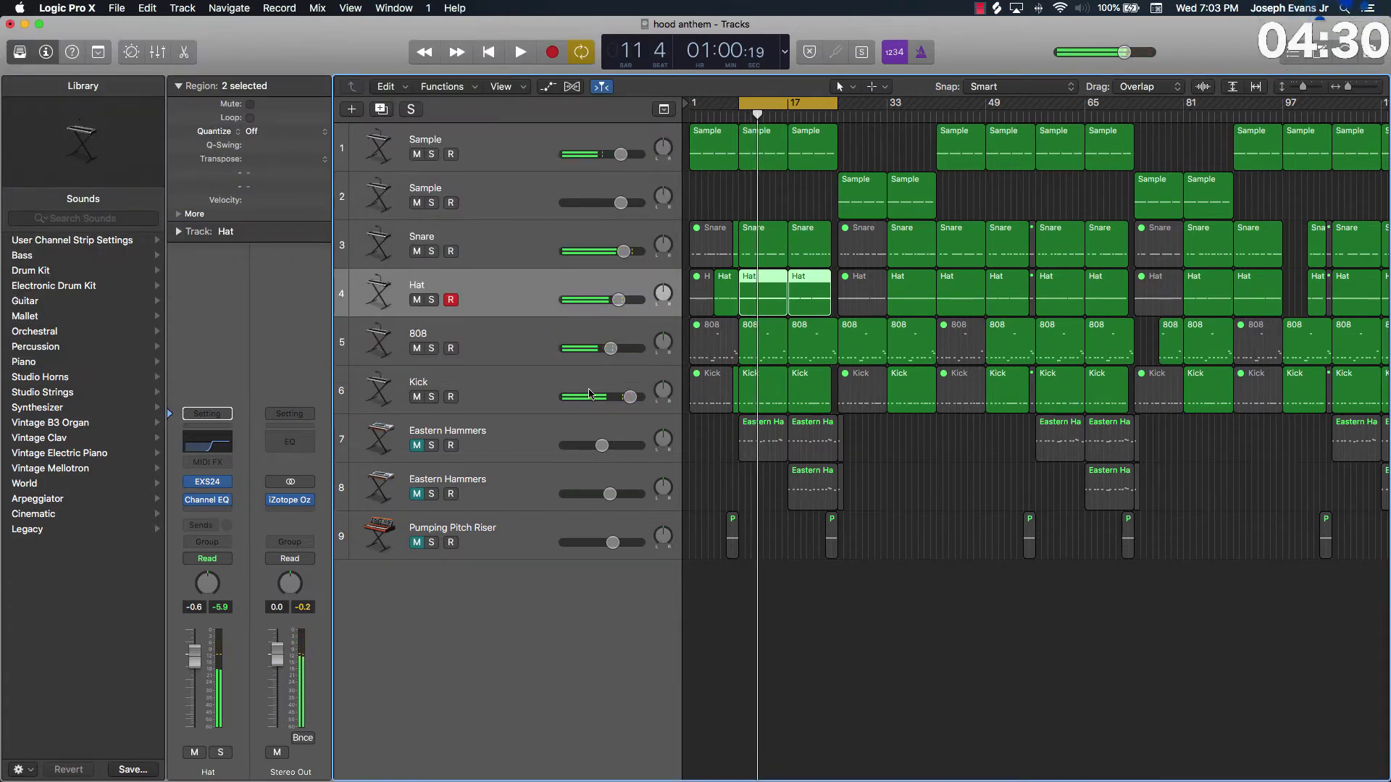
Step: Add a Channel EQ to the Kick track with a low cut at 22 Hz and 48 dB/Oct
click(505, 406)
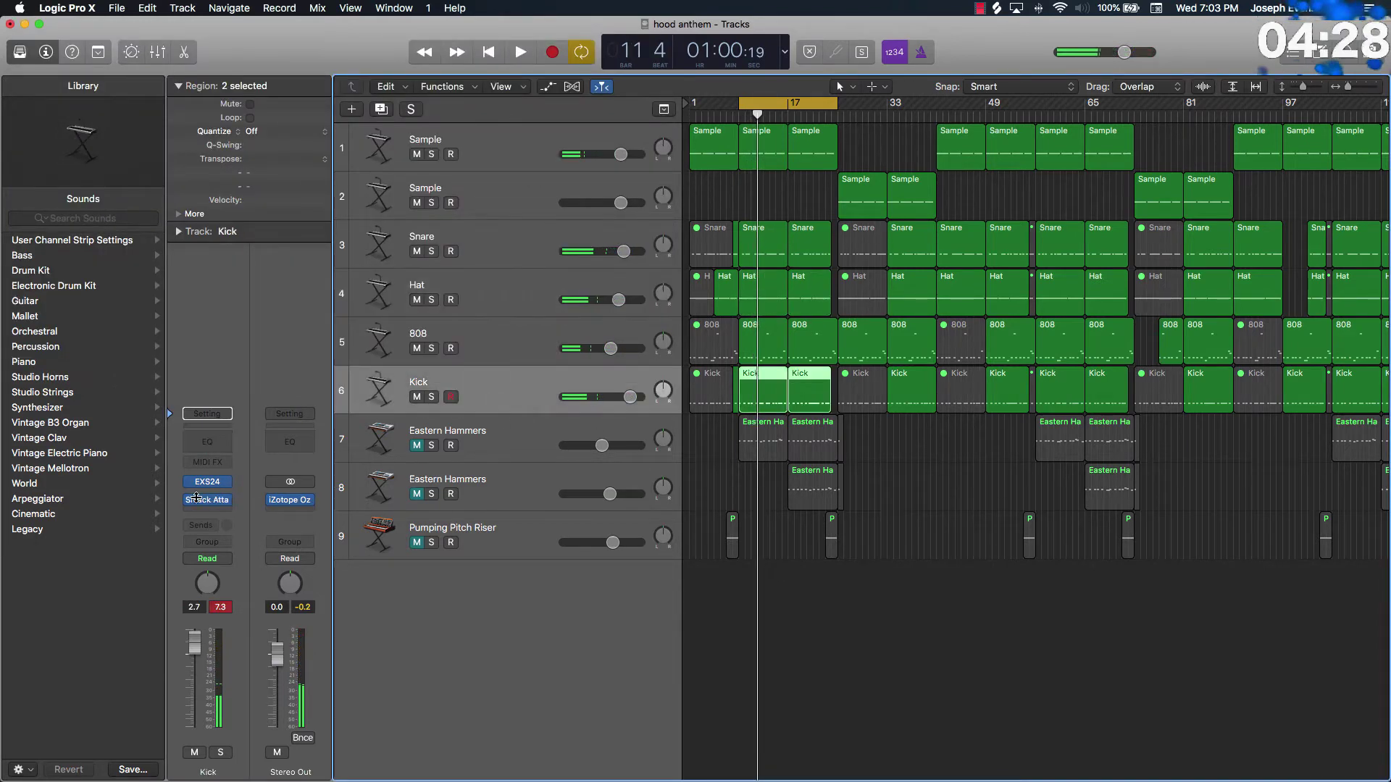
click(208, 431)
click(62, 305)
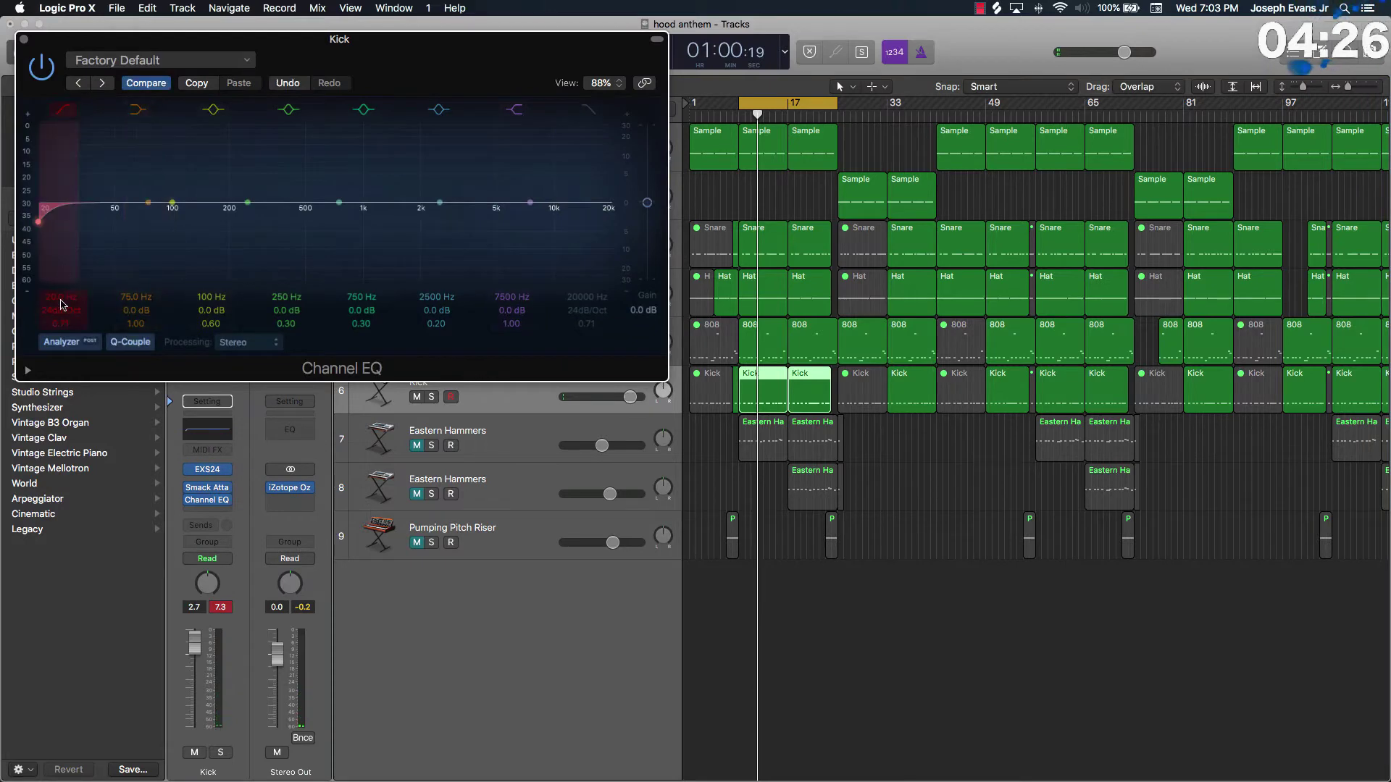
drag(61, 310, 61, 299)
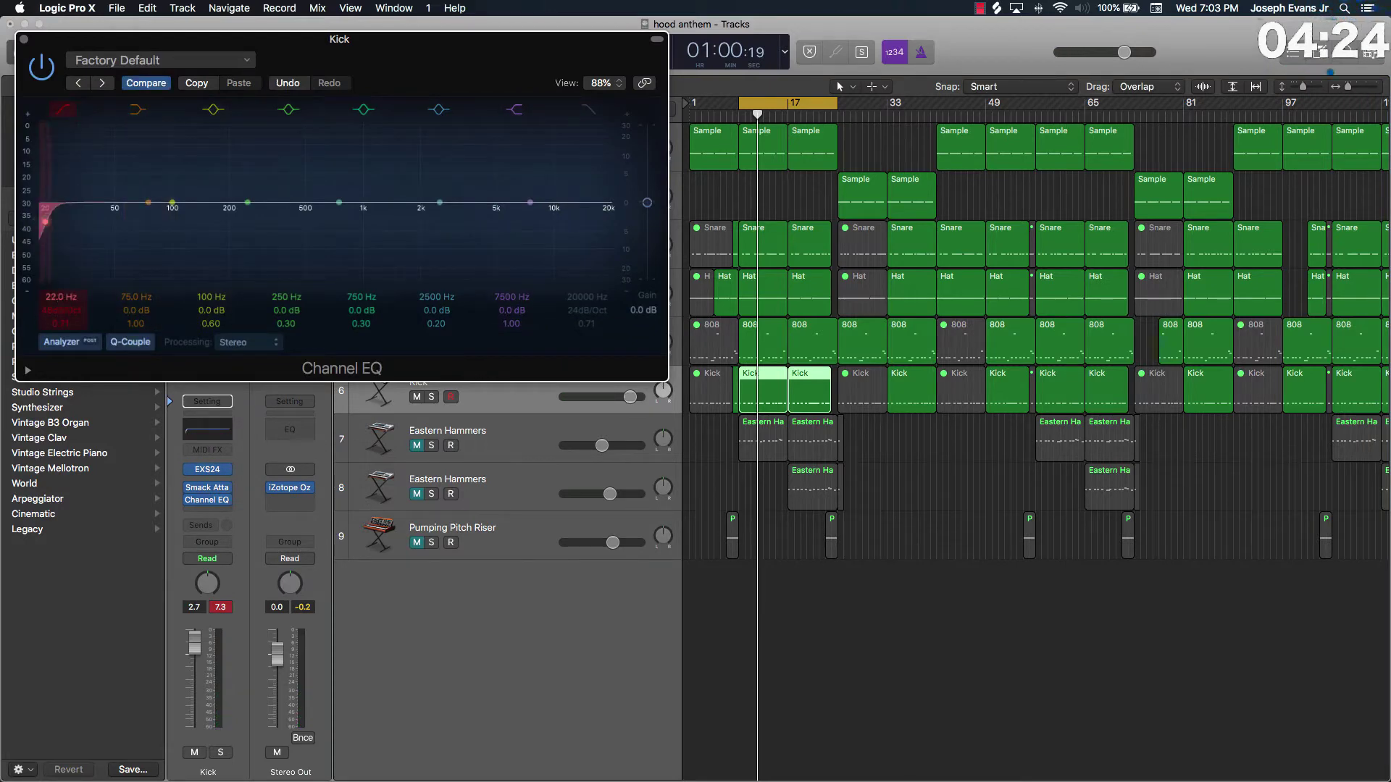
click(25, 39)
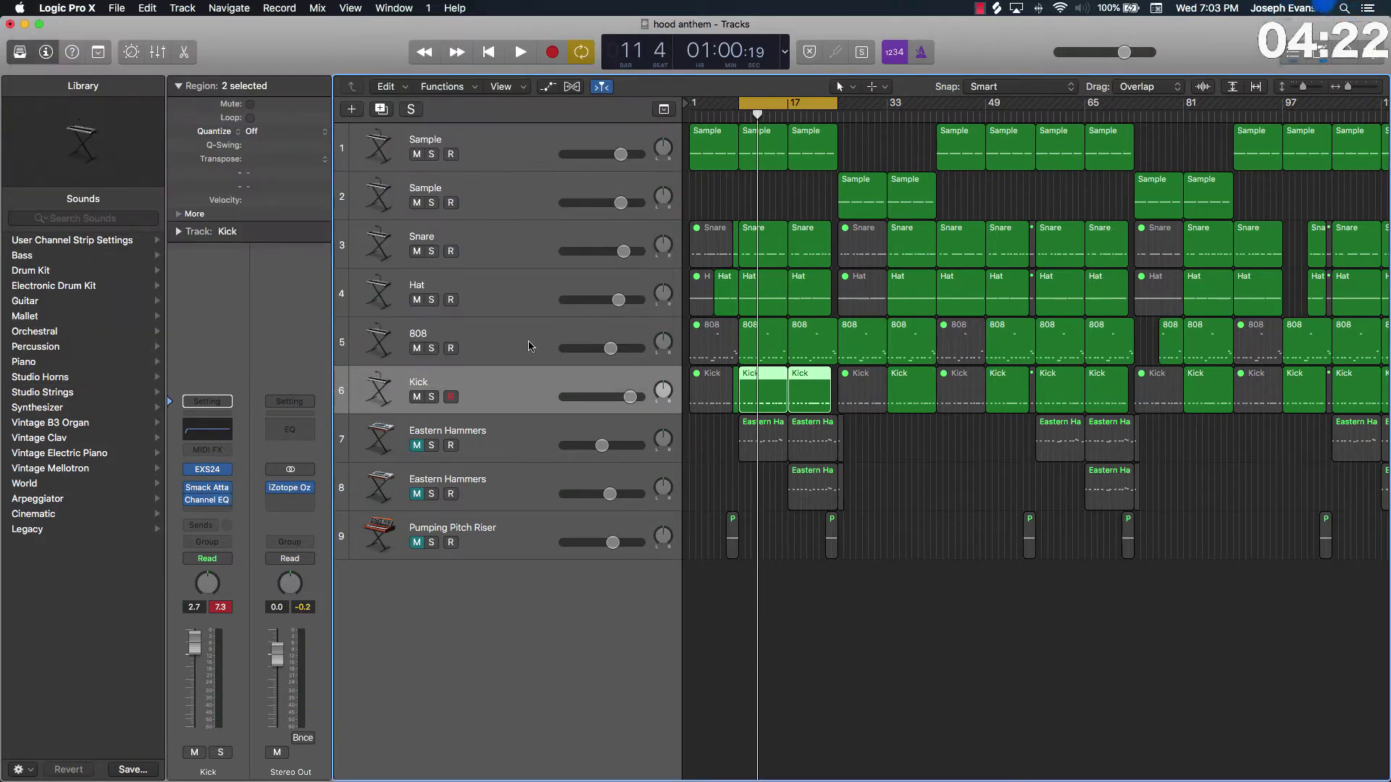
Step: Reopen the Kick's Channel EQ and enable a high cut at 5500 Hz with a 48 dB/Oct slope
click(216, 439)
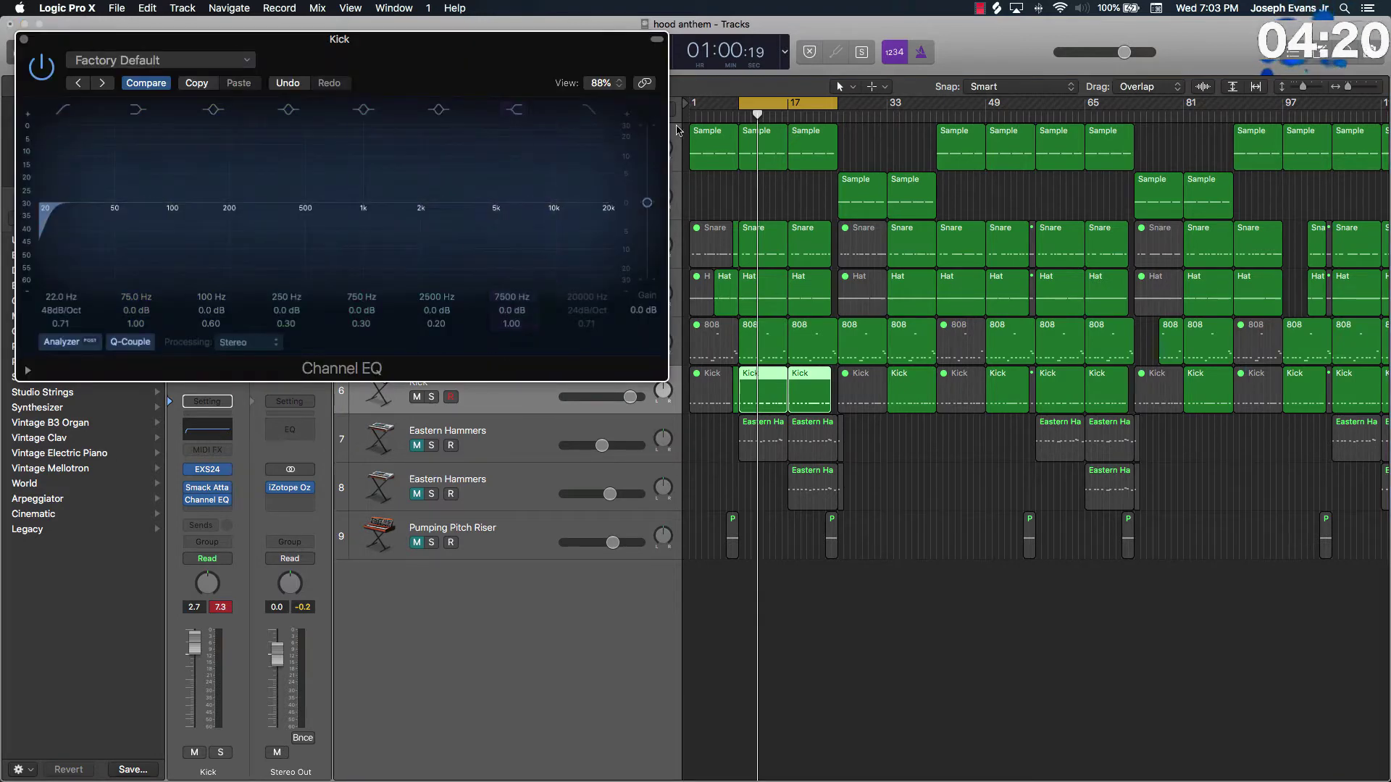
mouse_move(593, 297)
mouse_down()
mouse_move(592, 331)
mouse_move(592, 293)
mouse_up()
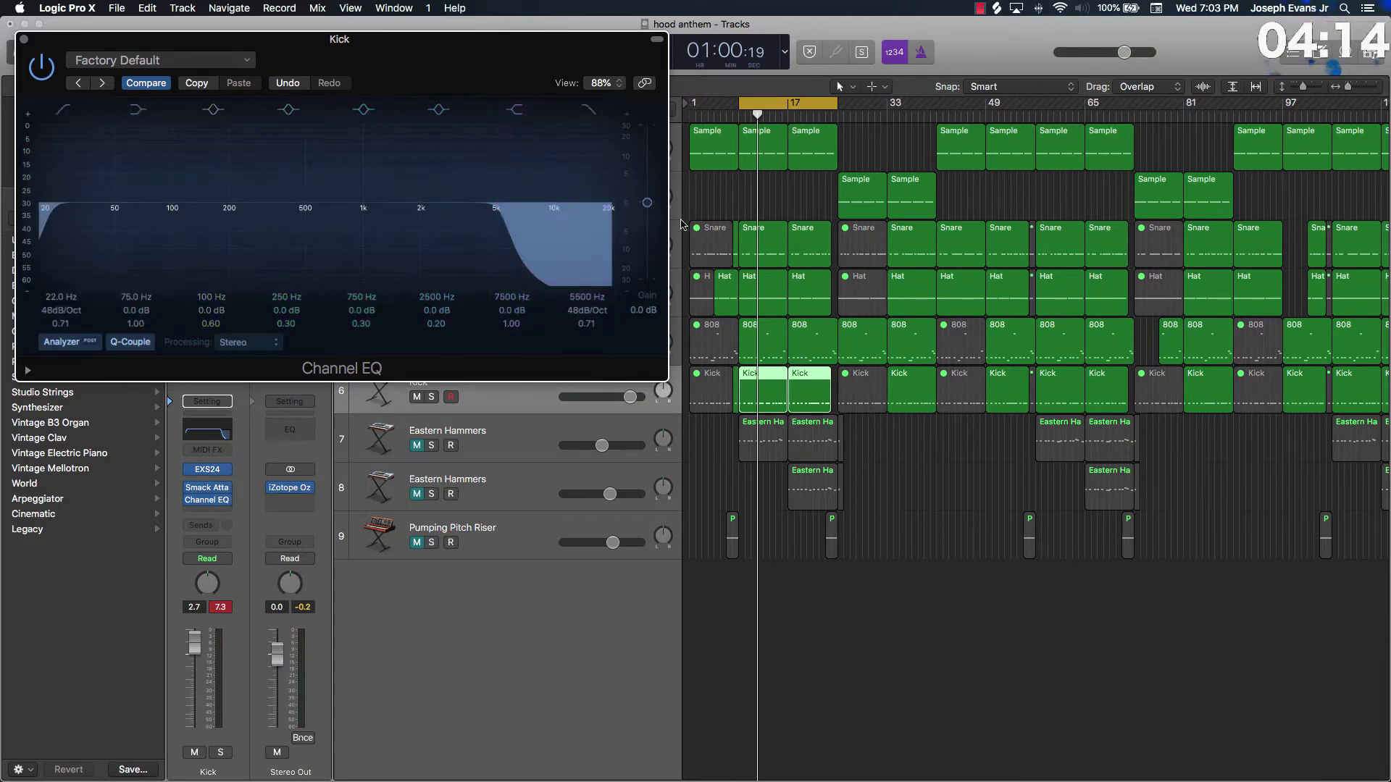
click(26, 42)
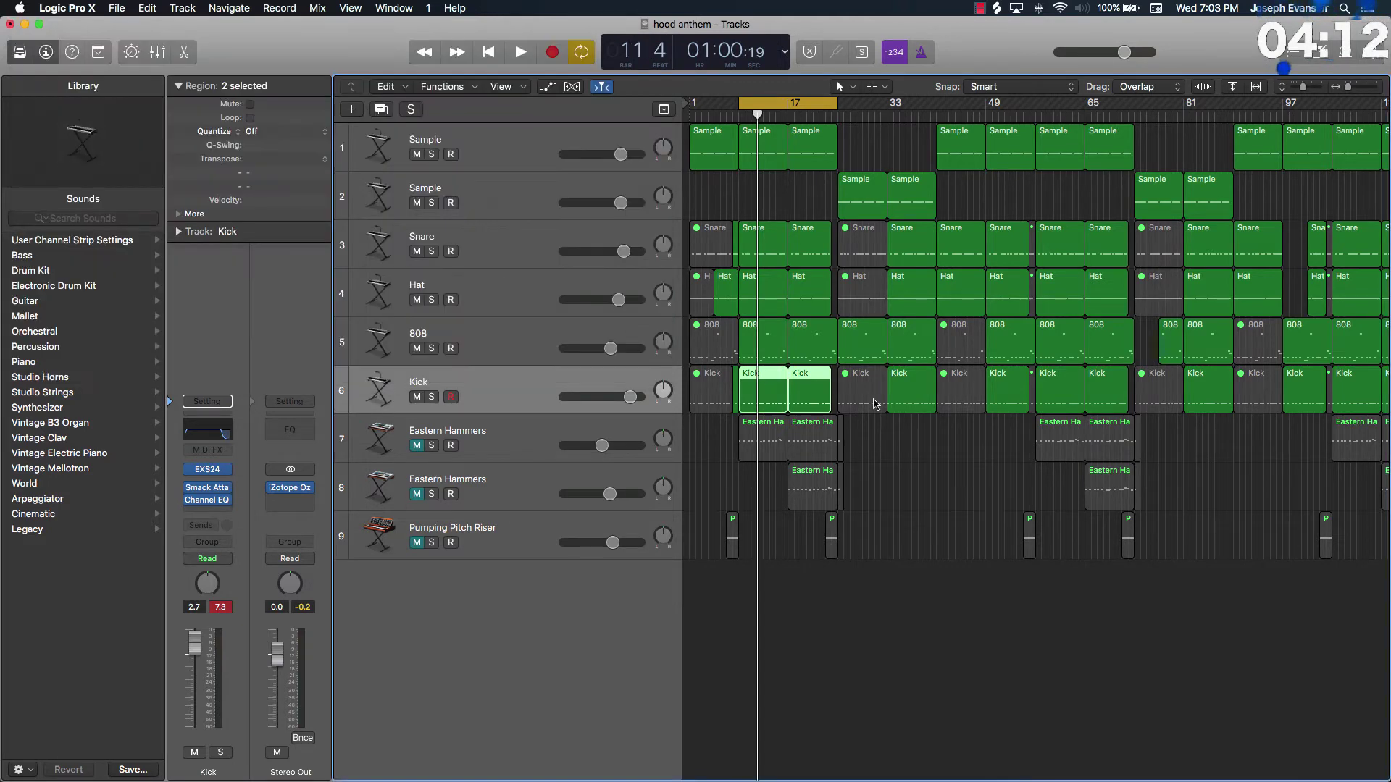
Step: Audition the cycle, unmute the first Eastern Hammers track, and add a Channel EQ to it
click(902, 498)
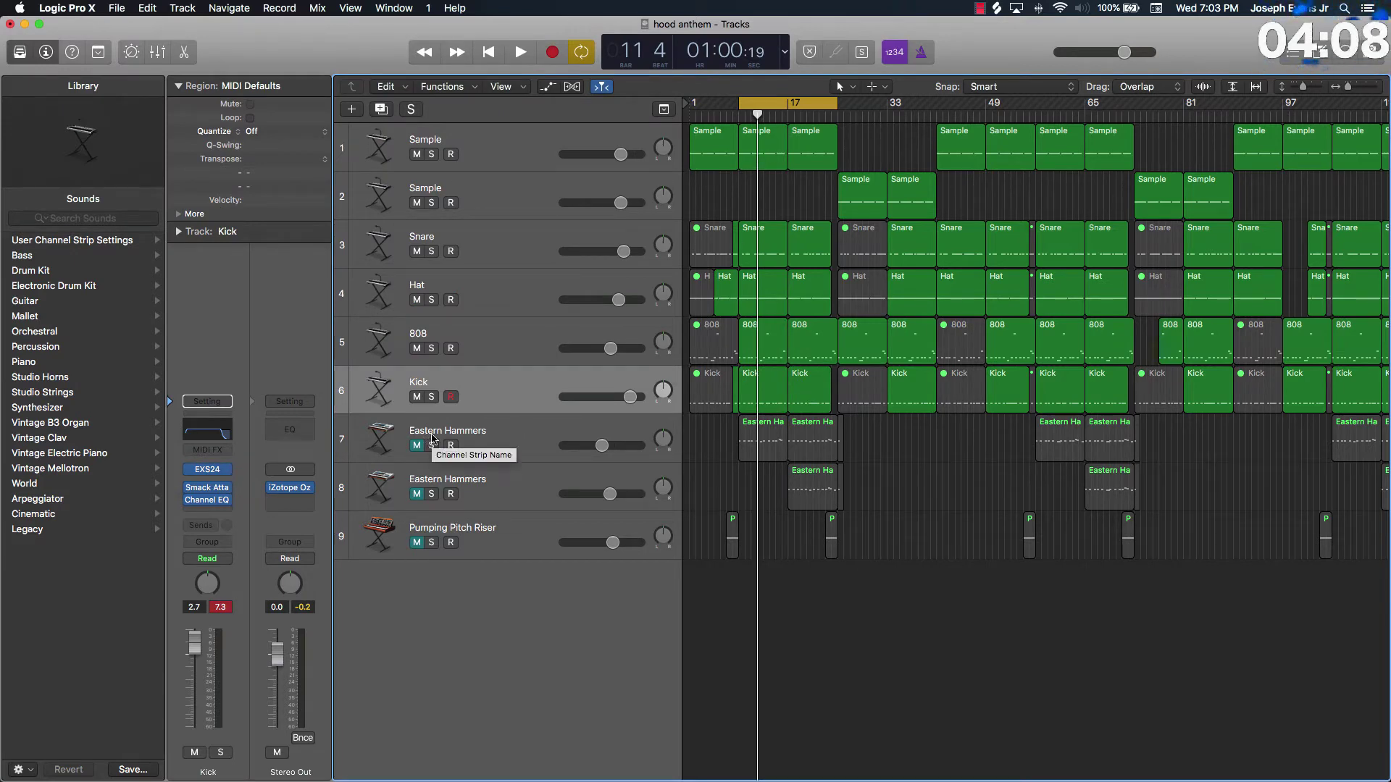
key(space)
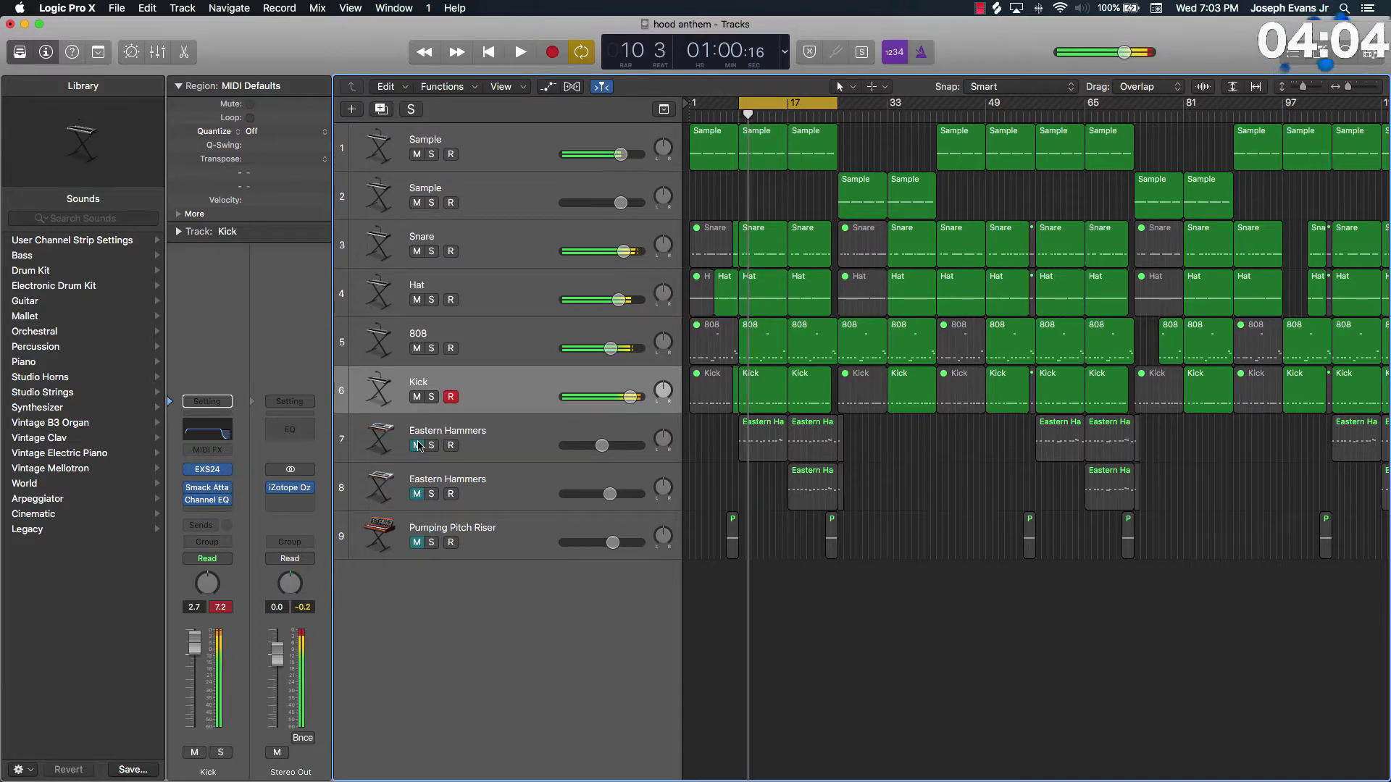
click(417, 445)
click(506, 440)
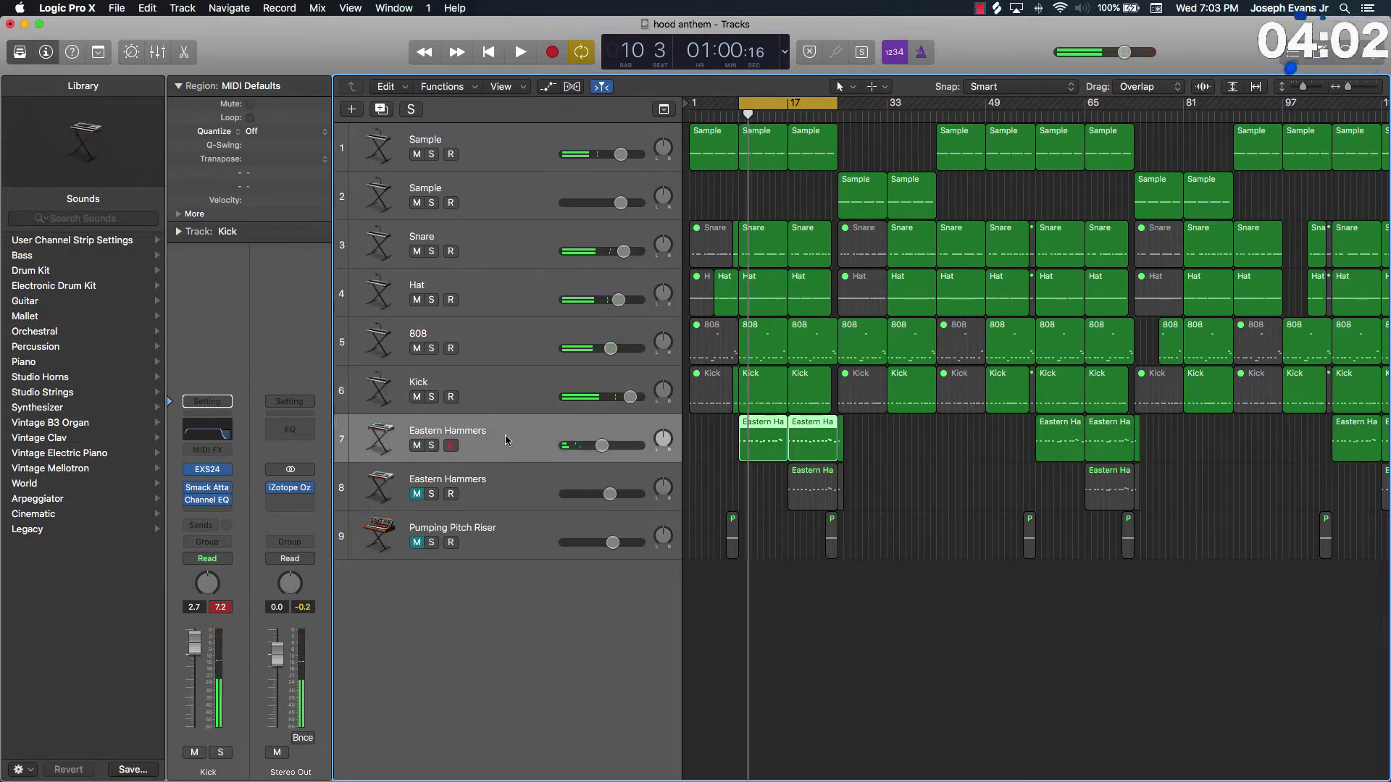
click(208, 443)
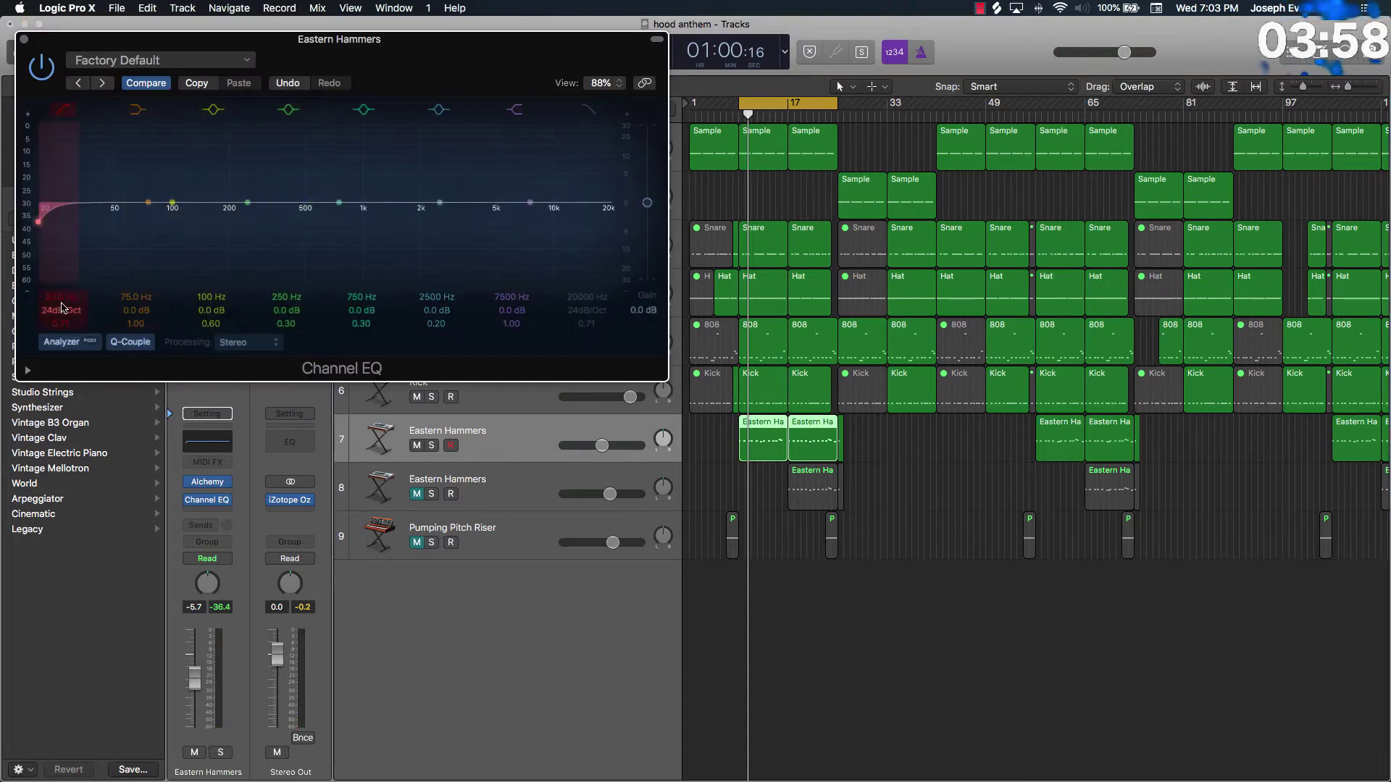
Step: Tune the first Eastern Hammers track's EQ low cut to 295 Hz during playback, and close the window
drag(61, 309, 60, 213)
key(space)
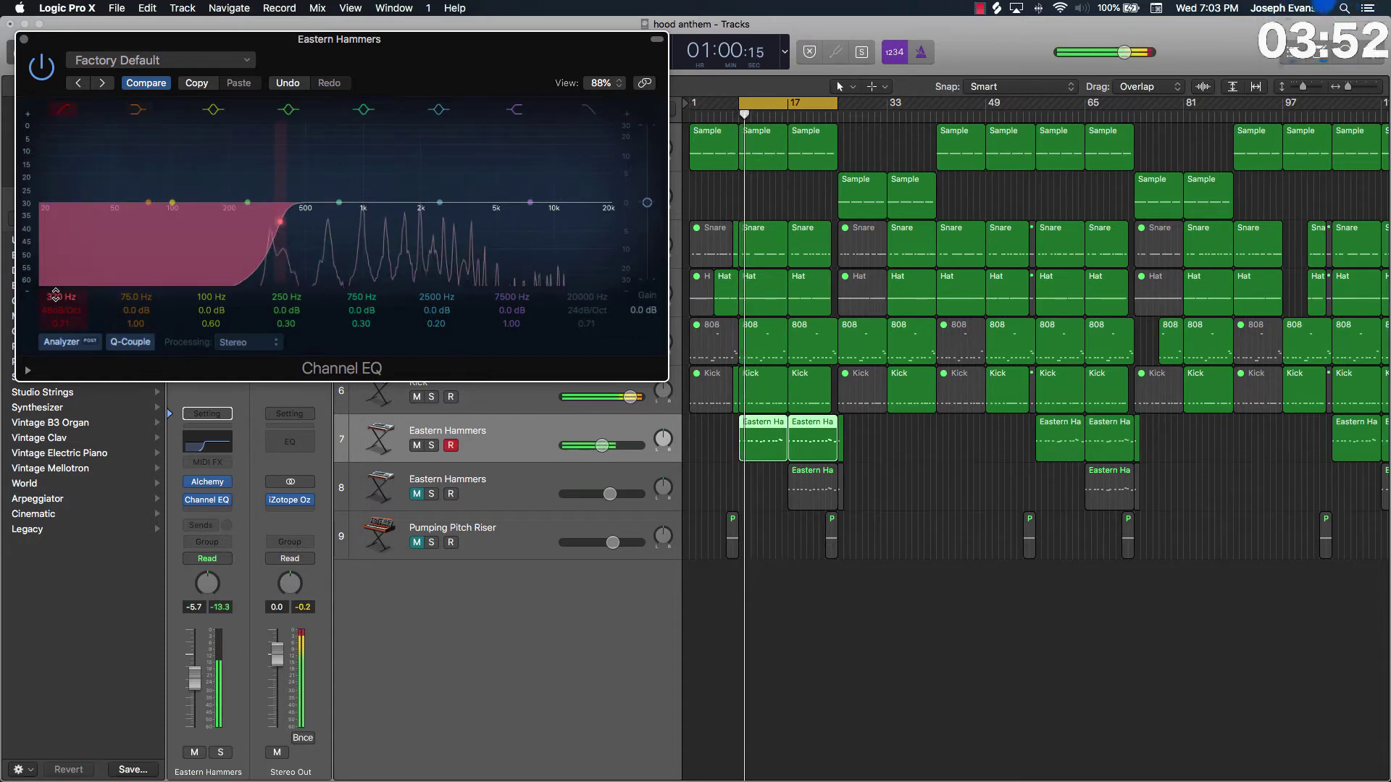
drag(93, 299, 61, 294)
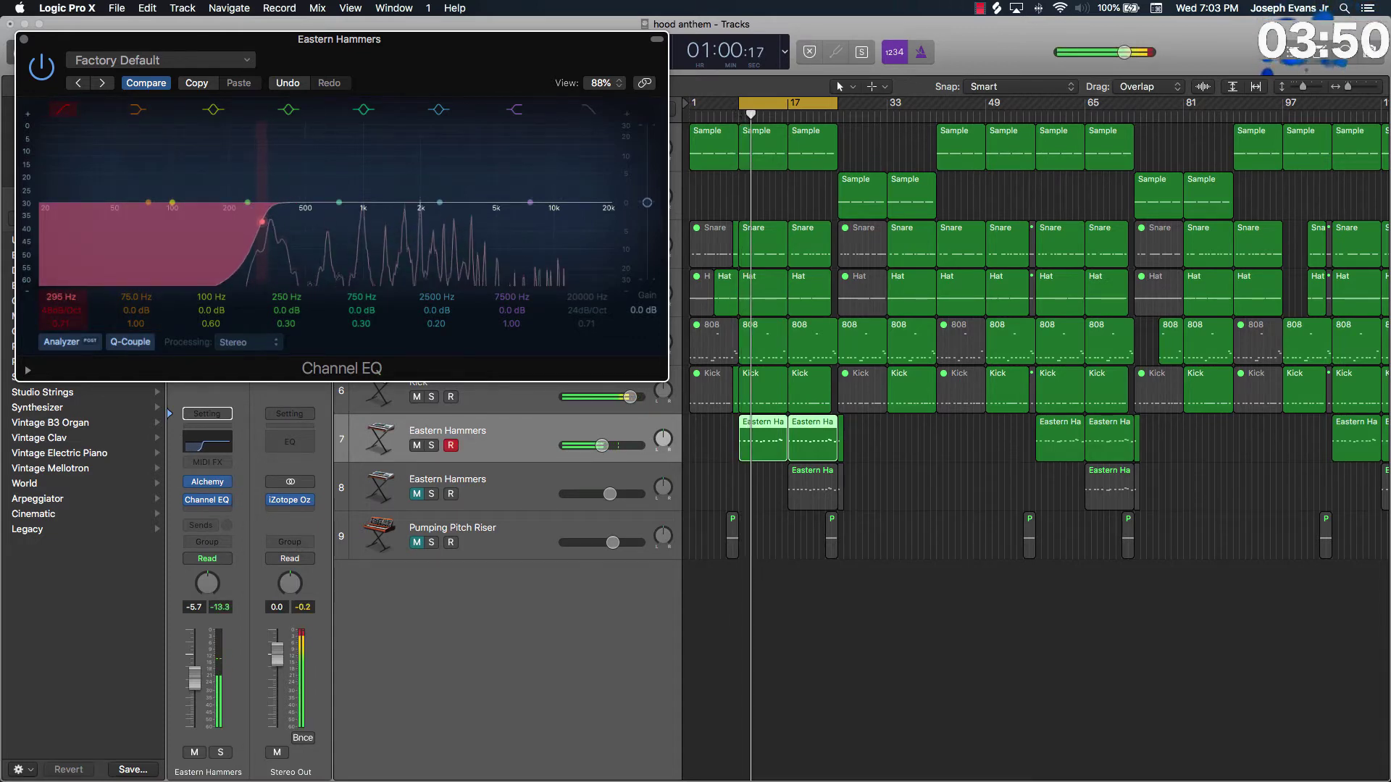
click(24, 39)
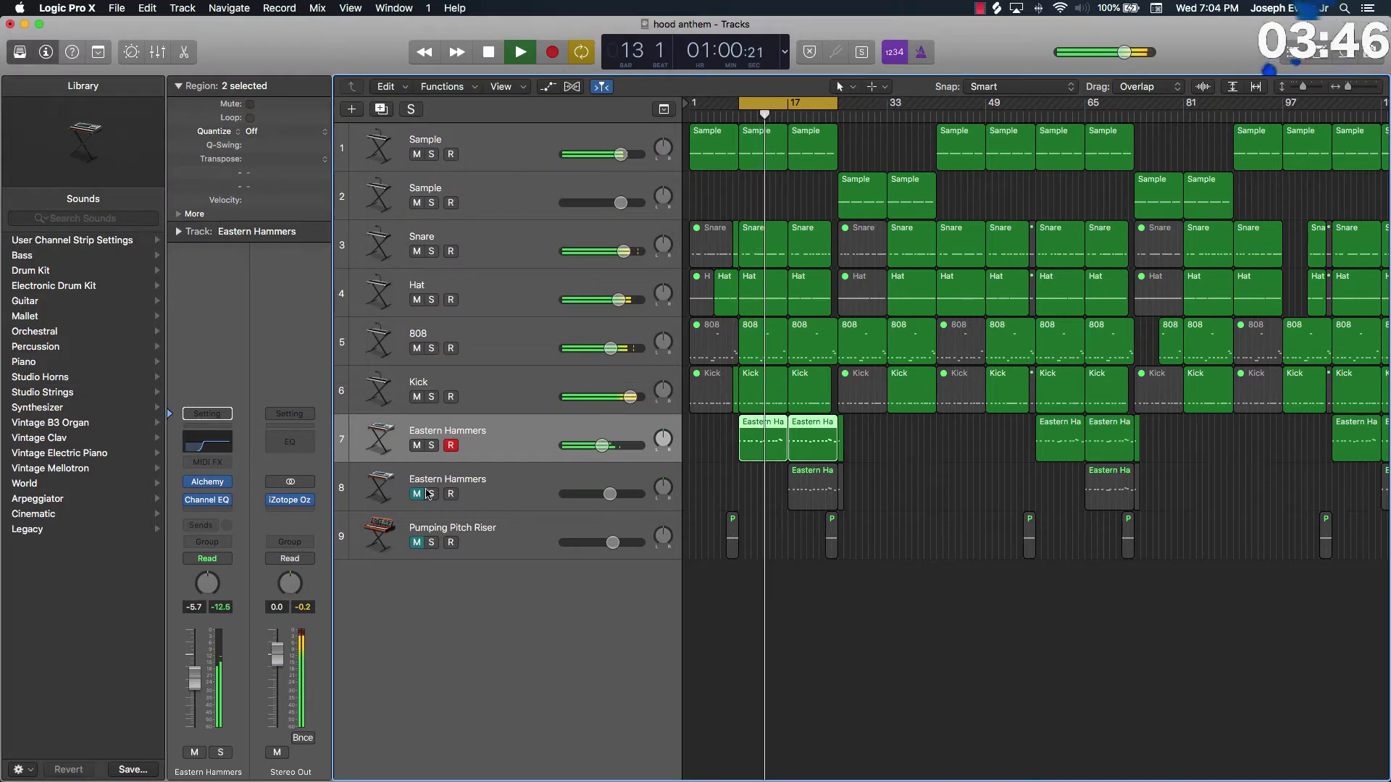
Step: Lower the first Eastern Hammers track's volume to -7.2 dB, muting it briefly while adjusting
key(space)
click(417, 445)
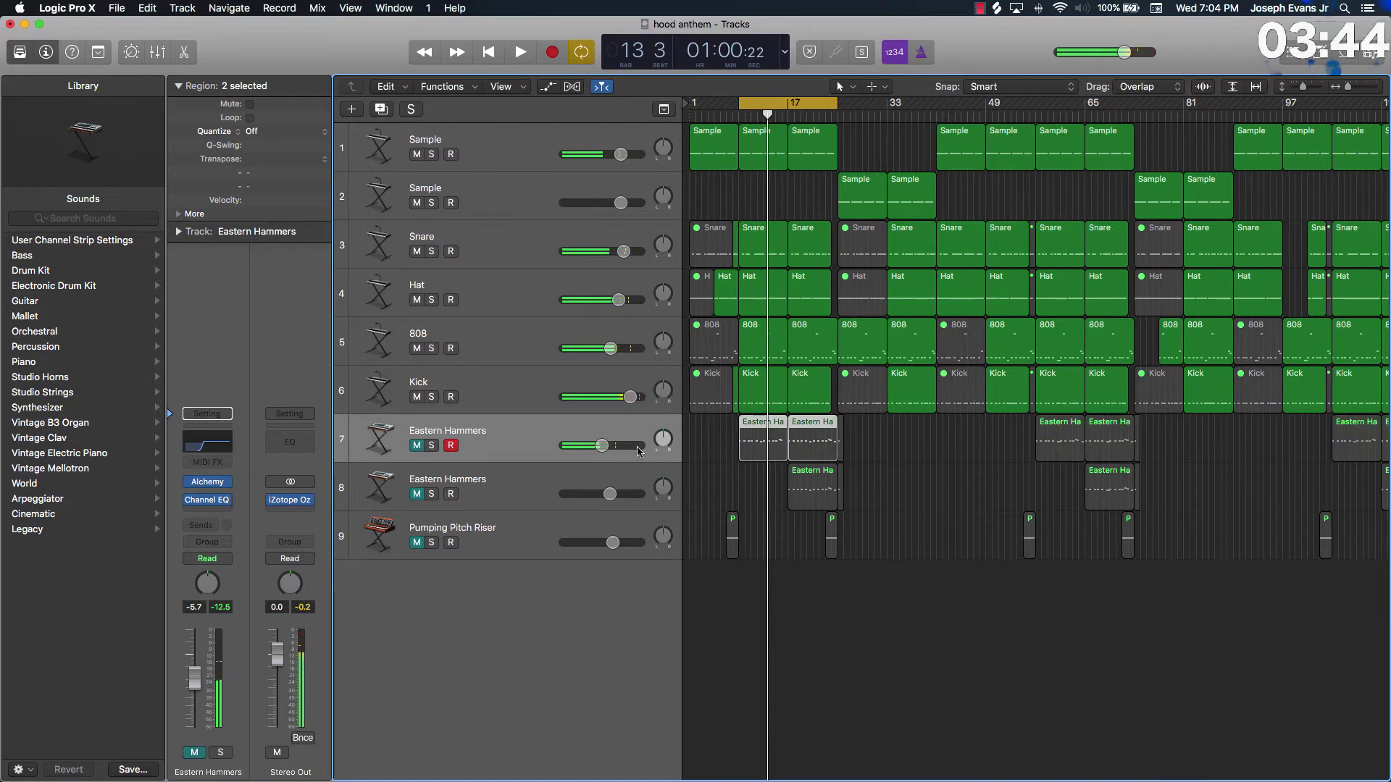
drag(601, 448, 598, 447)
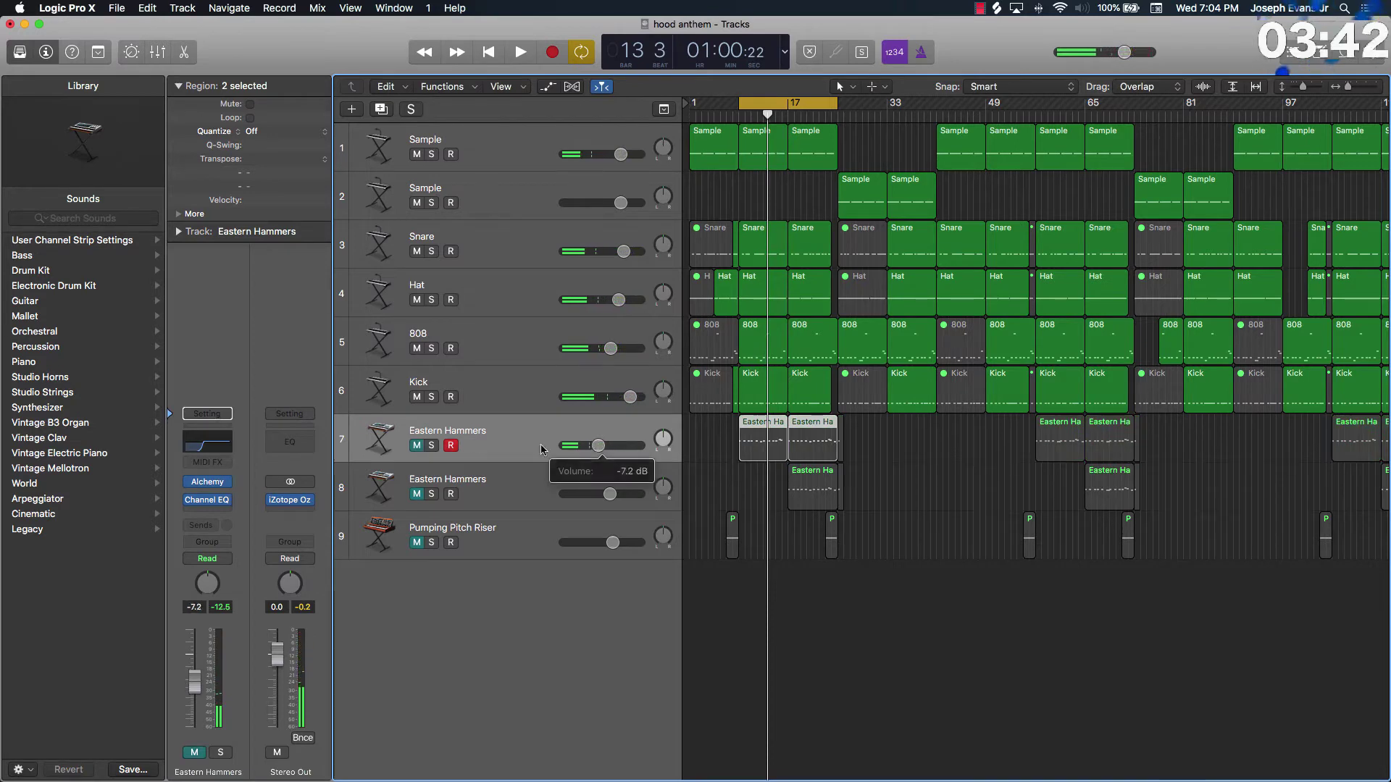
click(416, 446)
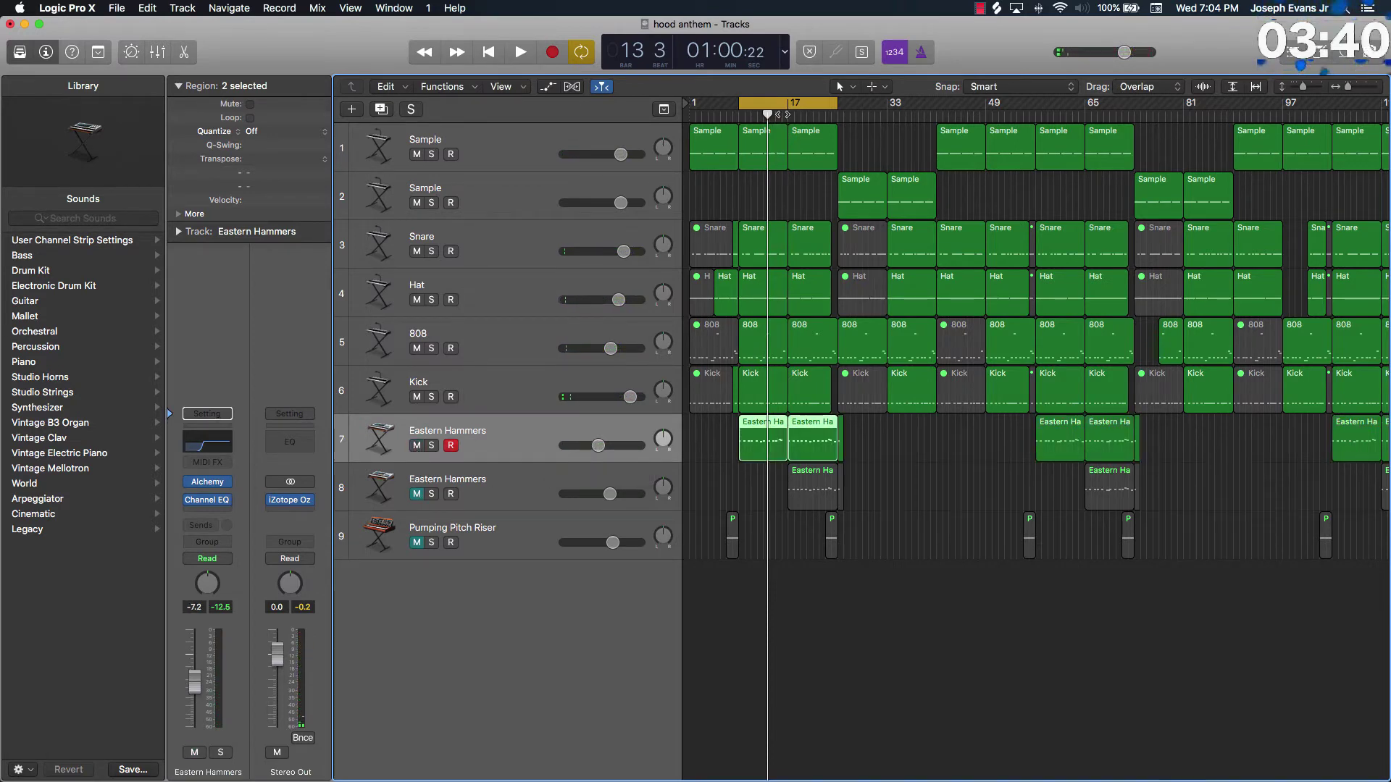
Step: Shorten the cycle to start at bar 17, unmute the second Eastern Hammers track, and mute the first one
drag(779, 107, 835, 106)
key(space)
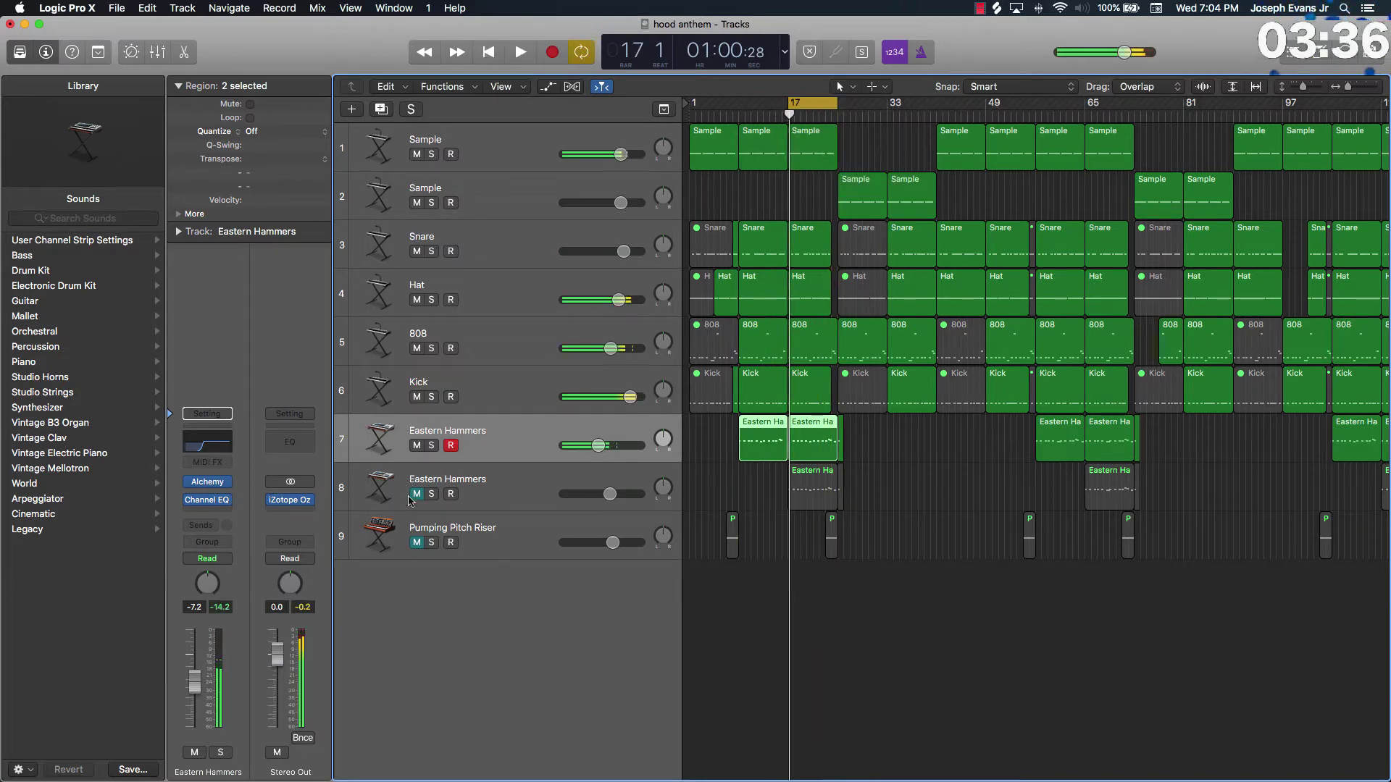
click(417, 495)
click(417, 445)
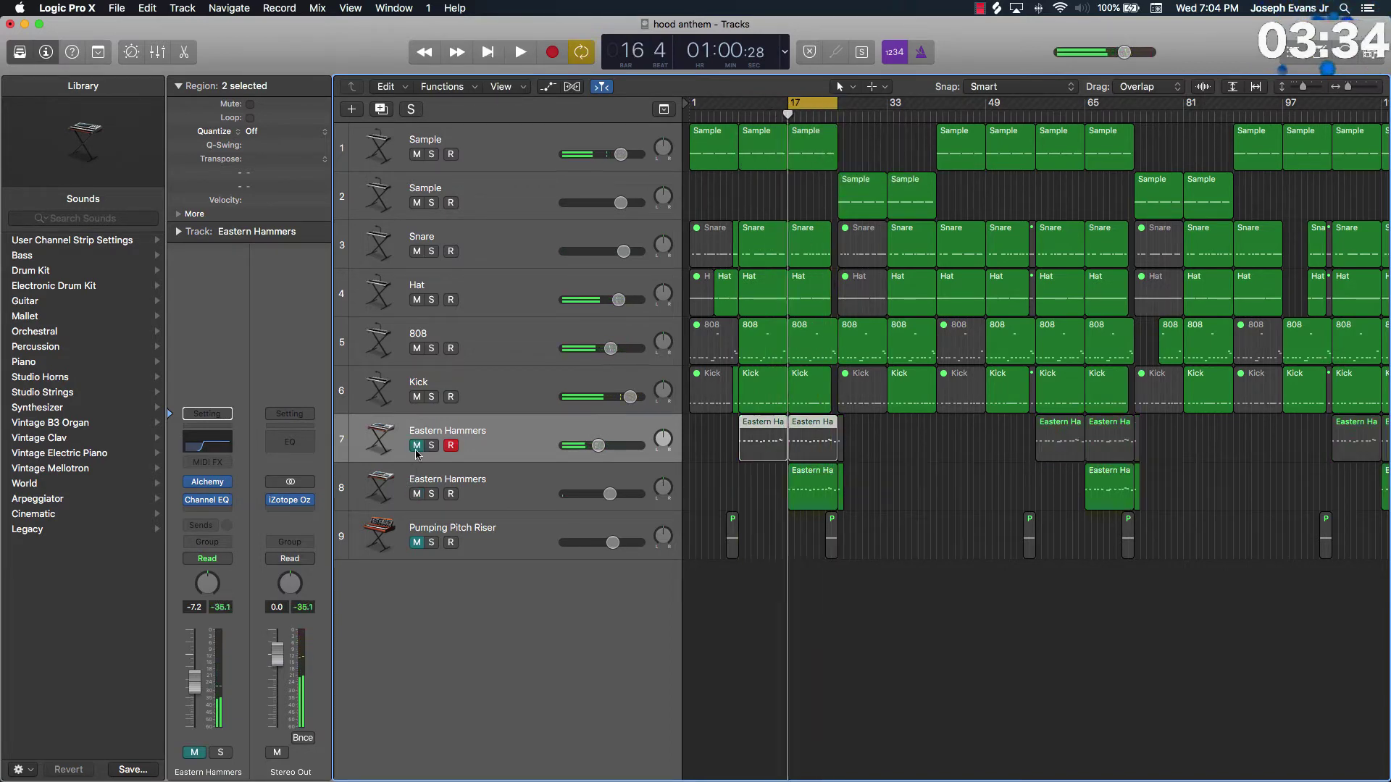
Step: Add a Channel EQ to the second Eastern Hammers track with a low cut at 300 Hz and 48 dB/Oct
click(391, 500)
click(208, 441)
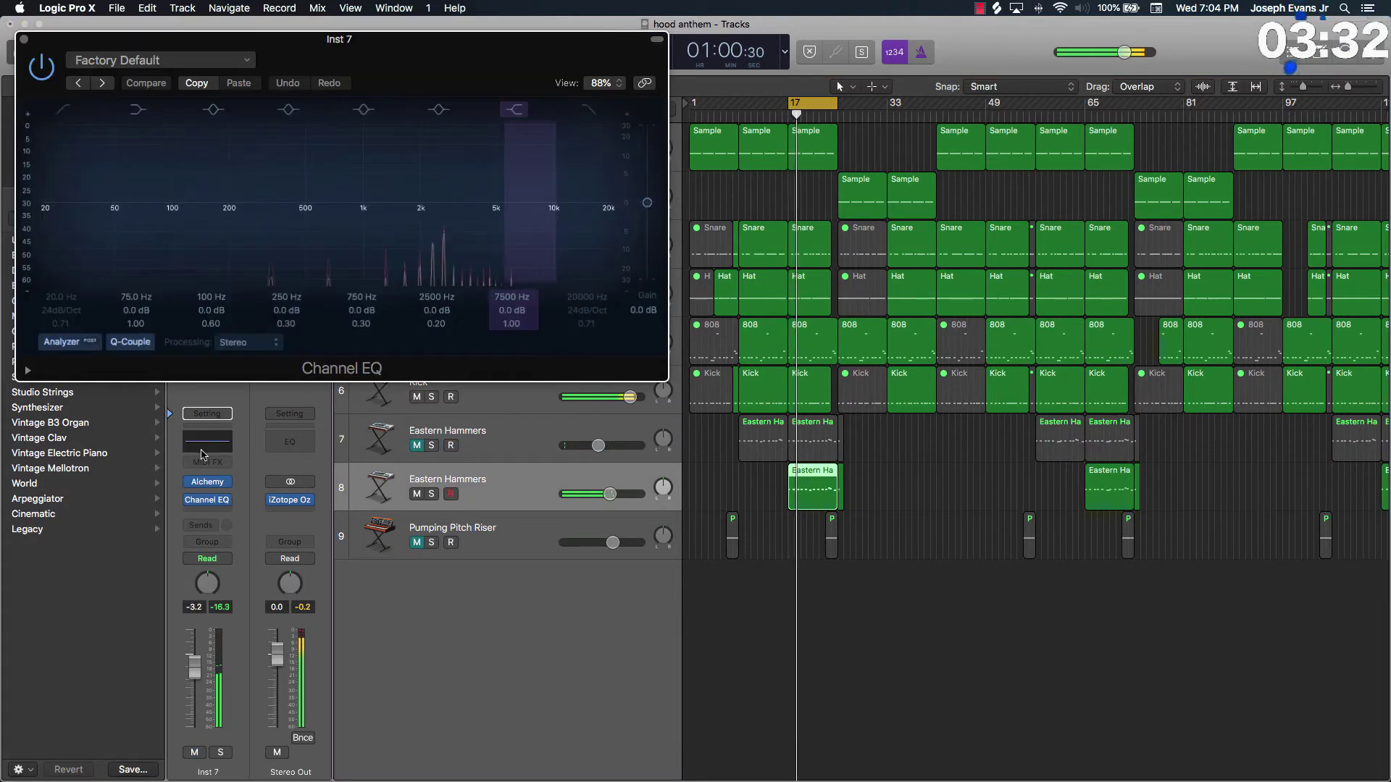
click(63, 110)
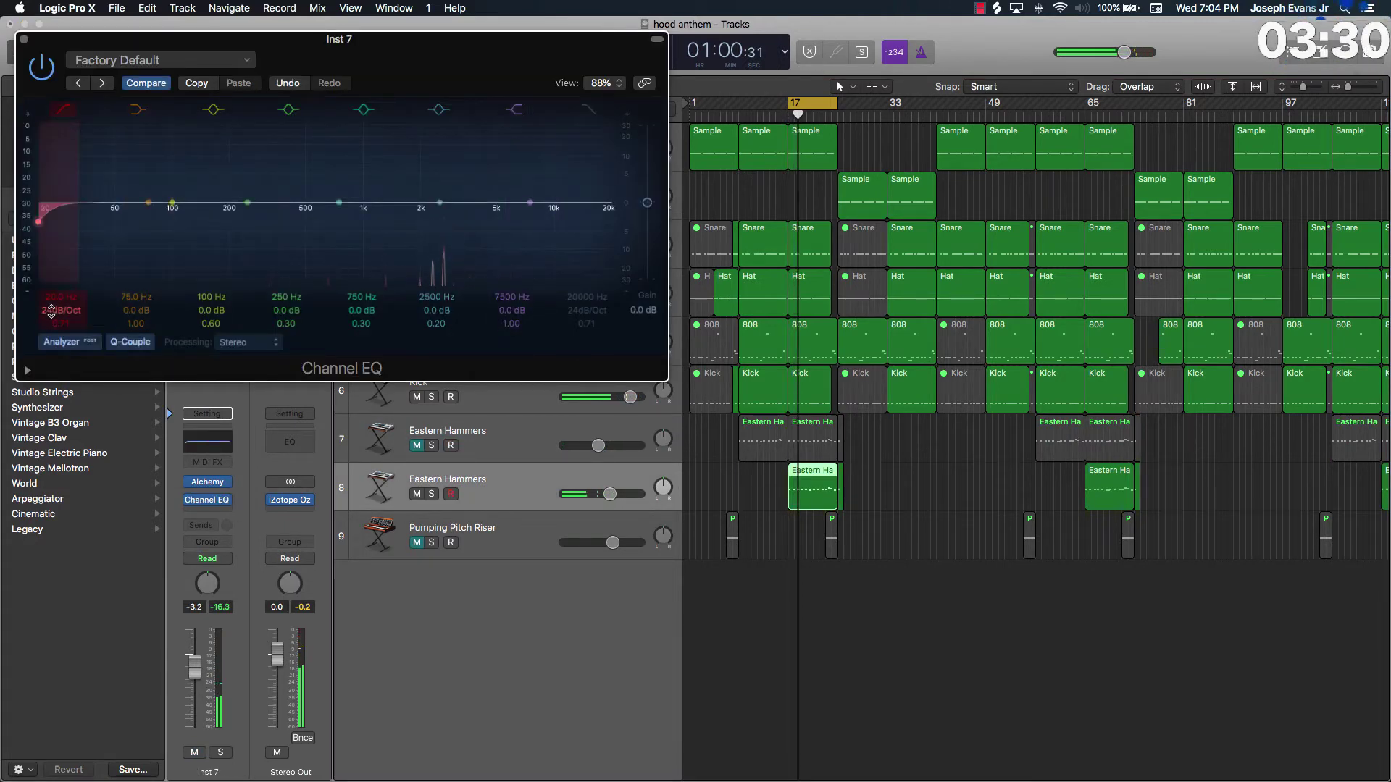
drag(52, 312, 55, 243)
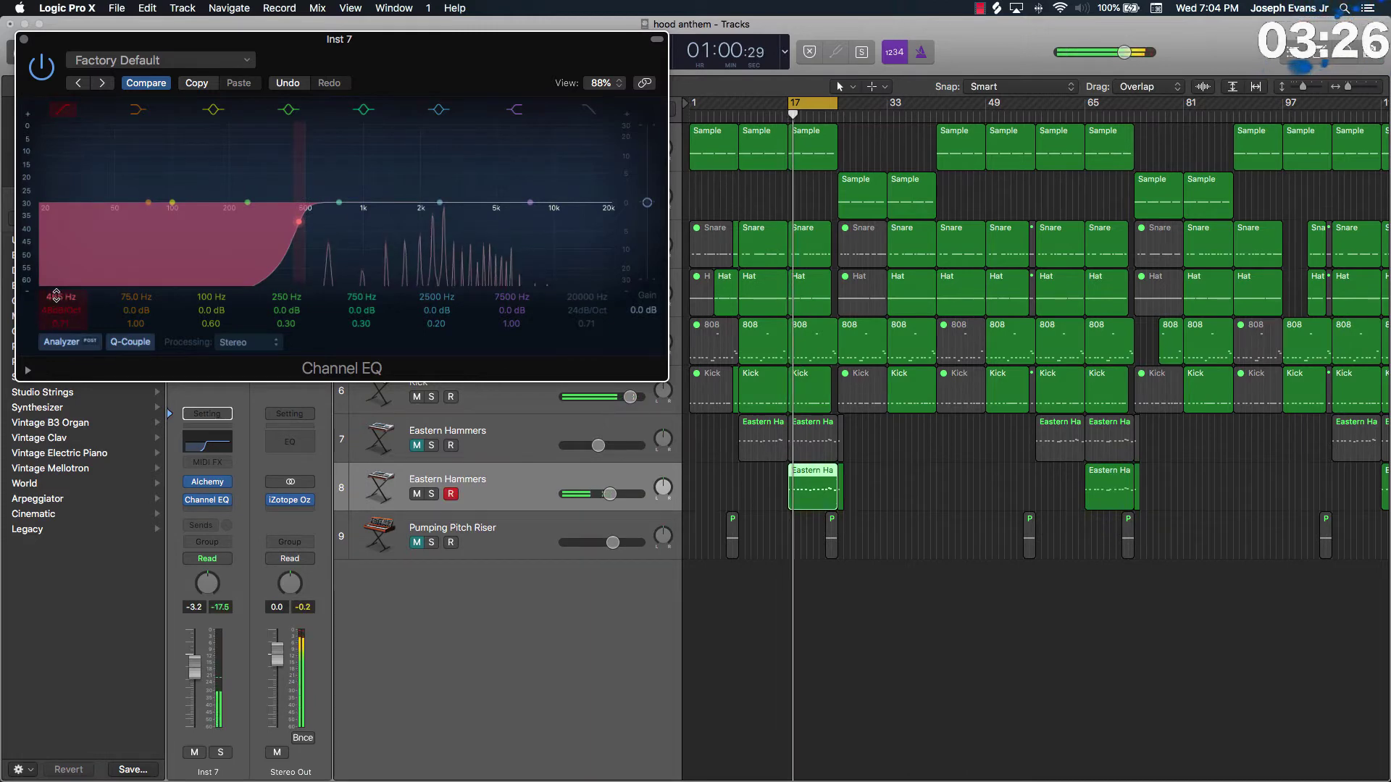
drag(56, 295, 61, 299)
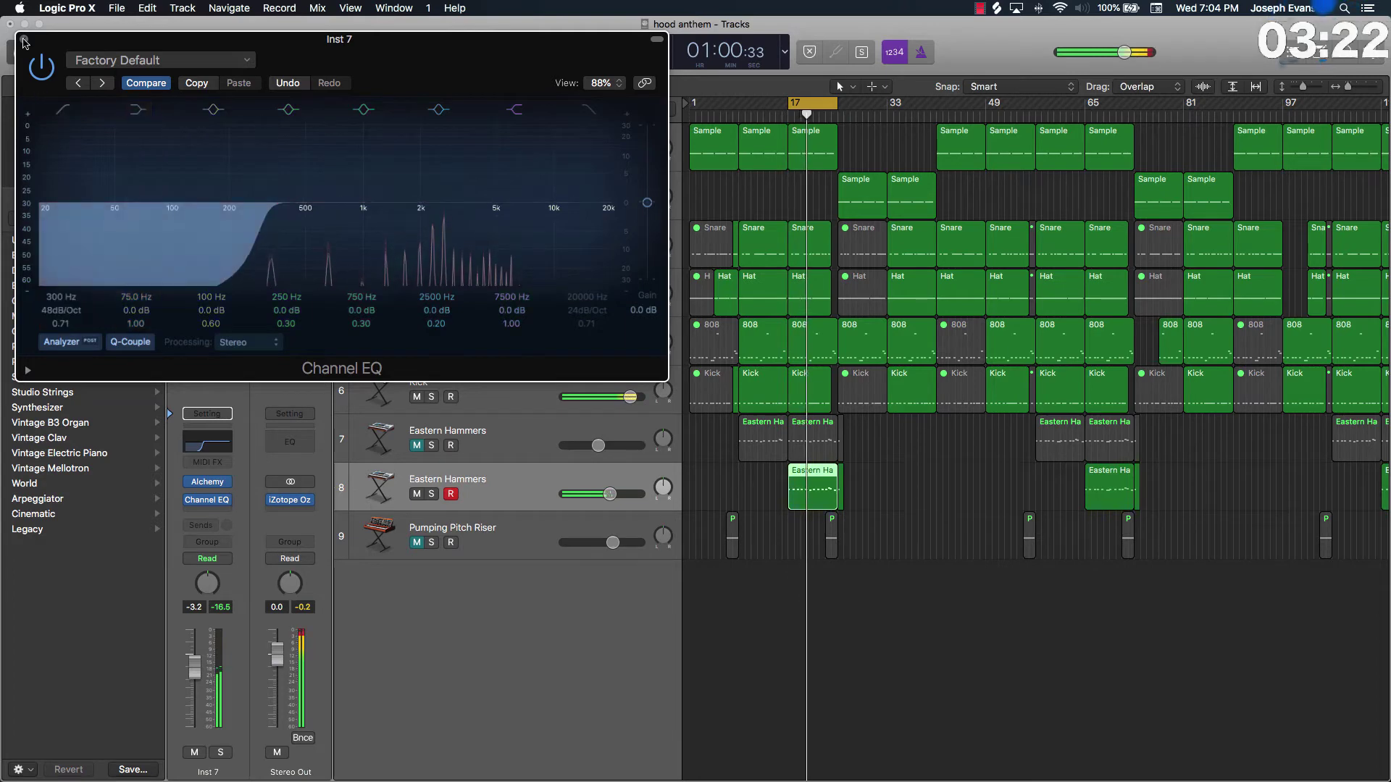
Step: Close the EQ window and raise the second Eastern Hammers track's volume to -1.2 dB
click(24, 41)
drag(610, 494, 616, 494)
key(space)
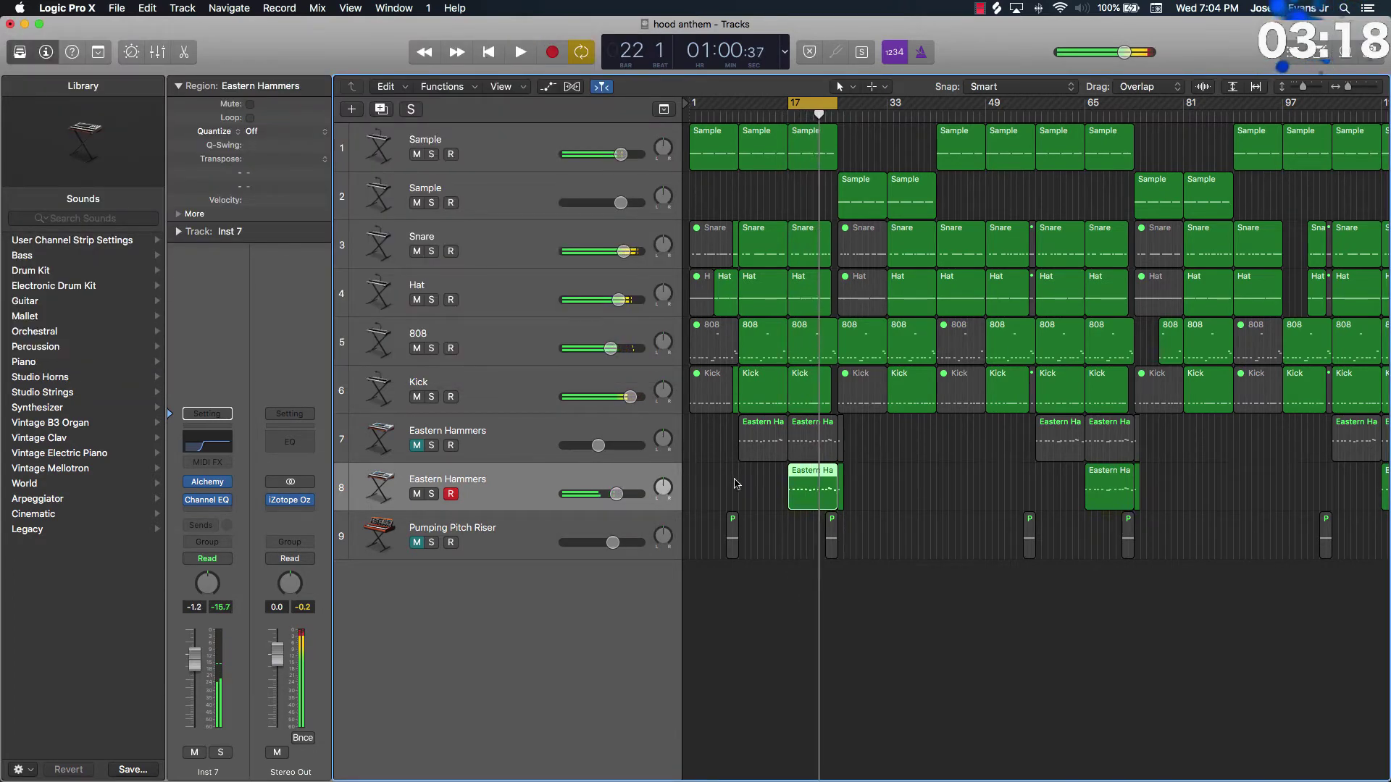
Step: Pan the second Eastern Hammers track to +21 and the first to -9, and unmute the first one
click(735, 484)
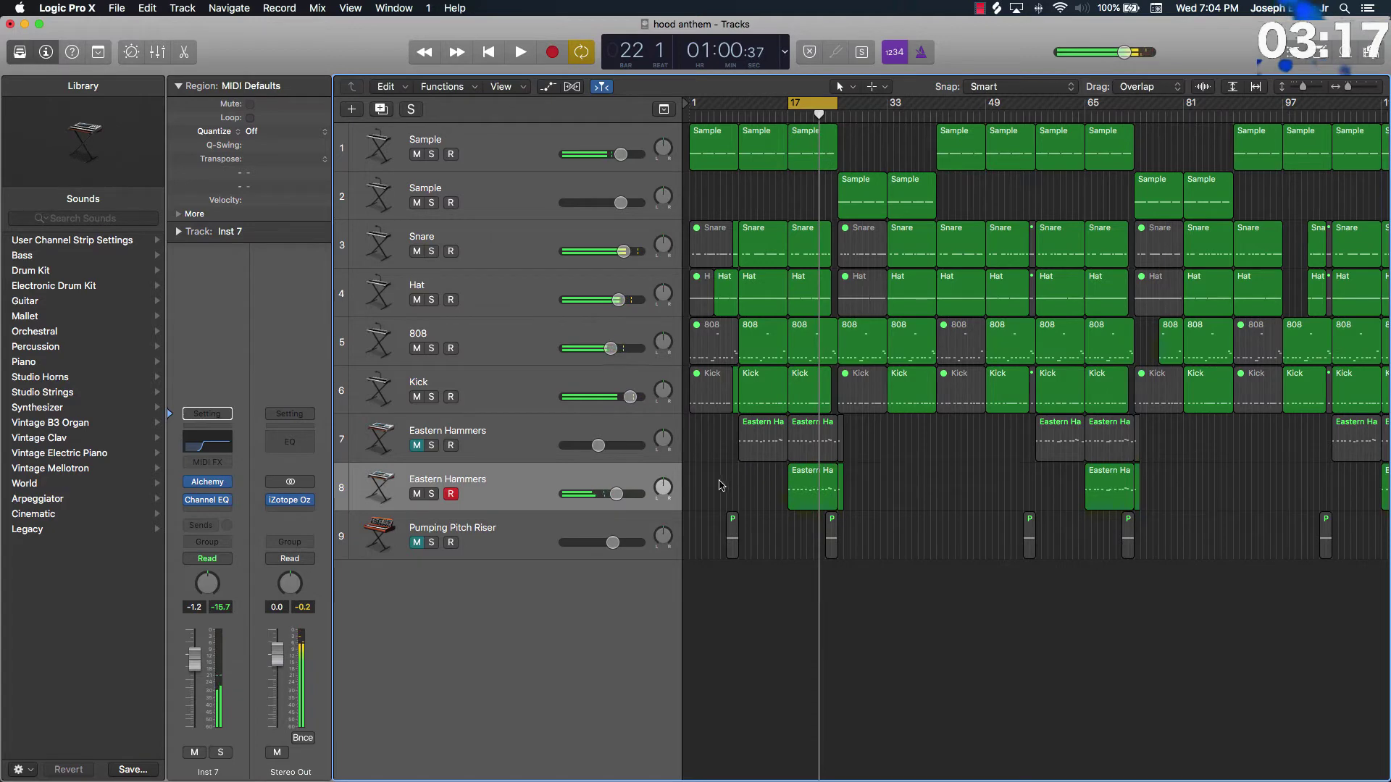
click(499, 540)
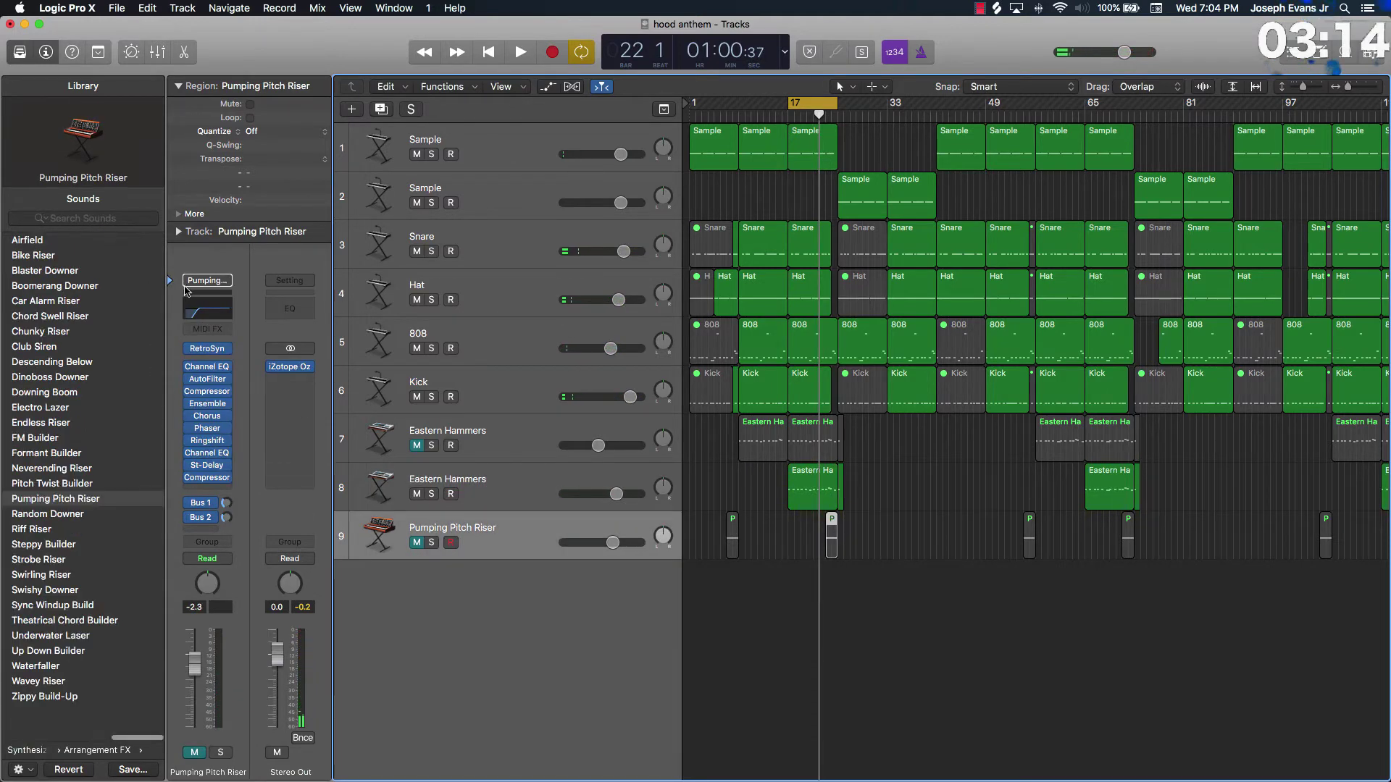
click(500, 484)
click(667, 492)
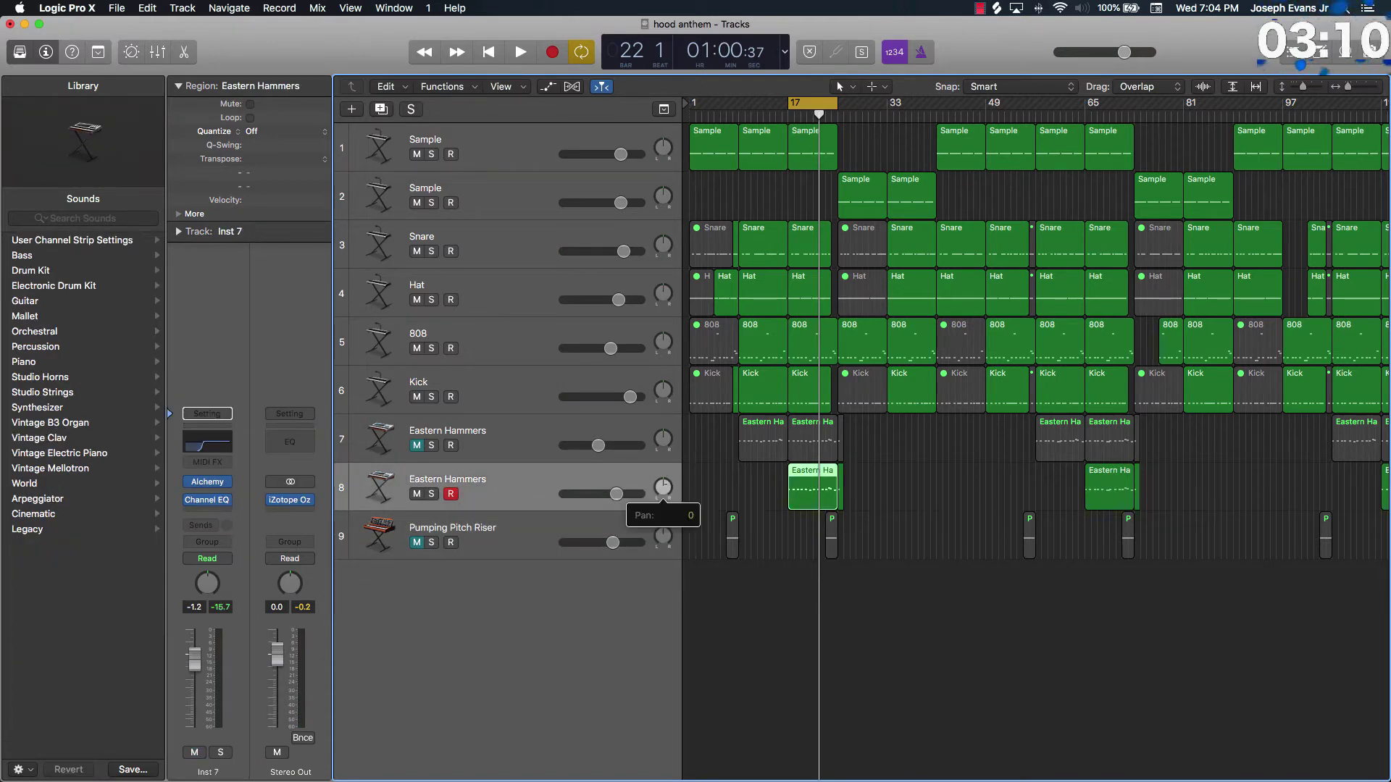
drag(664, 487, 663, 438)
click(664, 438)
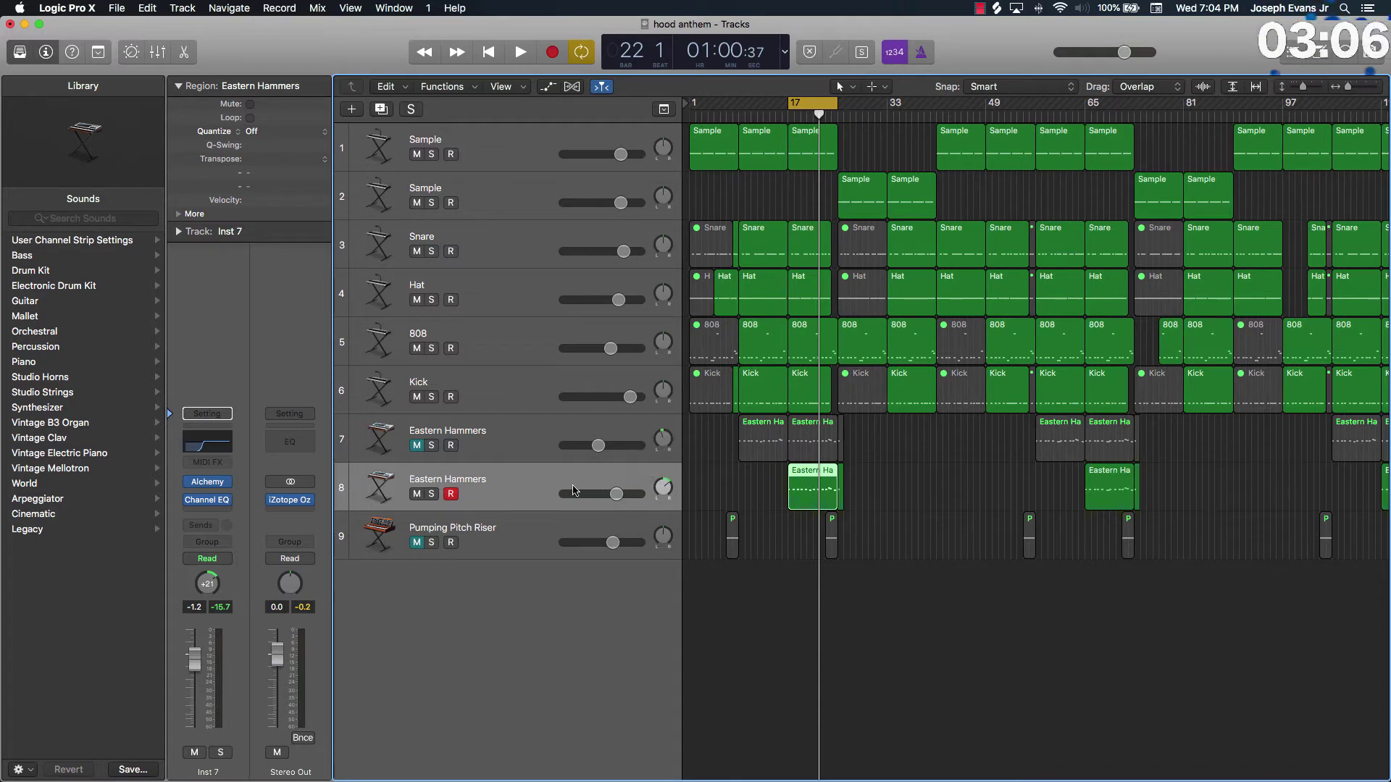
click(420, 447)
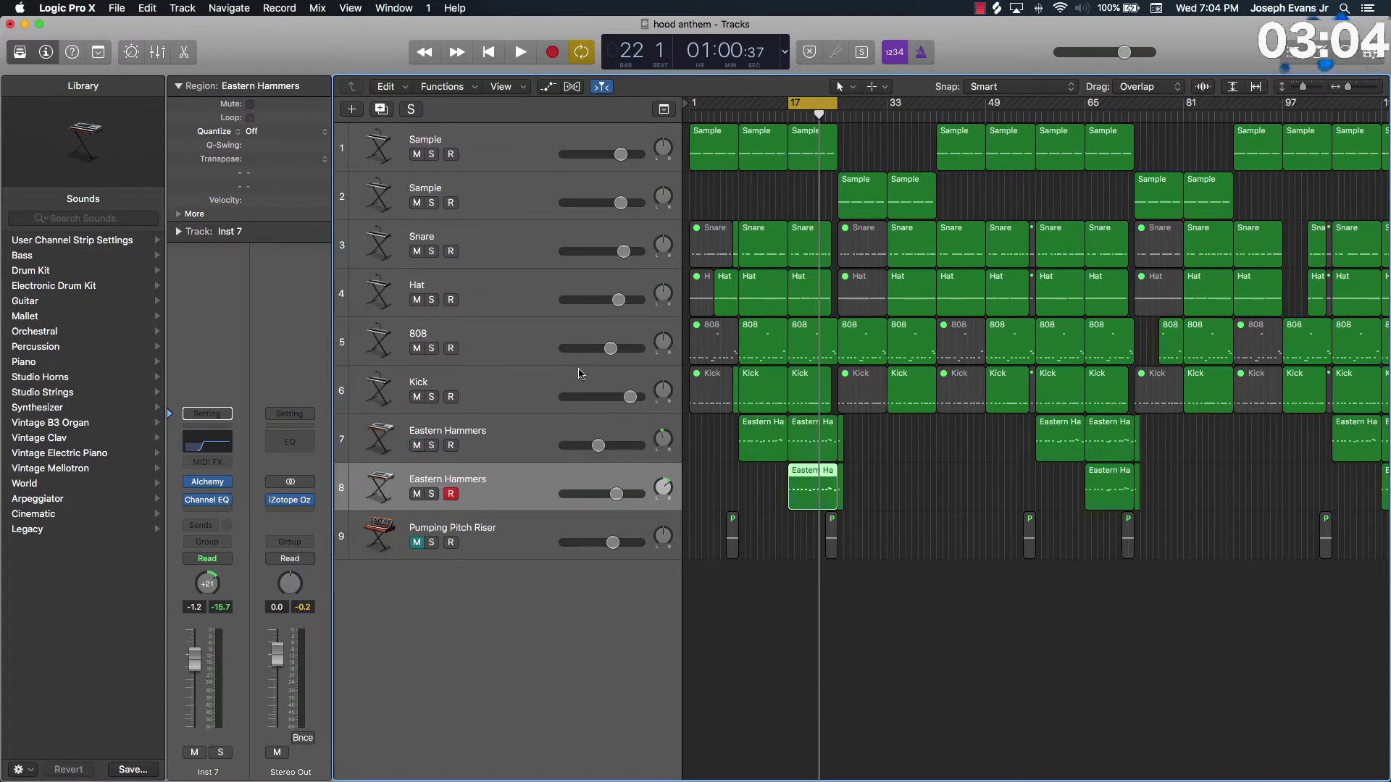
Step: Insert a stereo PanCake2 from Cableguys on the Hat track and place its window clear of the channel strip
click(516, 142)
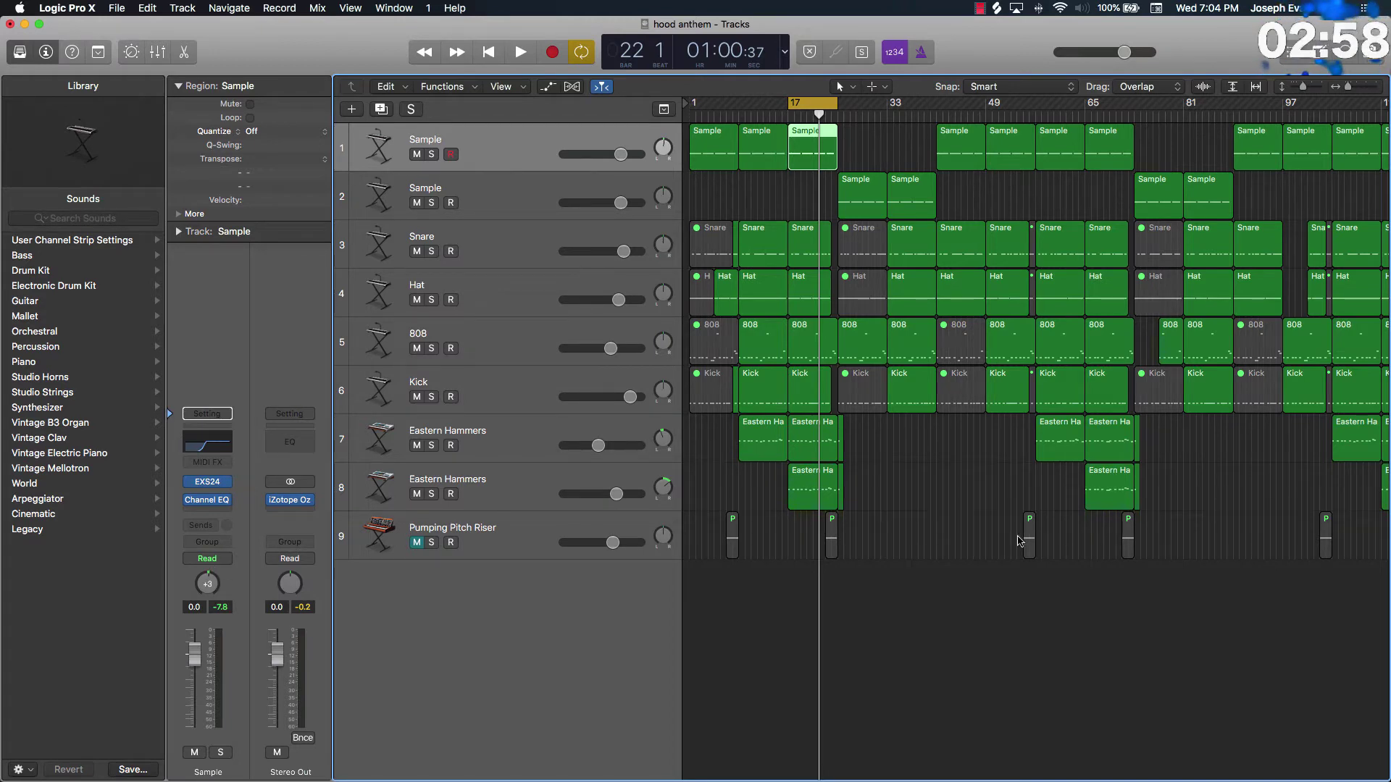
click(759, 573)
click(492, 301)
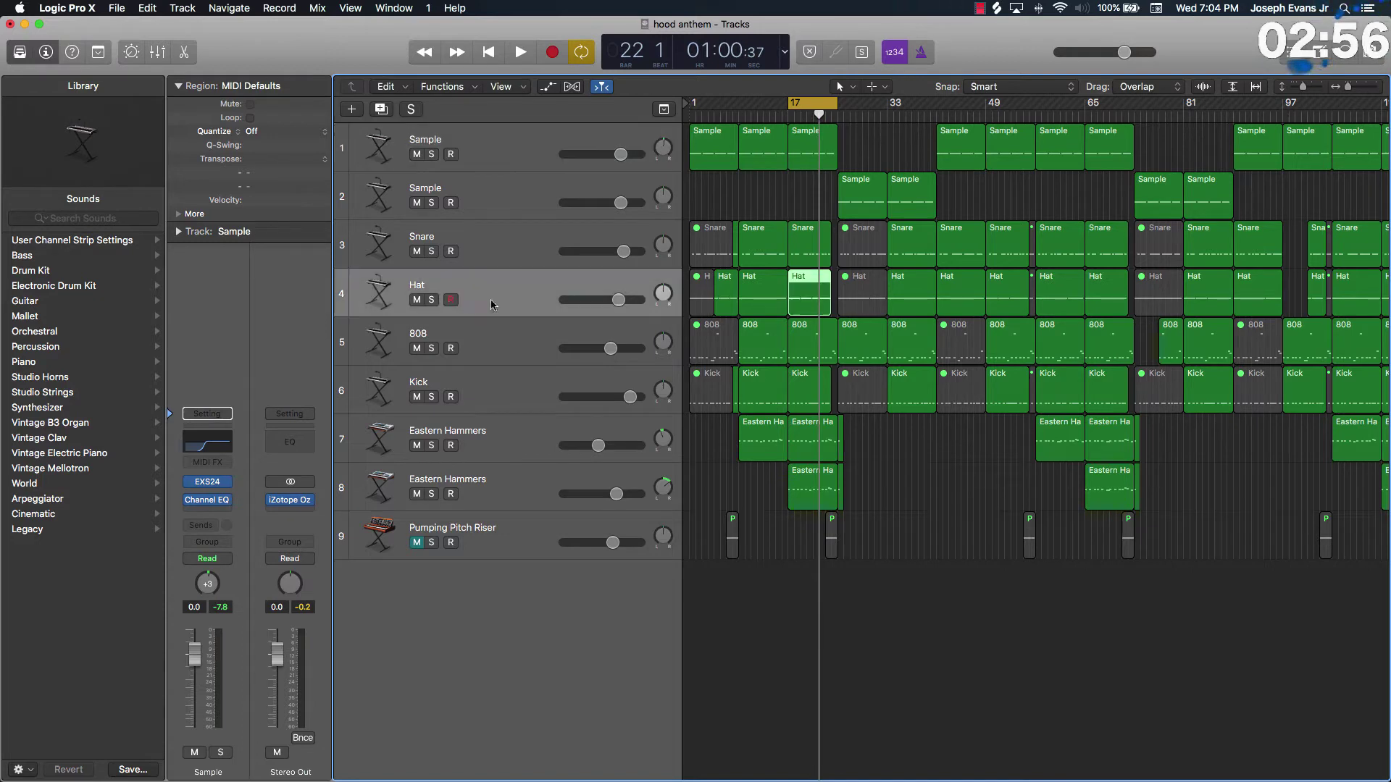
click(214, 513)
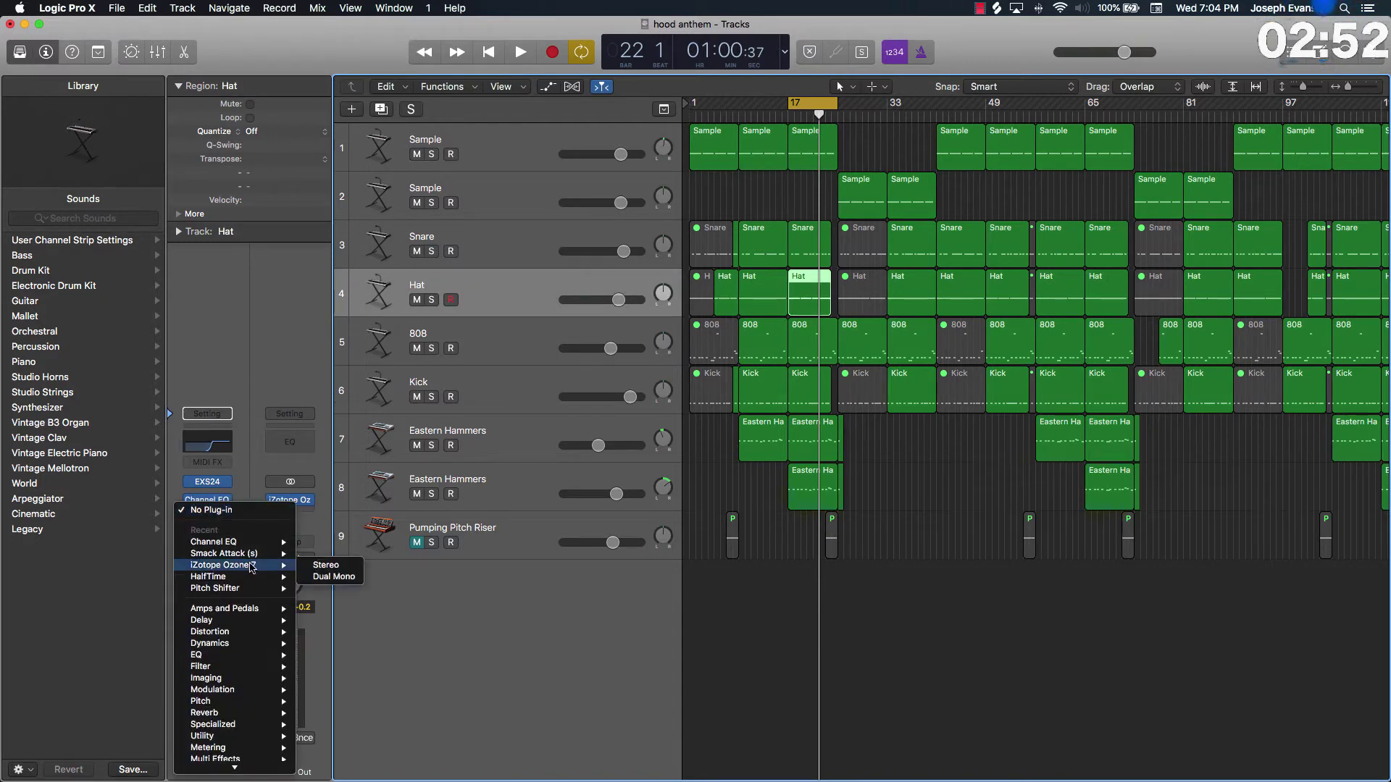
mouse_move(258, 768)
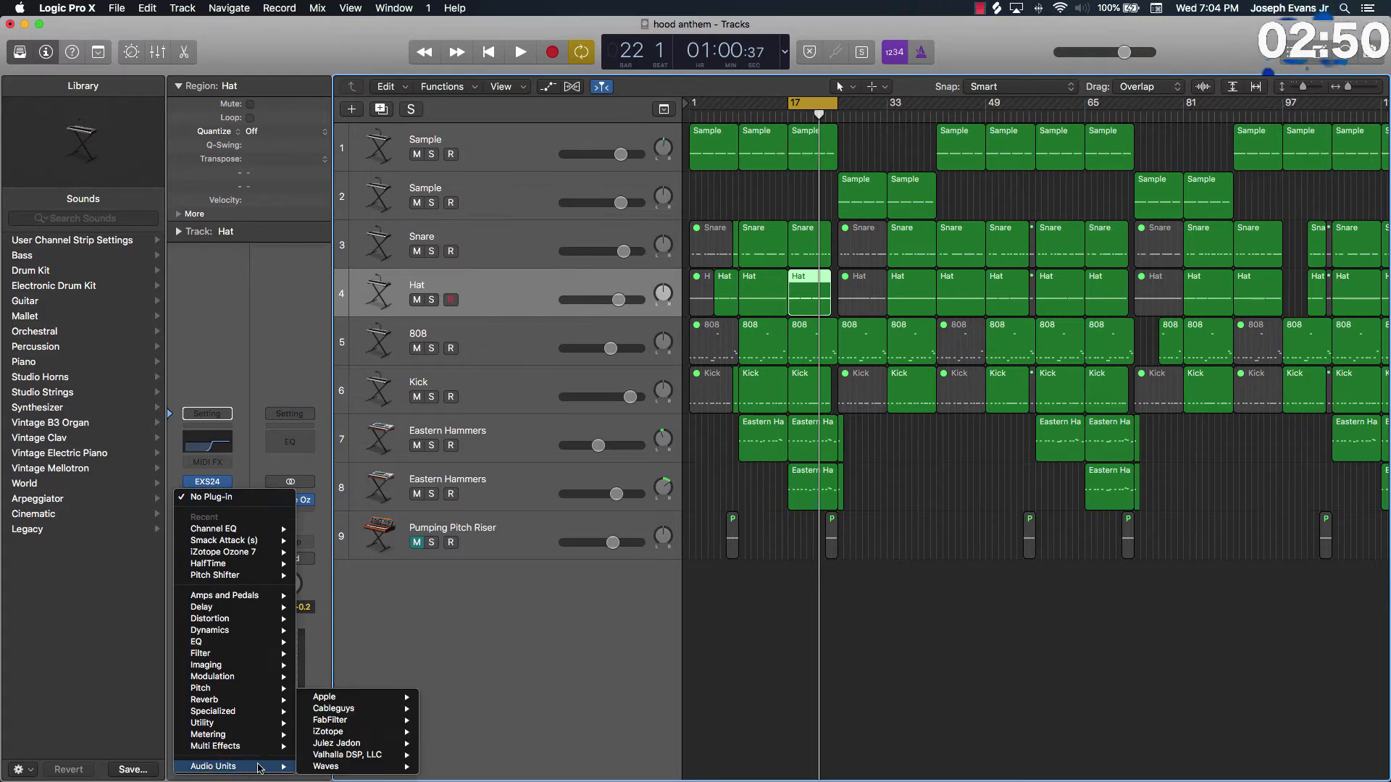
mouse_move(353, 710)
mouse_move(500, 723)
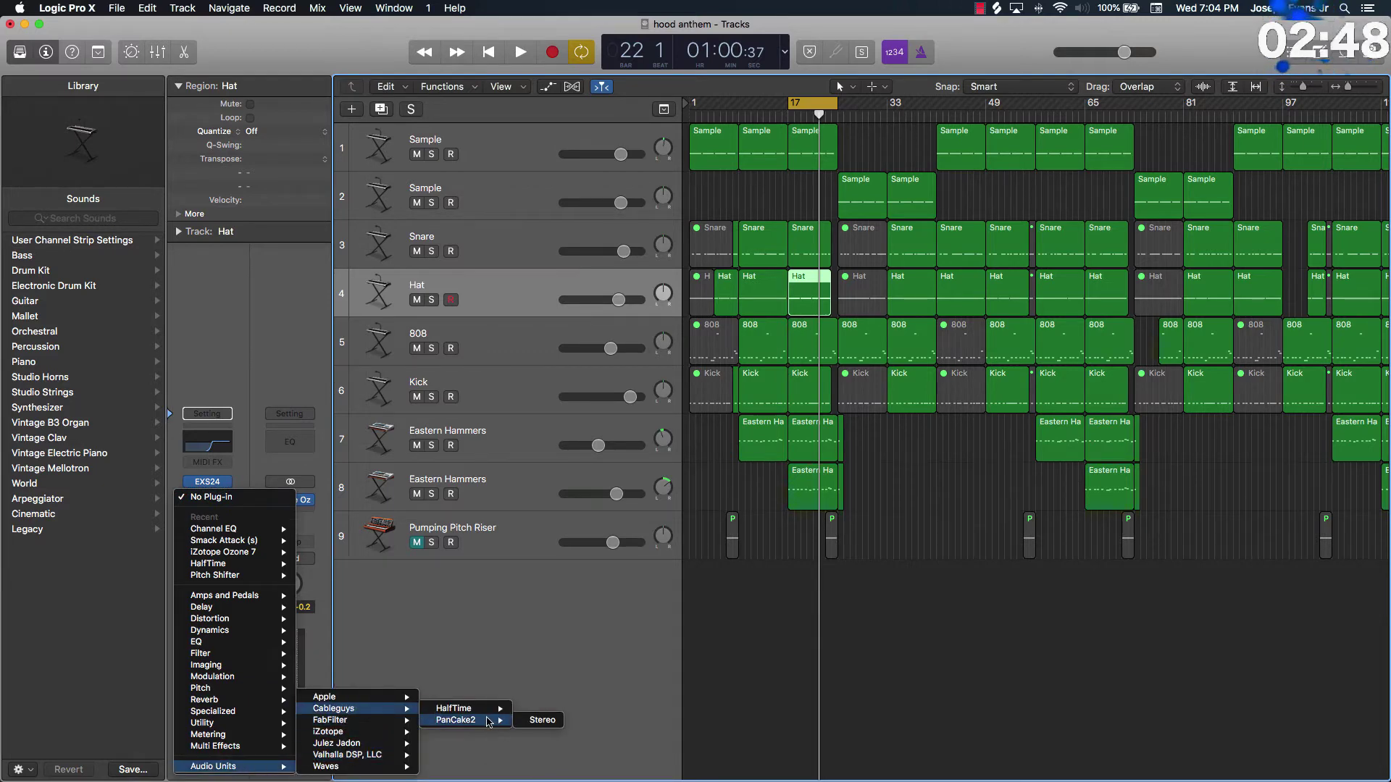
click(541, 720)
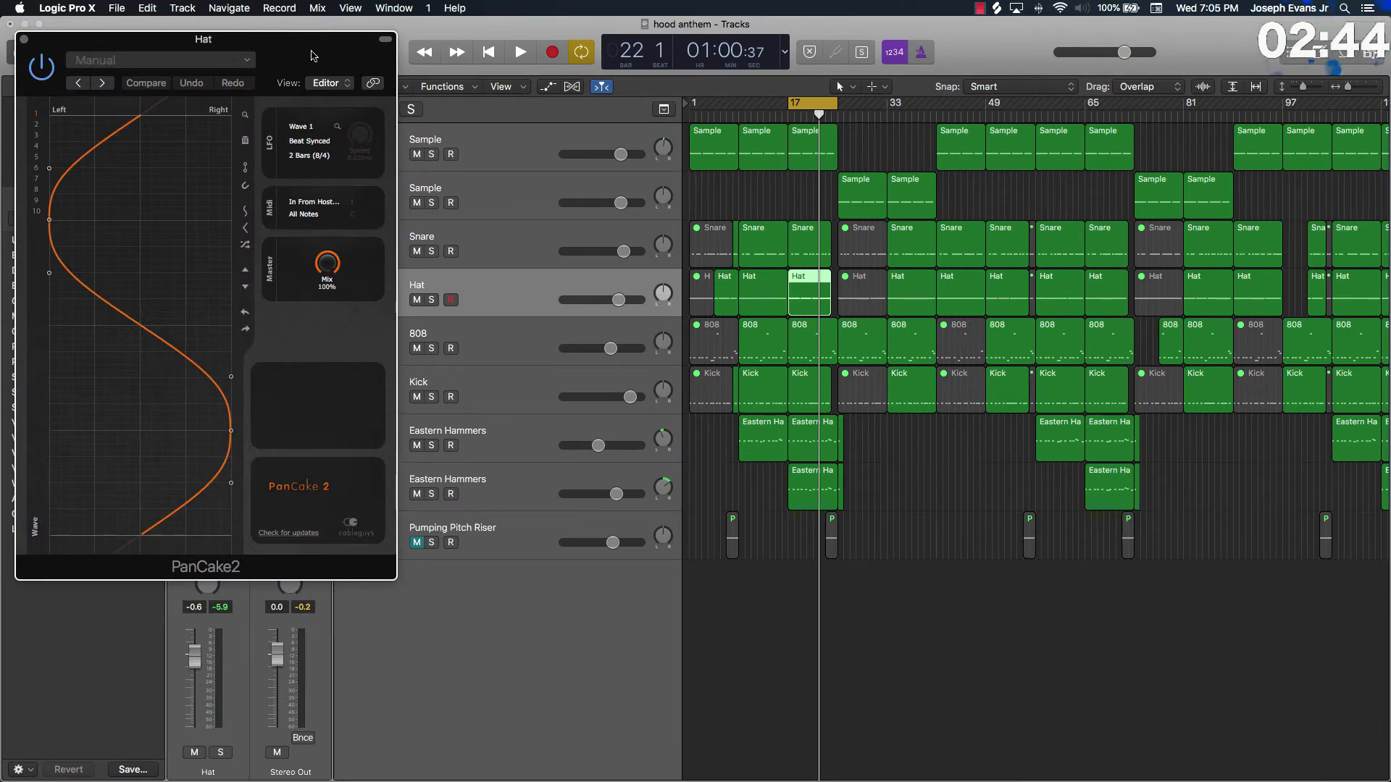
drag(314, 52, 554, 56)
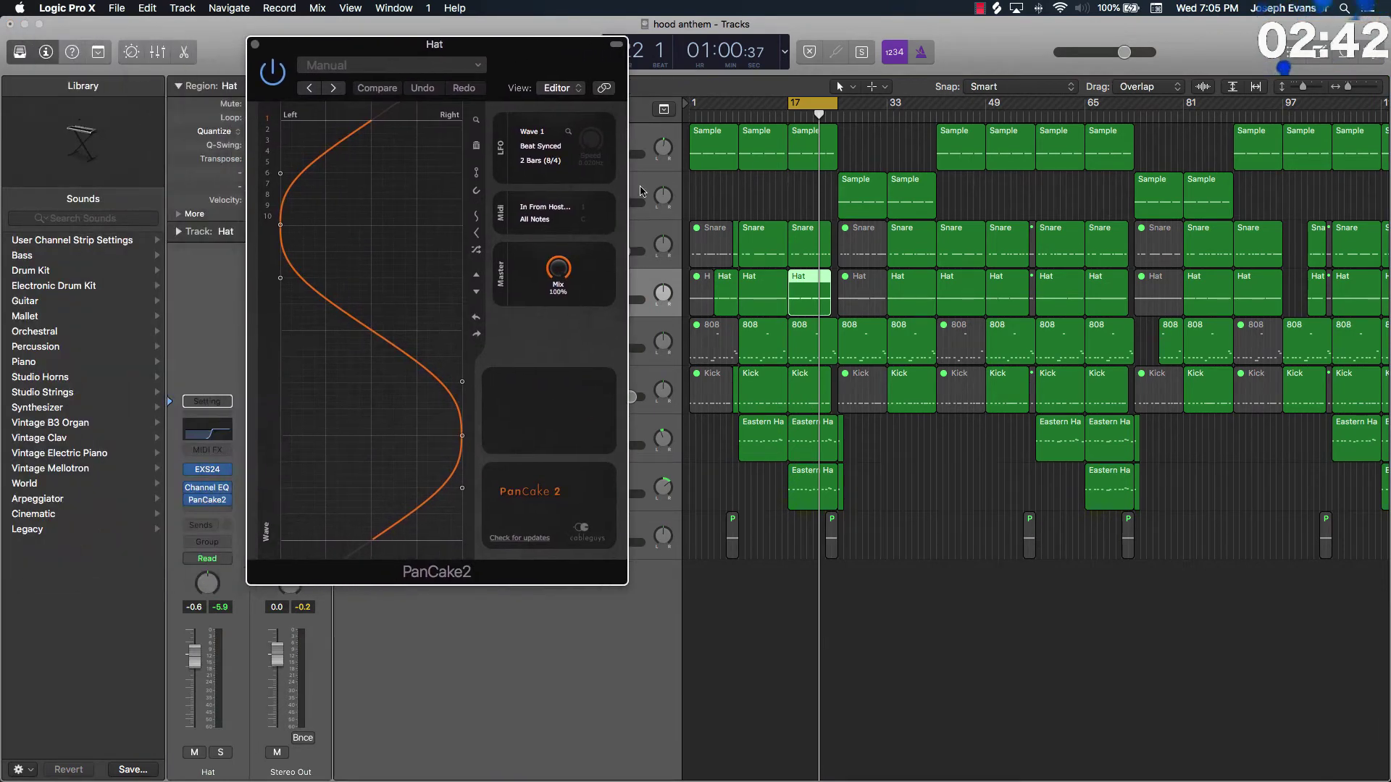
Step: Clear PanCake2's default wave and draw two square pan steps, one to the right early in the cycle and one to the left late
key(space)
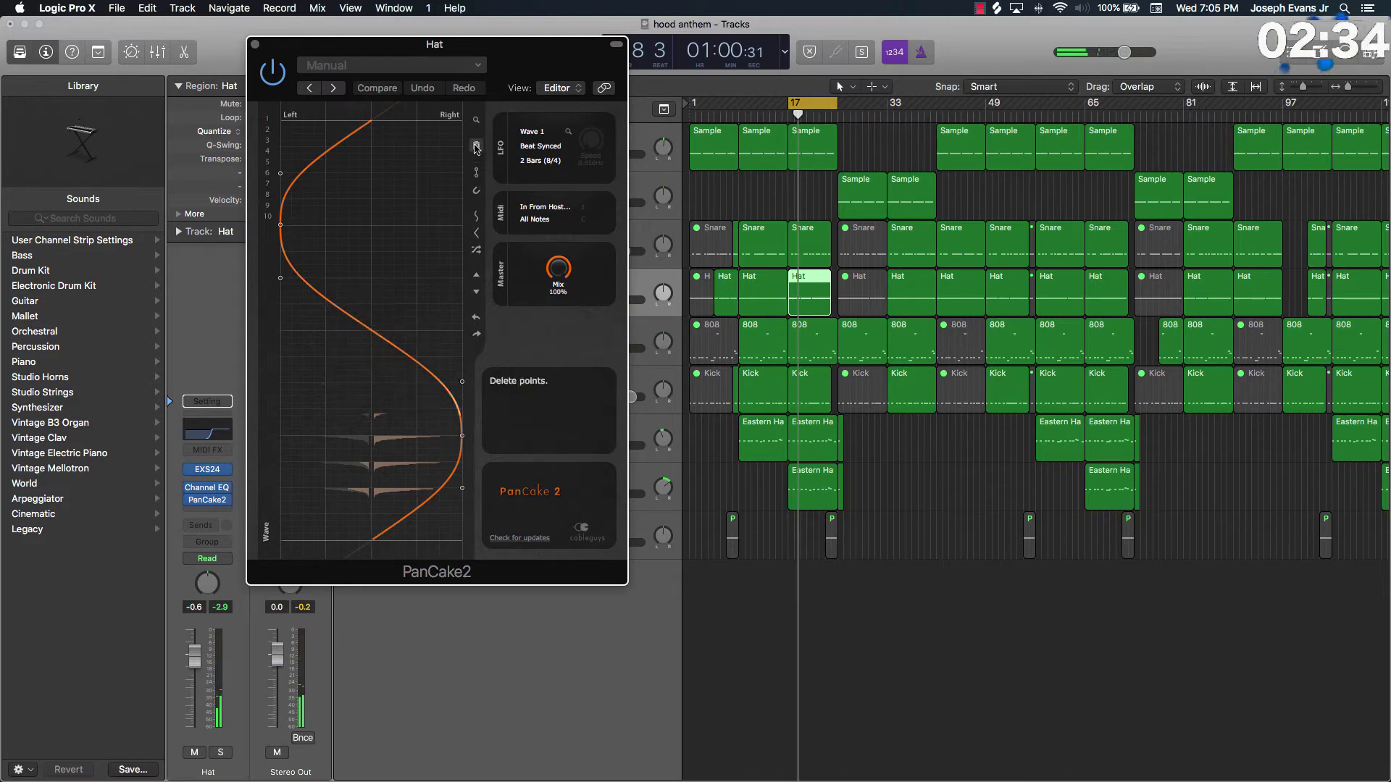
click(476, 146)
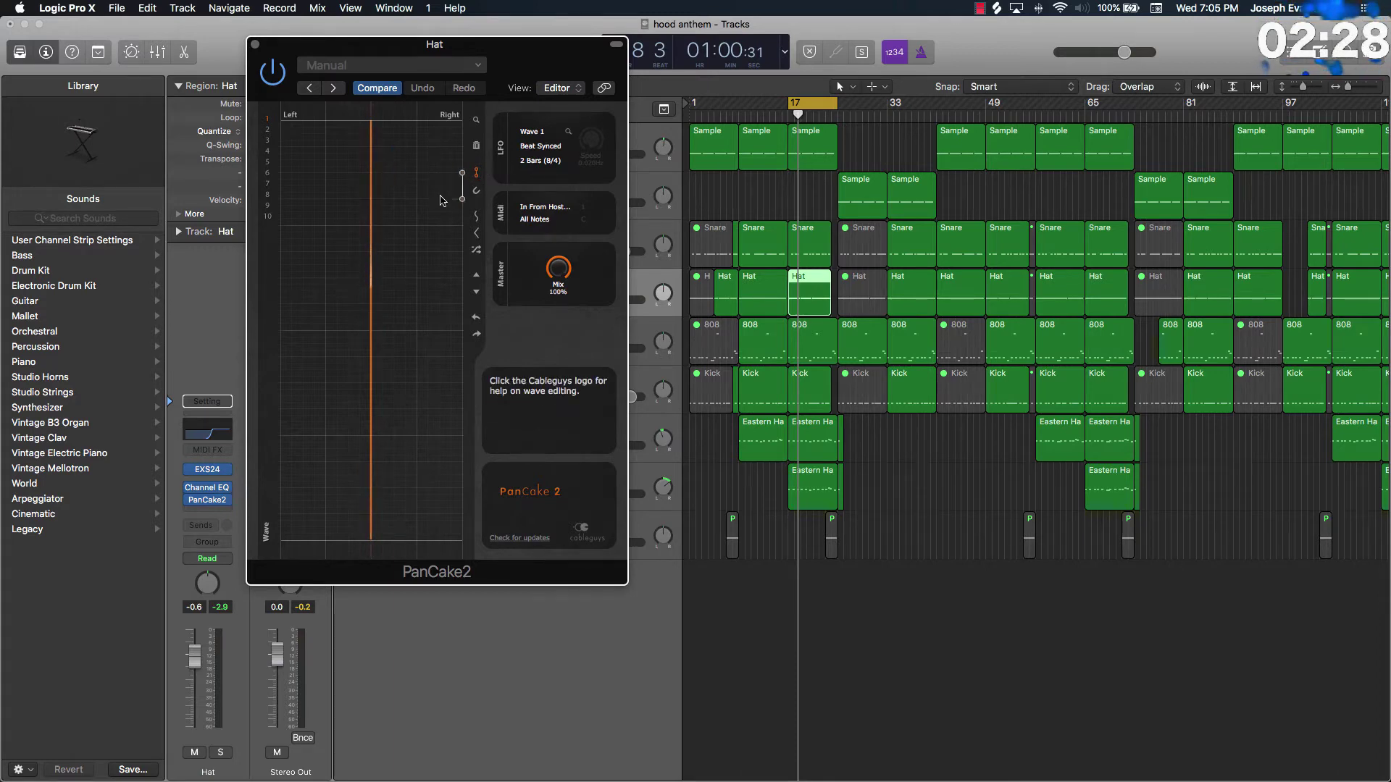
mouse_move(417, 173)
mouse_down()
mouse_move(419, 196)
mouse_move(444, 192)
mouse_up()
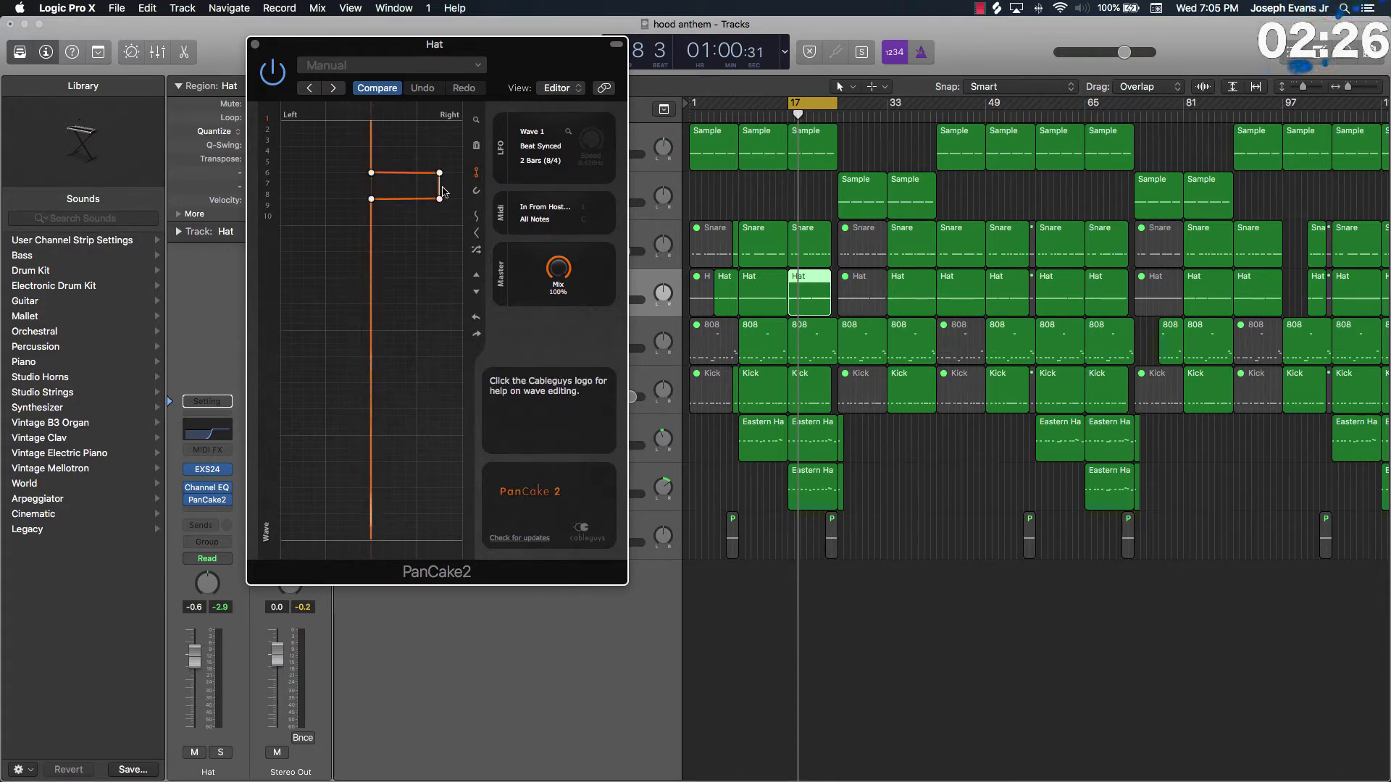
click(444, 220)
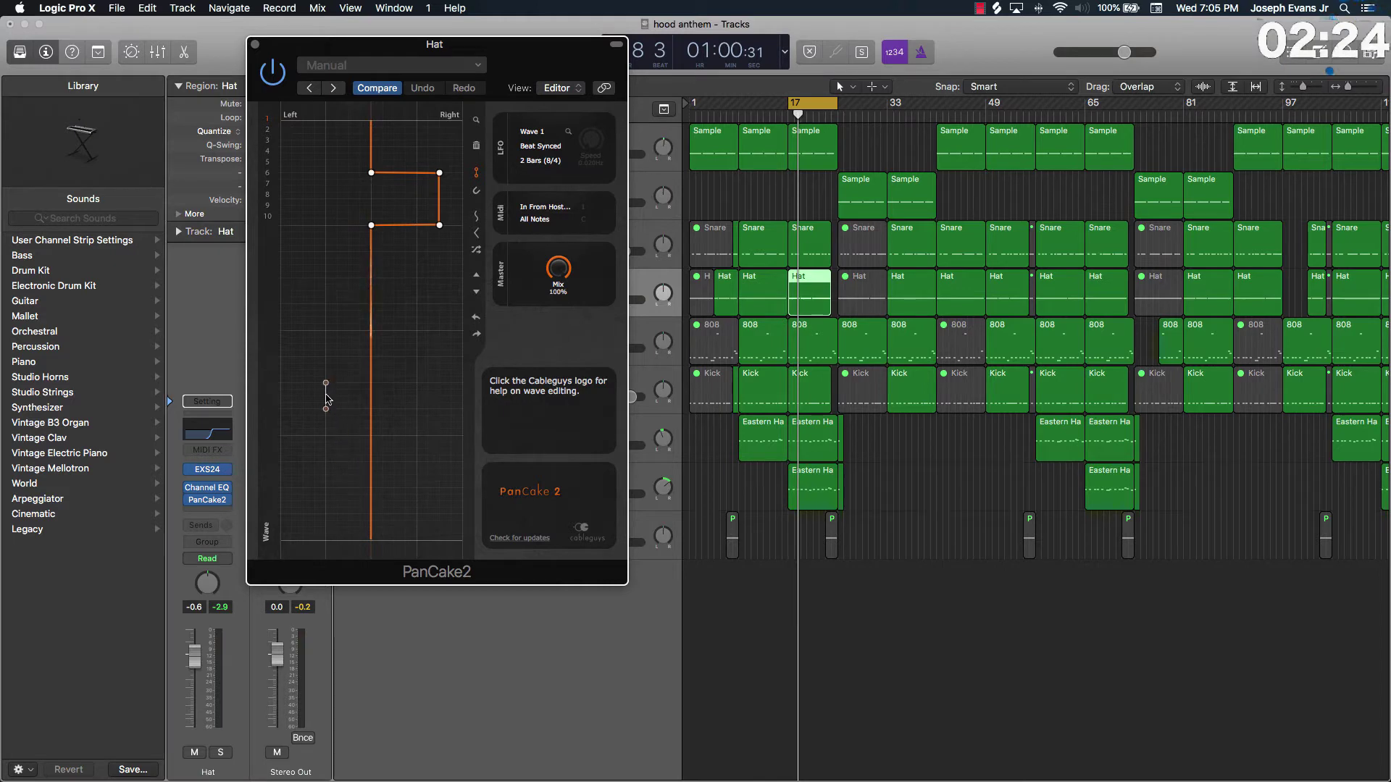
drag(304, 401, 302, 435)
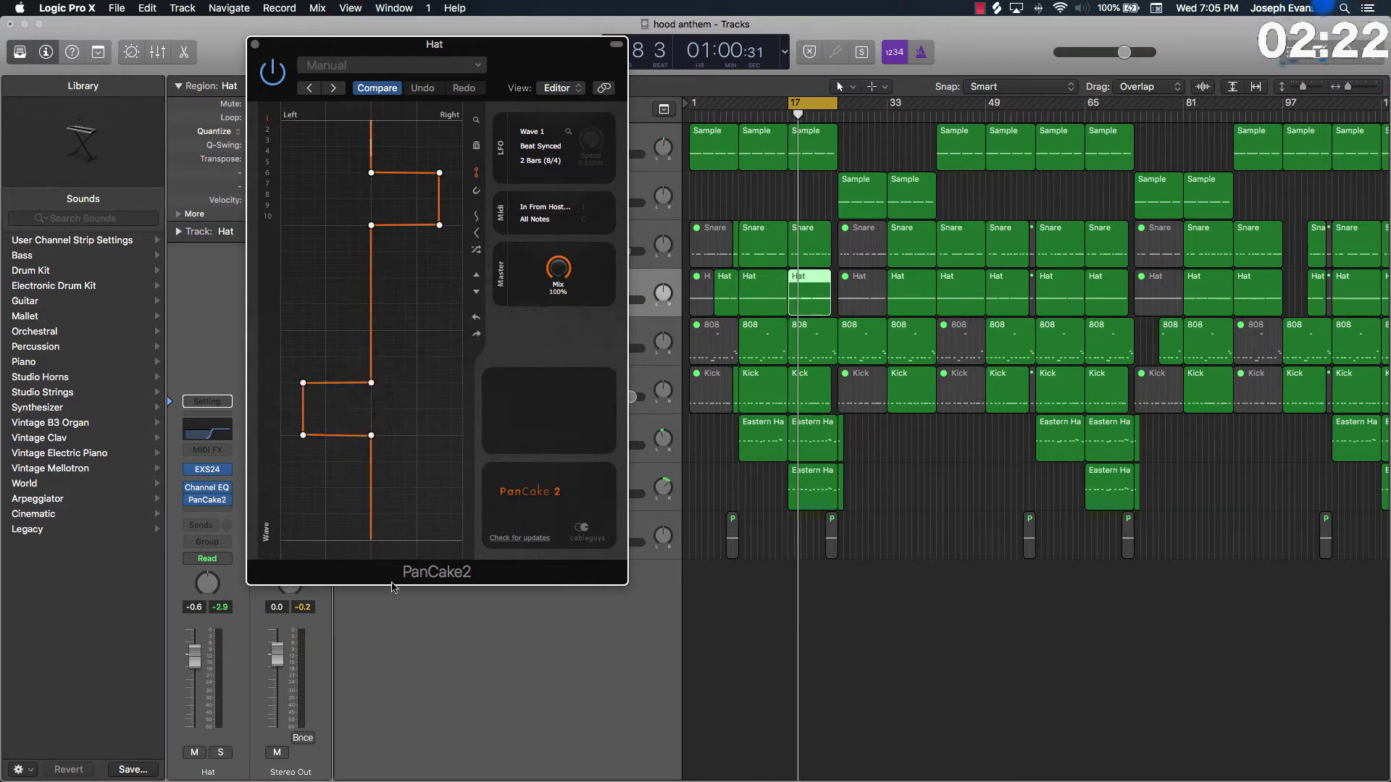
Step: Audition the pan pattern, close PanCake2 and pan the Hat track to +3
key(space)
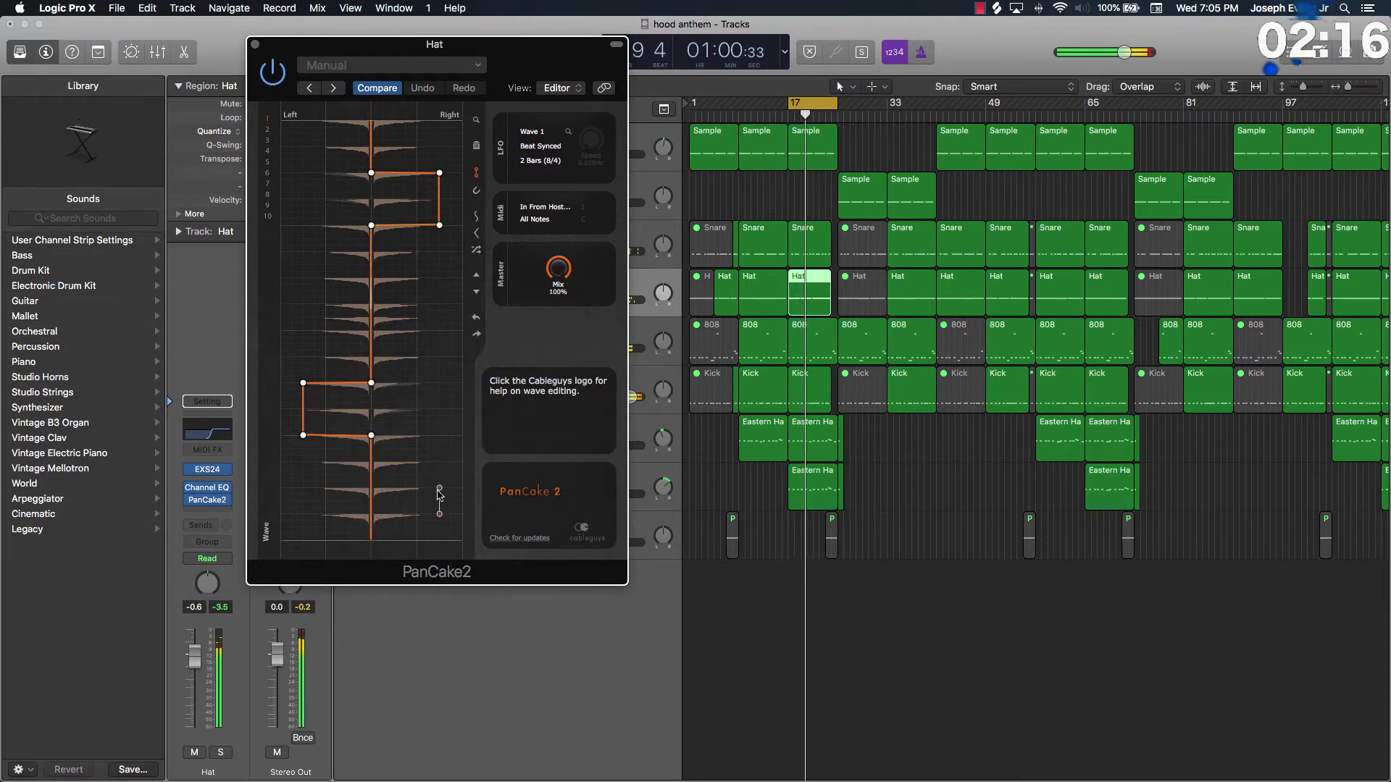
key(super+w)
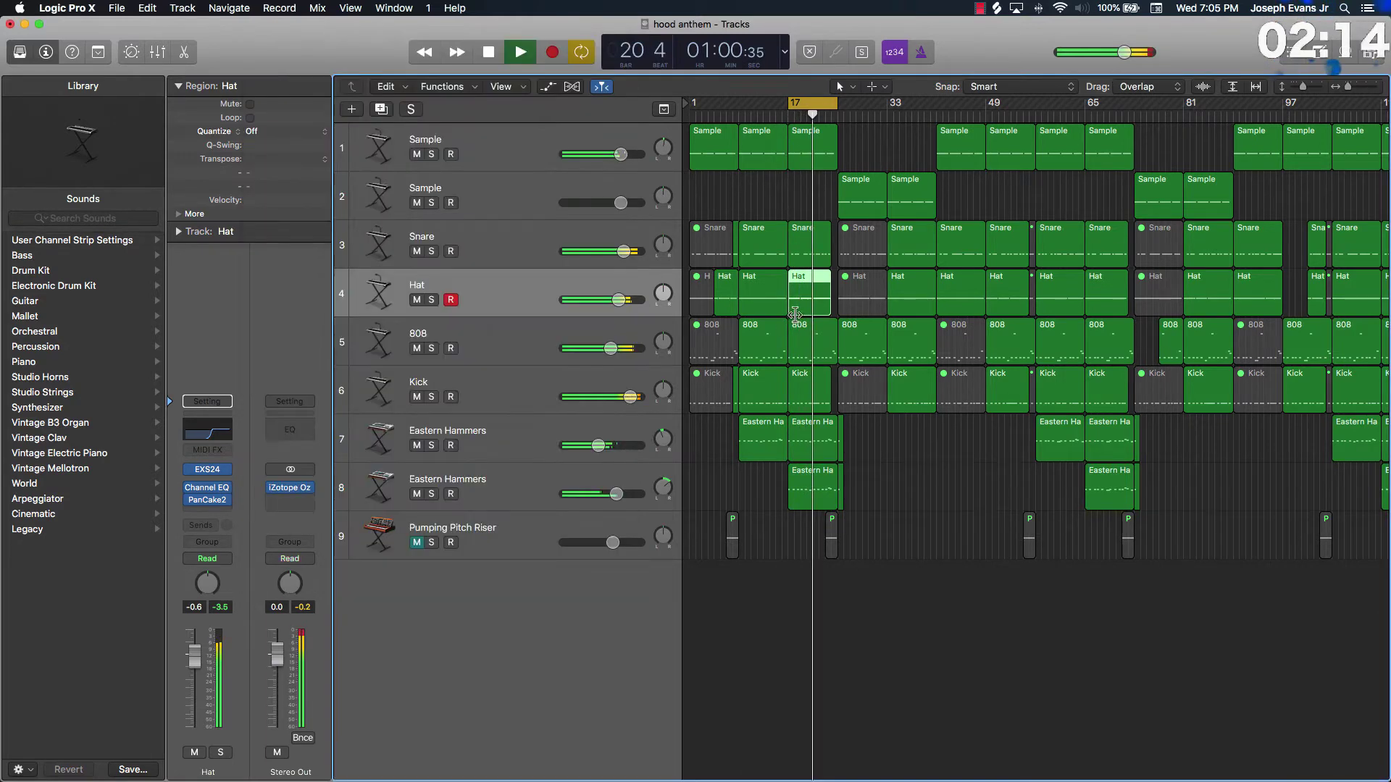
drag(665, 293, 666, 290)
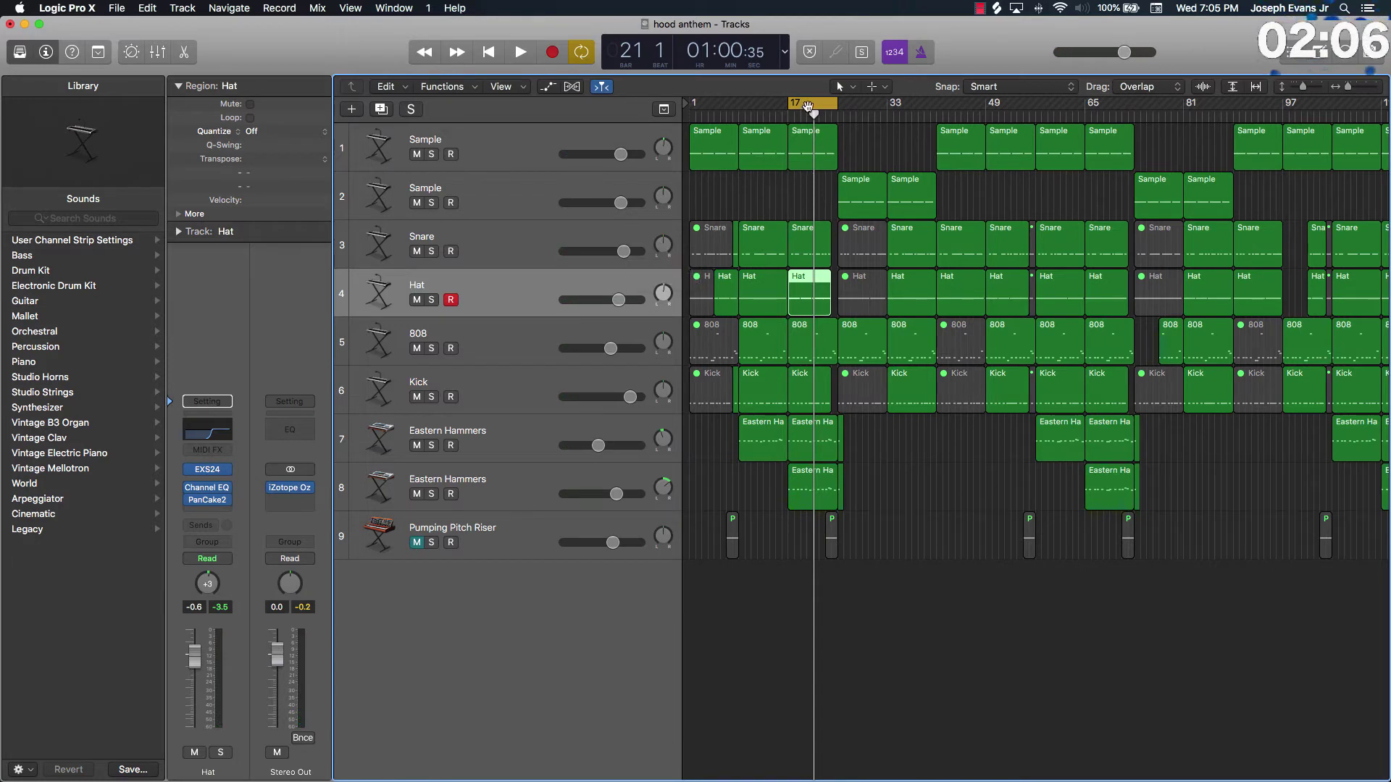
Step: Turn off the cycle and unmute the Pumping Pitch Riser track
click(910, 548)
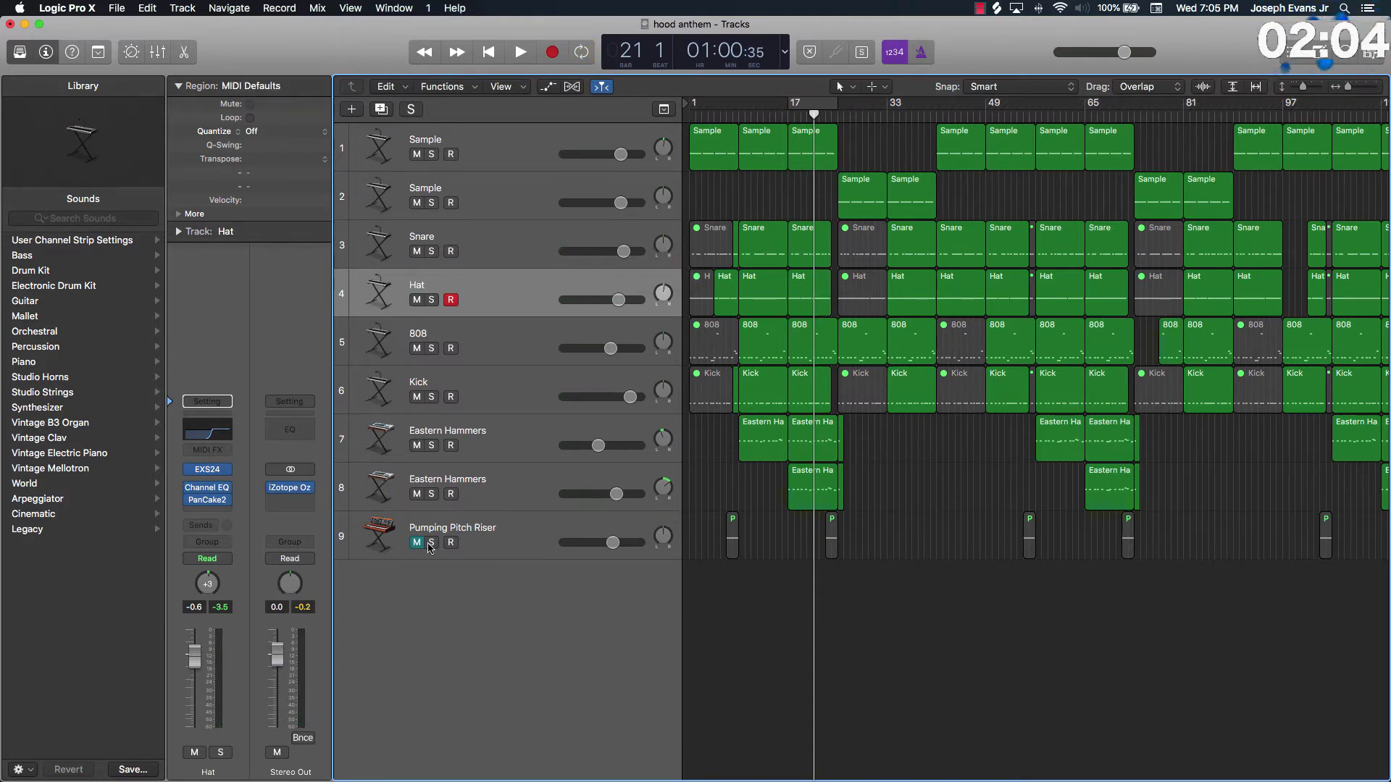
click(423, 544)
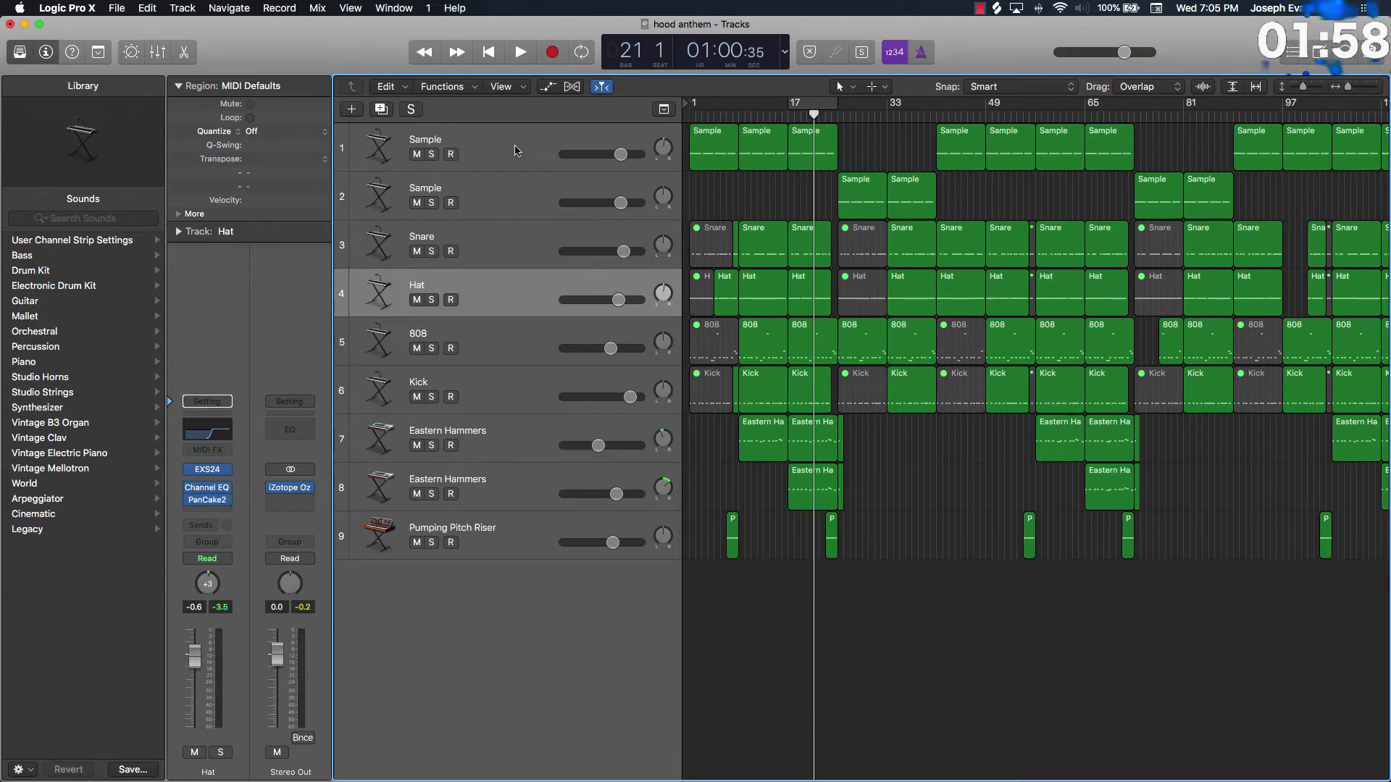
Step: Reset the peak levels in the Mixer and copy the first Sample track's Channel EQ ahead of HalfTime on the second Sample track
click(166, 53)
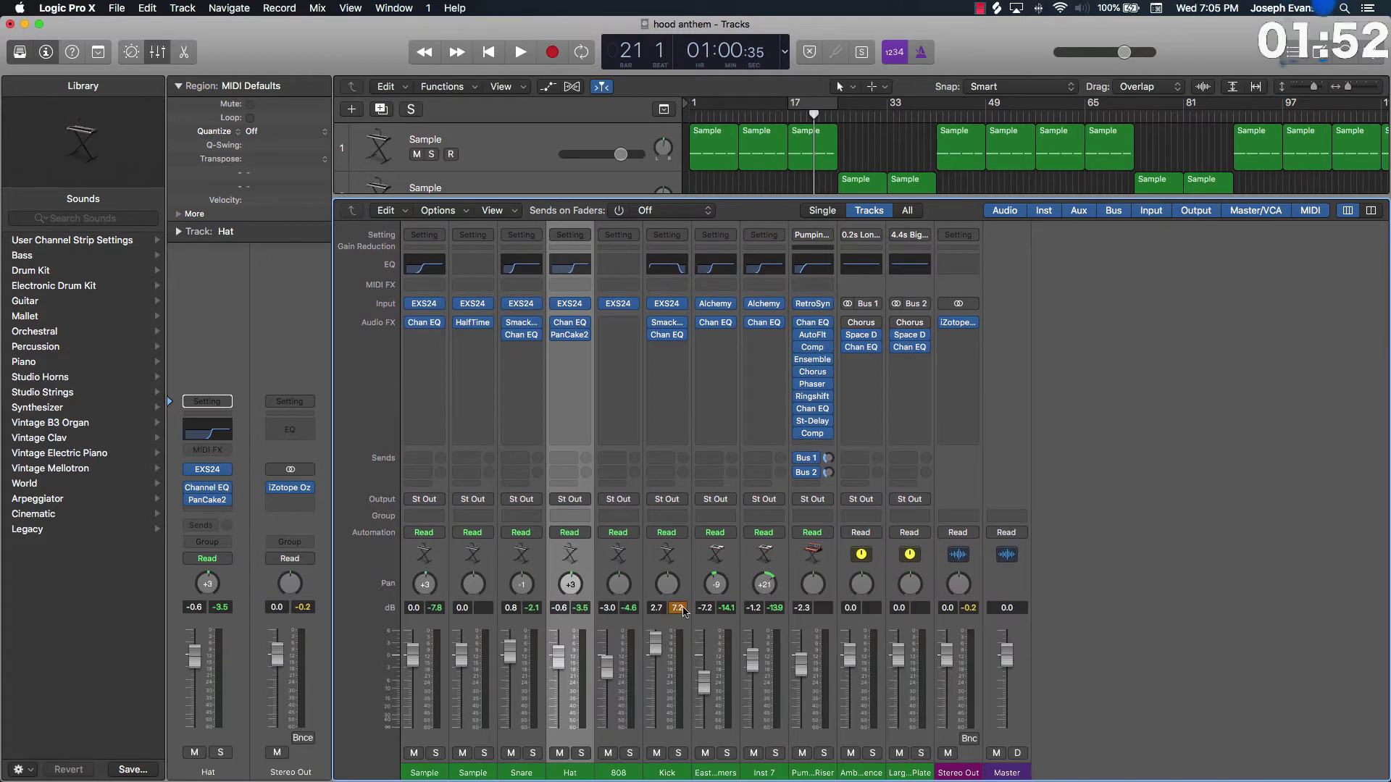
click(679, 609)
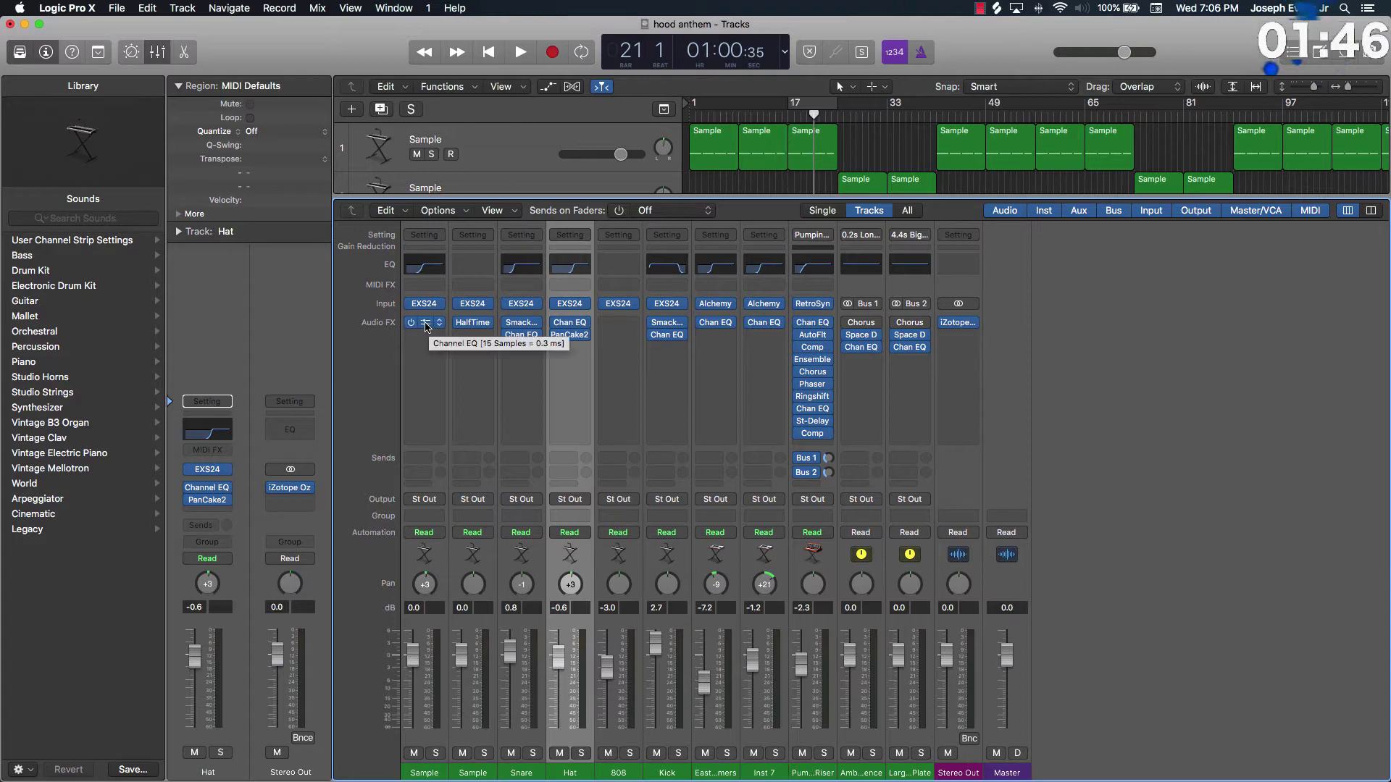
drag(430, 327, 482, 338)
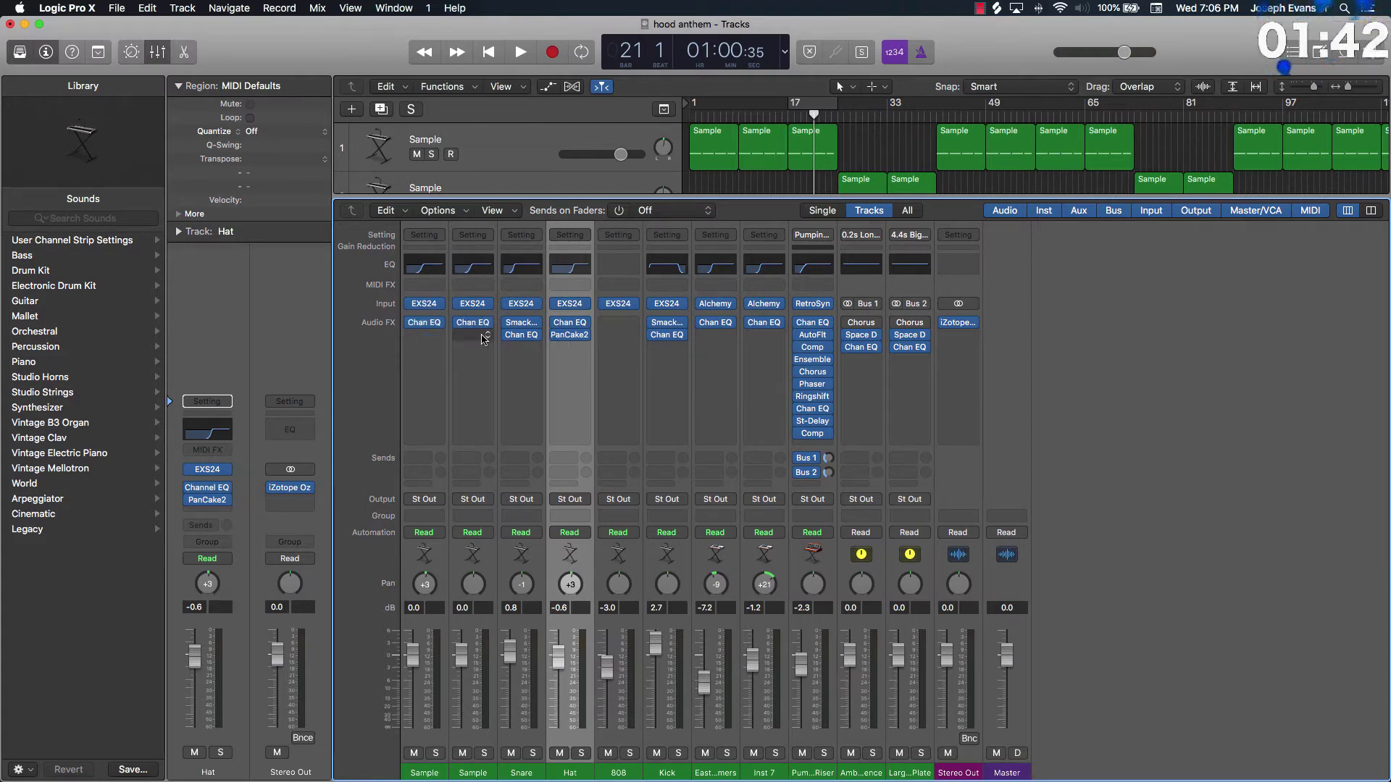
key(super+z)
mouse_move(473, 326)
mouse_down()
mouse_move(472, 347)
mouse_move(464, 327)
mouse_move(474, 335)
mouse_up()
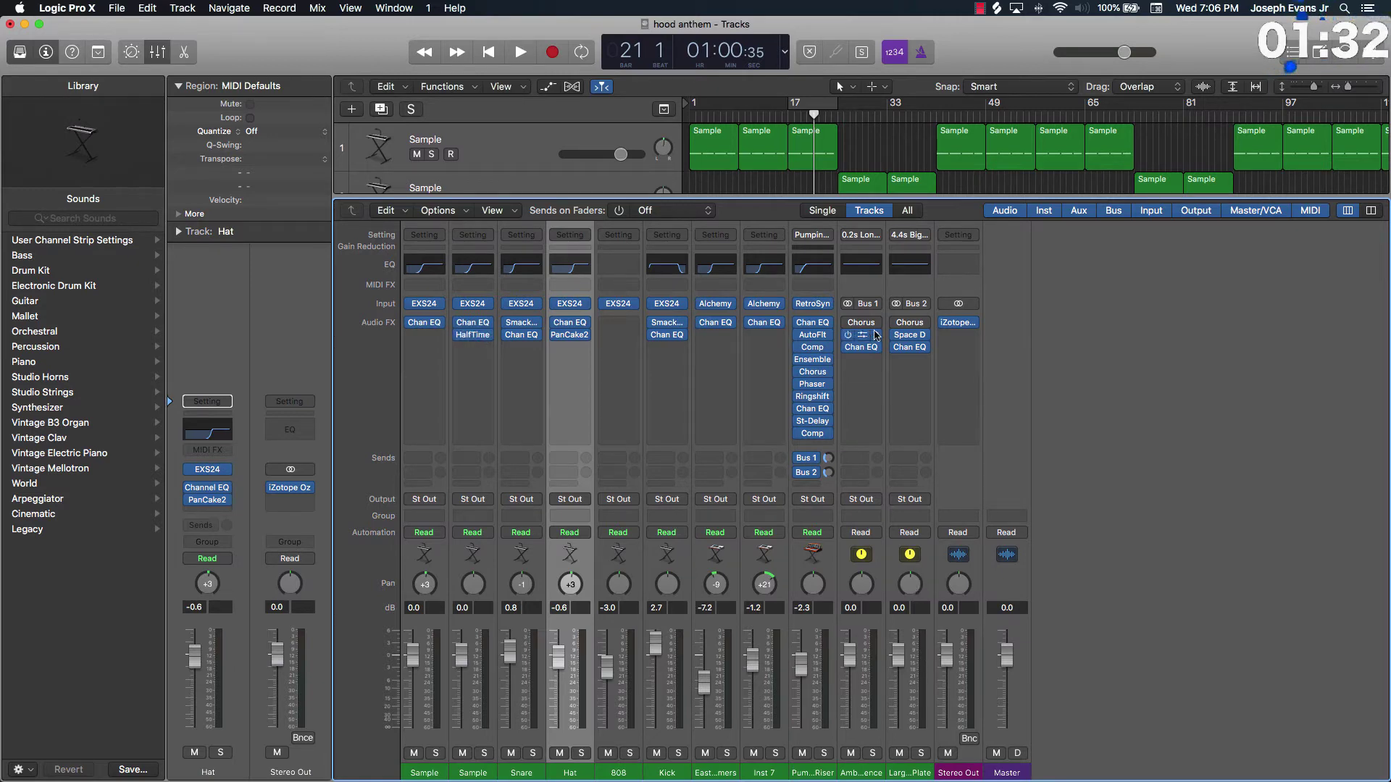
Step: Close the Mixer and insert a stereo PanCake2 on the Pumping Pitch Riser track
key(p)
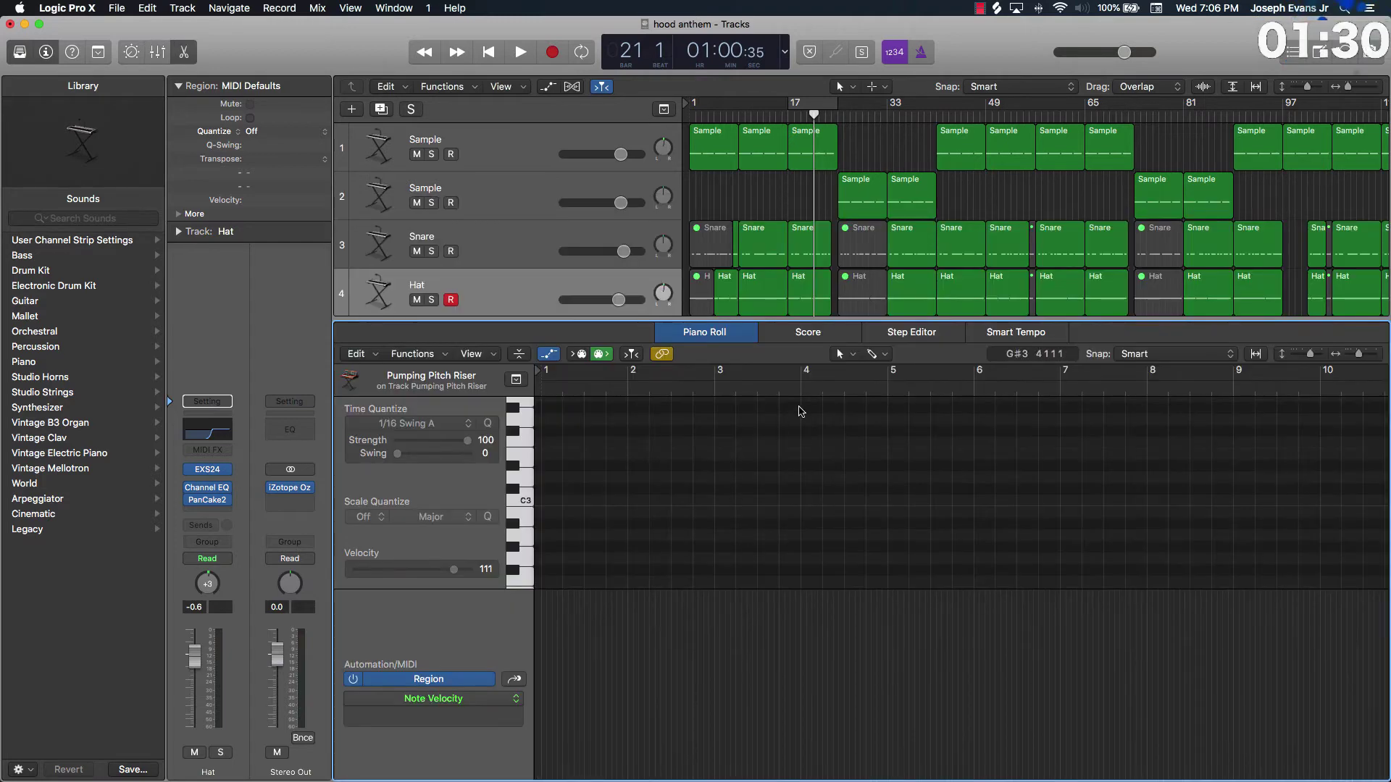
key(p)
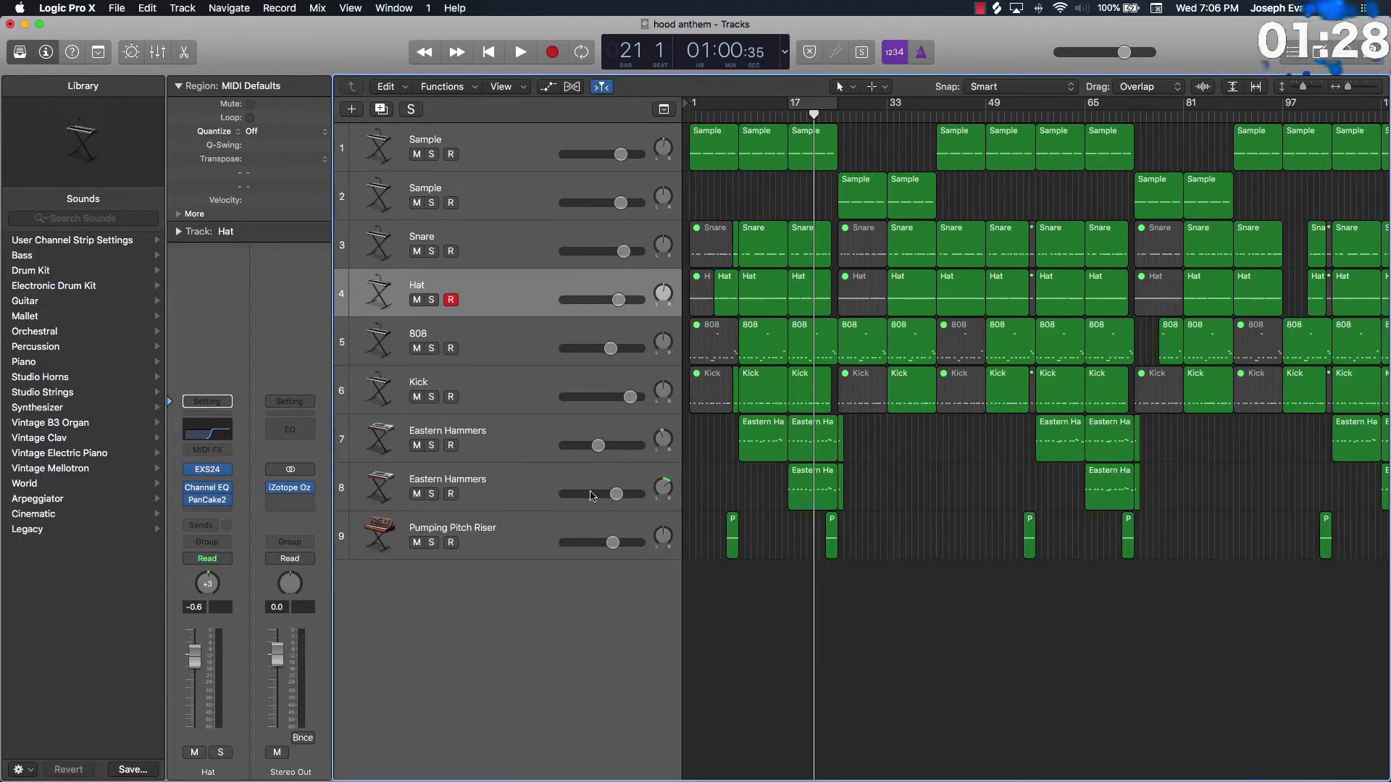
click(580, 525)
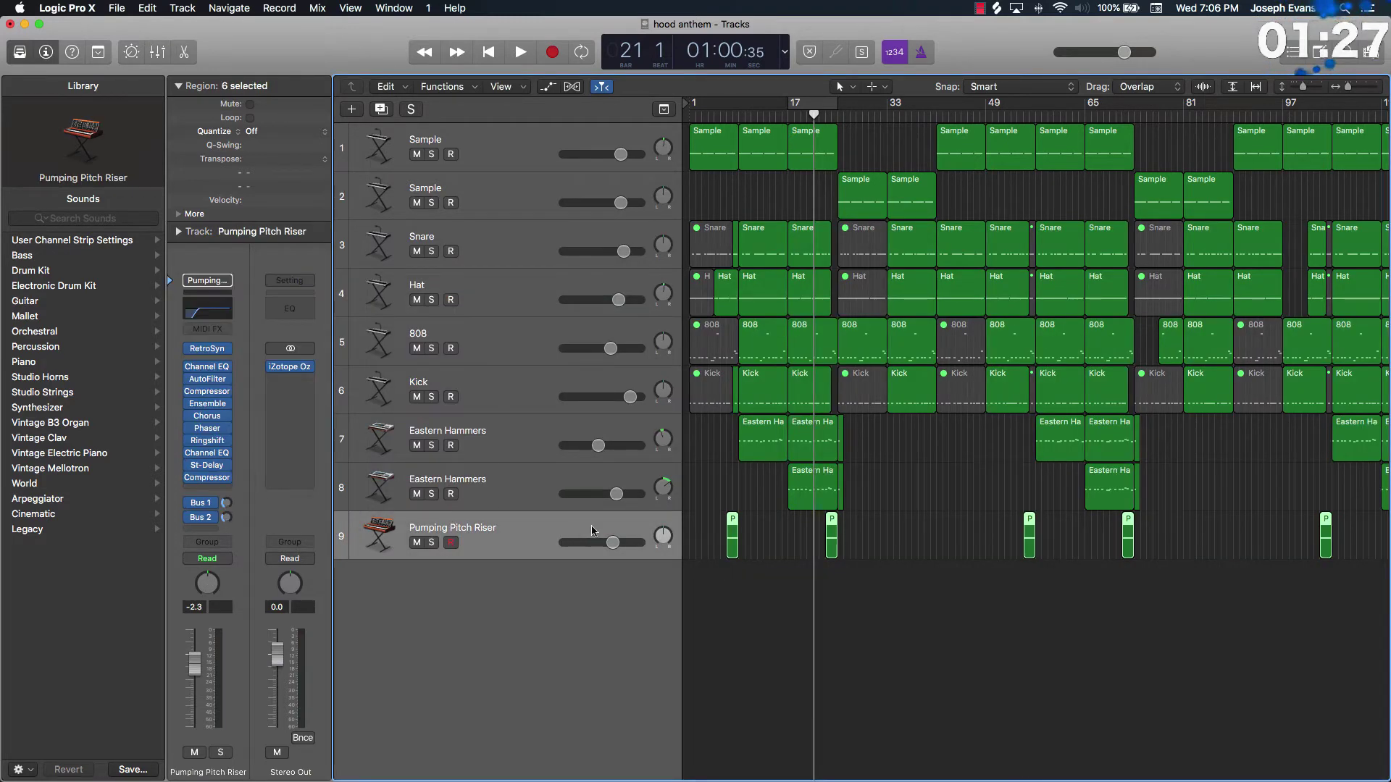
click(667, 538)
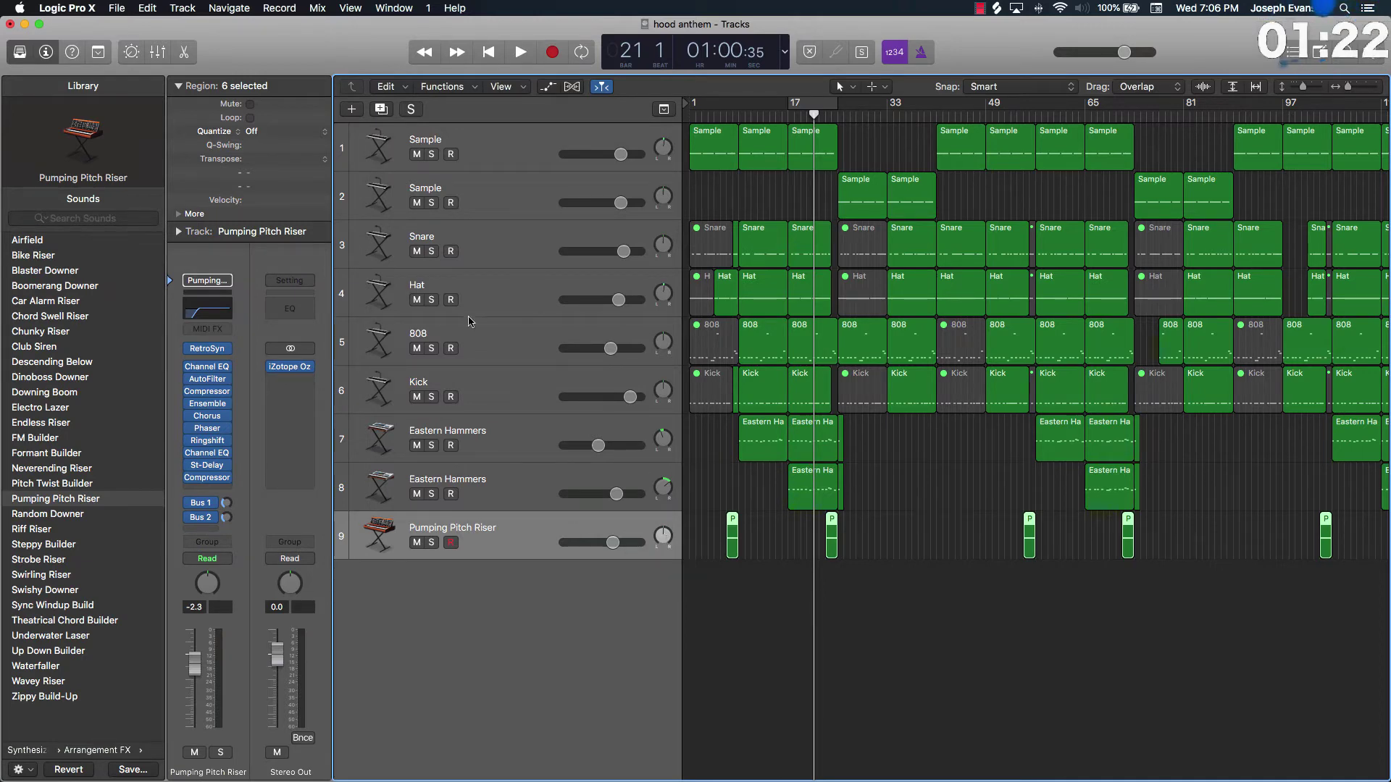
click(219, 489)
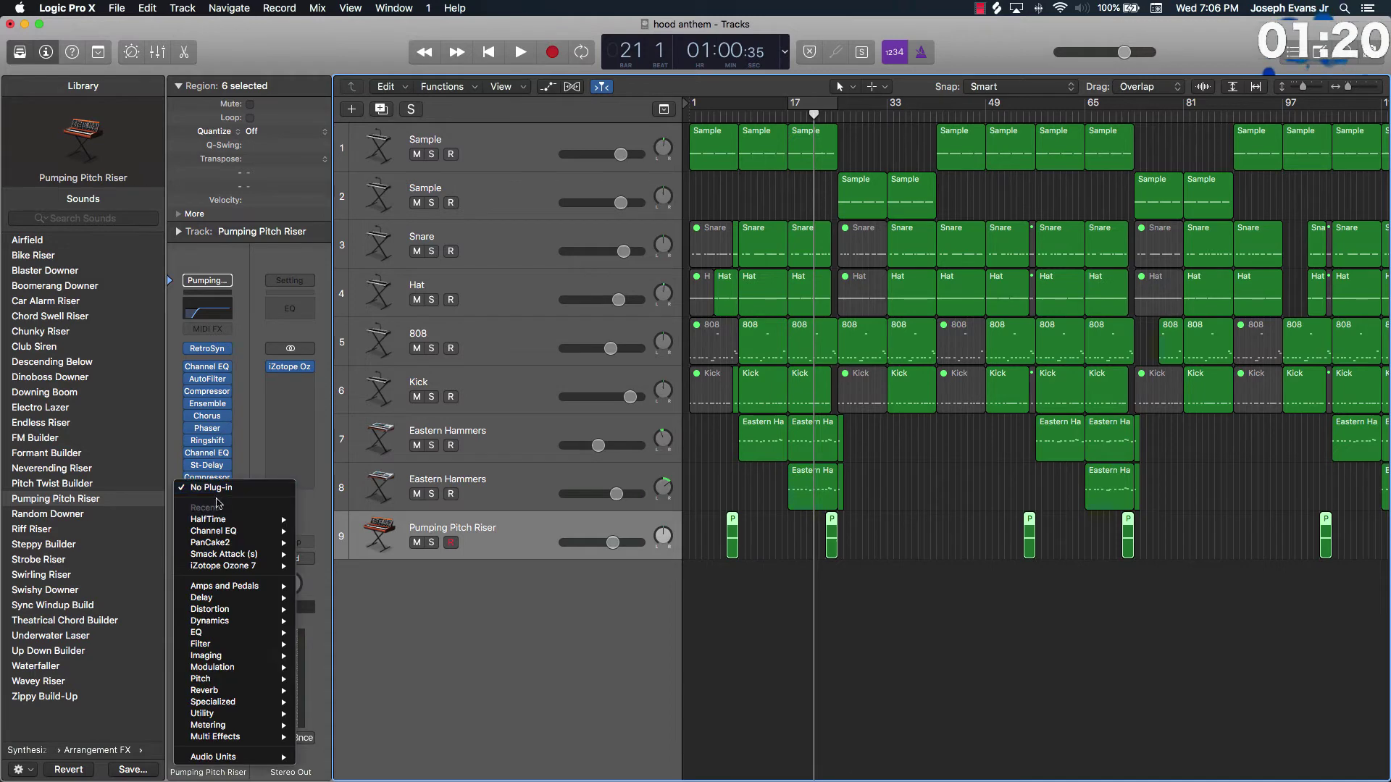
mouse_move(235, 547)
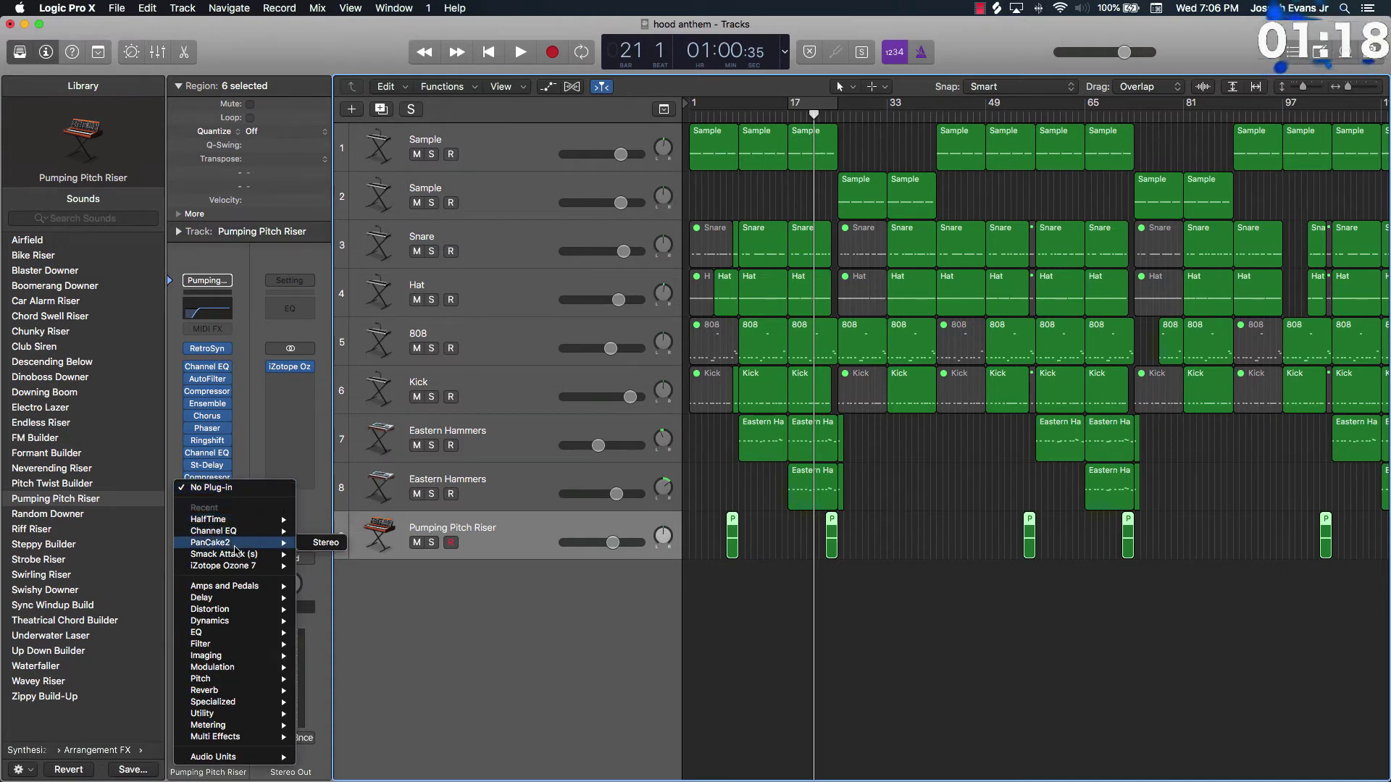
click(321, 545)
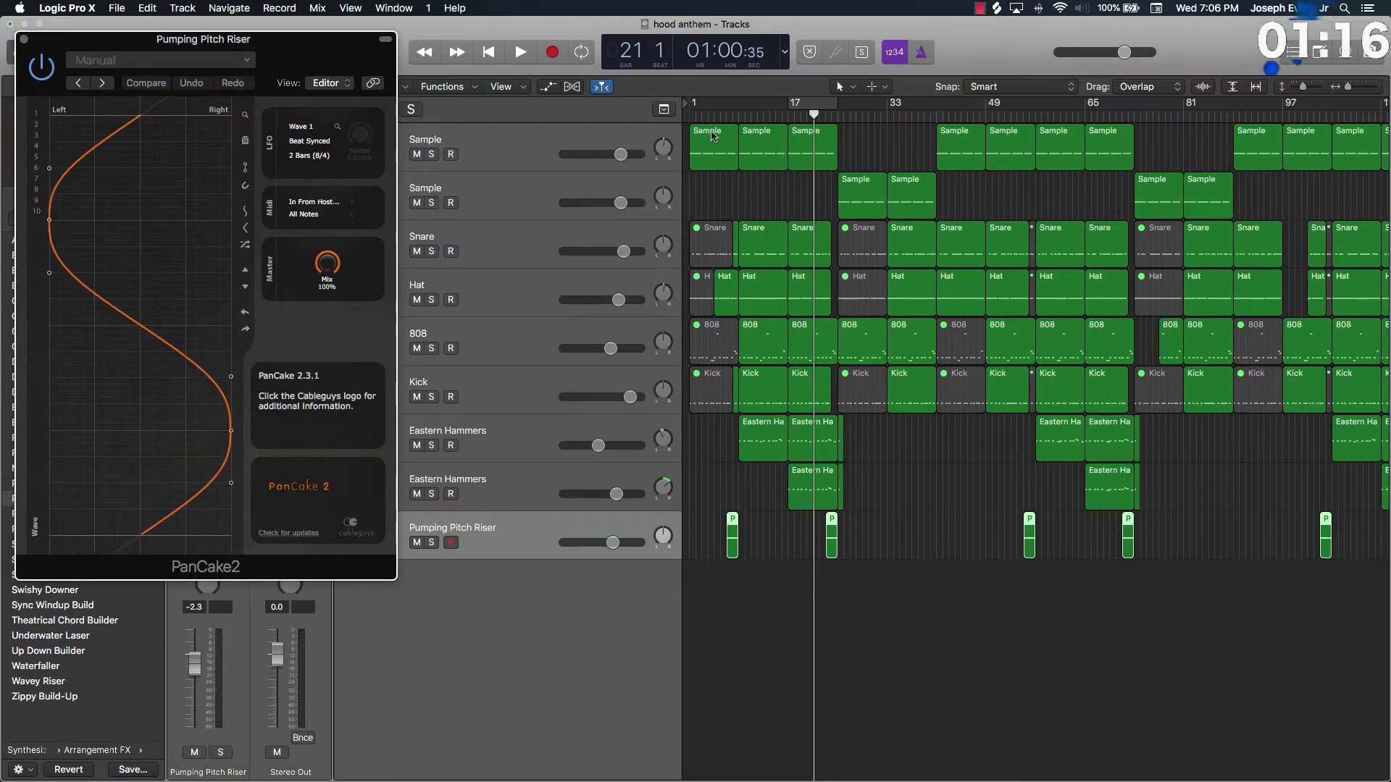
Step: Play the arrangement from shortly before the first Pumping Pitch Riser region to audition its panning
right_click(720, 122)
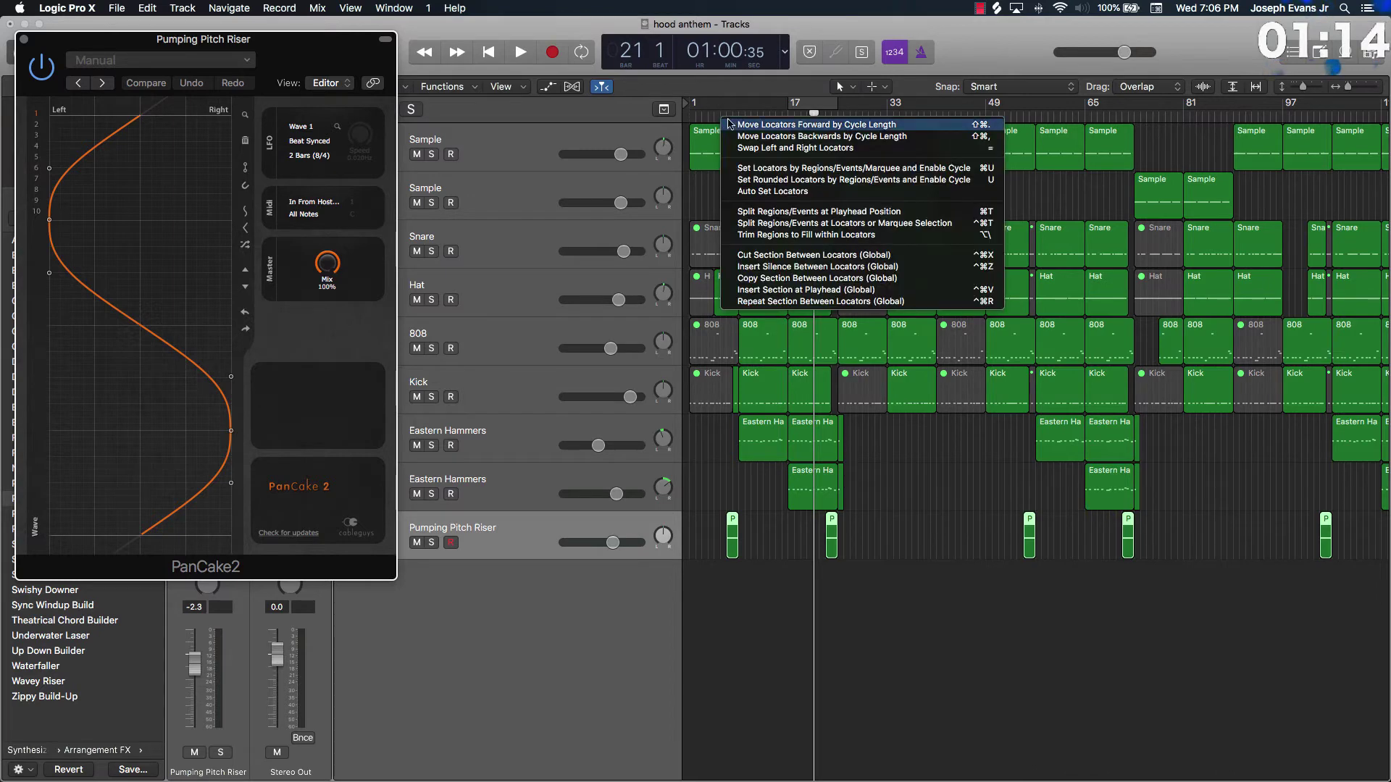
click(714, 122)
click(719, 118)
key(space)
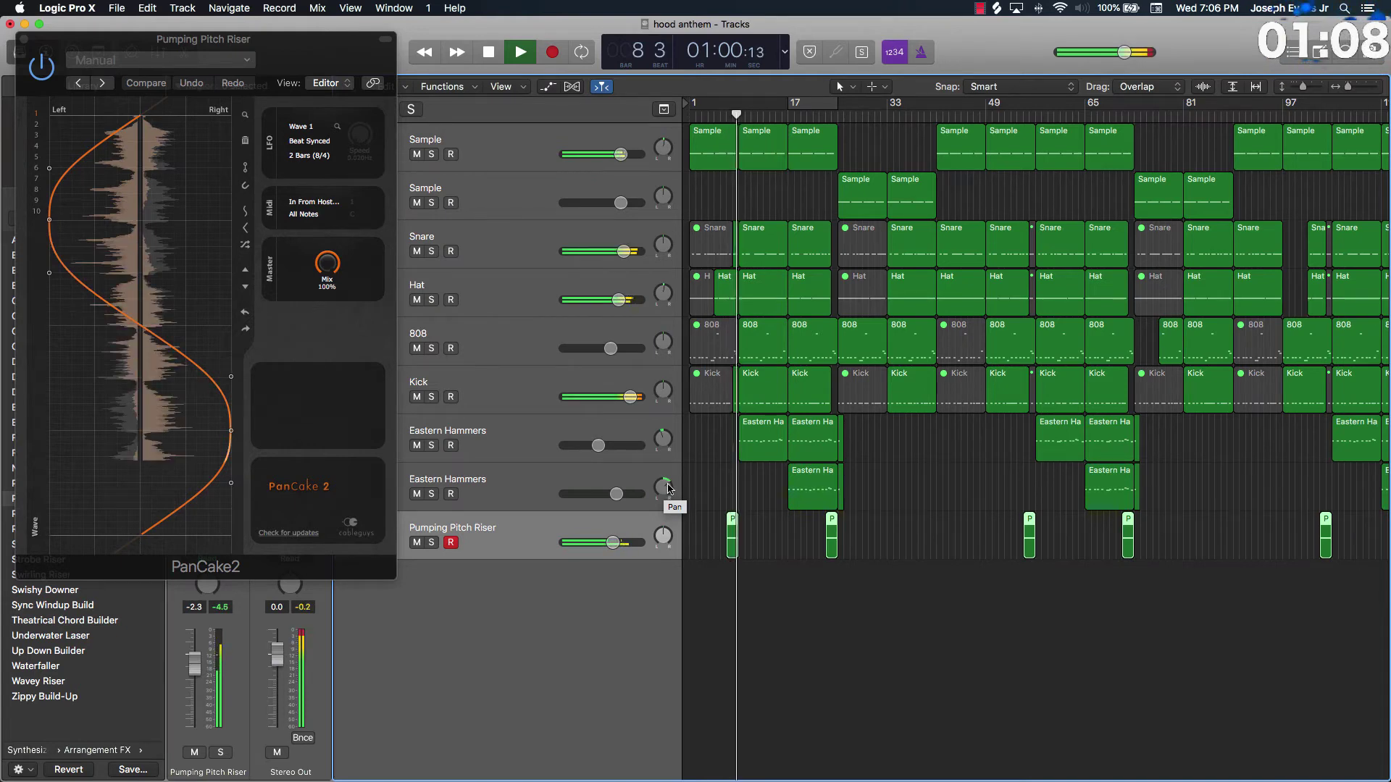
Step: Stop playback and pull the points of the PanCake2 curve's Left bulge inward to narrow the riser's leftward panning swing
key(space)
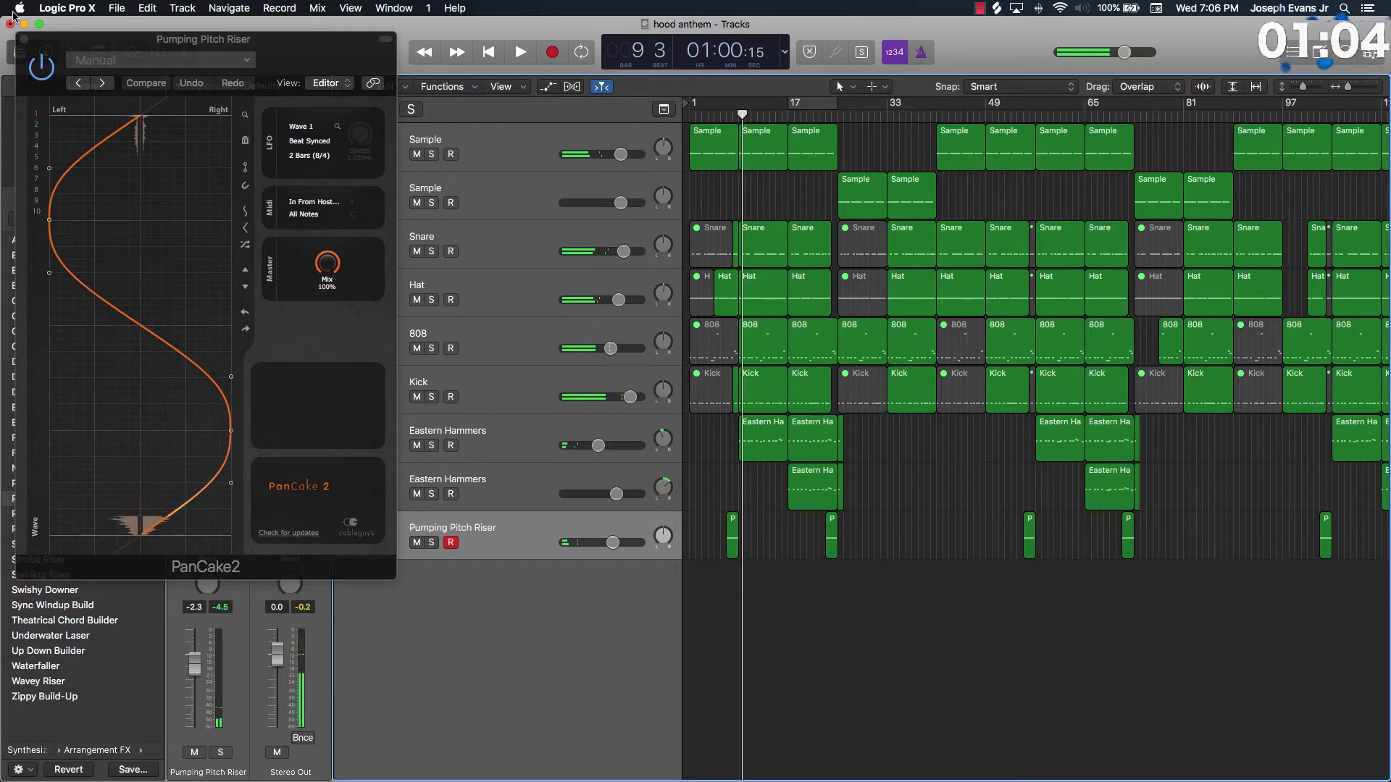
drag(49, 168, 68, 169)
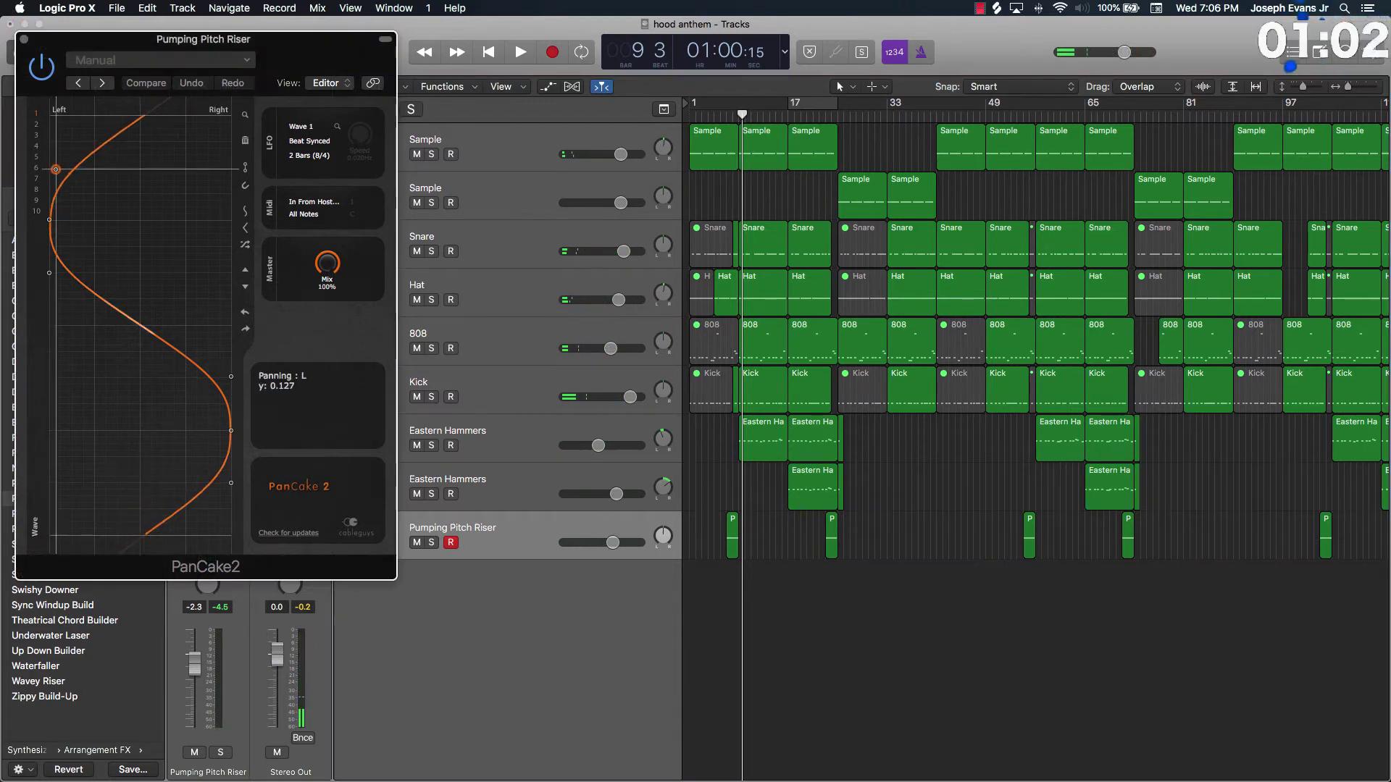
drag(53, 228, 73, 226)
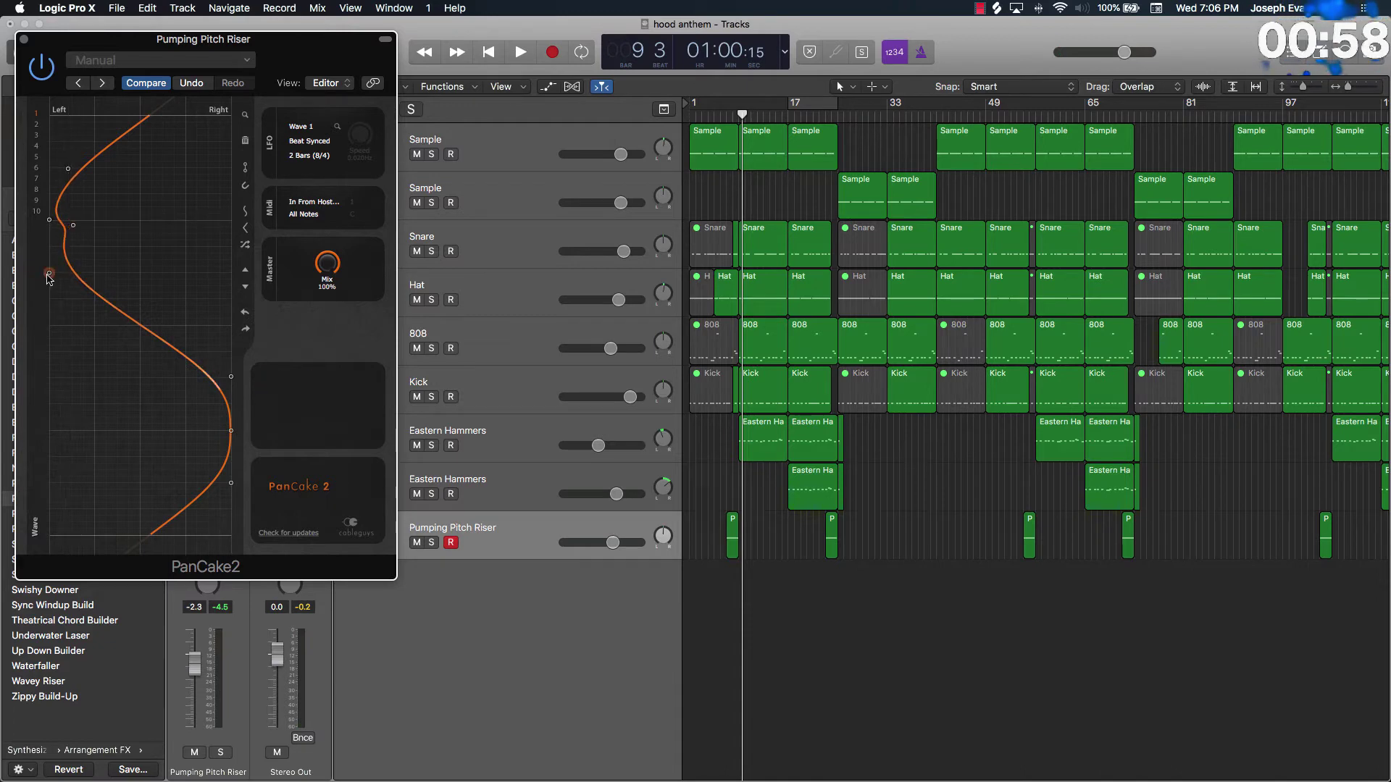
drag(50, 272, 83, 272)
drag(69, 170, 96, 161)
drag(49, 220, 71, 226)
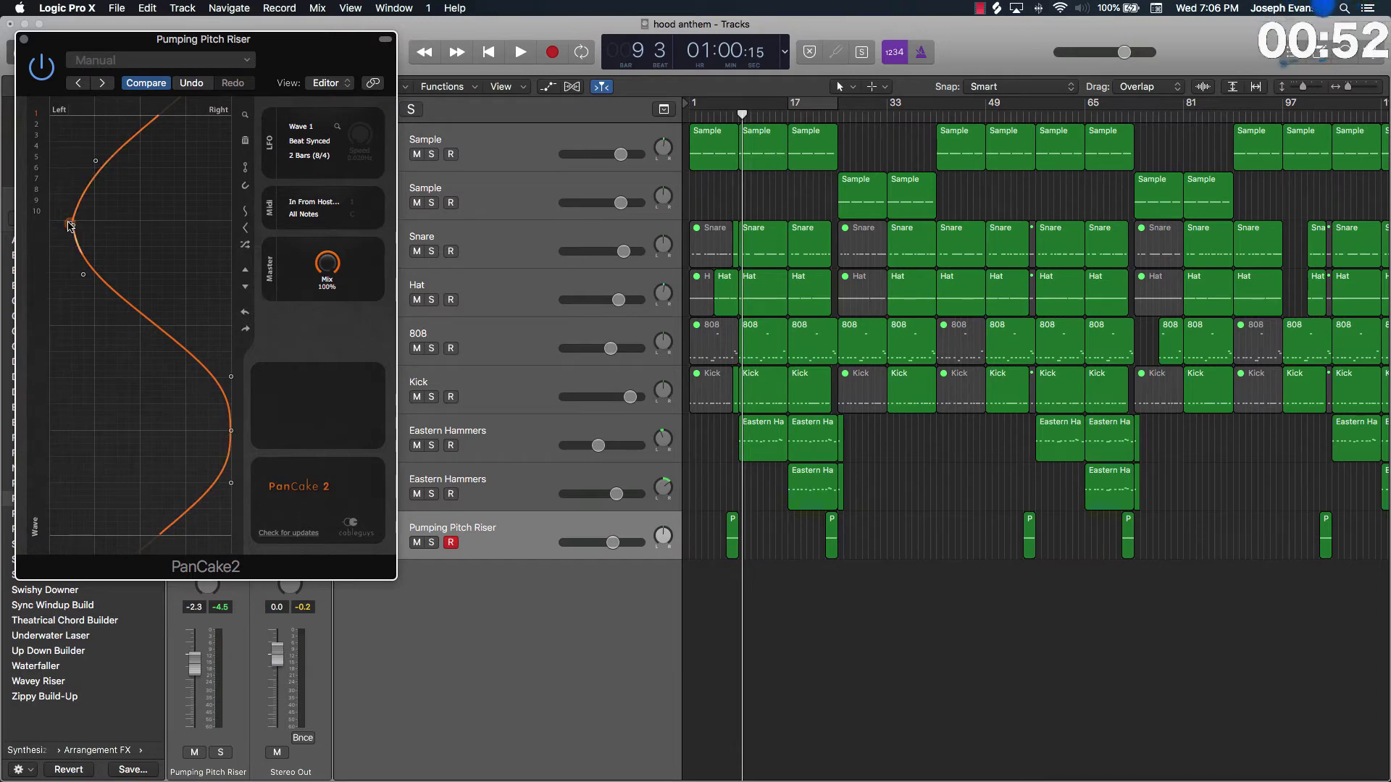
Step: Pull the points of the PanCake2 curve's Right bulge inward to match, close the plug-in and disarm recording on Pumping Pitch Riser
drag(230, 376, 205, 377)
drag(231, 430, 206, 430)
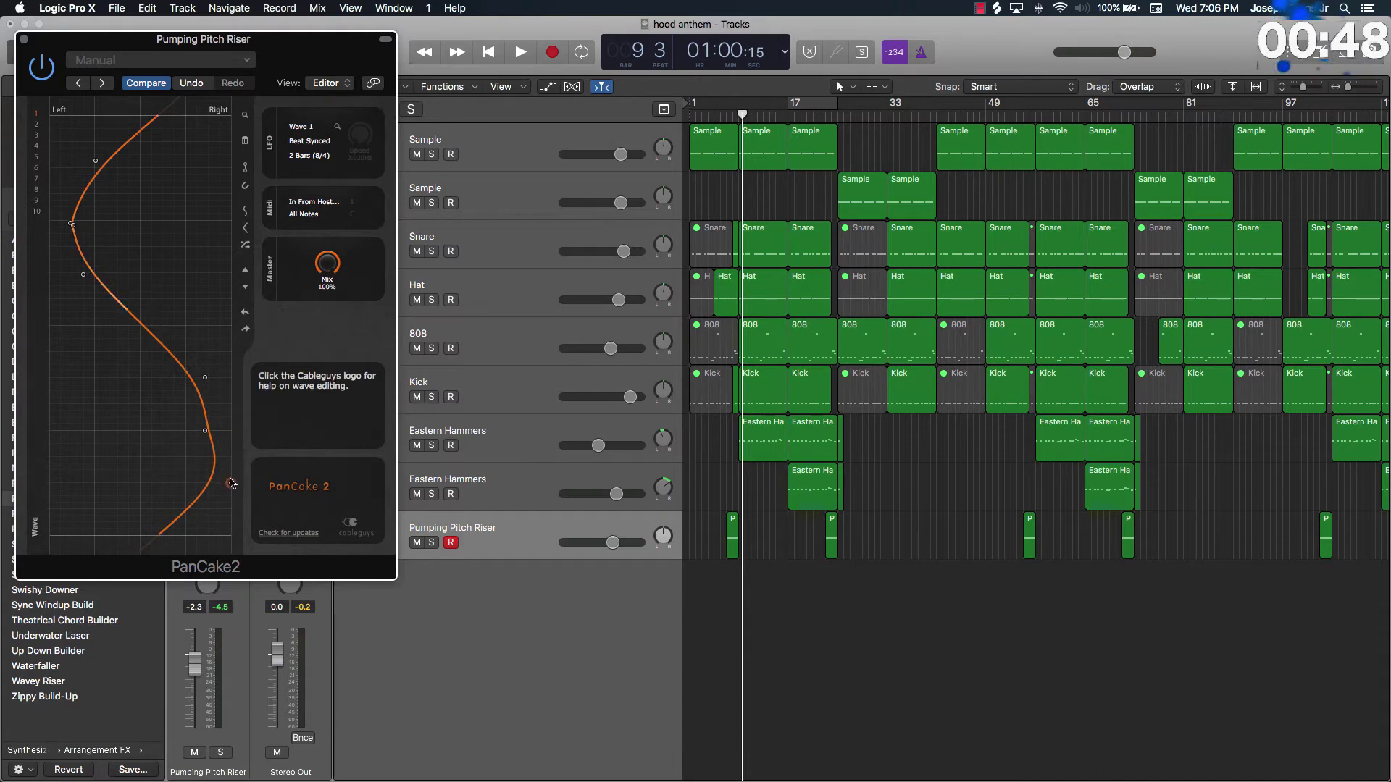
drag(230, 483, 197, 484)
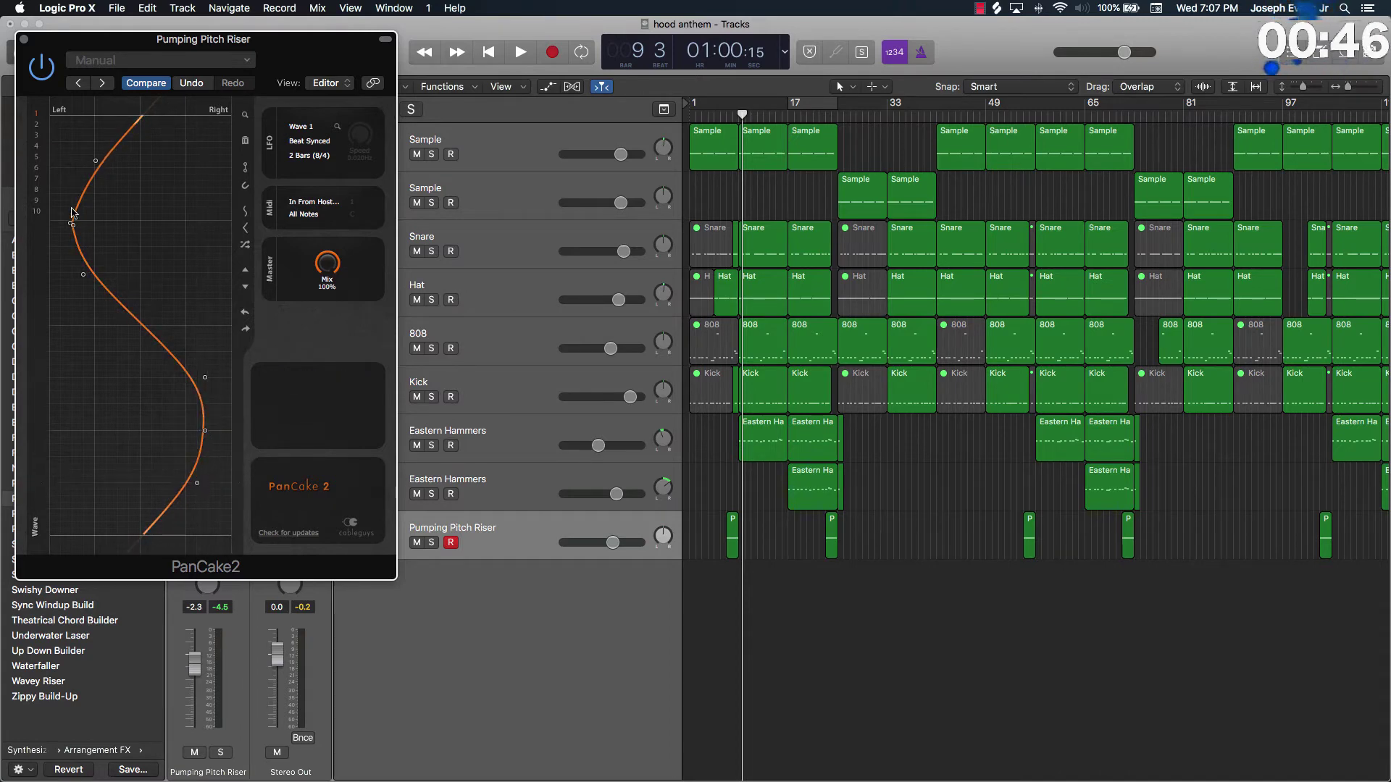
drag(71, 223, 73, 217)
click(24, 39)
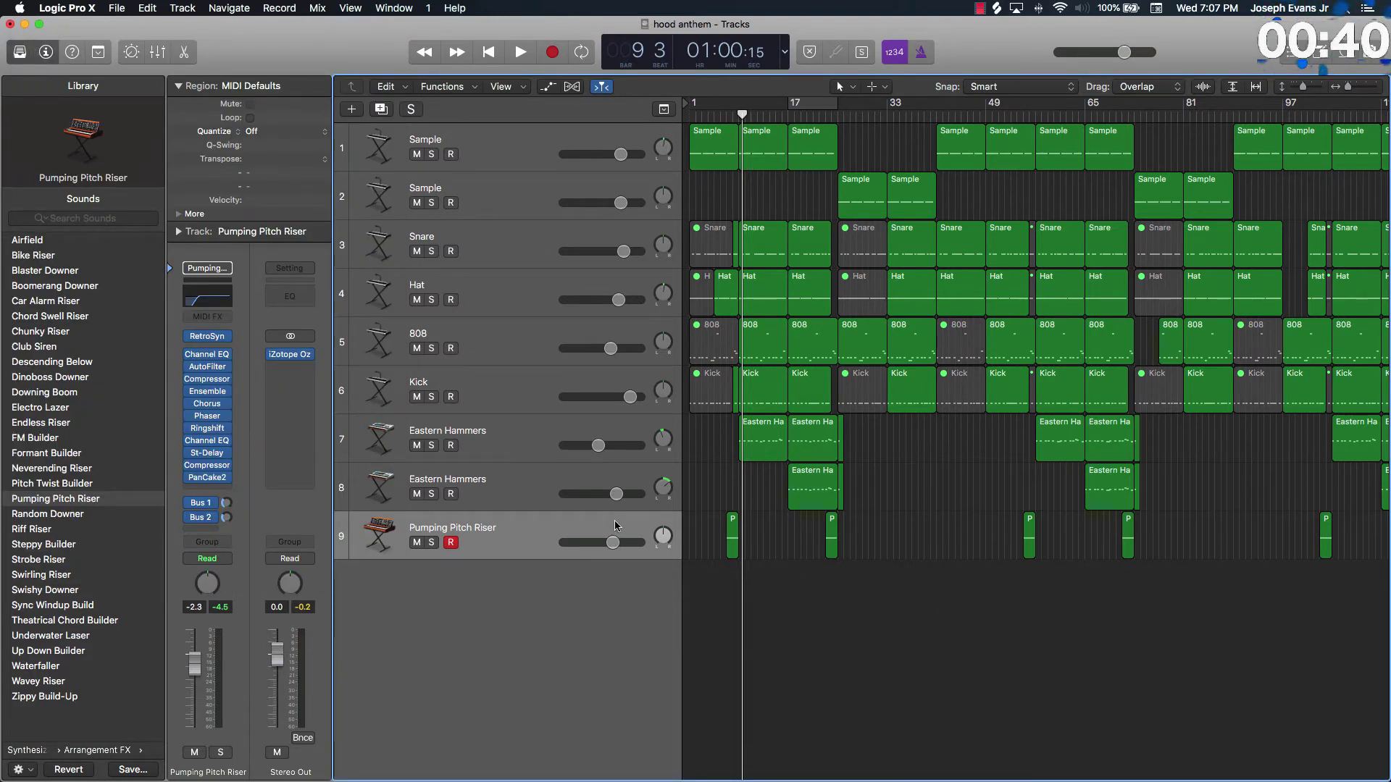
click(451, 543)
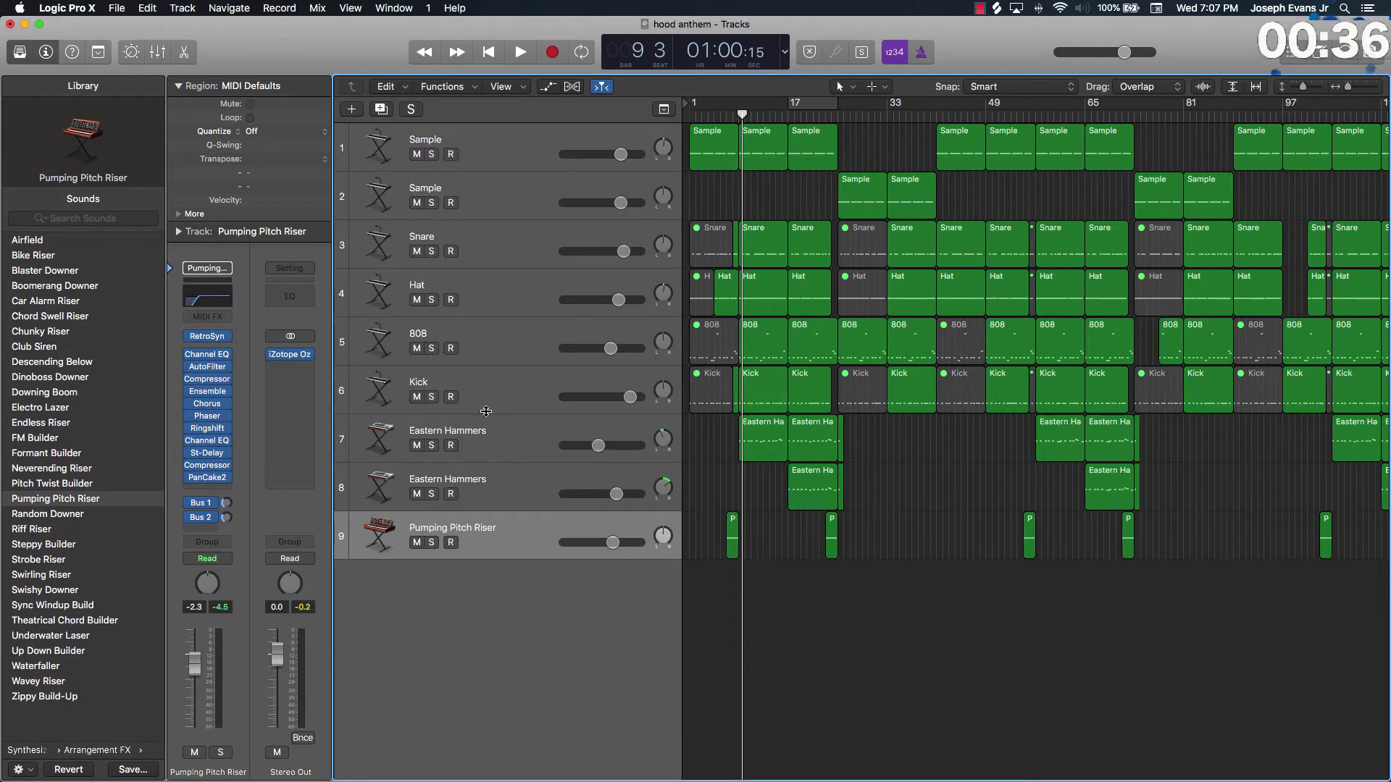
Step: Add a send to Bus 3 on the Hat track
click(509, 290)
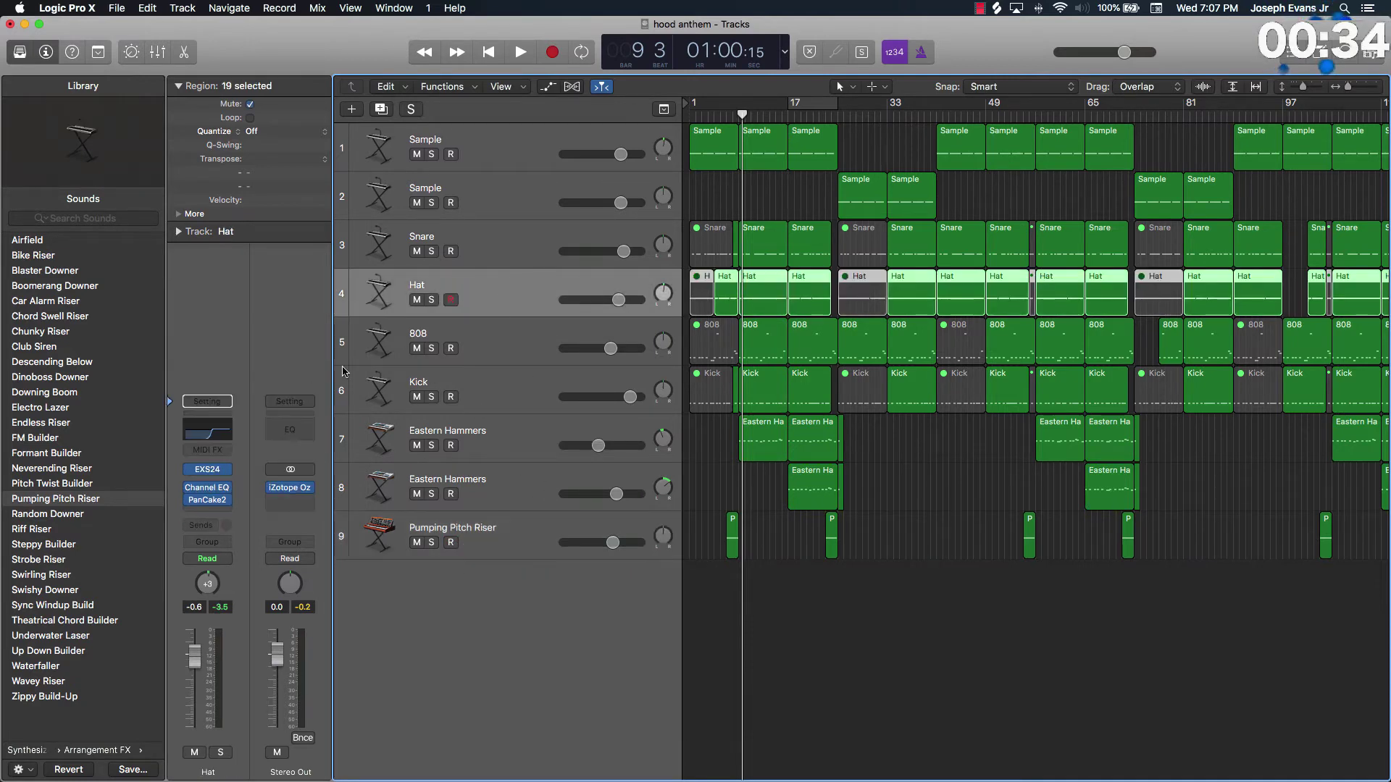
click(210, 527)
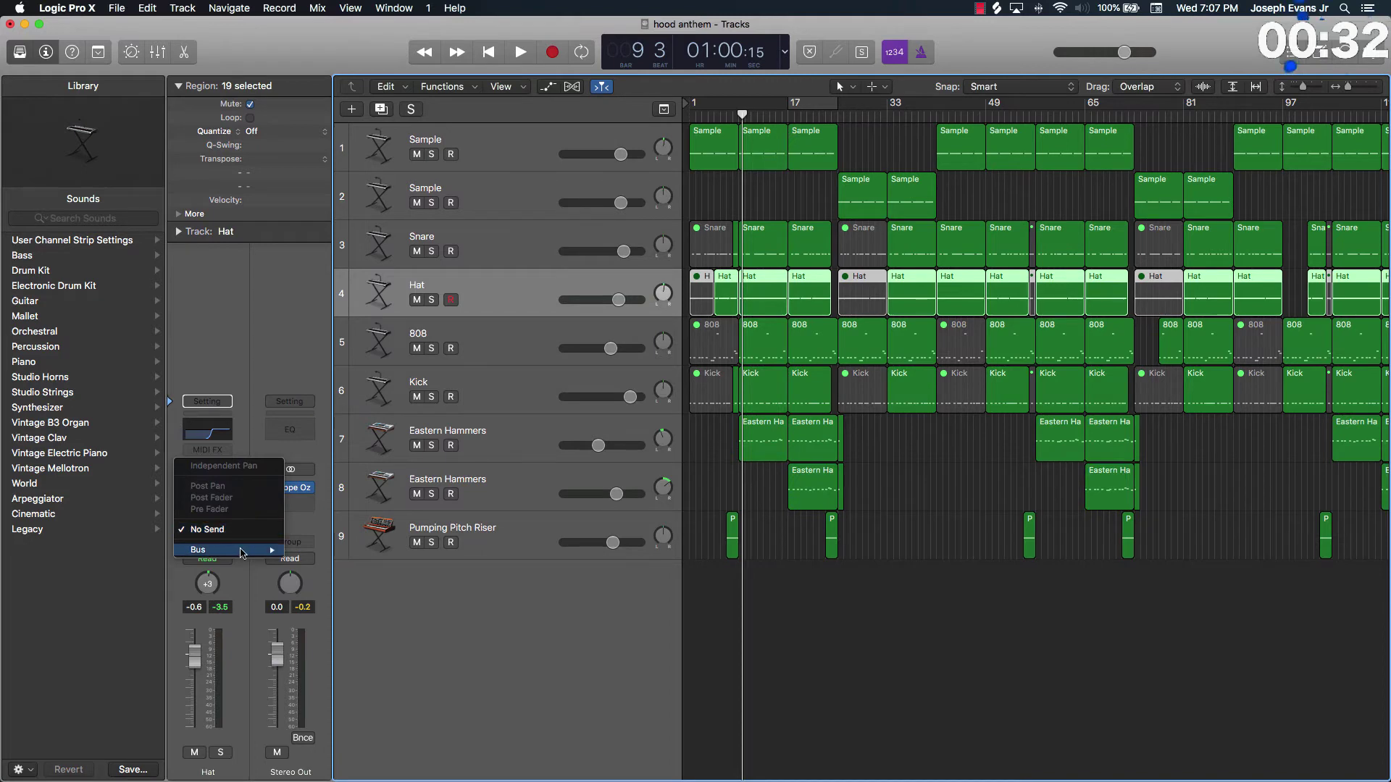
mouse_move(247, 552)
click(234, 360)
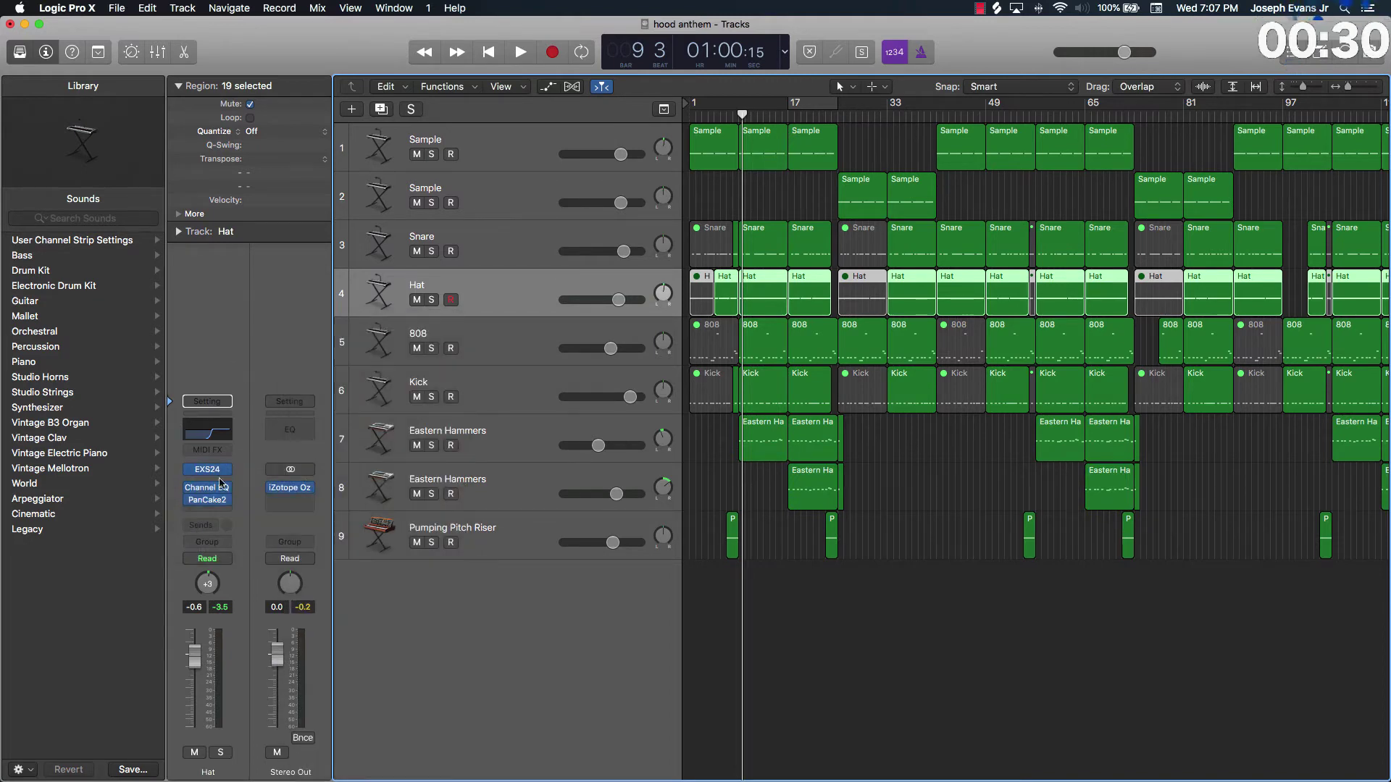
click(212, 527)
mouse_move(218, 552)
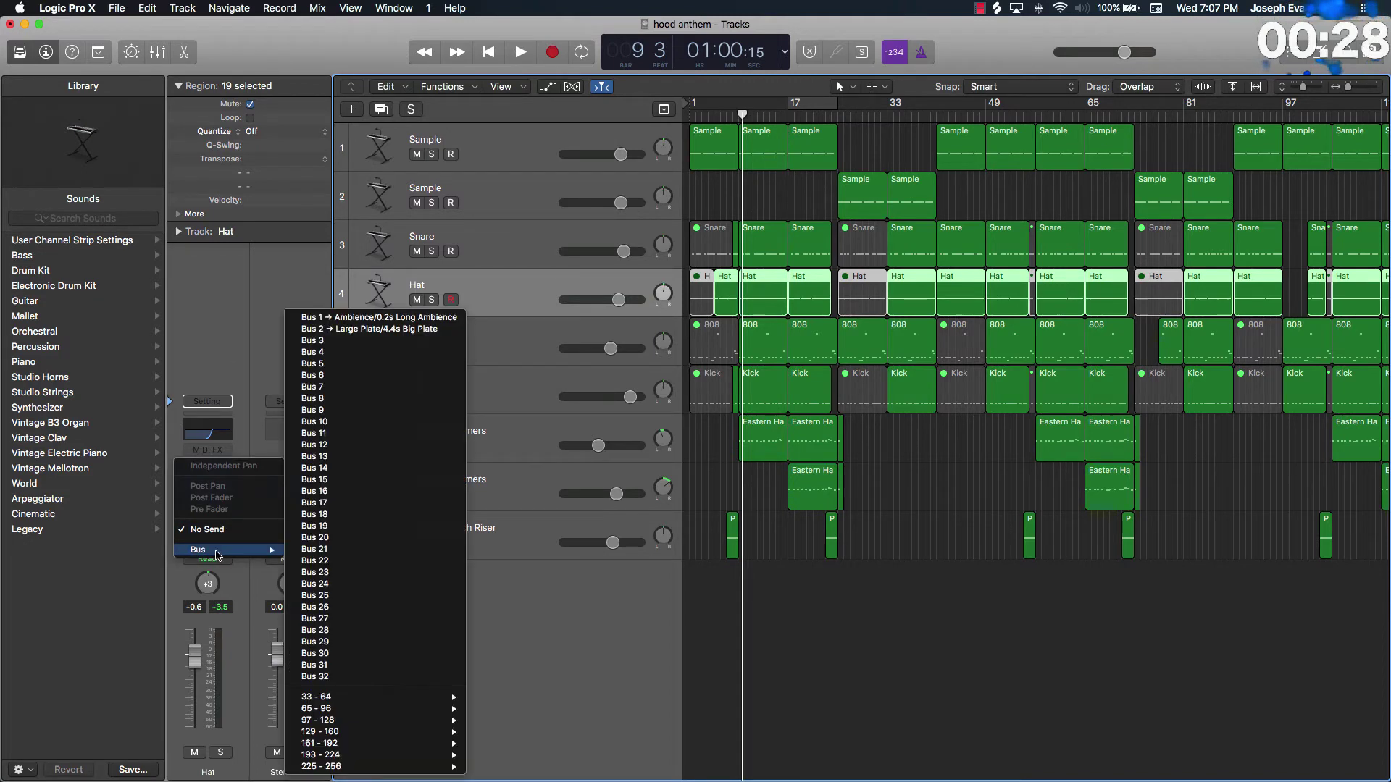
click(386, 341)
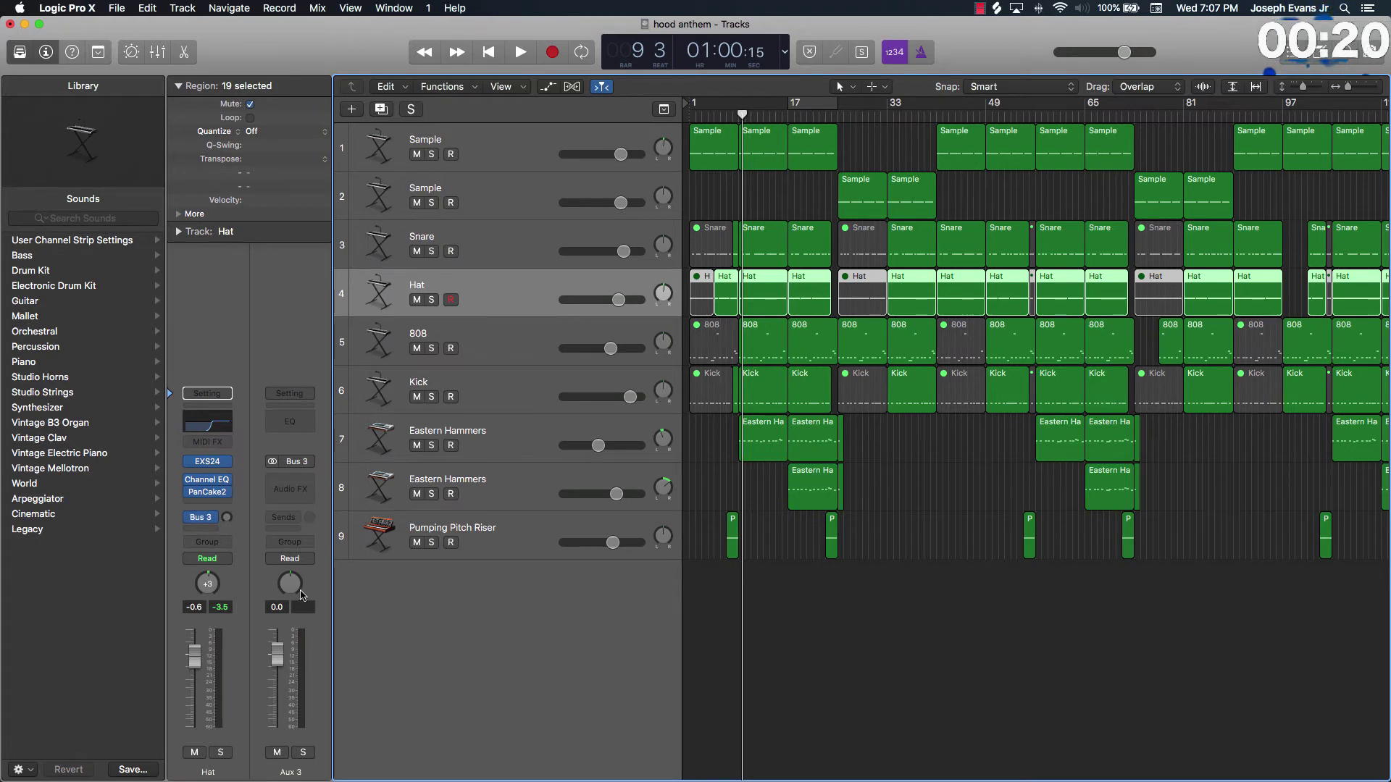
Step: Insert a stereo ValhallaRoom reverb on the Aux 3 channel fed by Bus 3 and close its window
click(303, 479)
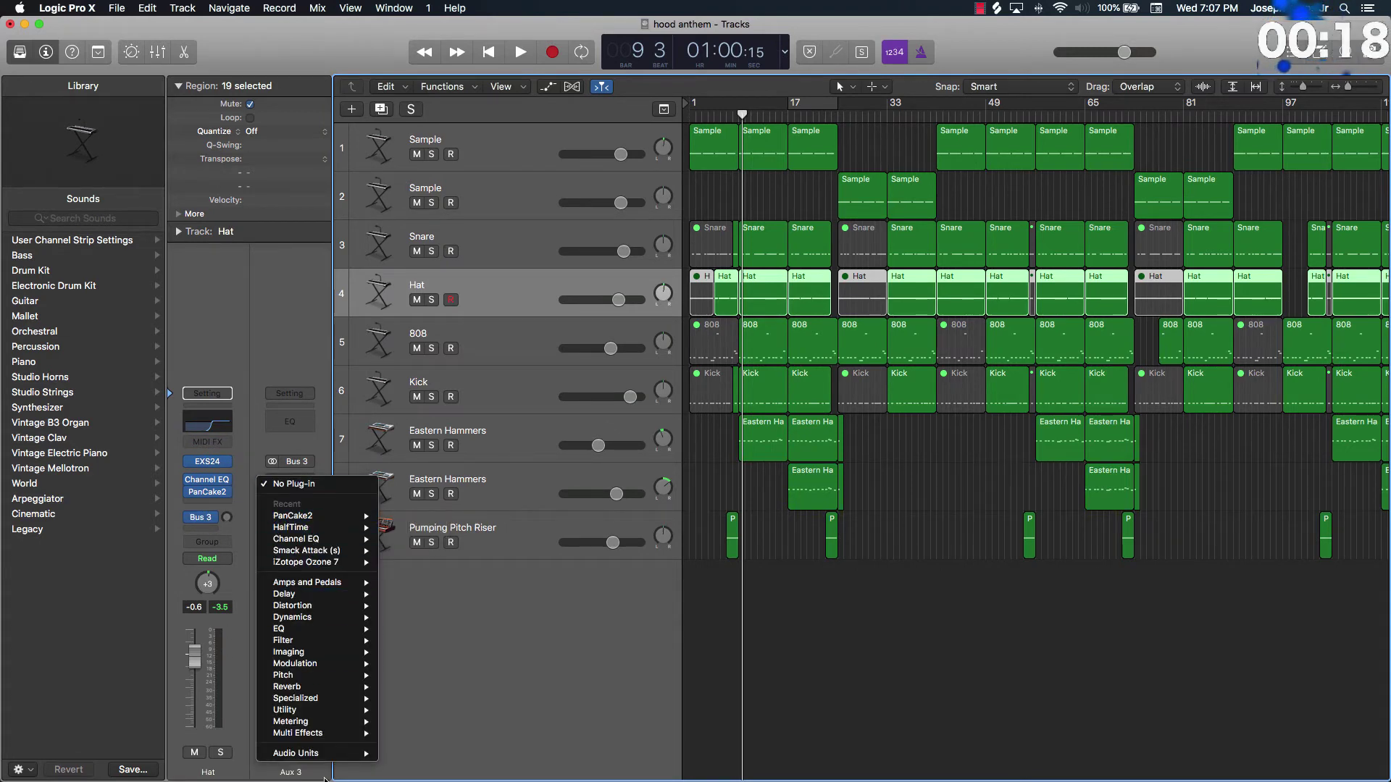
mouse_move(348, 754)
mouse_move(440, 754)
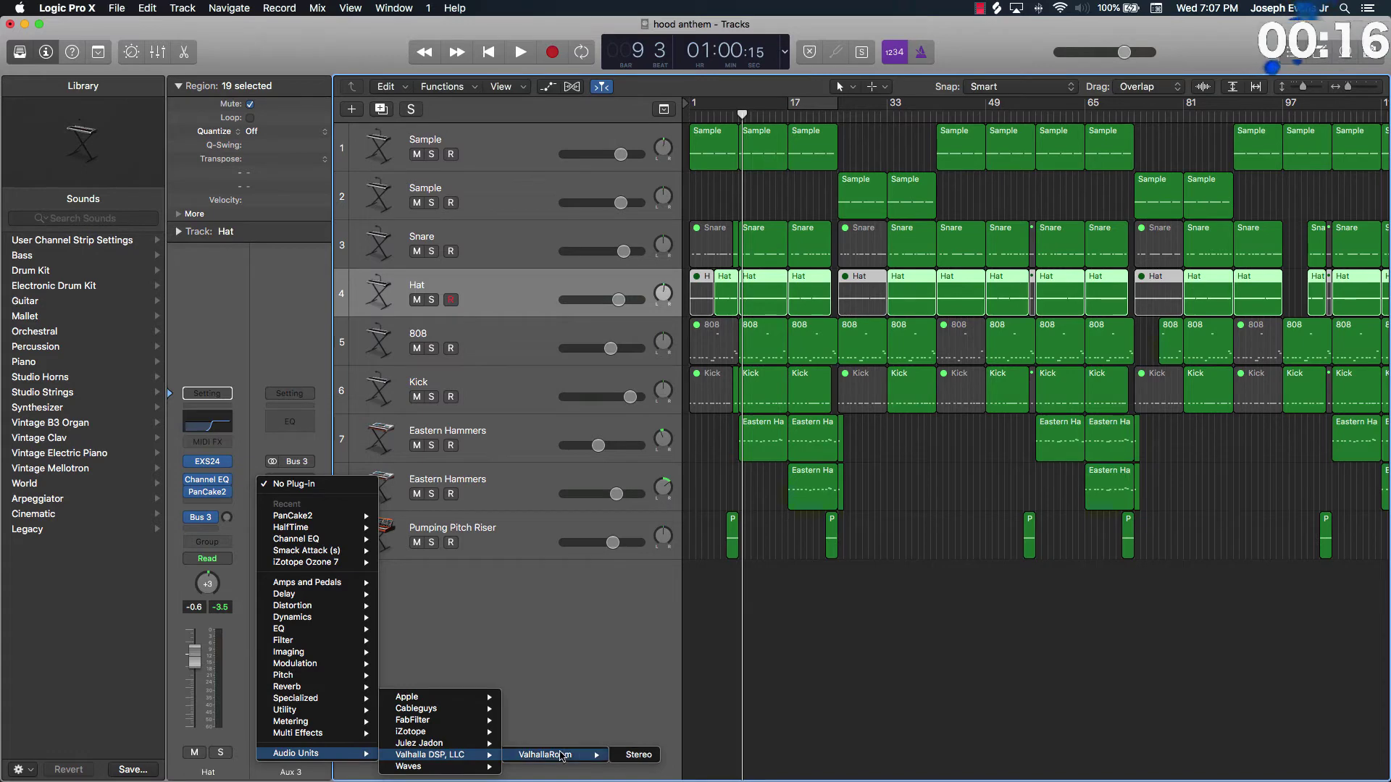
click(645, 755)
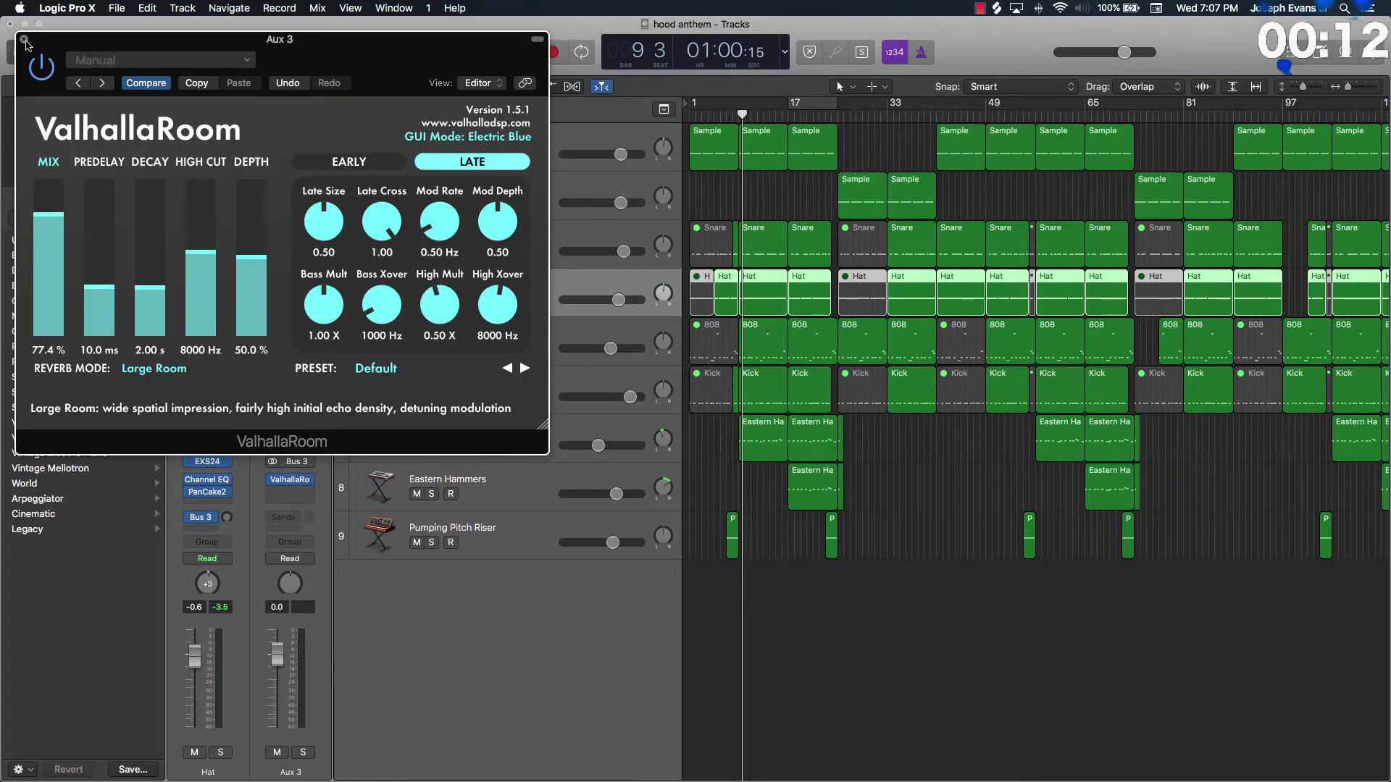
click(24, 41)
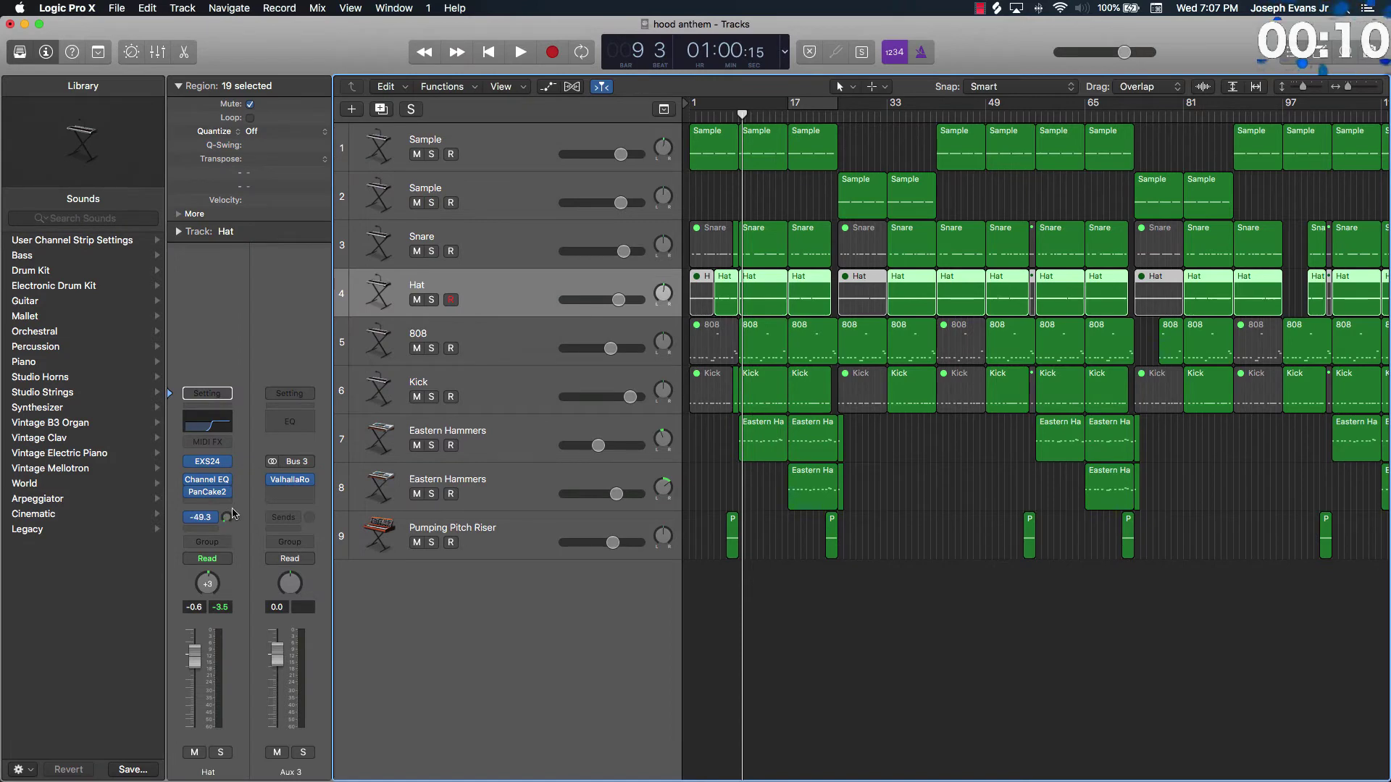
Step: Play the Hat track soloed and raise its Bus 3 send level to about -28.7 dB
key(space)
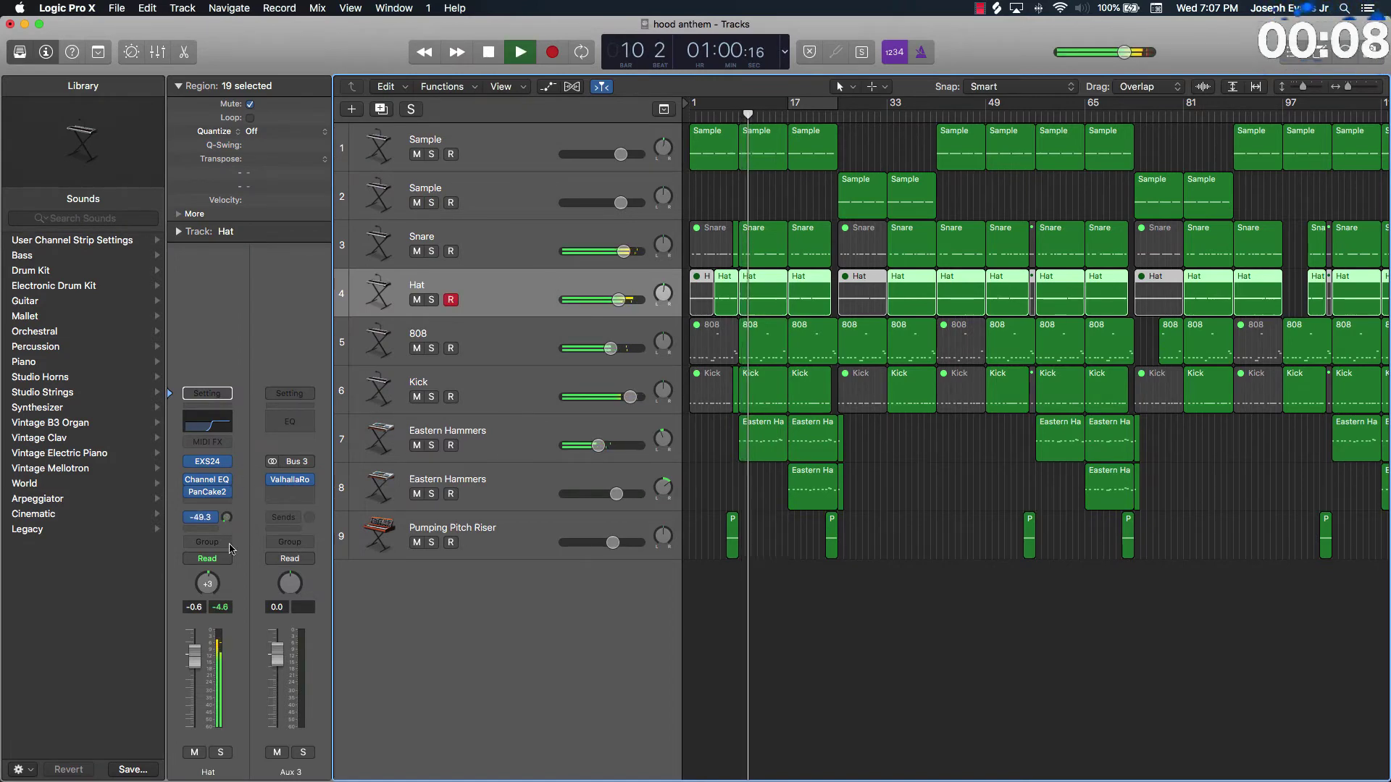
key(s)
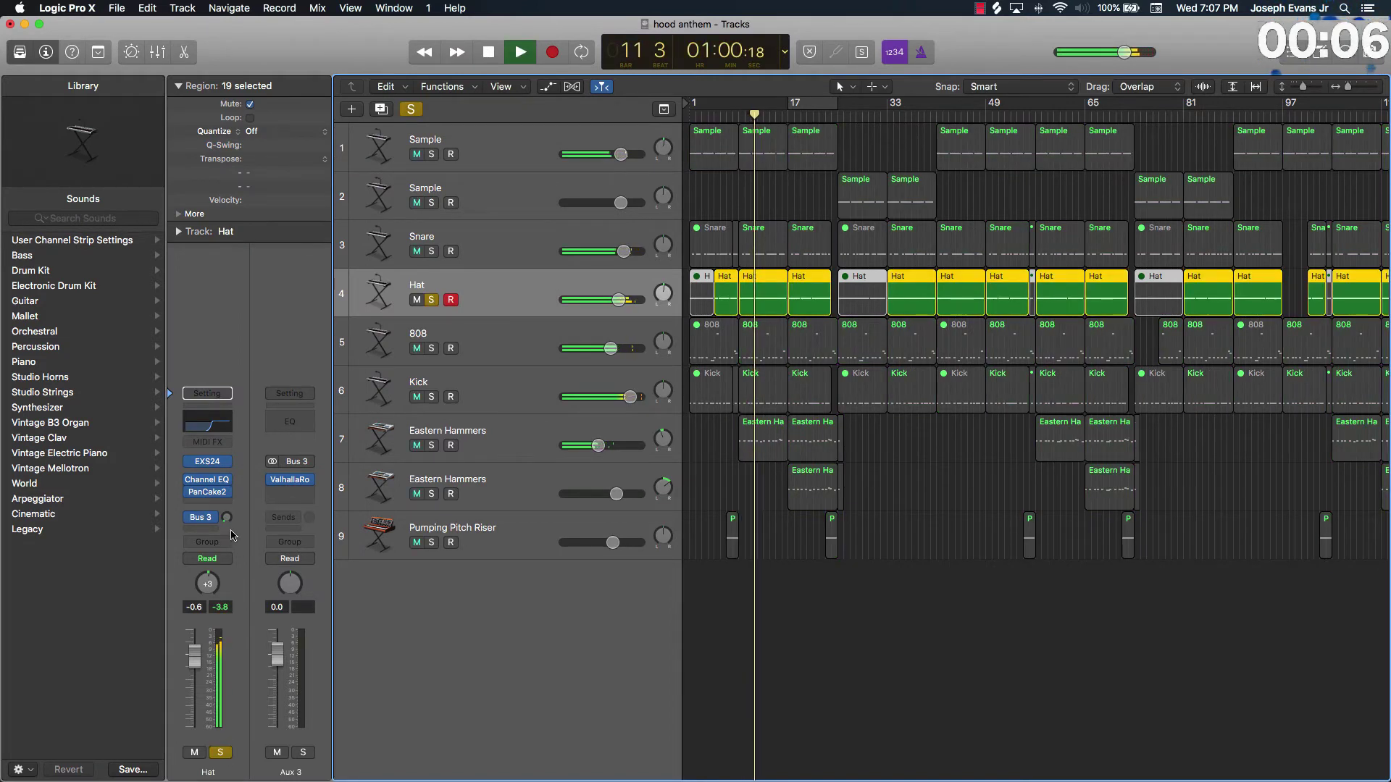
drag(227, 517, 227, 498)
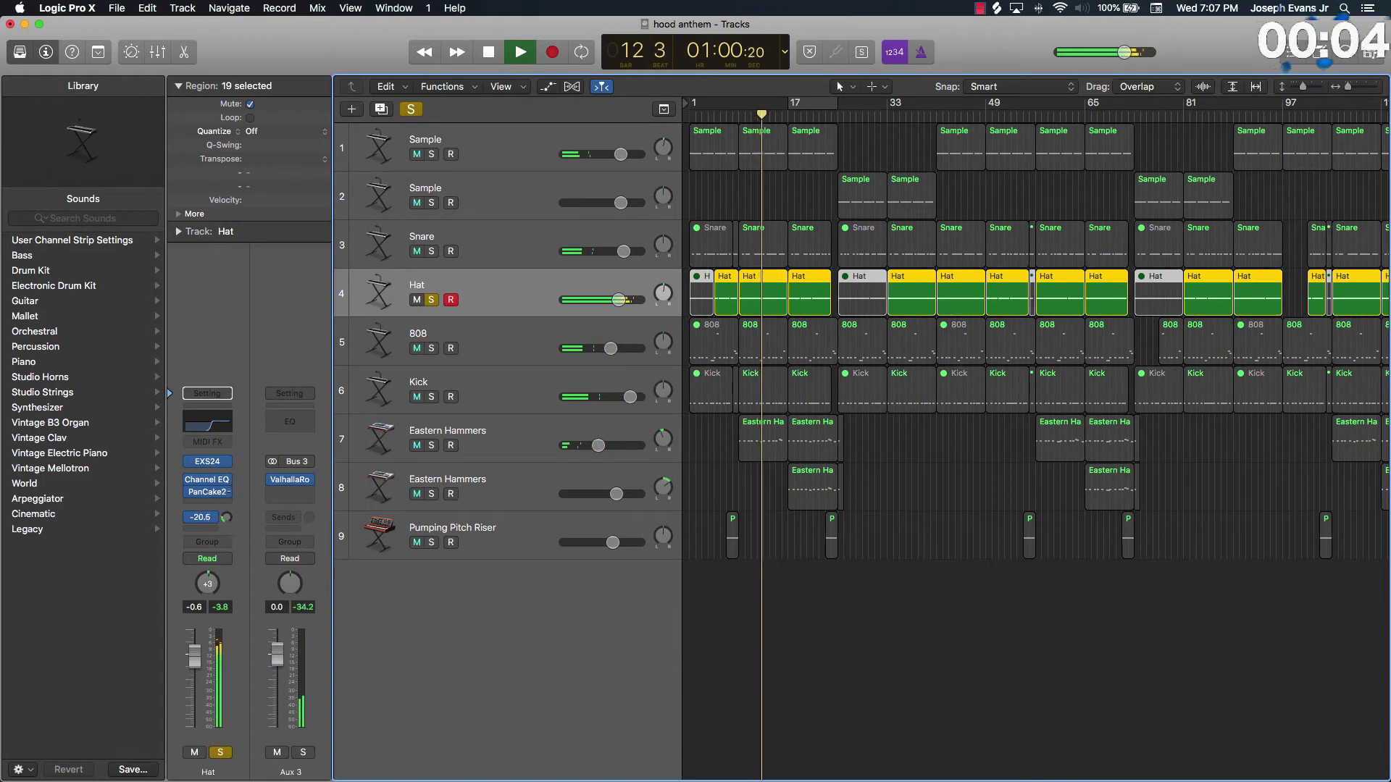
Step: Set Aux 3's ValhallaRoom to 59.9% mix, 2.8 ms predelay, 3.69 s decay, 9370 Hz high cut and 43.8% depth
click(290, 481)
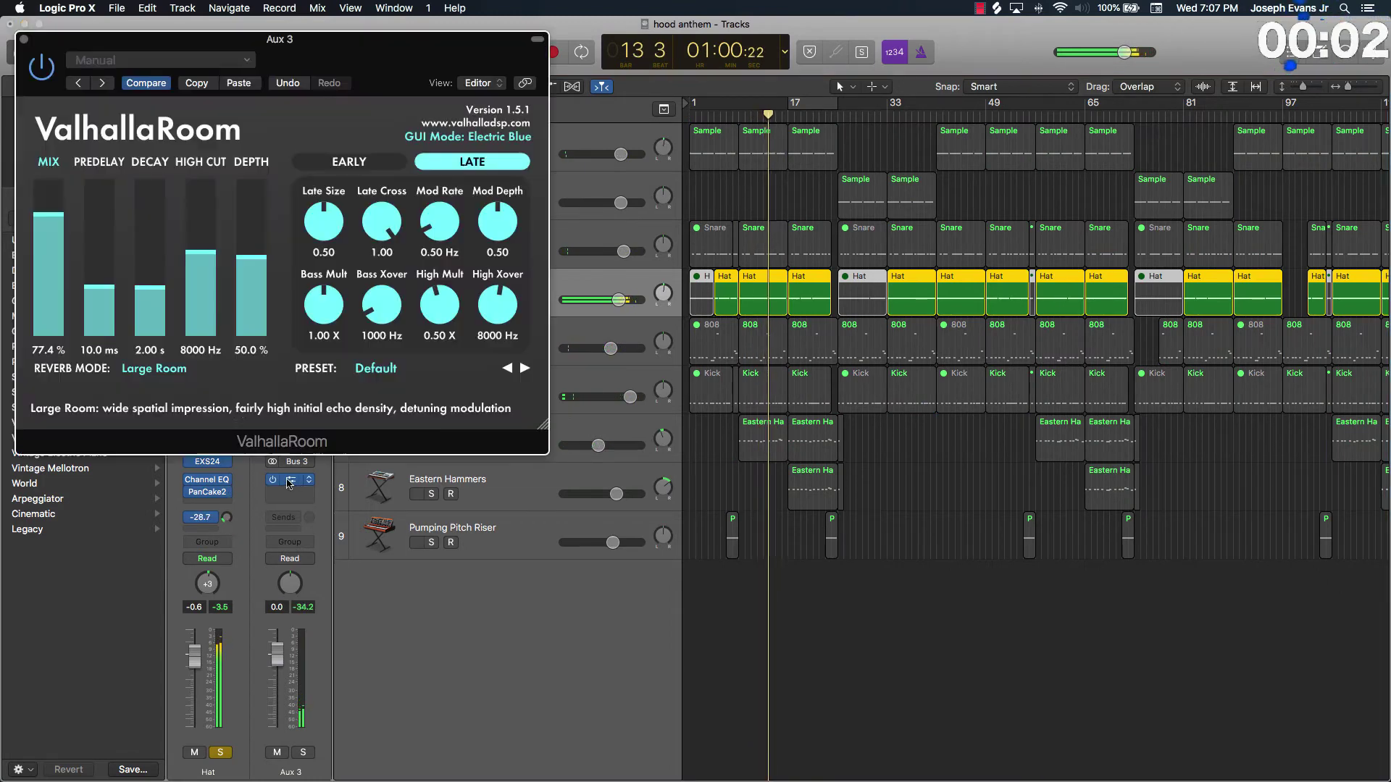
drag(48, 217, 47, 262)
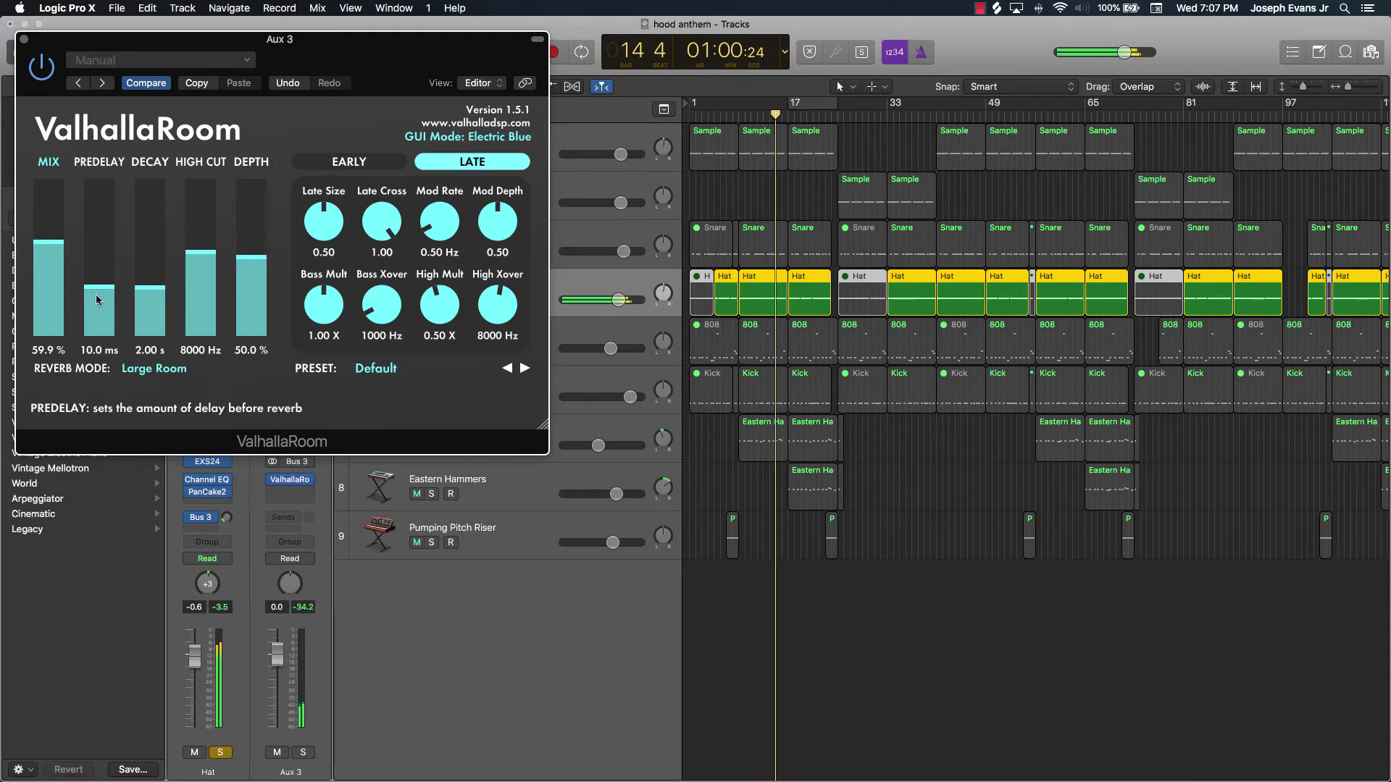
drag(99, 299, 252, 268)
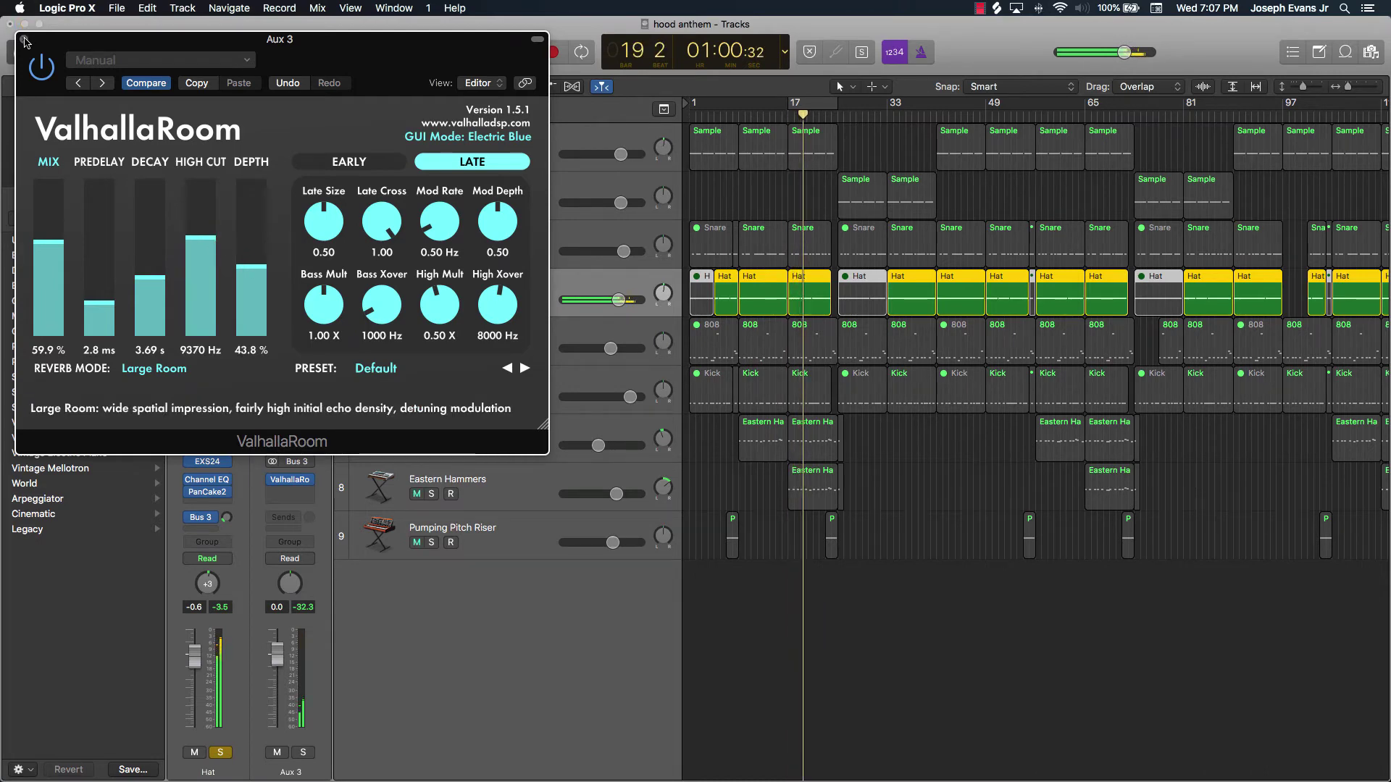
click(23, 40)
Step: Deselect the Hat regions, stop playback and unsolo the Hat track
click(710, 486)
key(space)
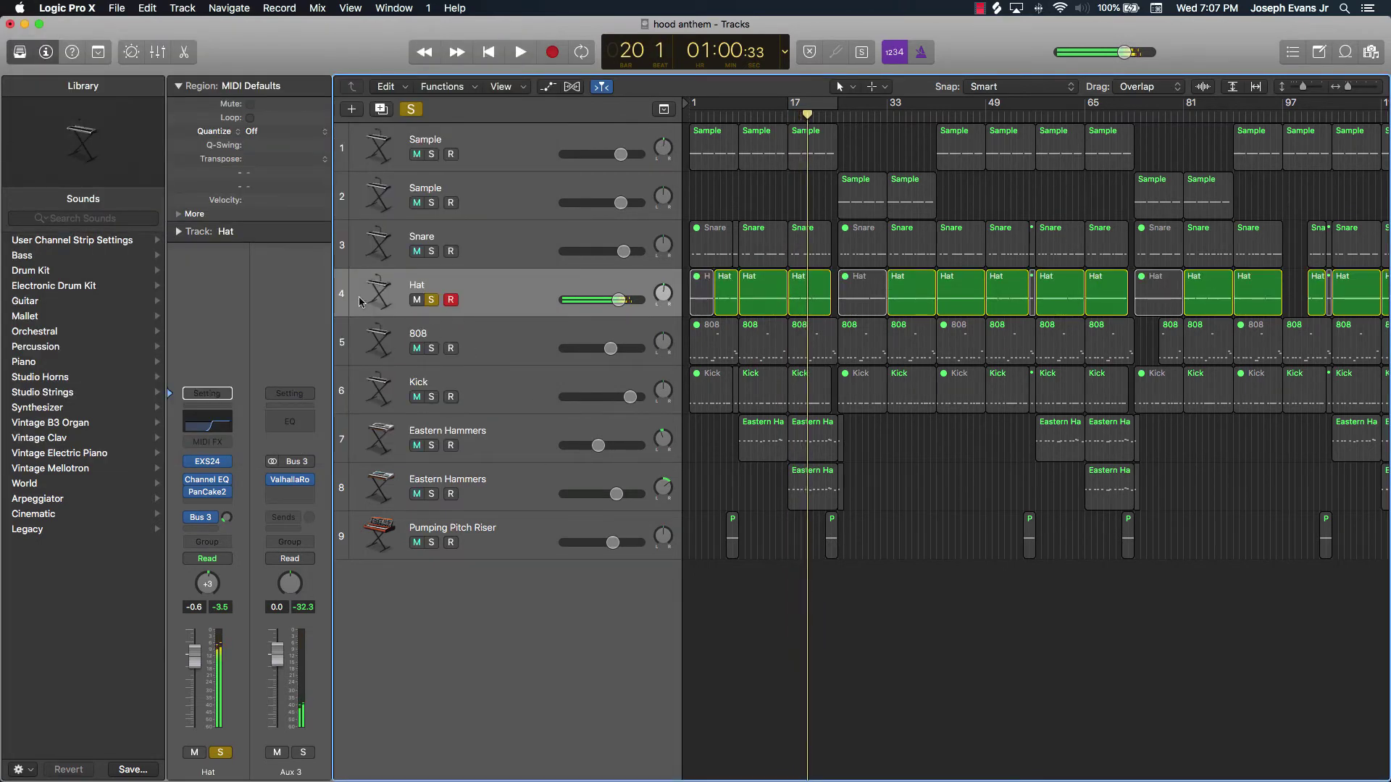
click(431, 299)
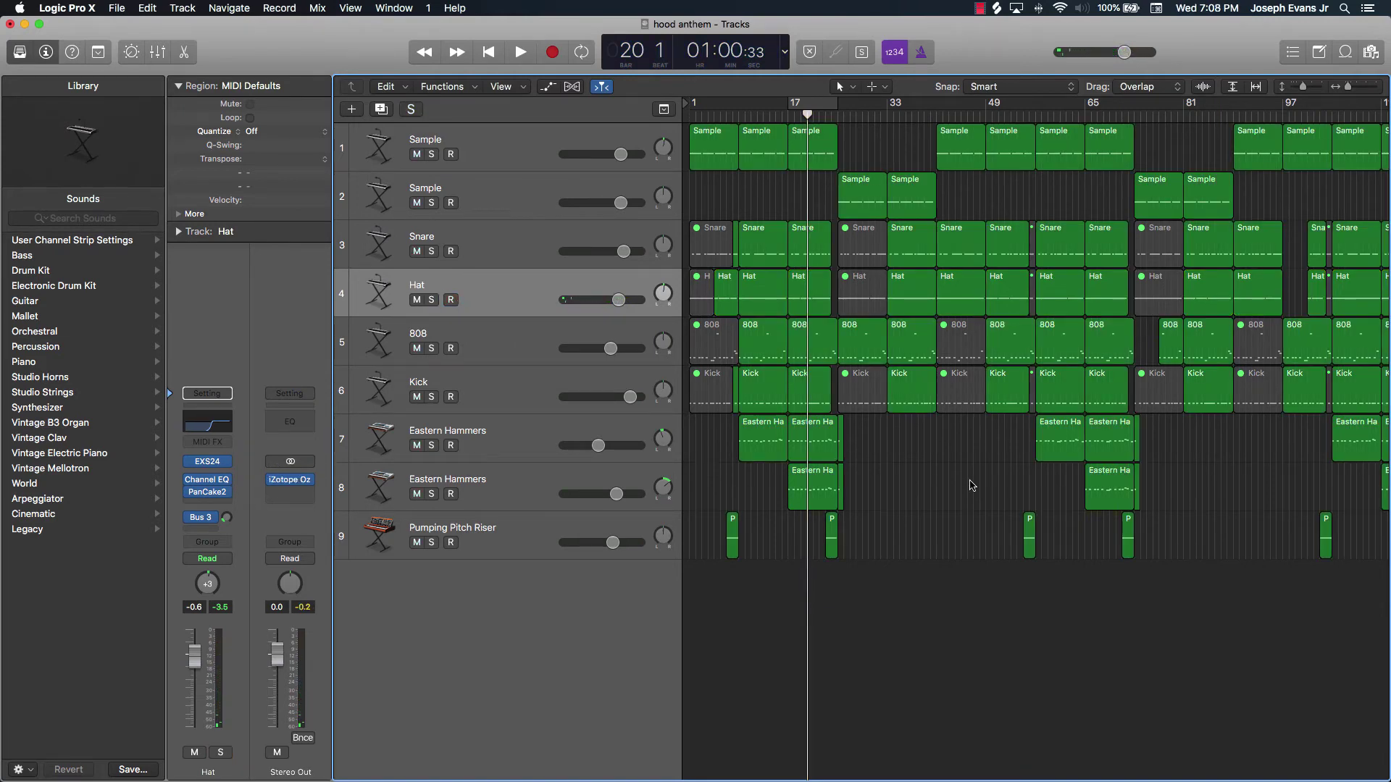
Step: Play from the start while setting Hat to -0.5 dB and 808 to -2.7 dB and slightly lowering Pumping Pitch Riser
key(Return)
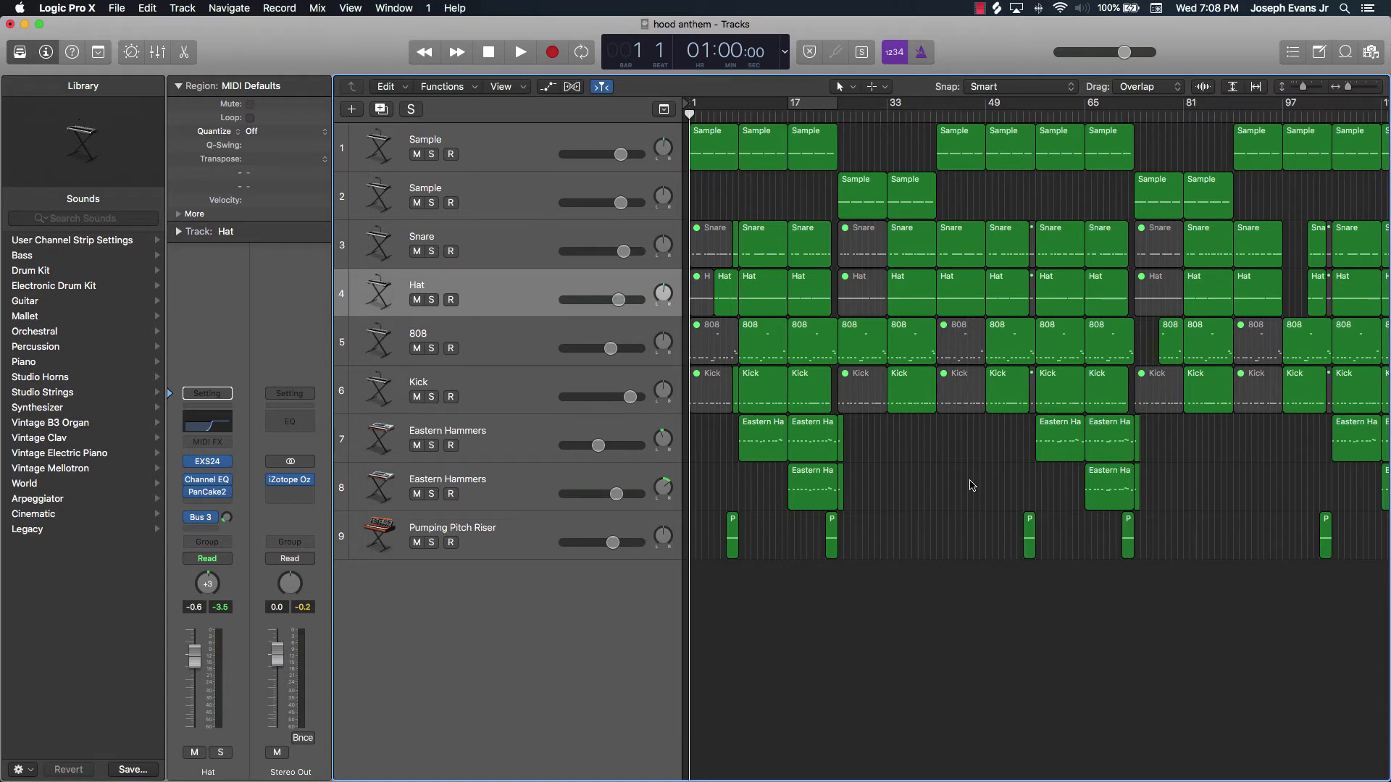
key(space)
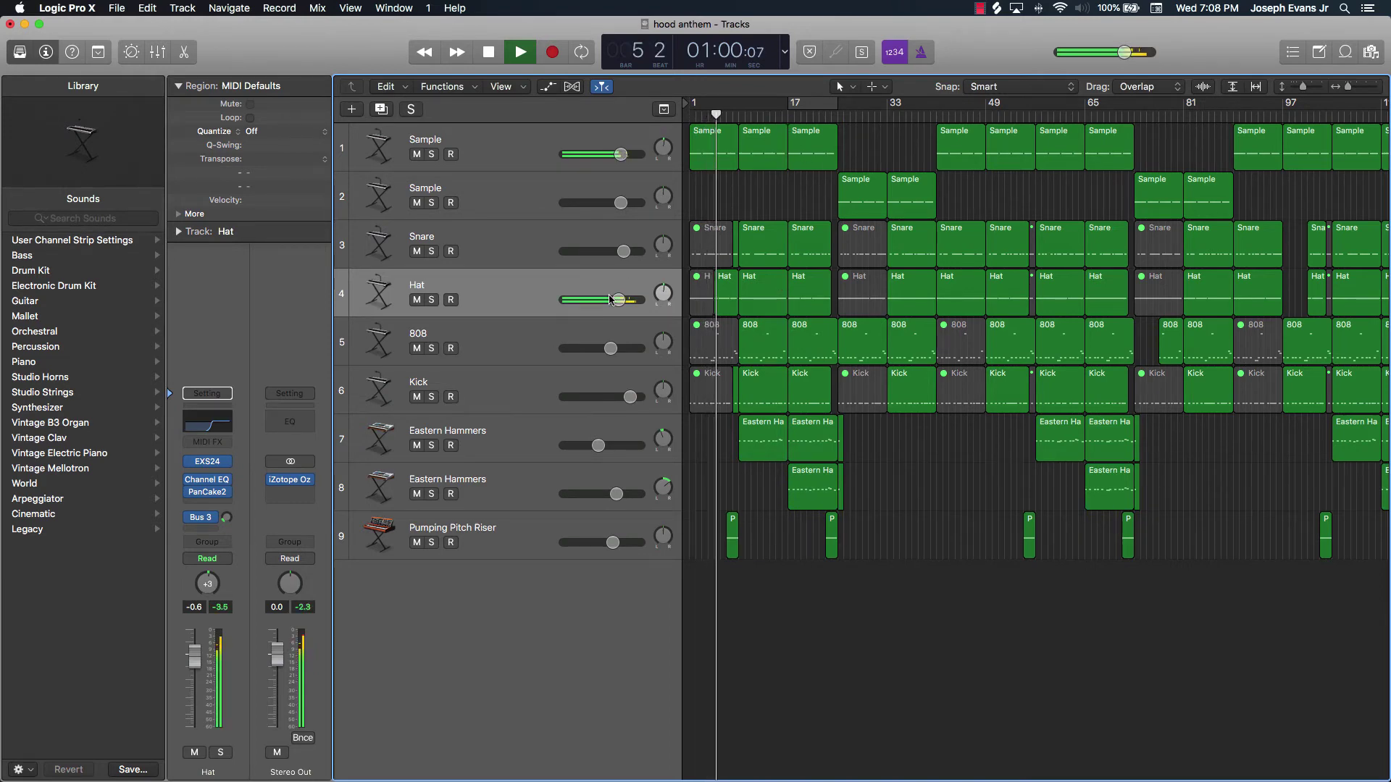
drag(618, 300, 619, 299)
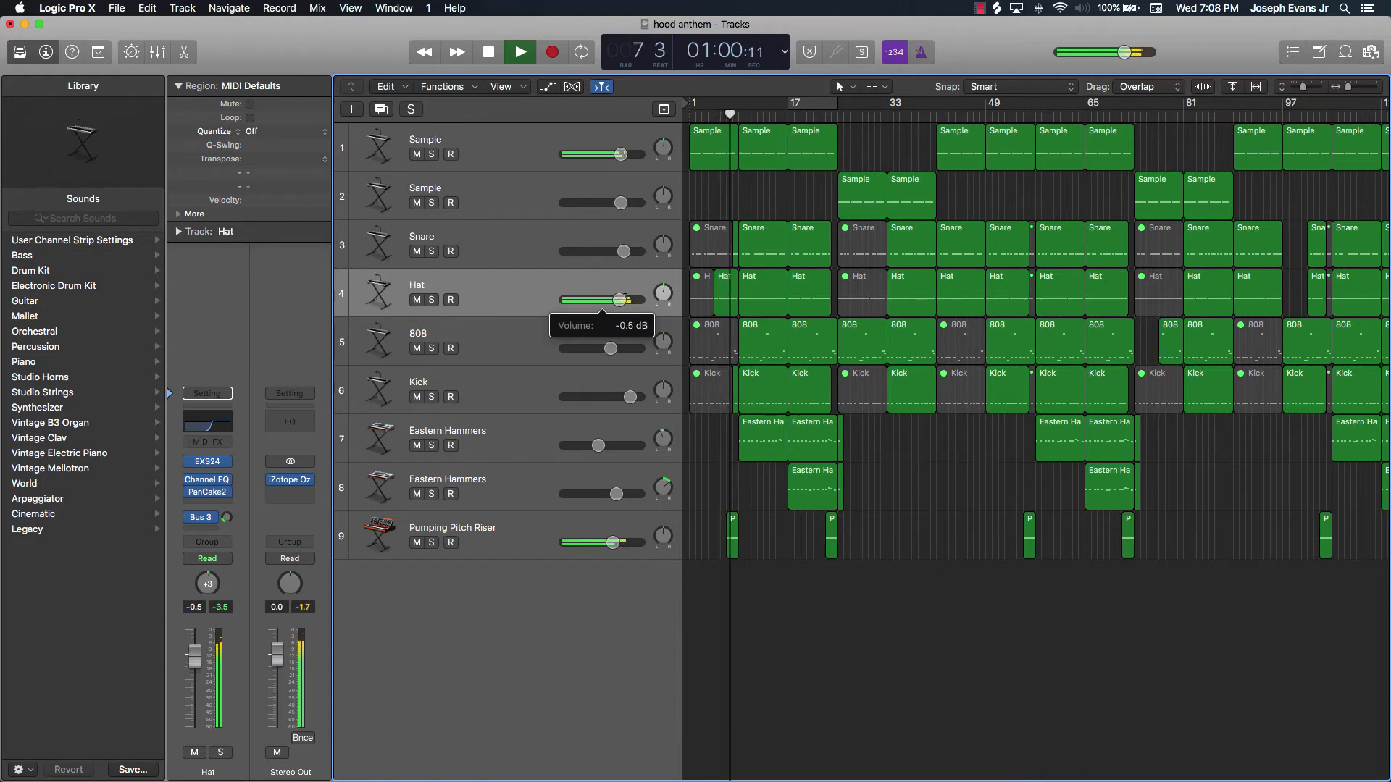
drag(613, 542, 612, 542)
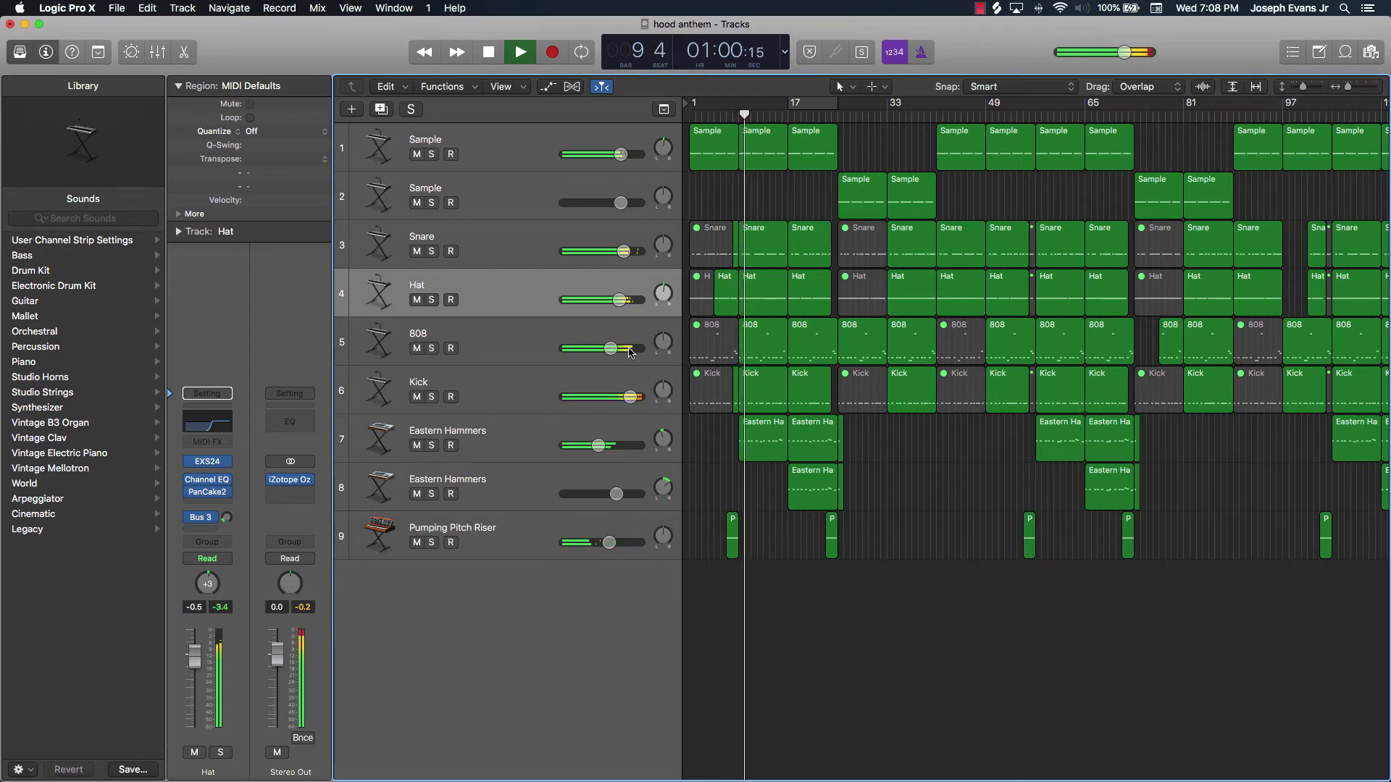
drag(611, 349, 612, 348)
key(space)
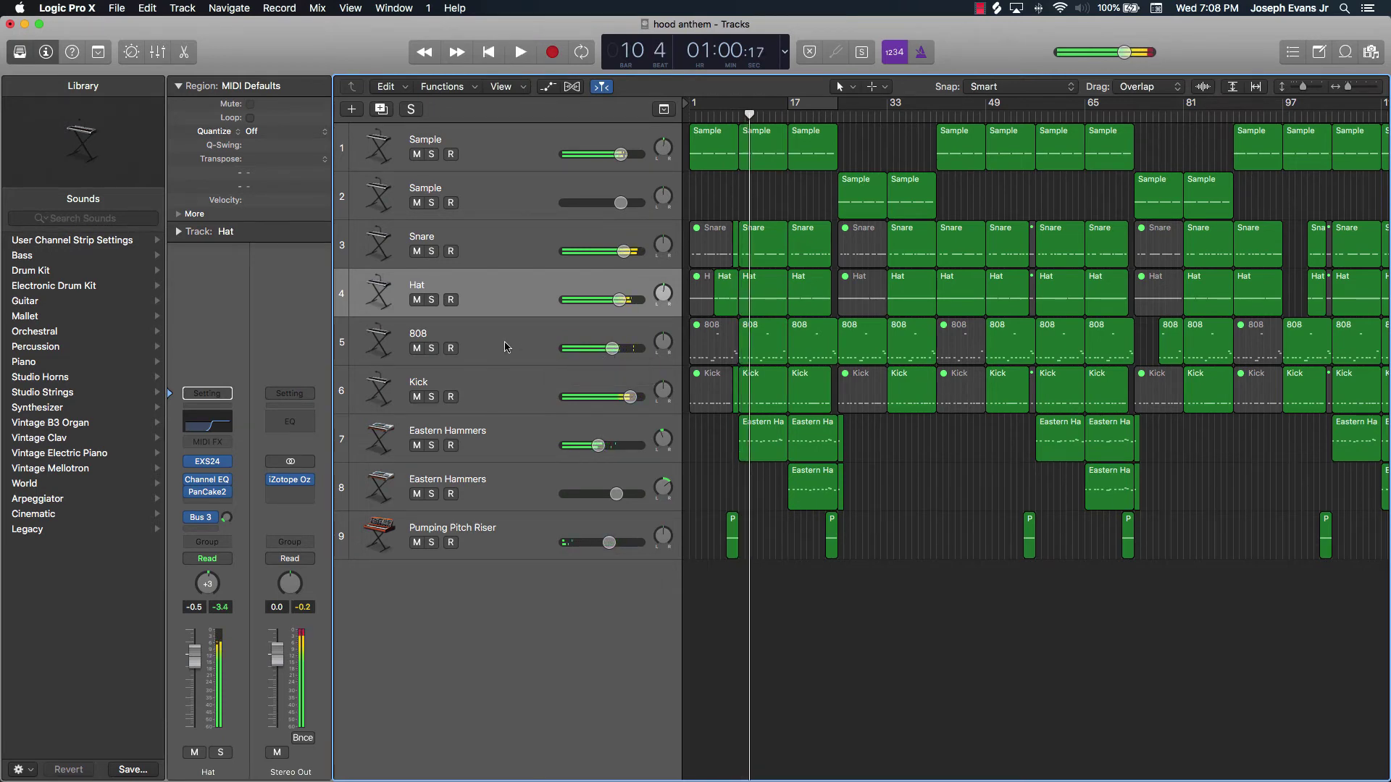
Step: Add a Channel EQ to the 808 track with a 4000 Hz high cut and a -3.0 dB dip at 940 Hz
click(505, 347)
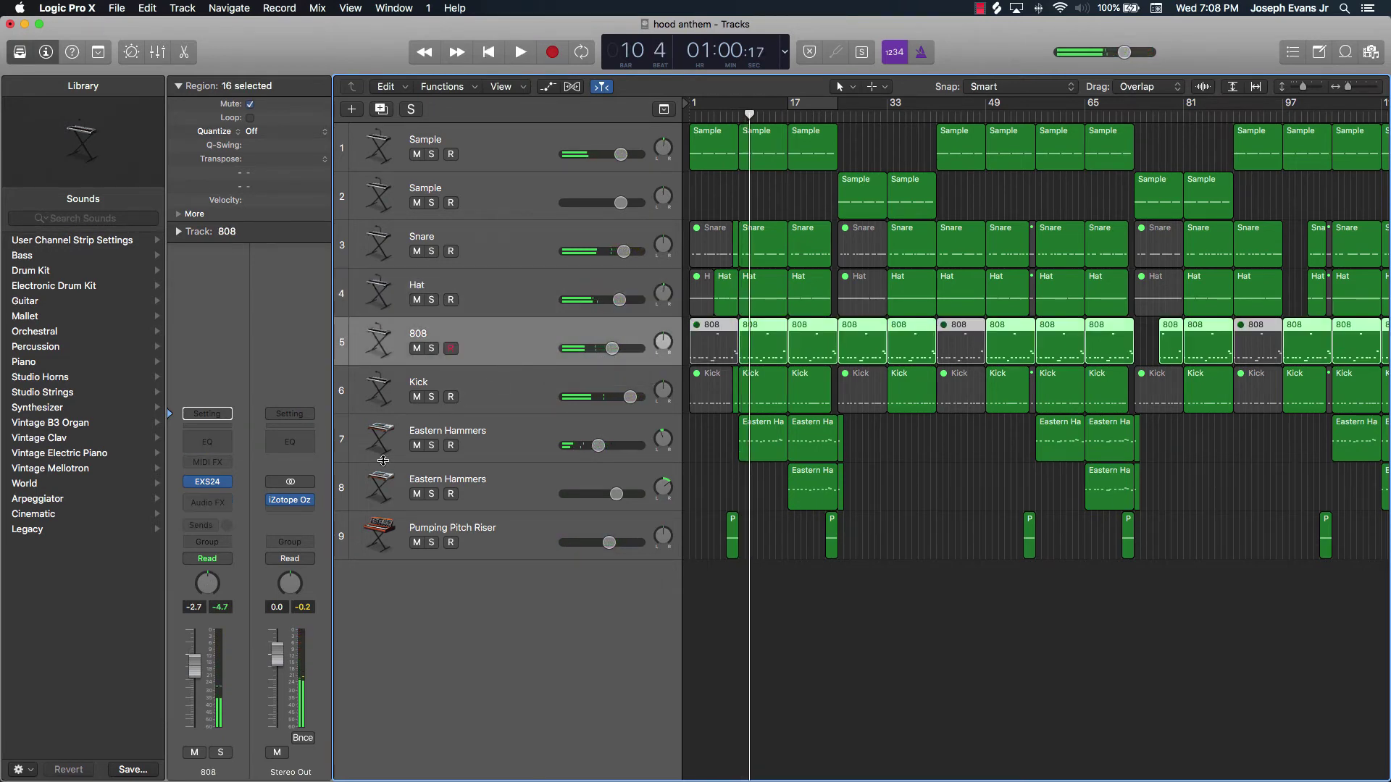
click(207, 441)
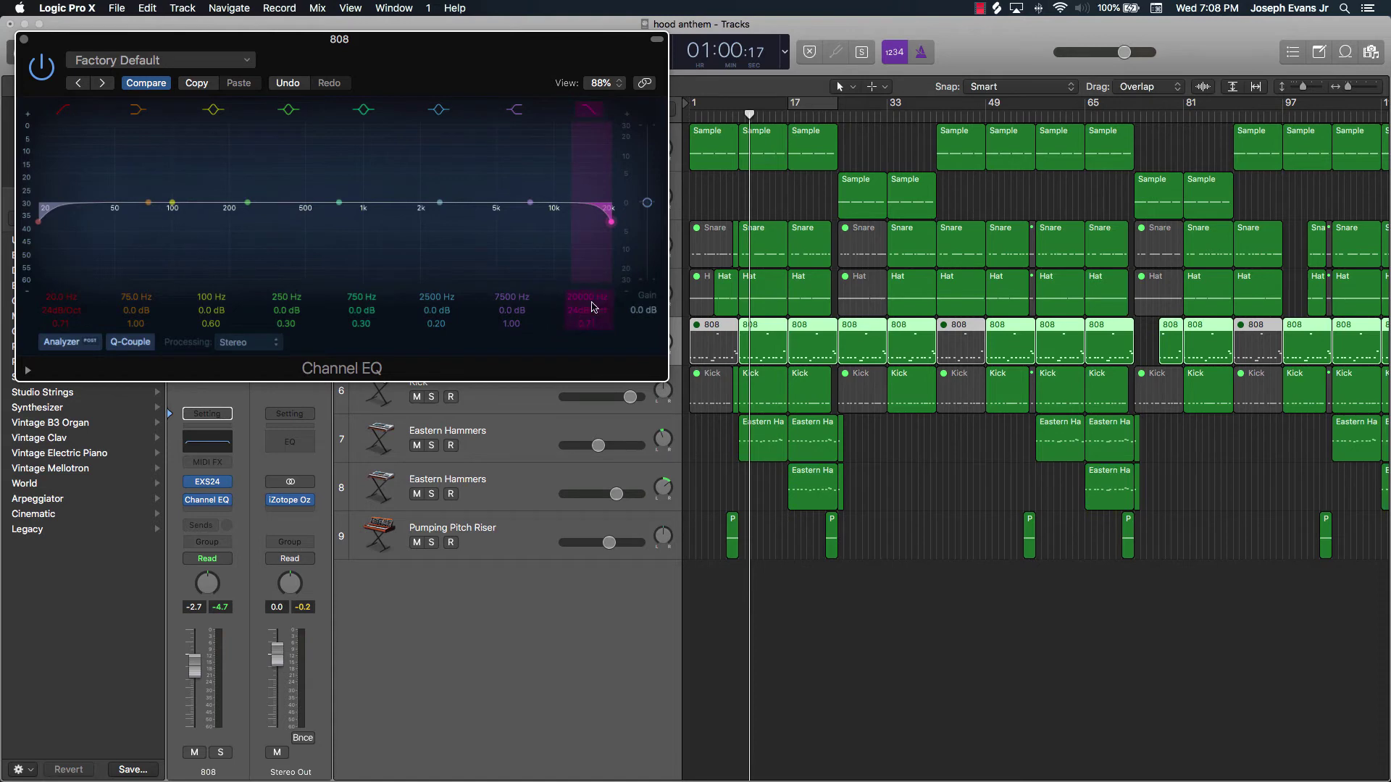
drag(592, 307, 592, 355)
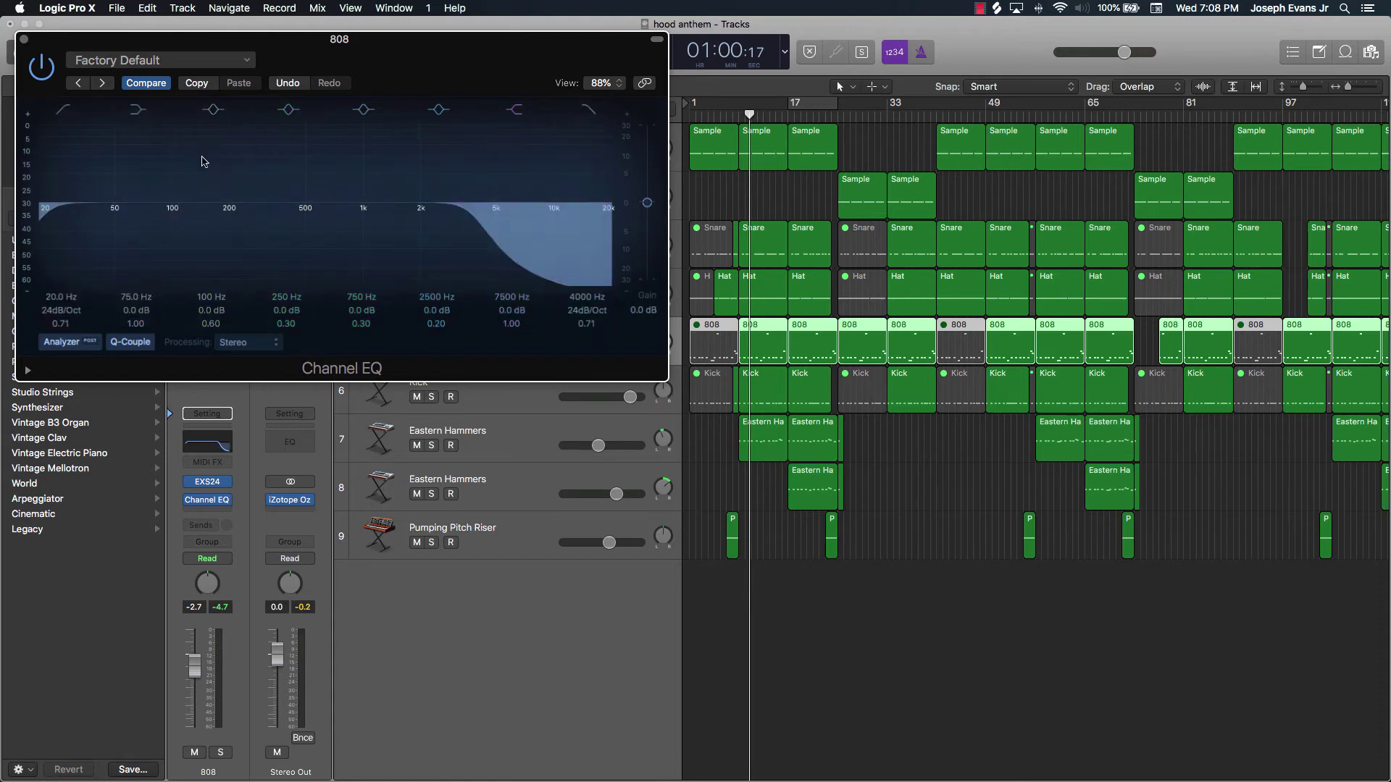
drag(357, 210, 361, 217)
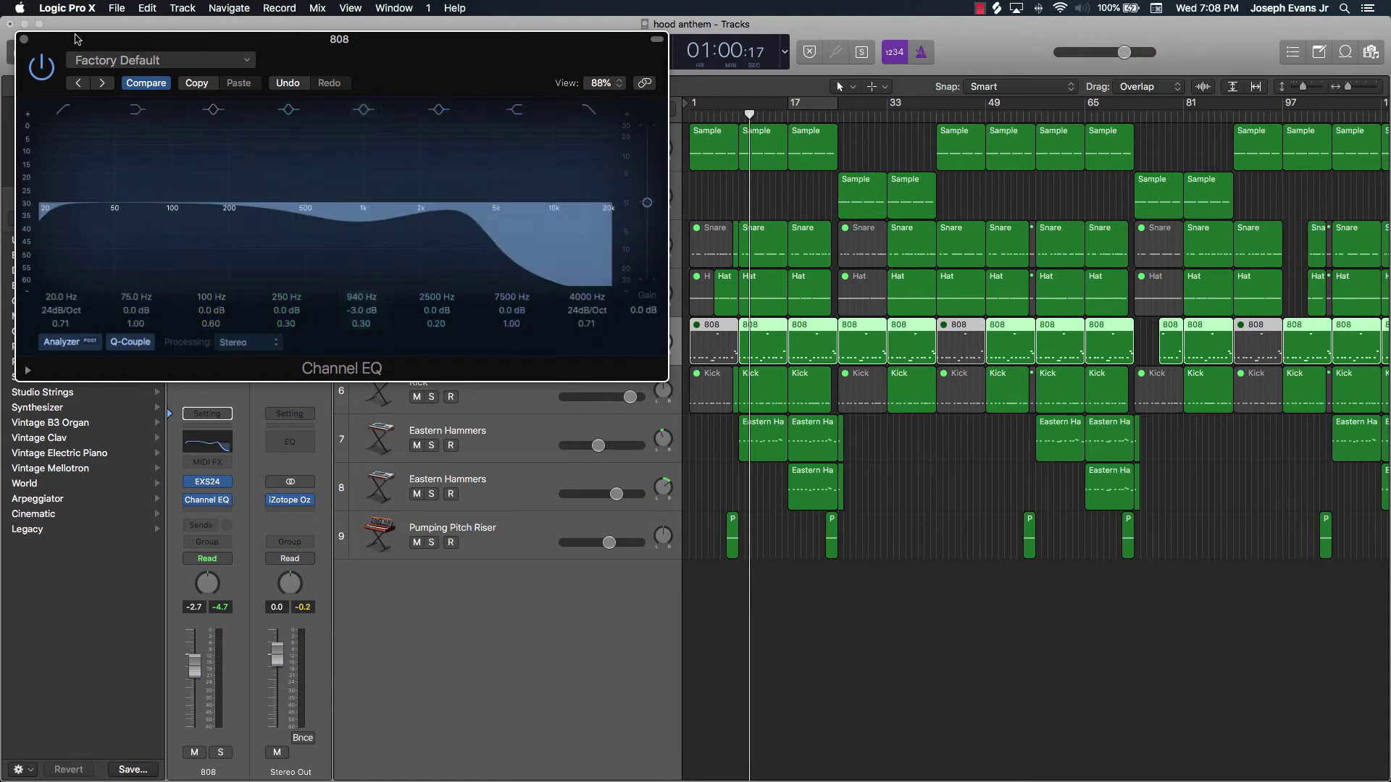
click(25, 40)
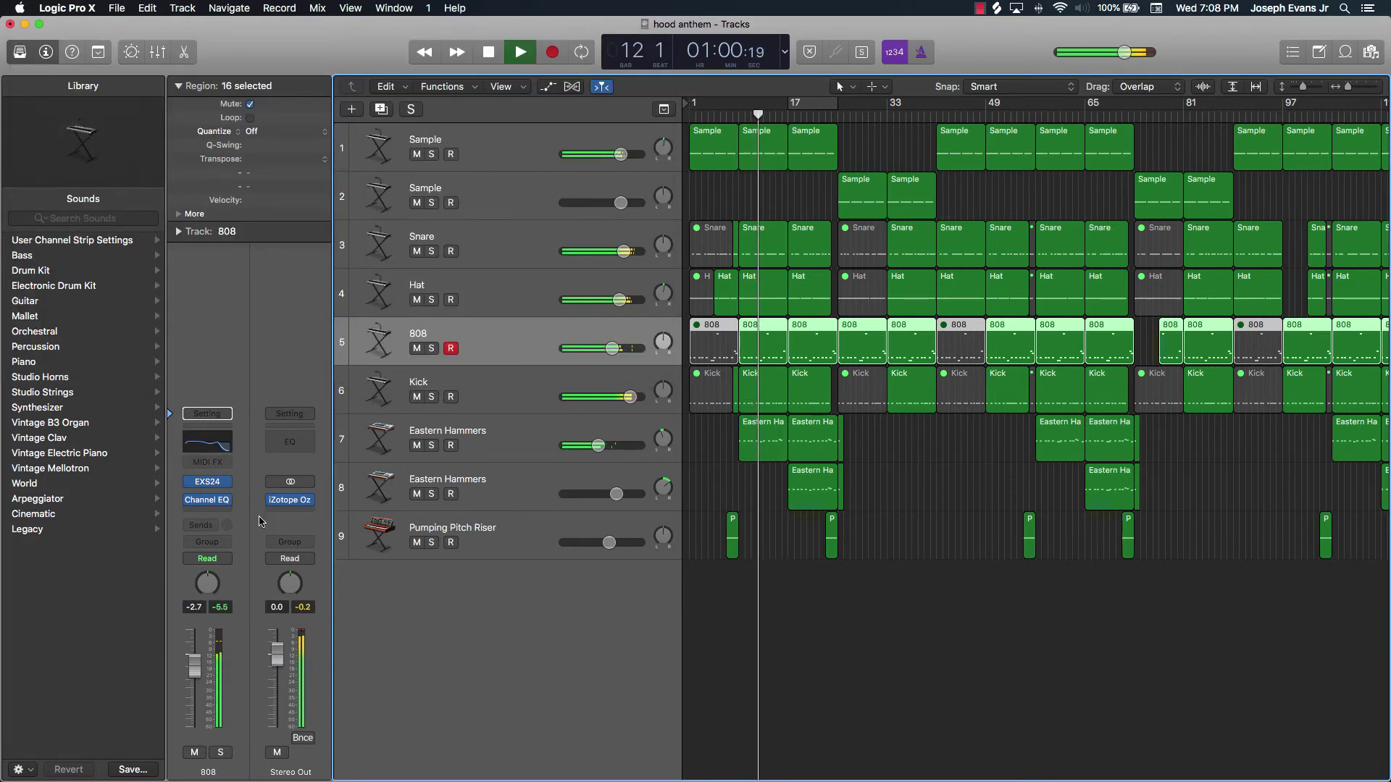
Step: Soften the 808 track's Channel EQ mid dip to -1.0 dB at 970 Hz and close the EQ
click(203, 503)
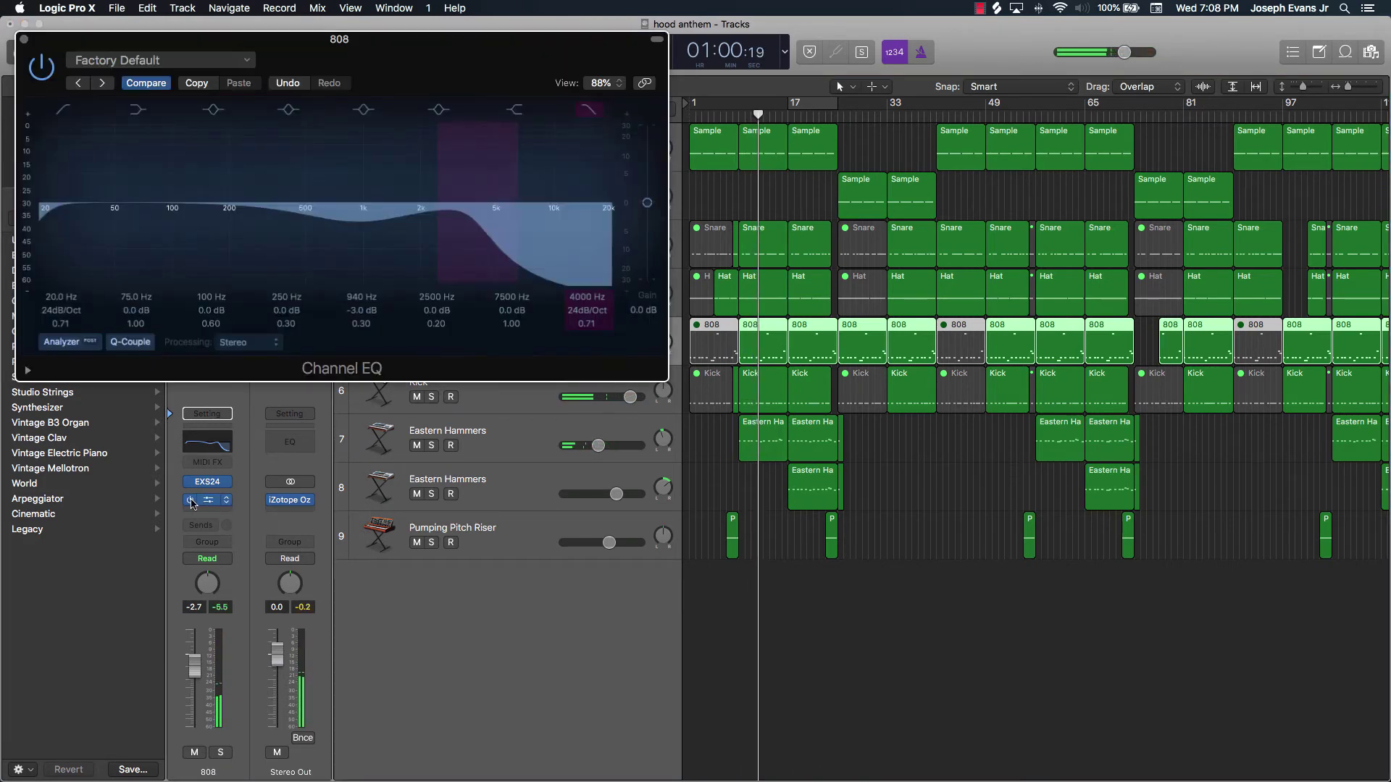
click(102, 60)
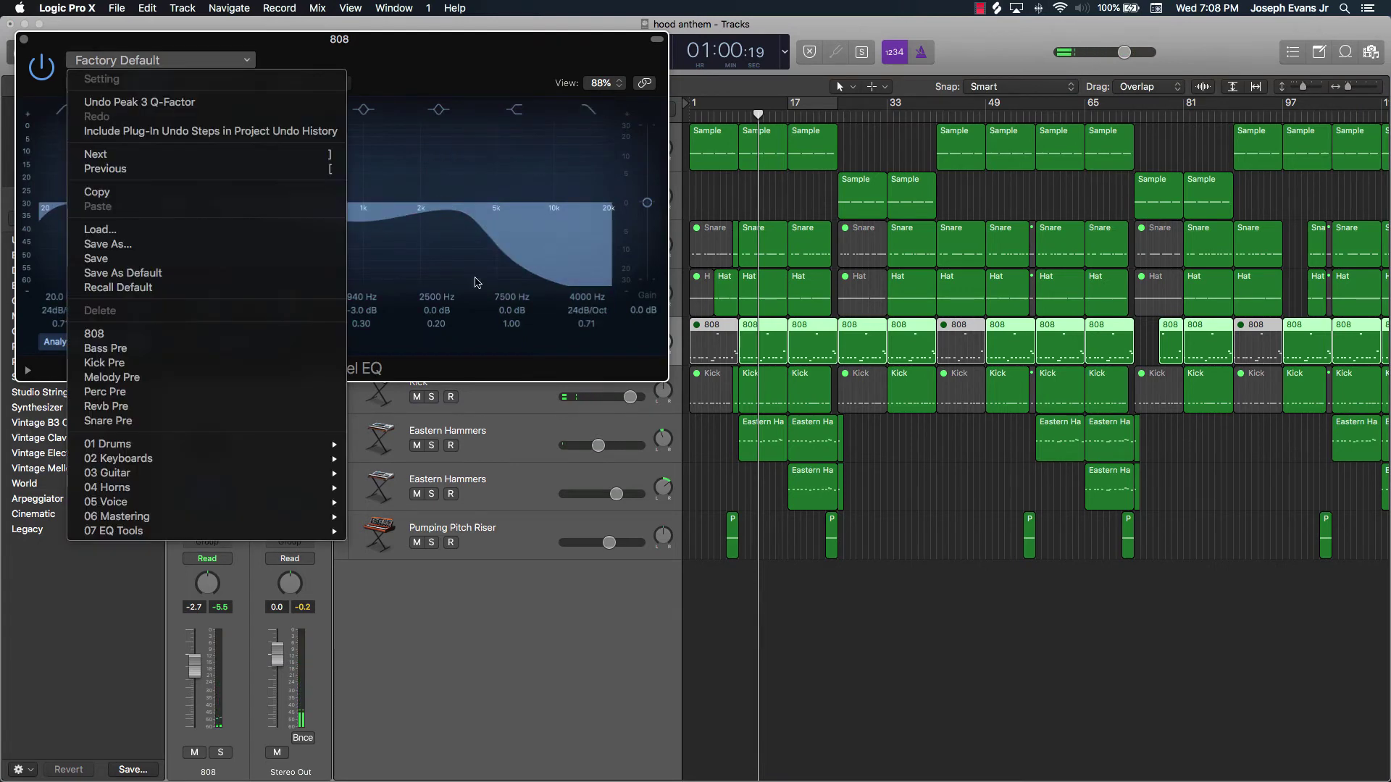
click(432, 249)
drag(358, 221, 361, 212)
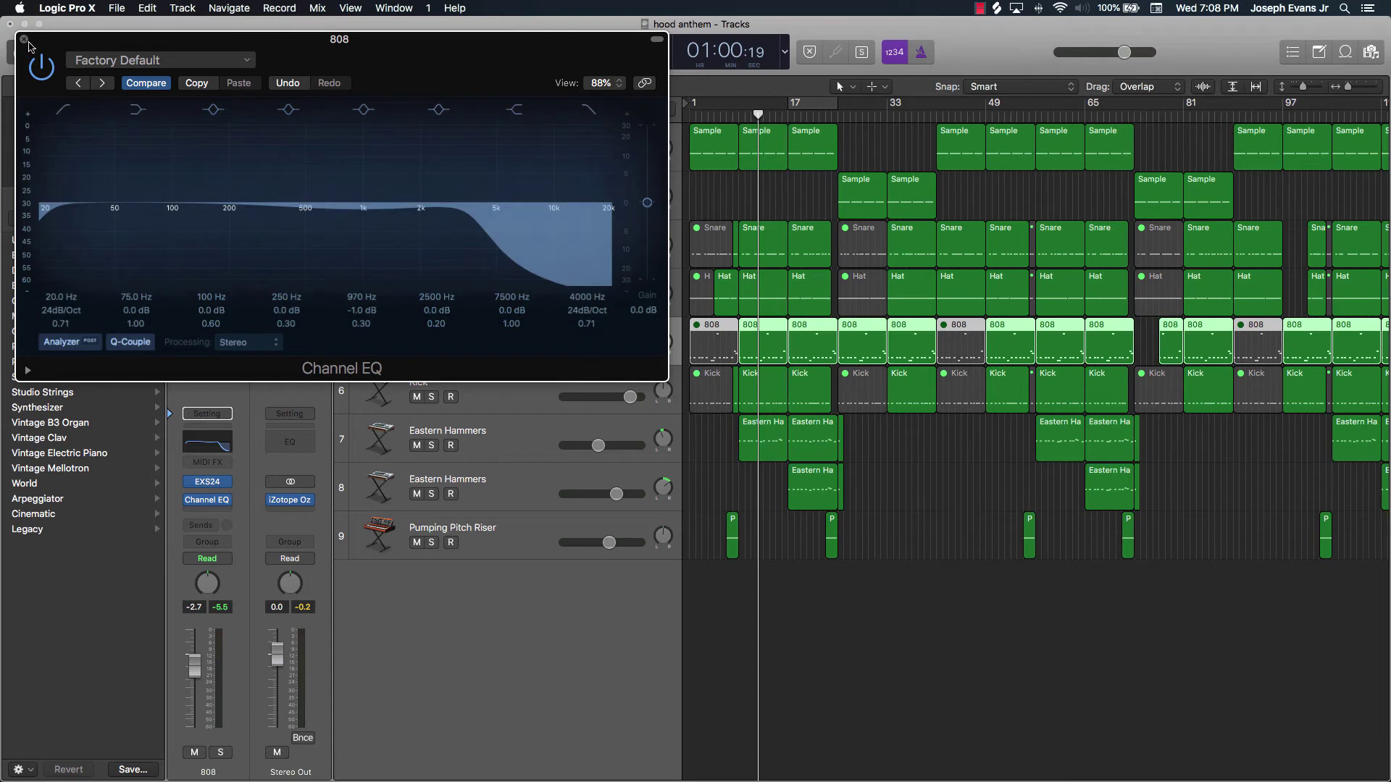
click(24, 40)
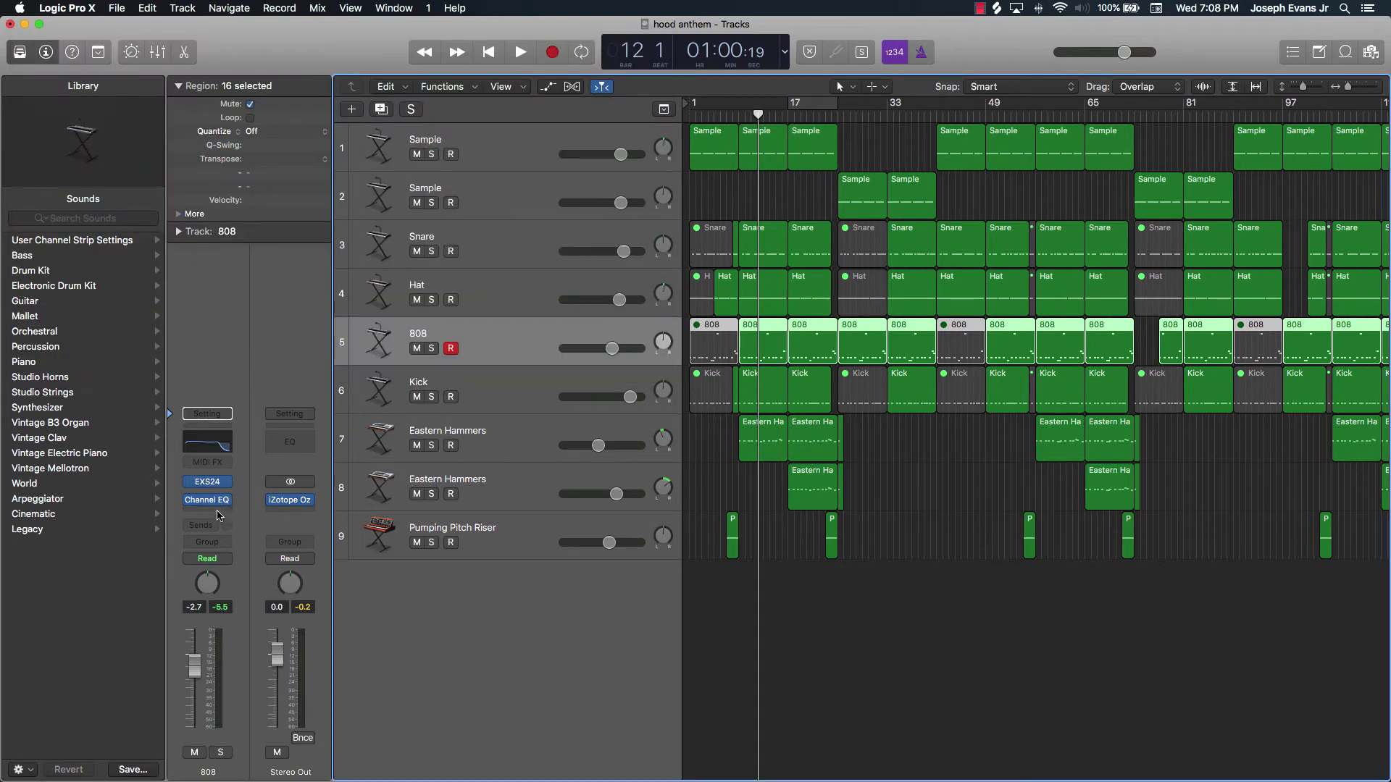
Step: Add a stereo Saucey Distortion plug-in to the 808 track and set its amount to 14%
click(221, 512)
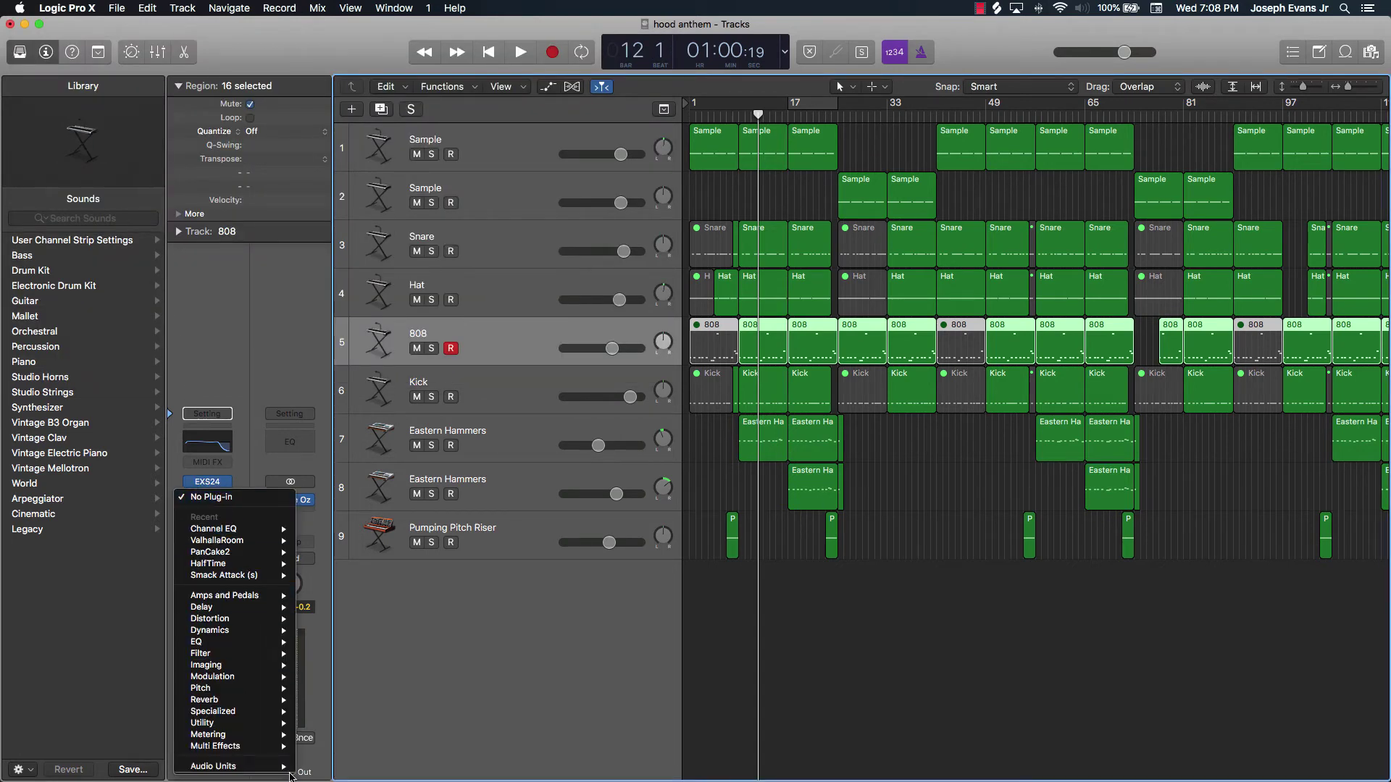
mouse_move(239, 766)
mouse_move(348, 744)
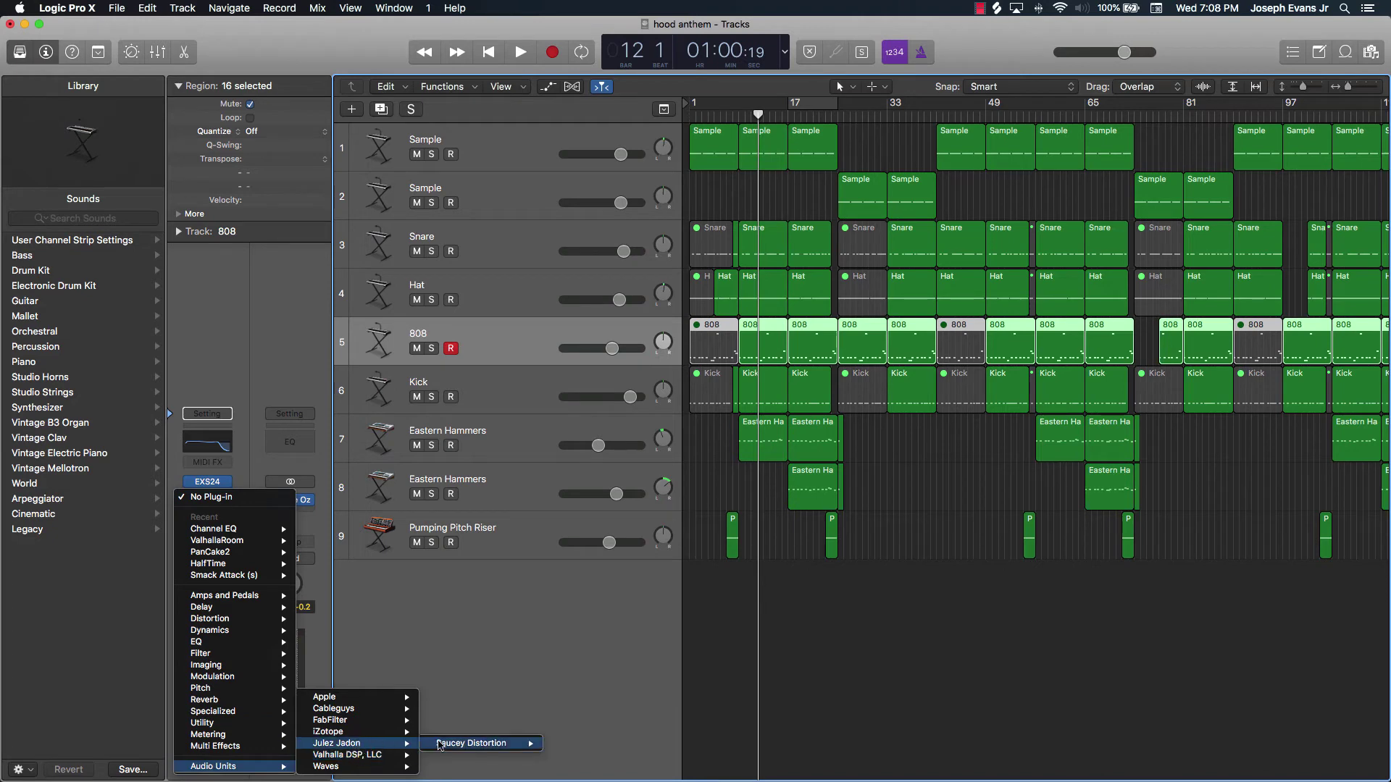
mouse_move(498, 745)
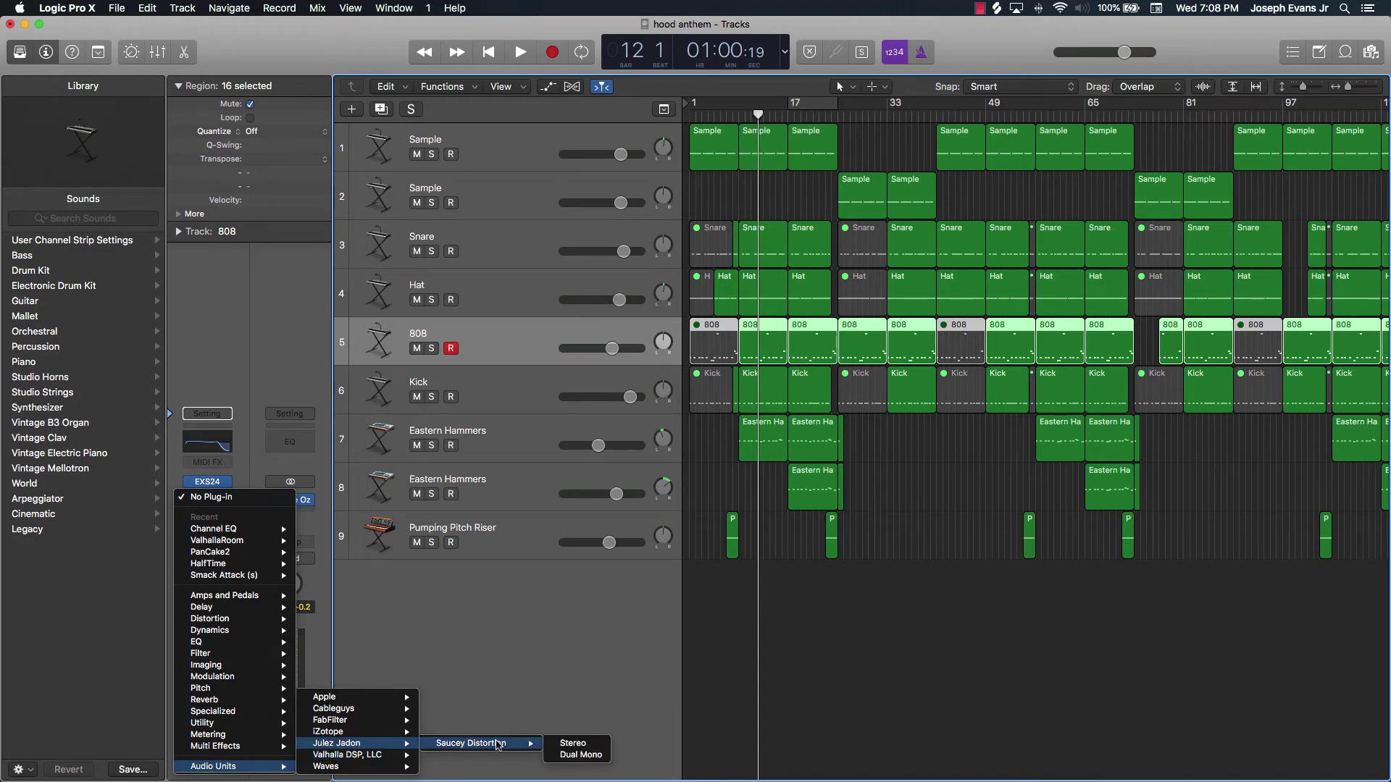
click(572, 746)
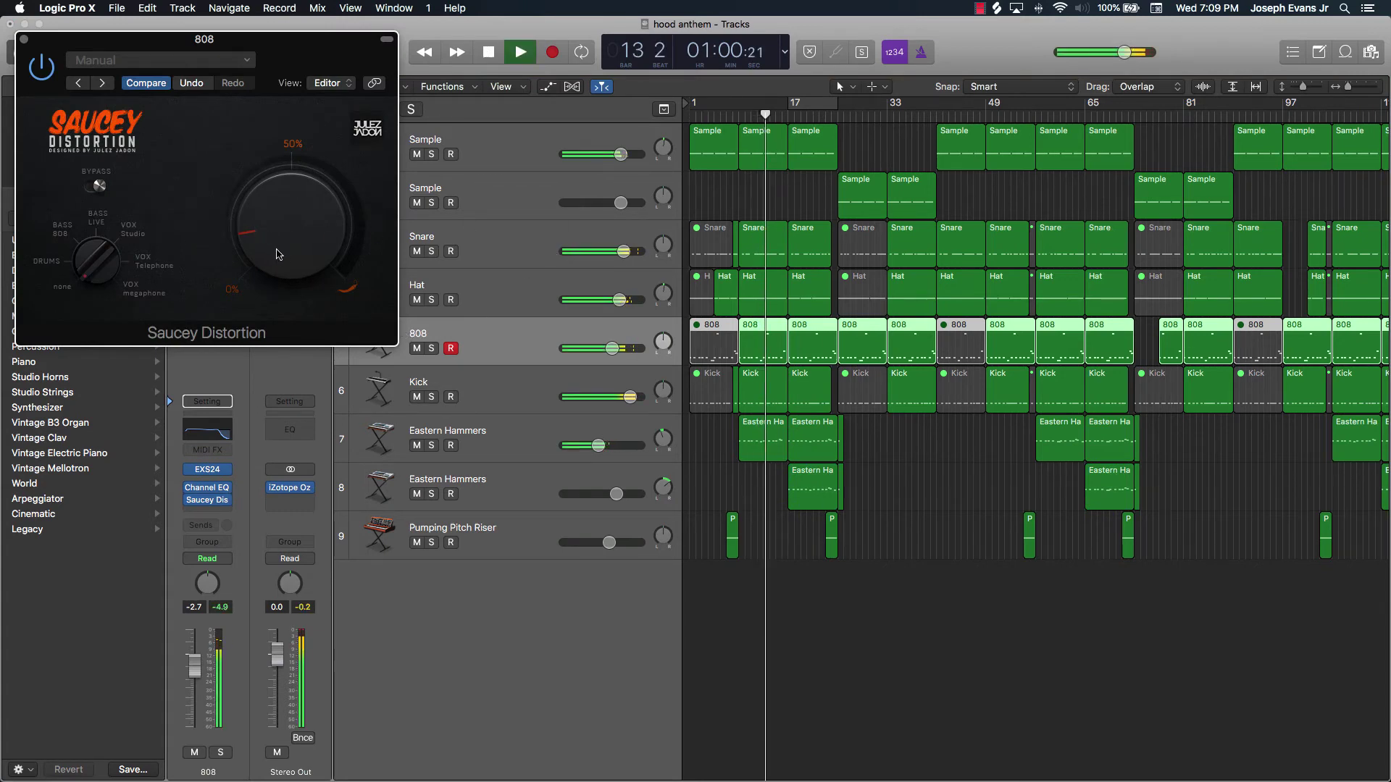
mouse_move(276, 250)
mouse_down()
mouse_move(269, 230)
mouse_move(266, 248)
mouse_up()
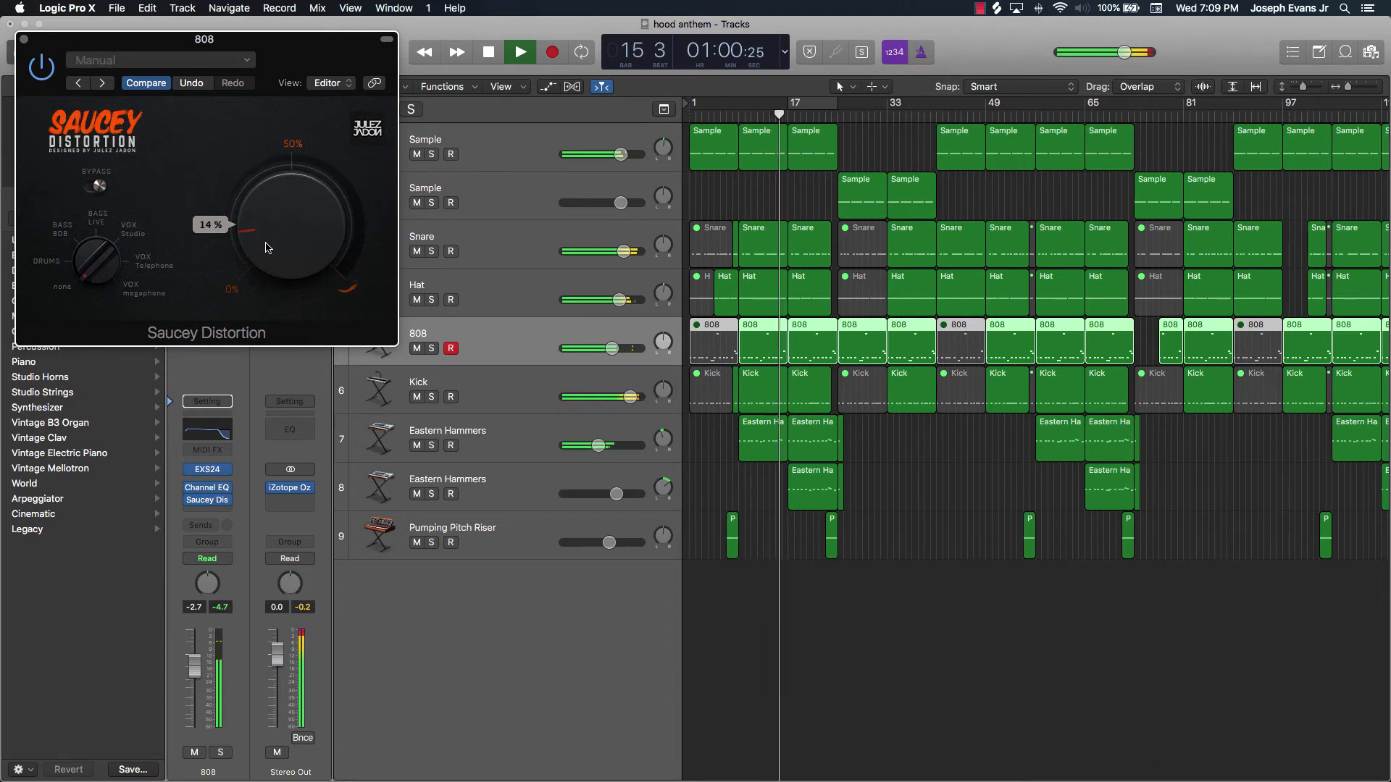
click(24, 39)
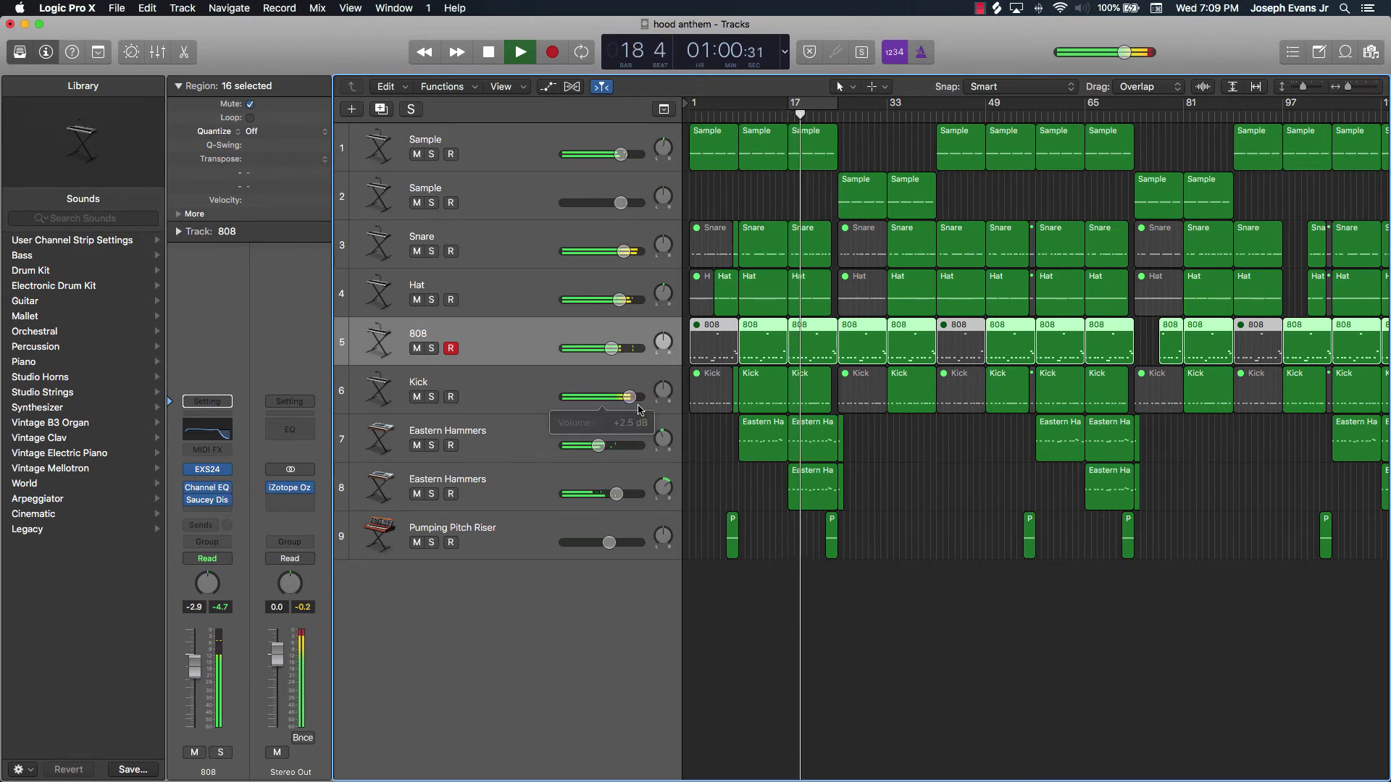
Step: During playback, pan the upper Eastern Hammers right and the lower one left, and slightly reduce the volumes of the lower one and Pumping Pitch Riser
drag(616, 494, 671, 513)
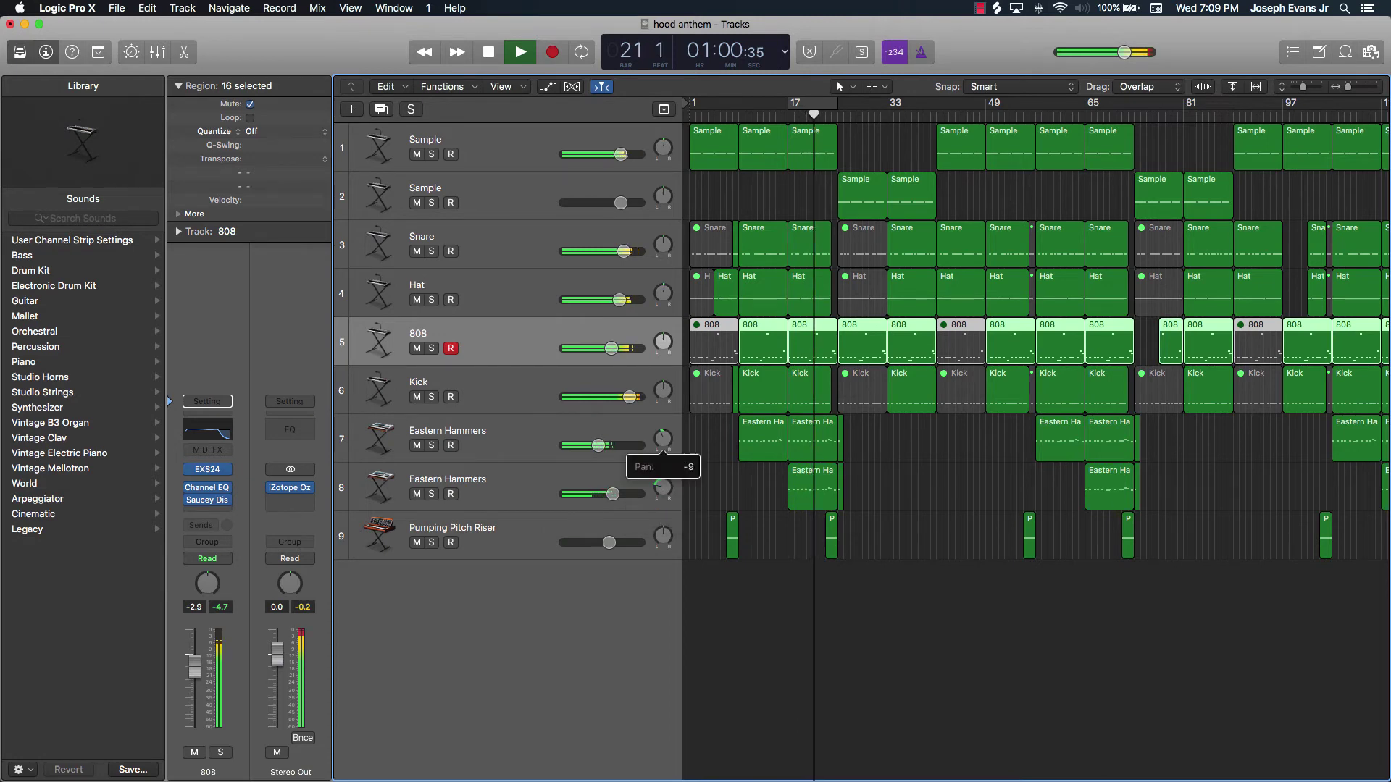
drag(663, 439, 663, 410)
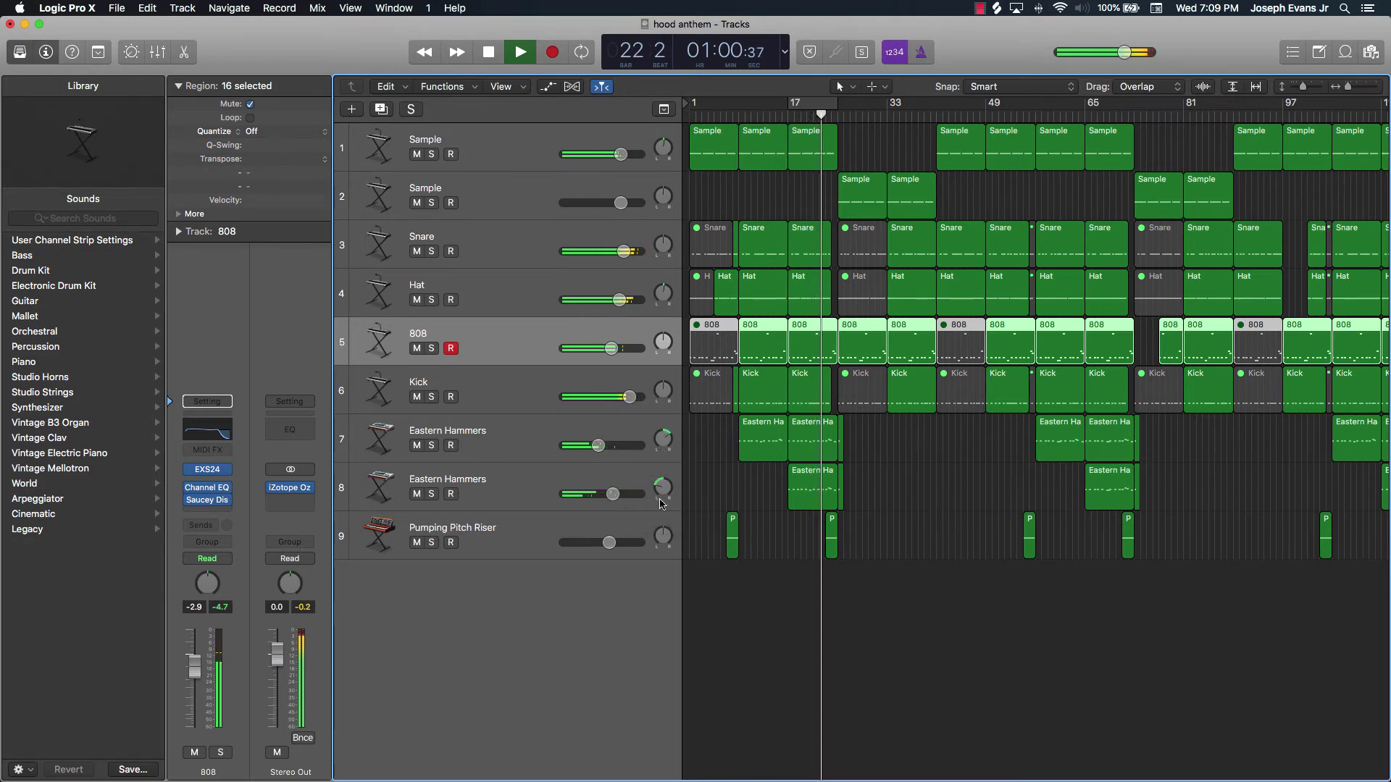
drag(613, 495, 605, 495)
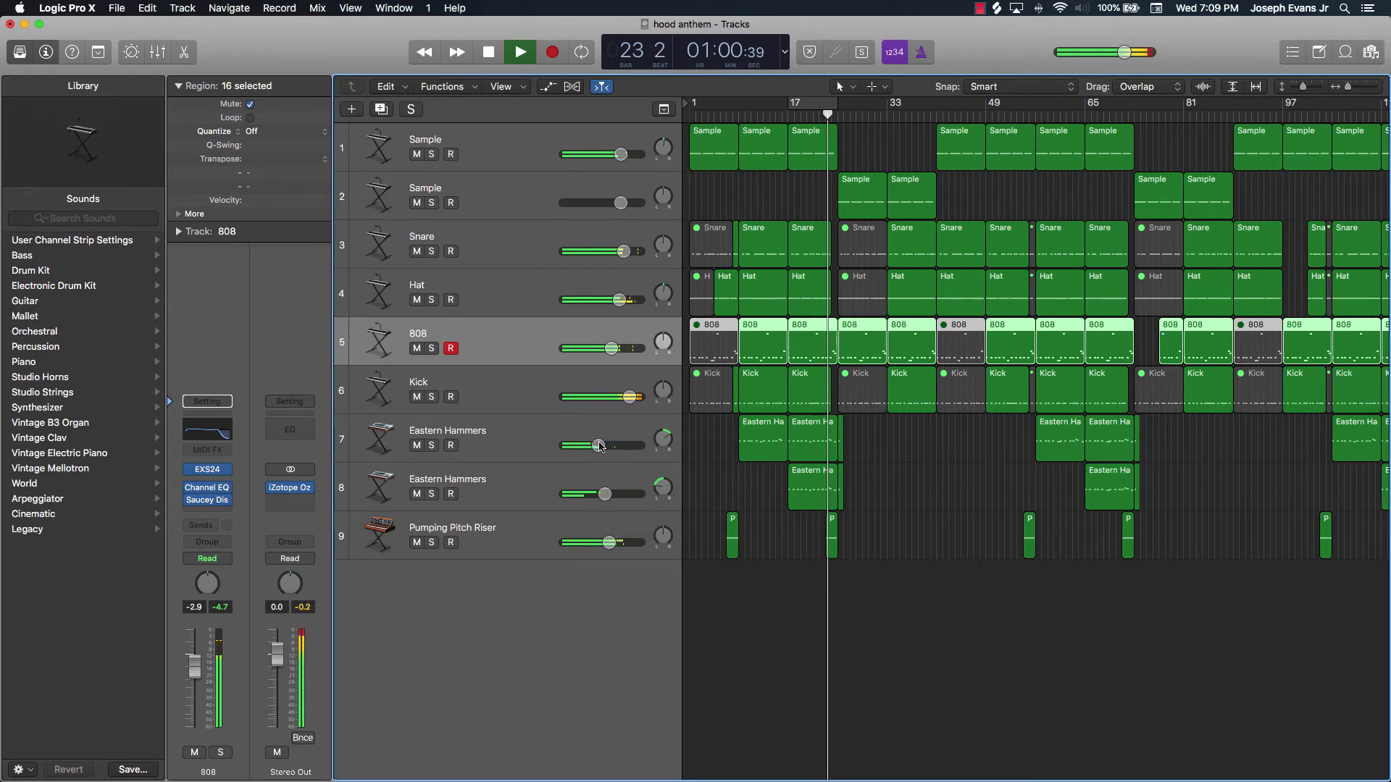
drag(600, 445, 601, 446)
drag(605, 494, 608, 494)
drag(609, 542, 604, 543)
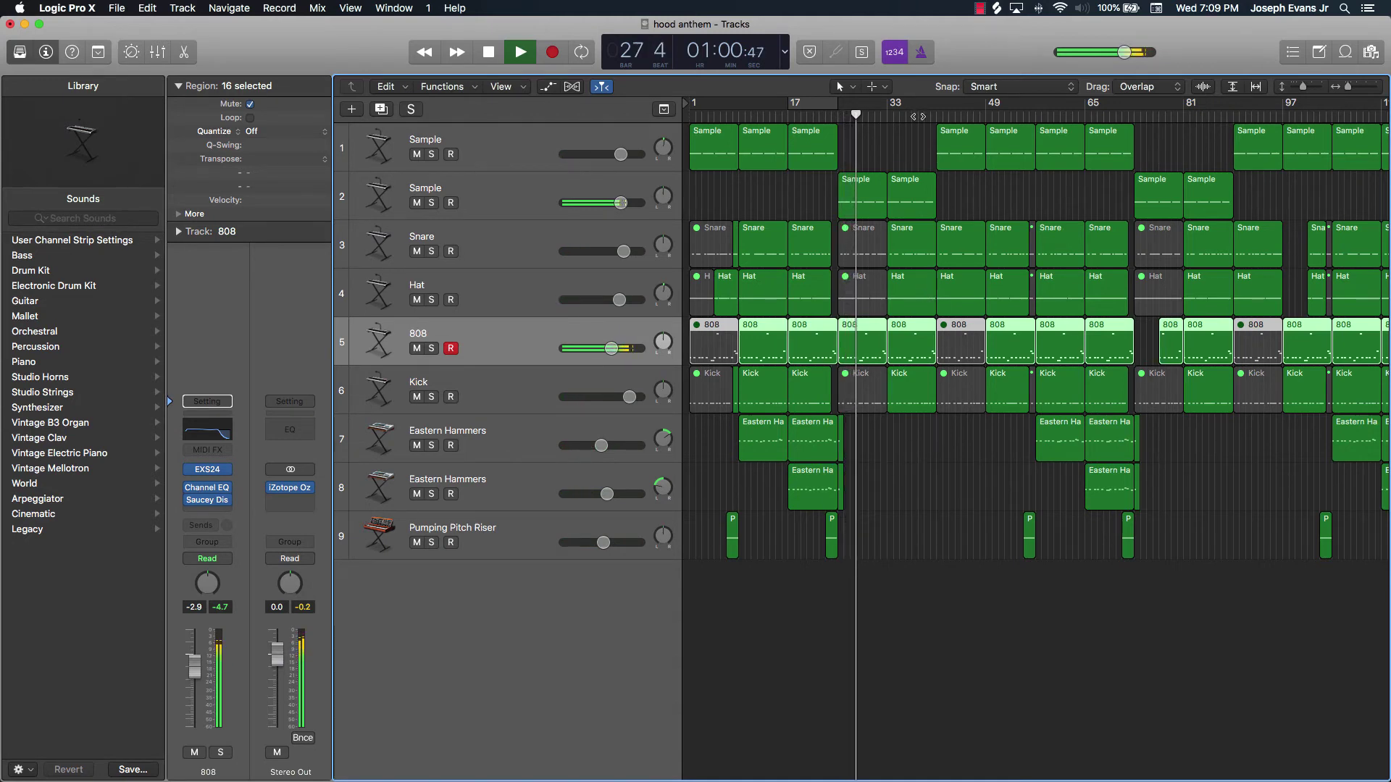
Step: Play from about bar 38, lower the Hat volume to -1.4 dB, and set its Bus 3 send to -32.5 dB
click(918, 114)
click(912, 457)
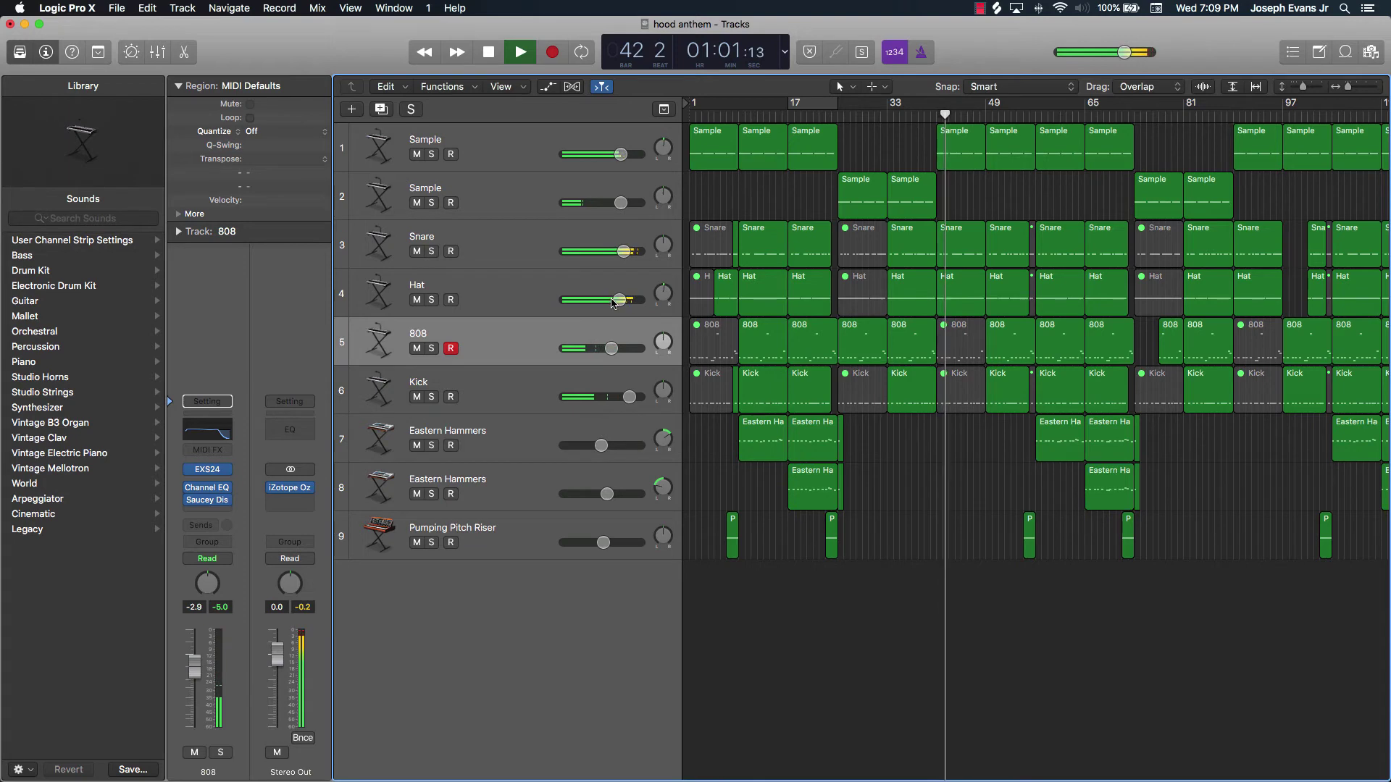
drag(620, 300, 617, 299)
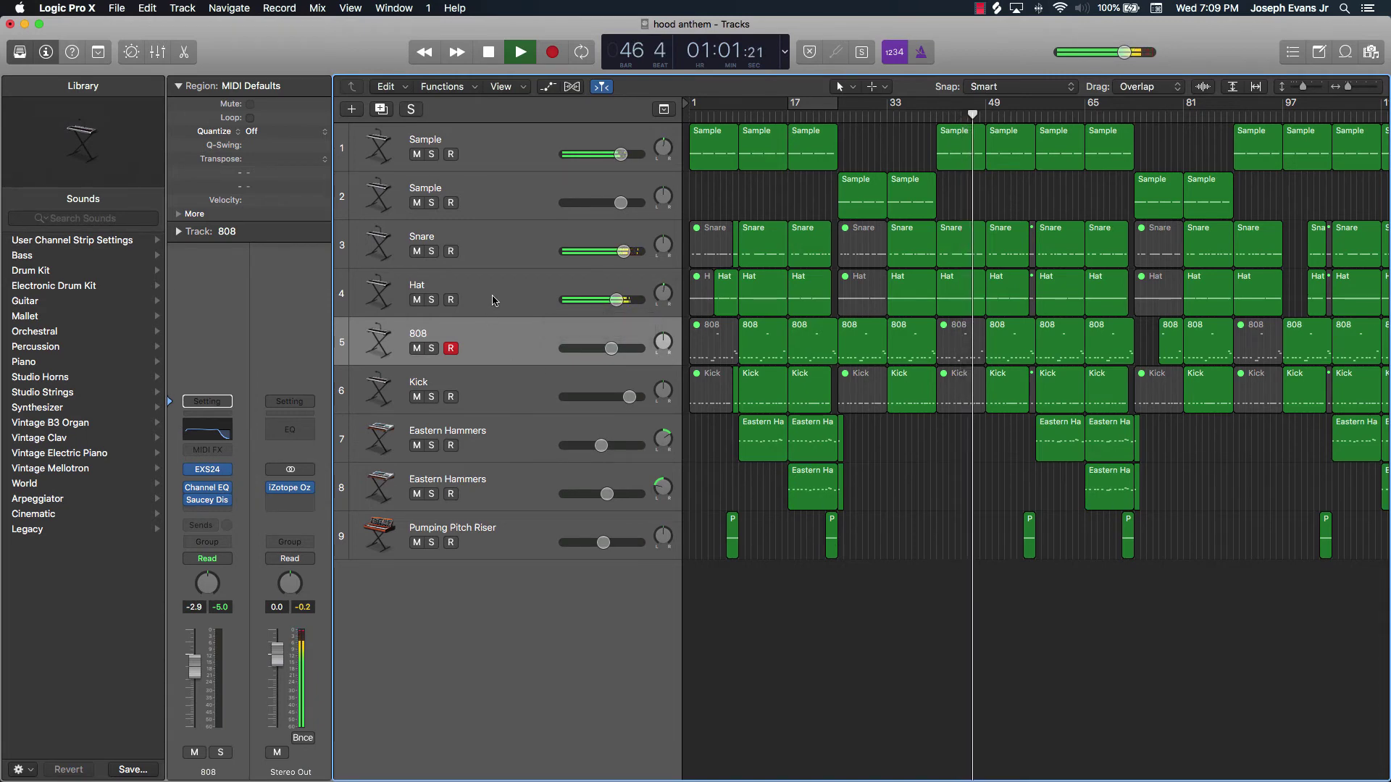
key(Up)
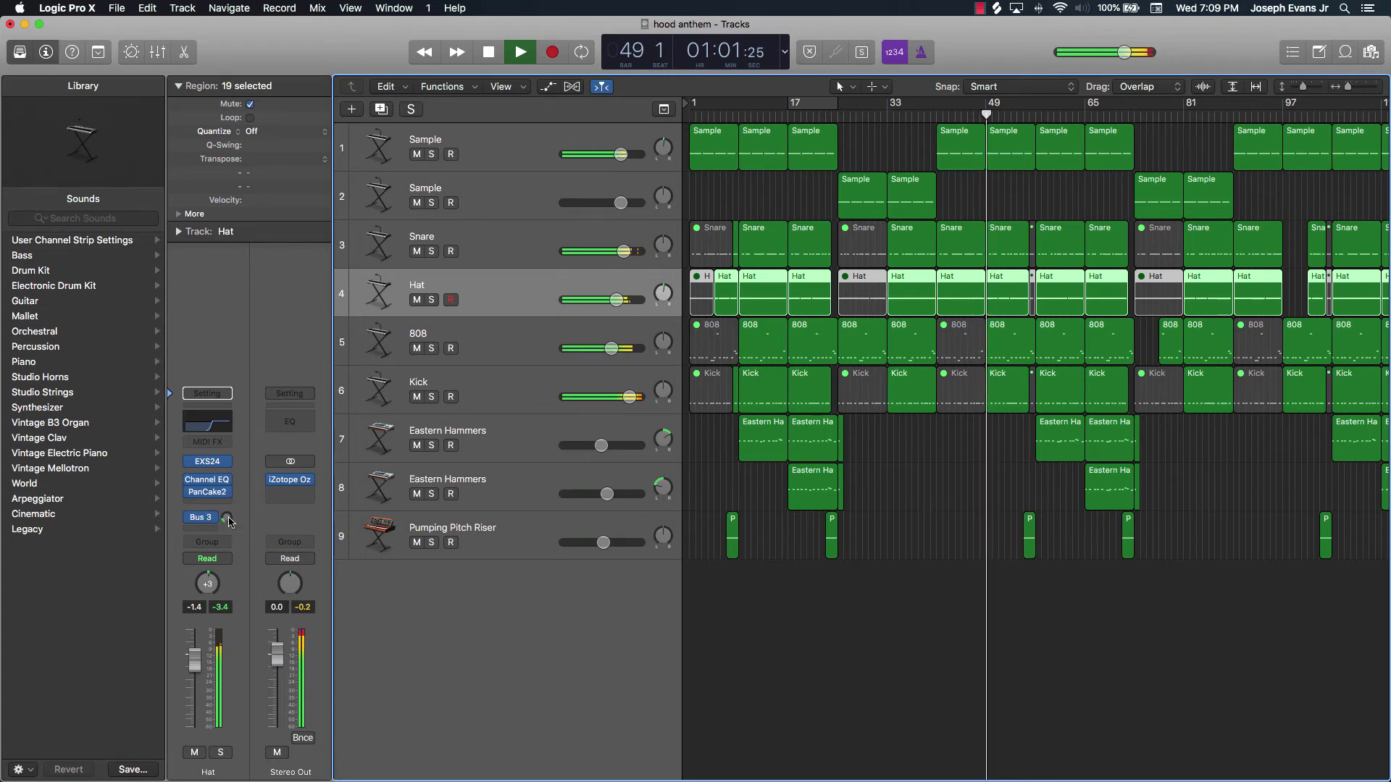
drag(228, 518, 228, 521)
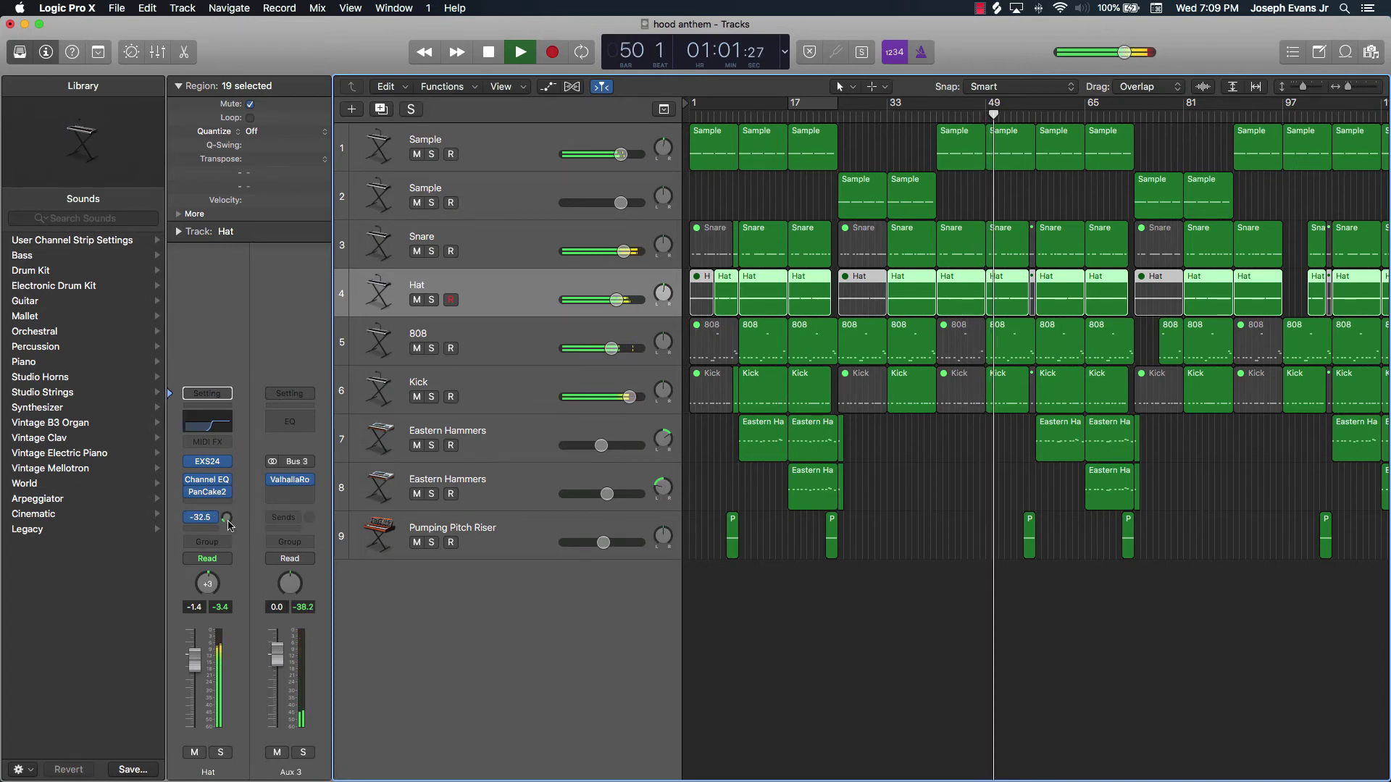
click(930, 525)
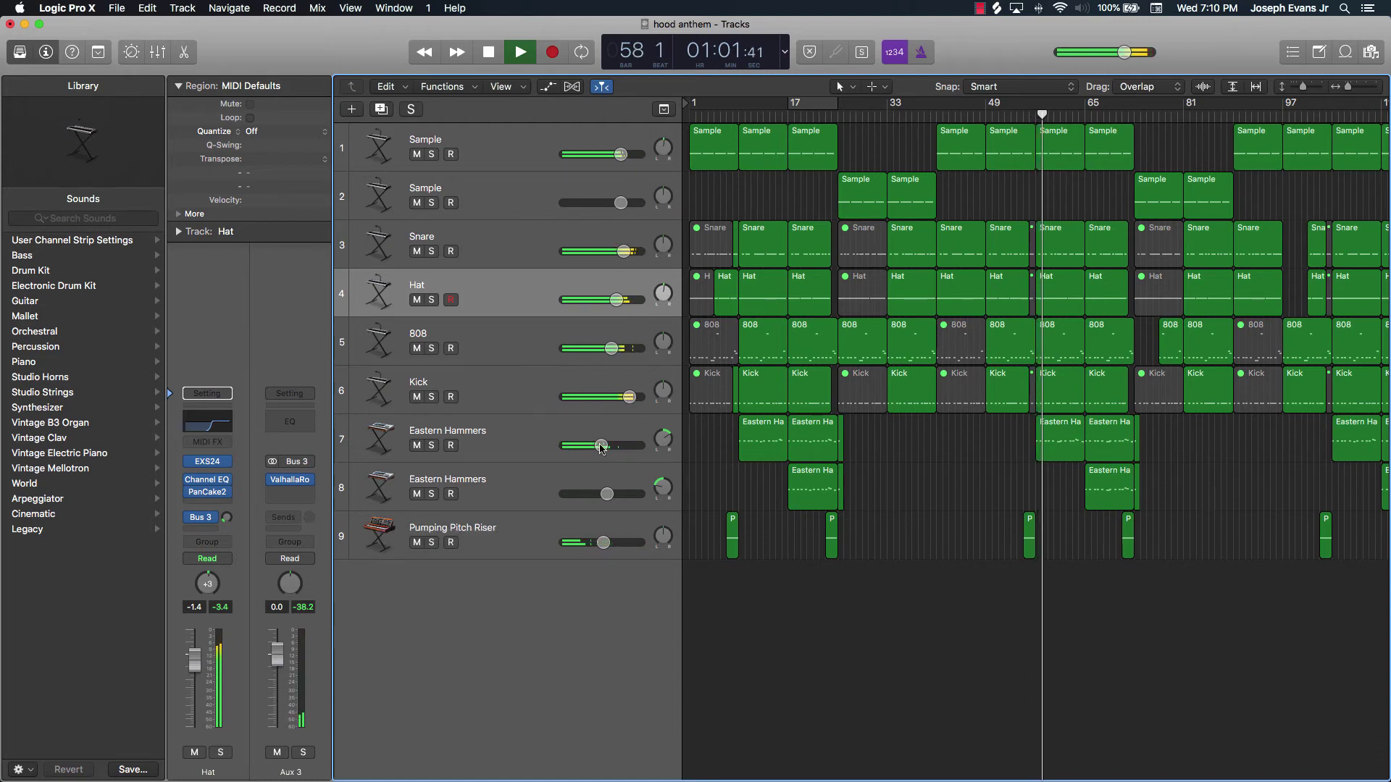
Step: Set the upper Eastern Hammers to -6.6 dB and pan +5, nudge the lower one's volume, and pan Pumping Pitch Riser slightly left
mouse_move(602, 445)
mouse_down()
mouse_move(659, 450)
mouse_move(598, 446)
mouse_up()
mouse_move(608, 495)
mouse_down()
mouse_move(663, 484)
mouse_move(663, 470)
mouse_move(609, 494)
mouse_up()
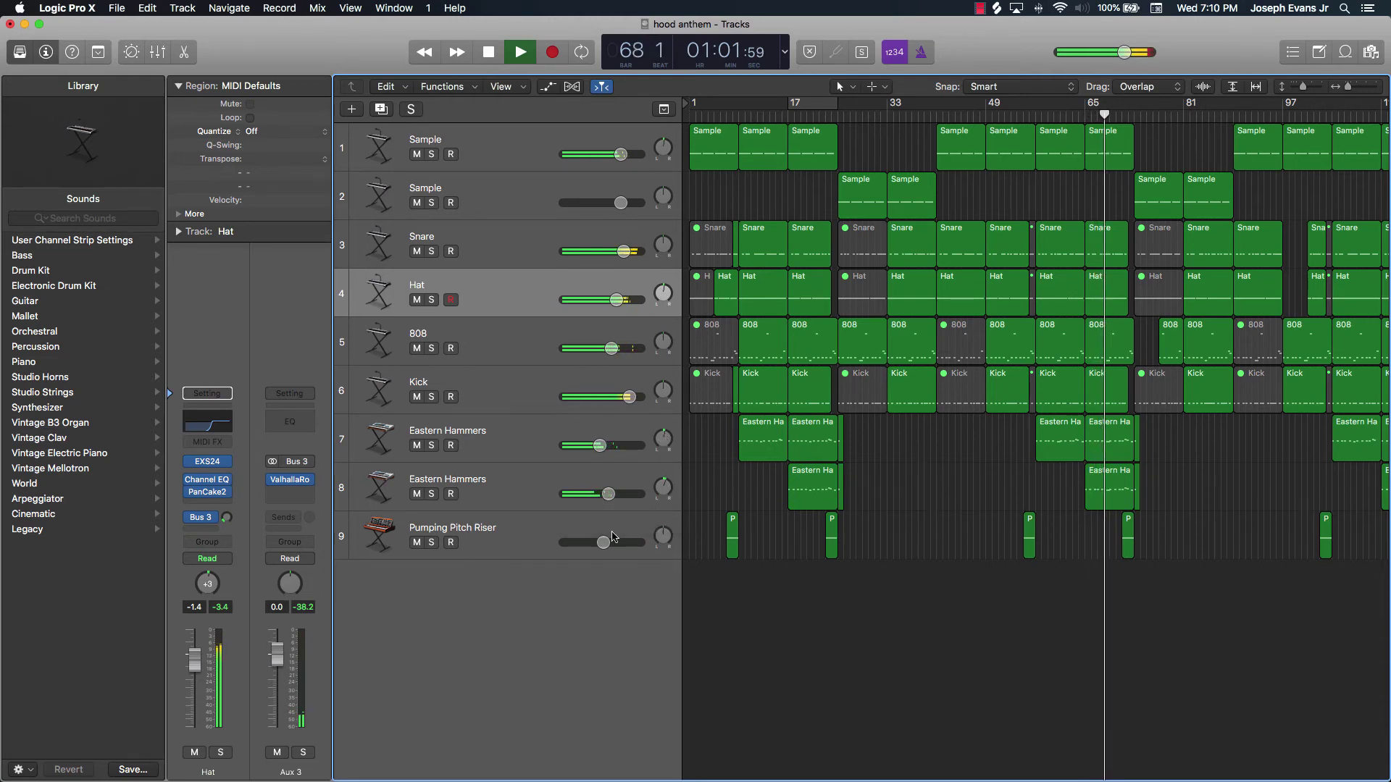
drag(663, 535, 662, 540)
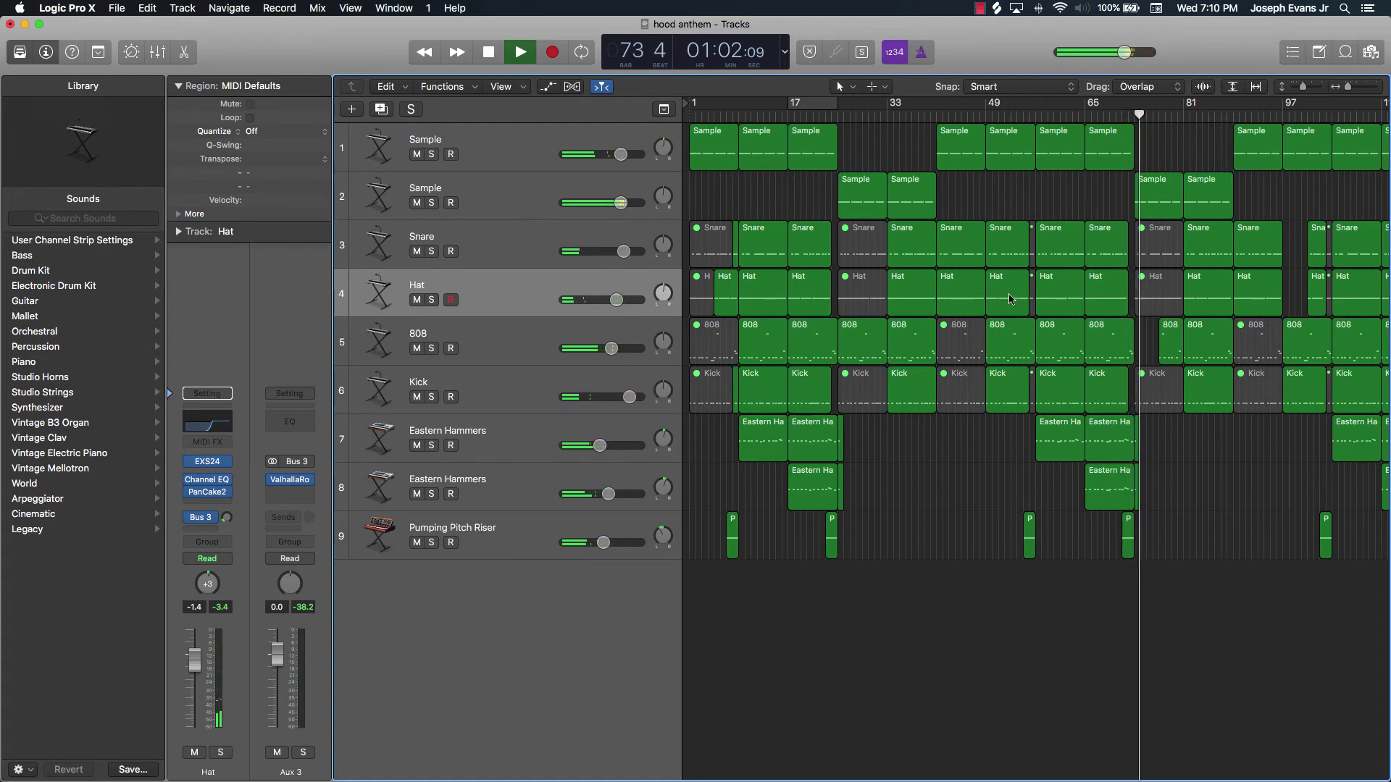
Step: Stop playback, return the playhead to the start, and zoom out until the whole arrangement fits
scroll(942, 276, right, 5)
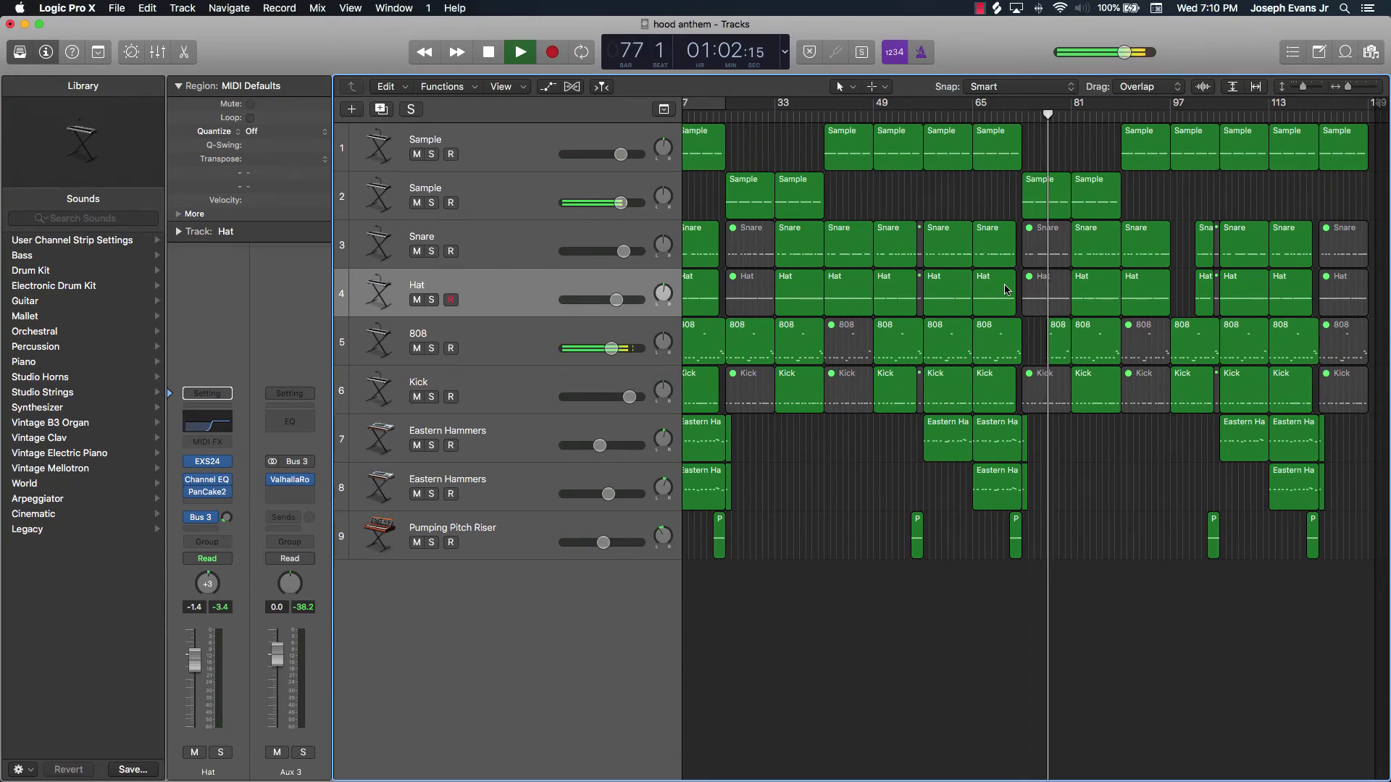
key(space)
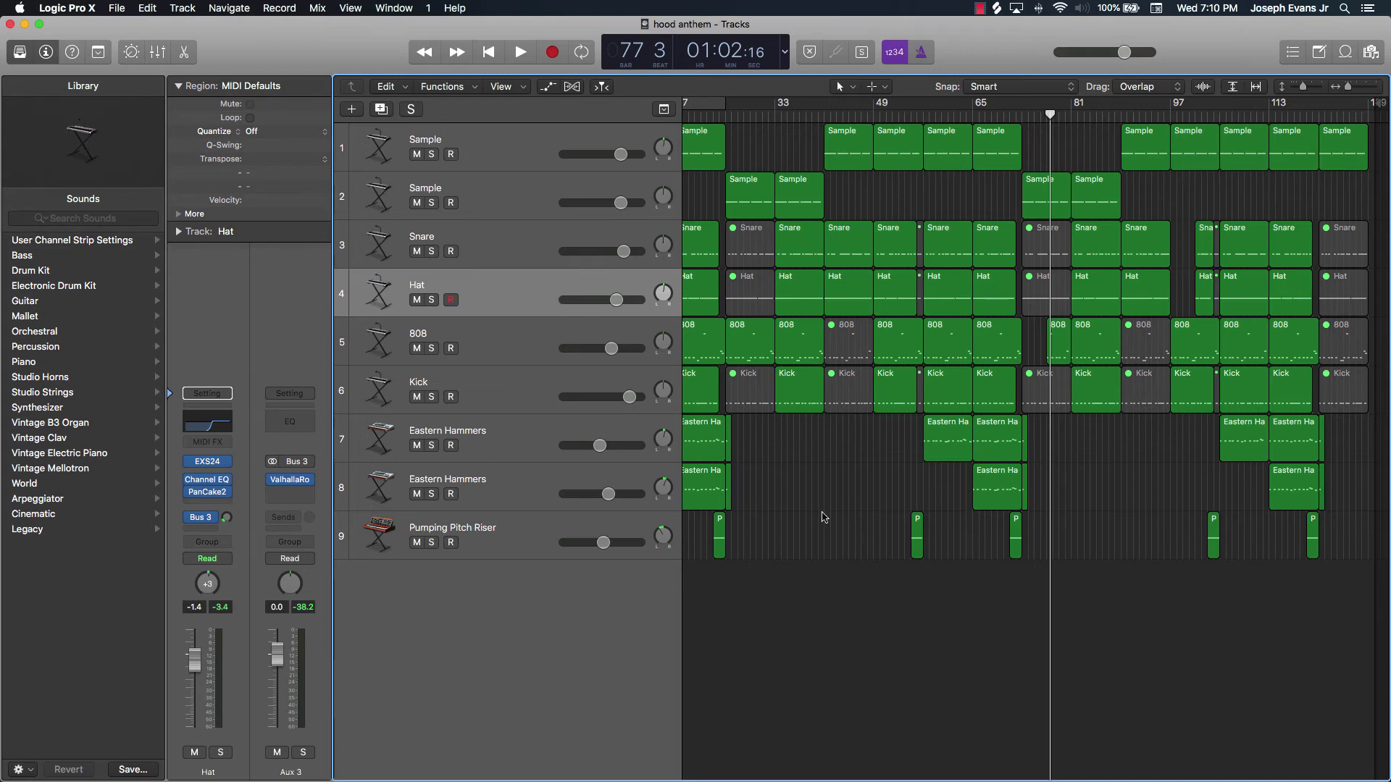
scroll(826, 478, left, 3)
key(Return)
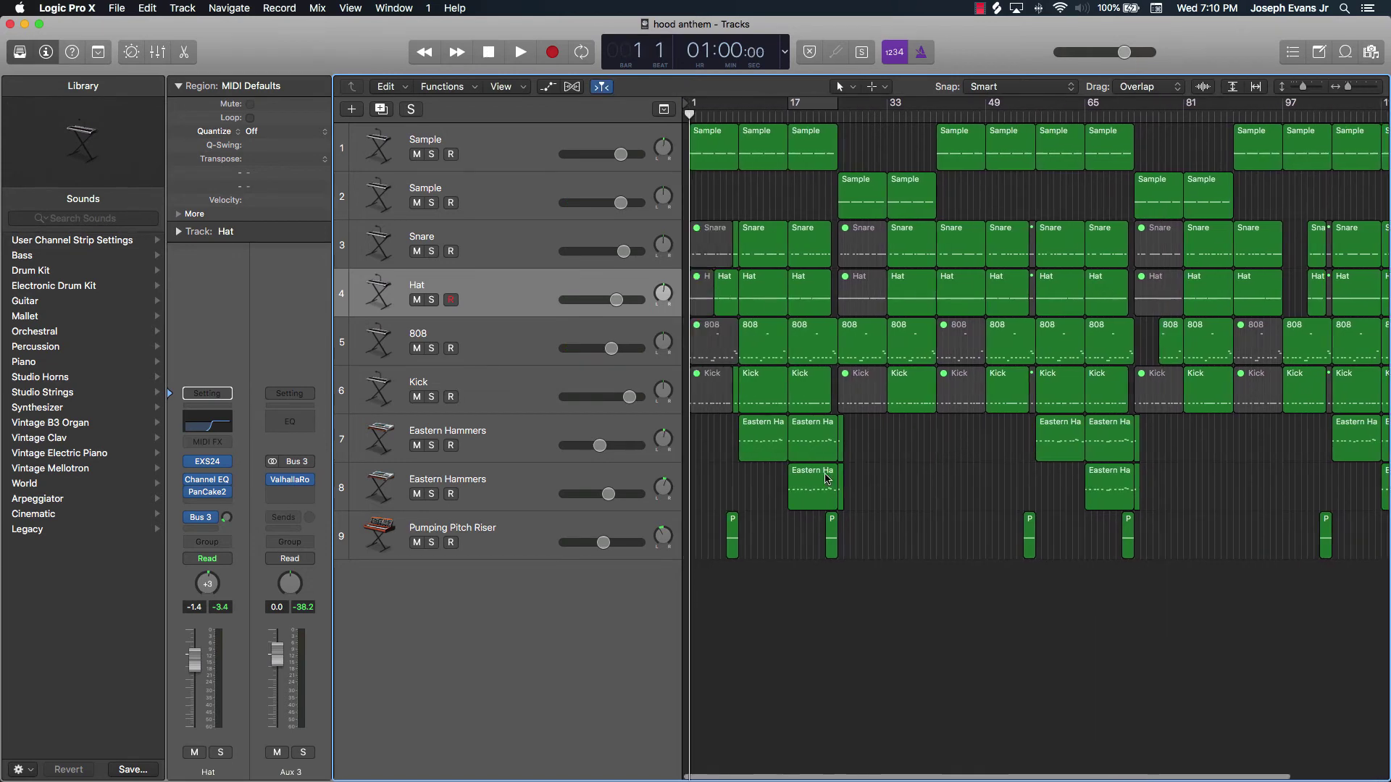
scroll(827, 479, down, 2)
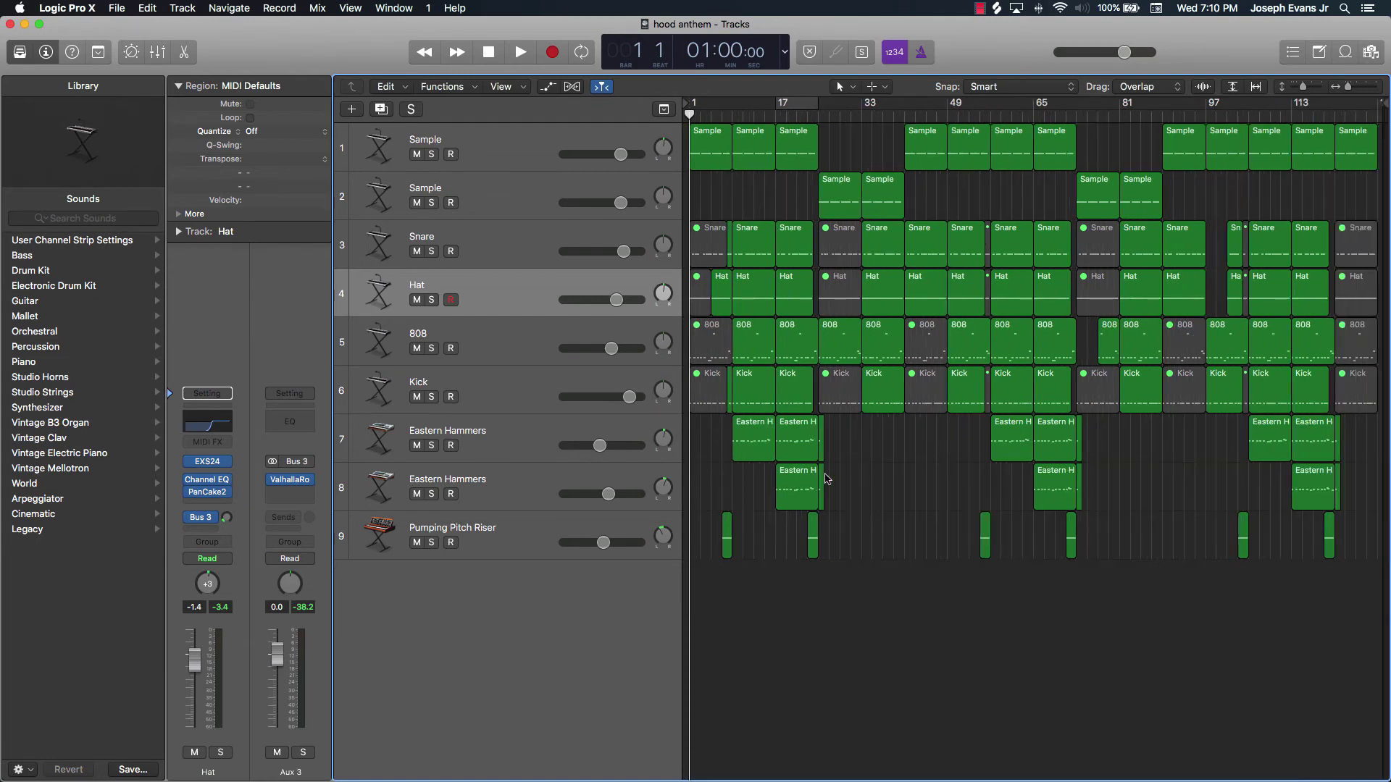
scroll(827, 479, down, 3)
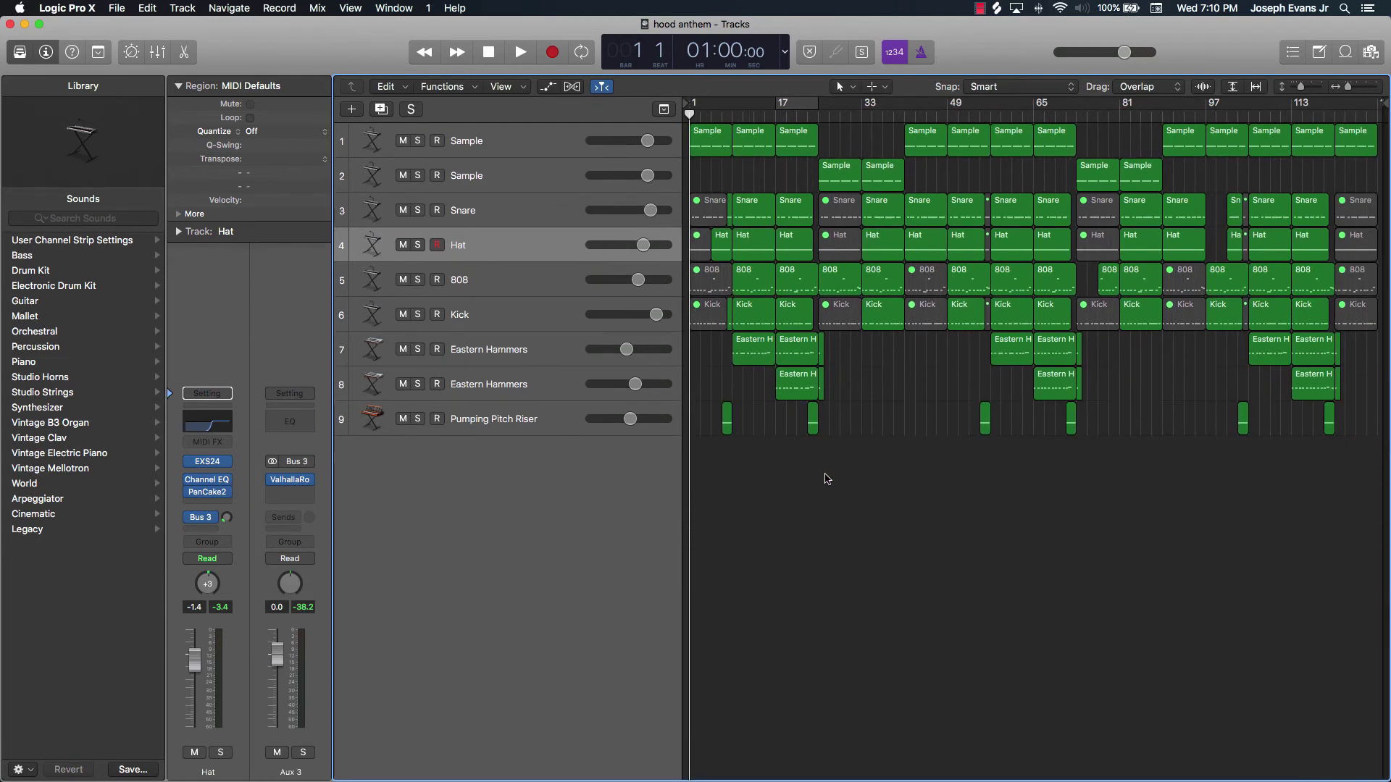
Step: Examine the Alchemy instrument on the upper Eastern Hammers track, close it, and deselect the track's regions
click(543, 351)
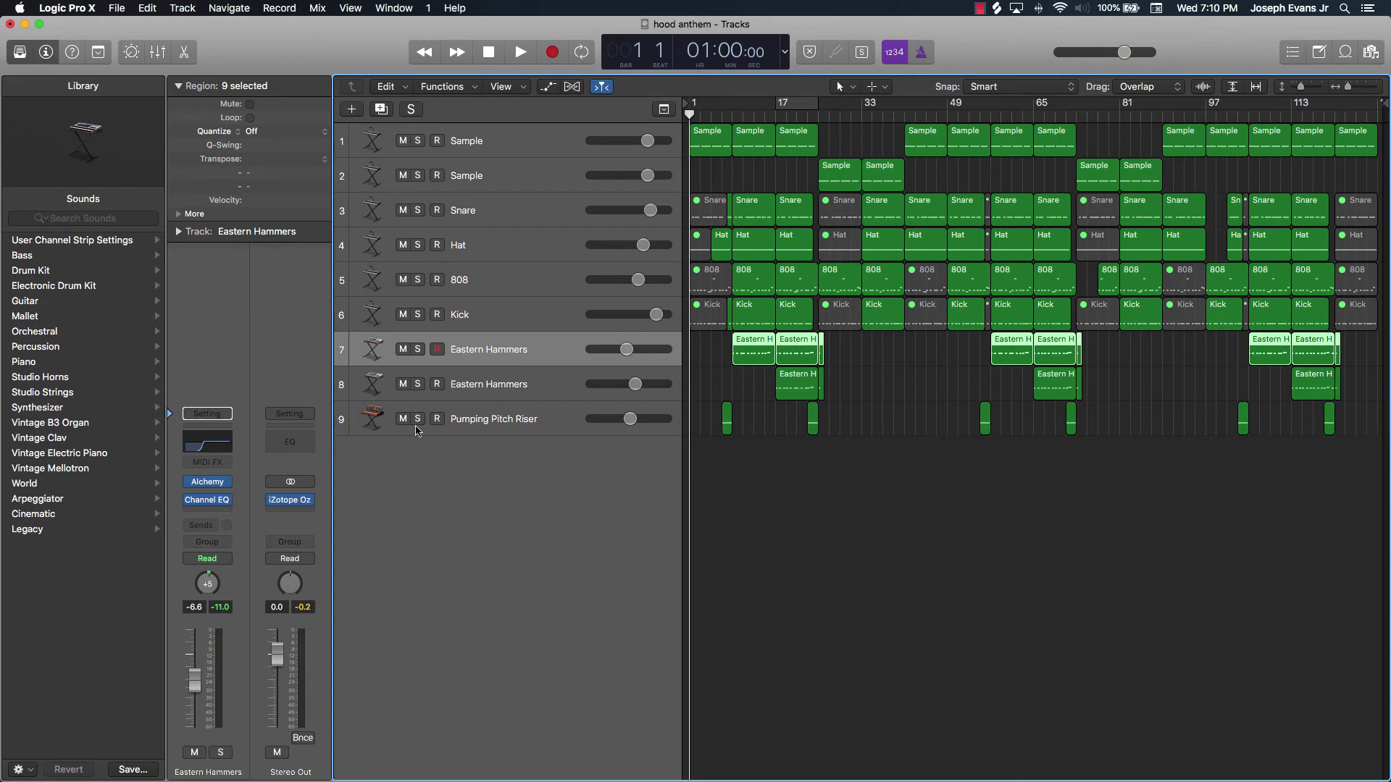
click(208, 484)
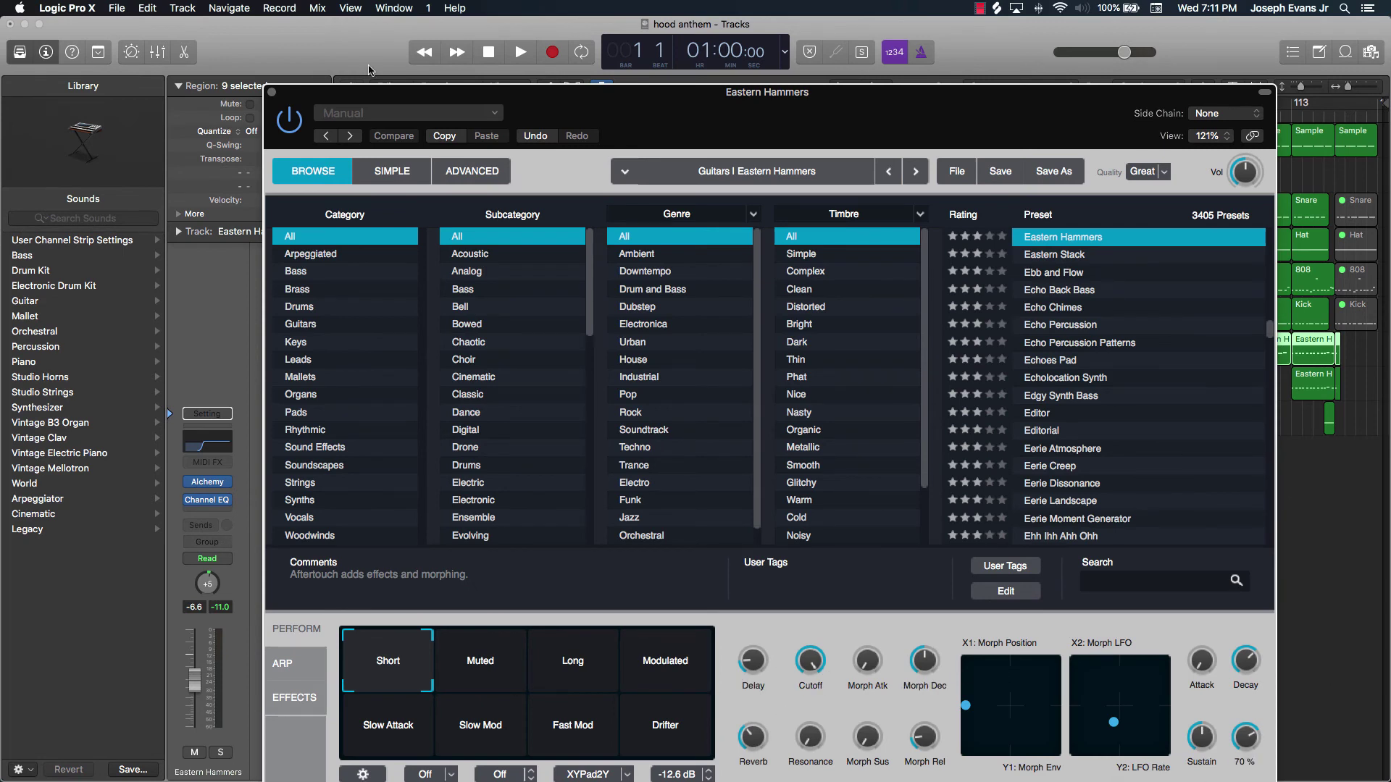
click(272, 94)
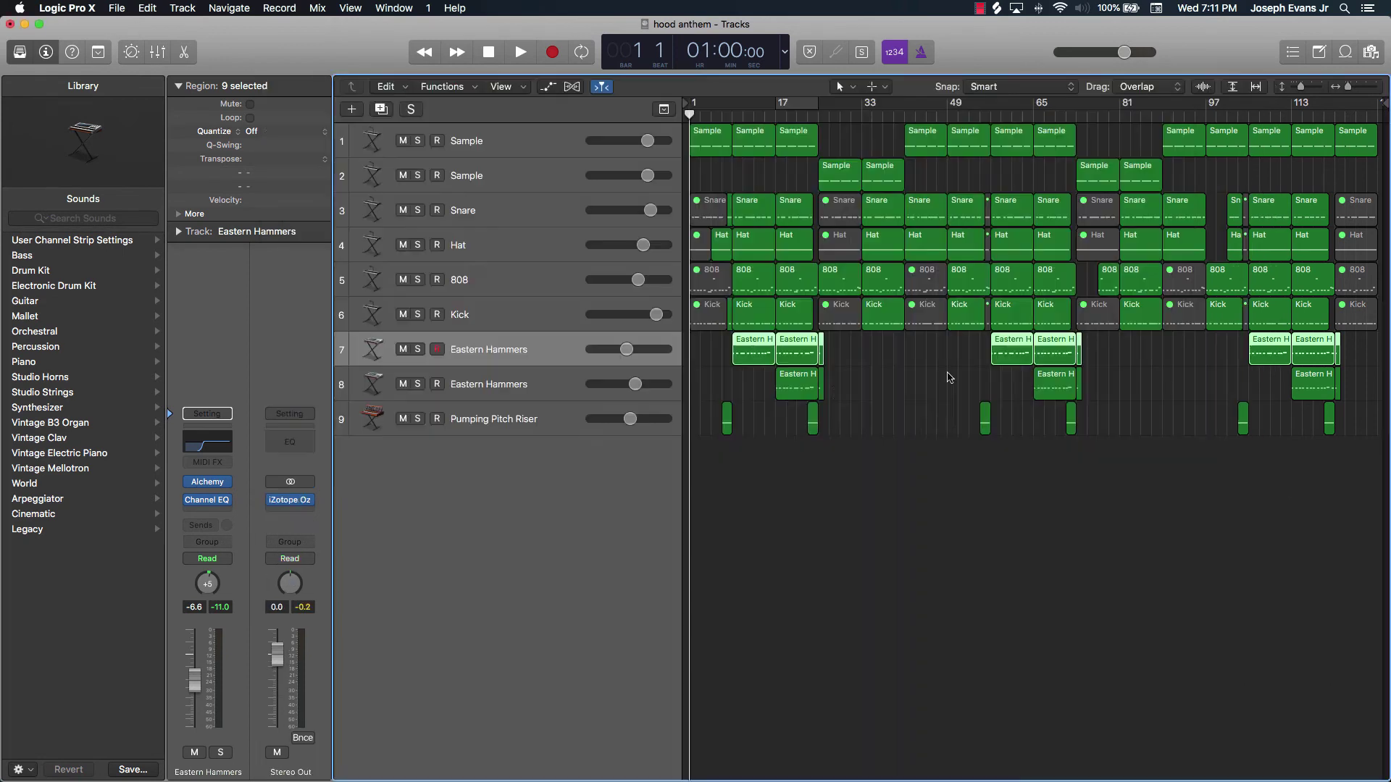
click(911, 418)
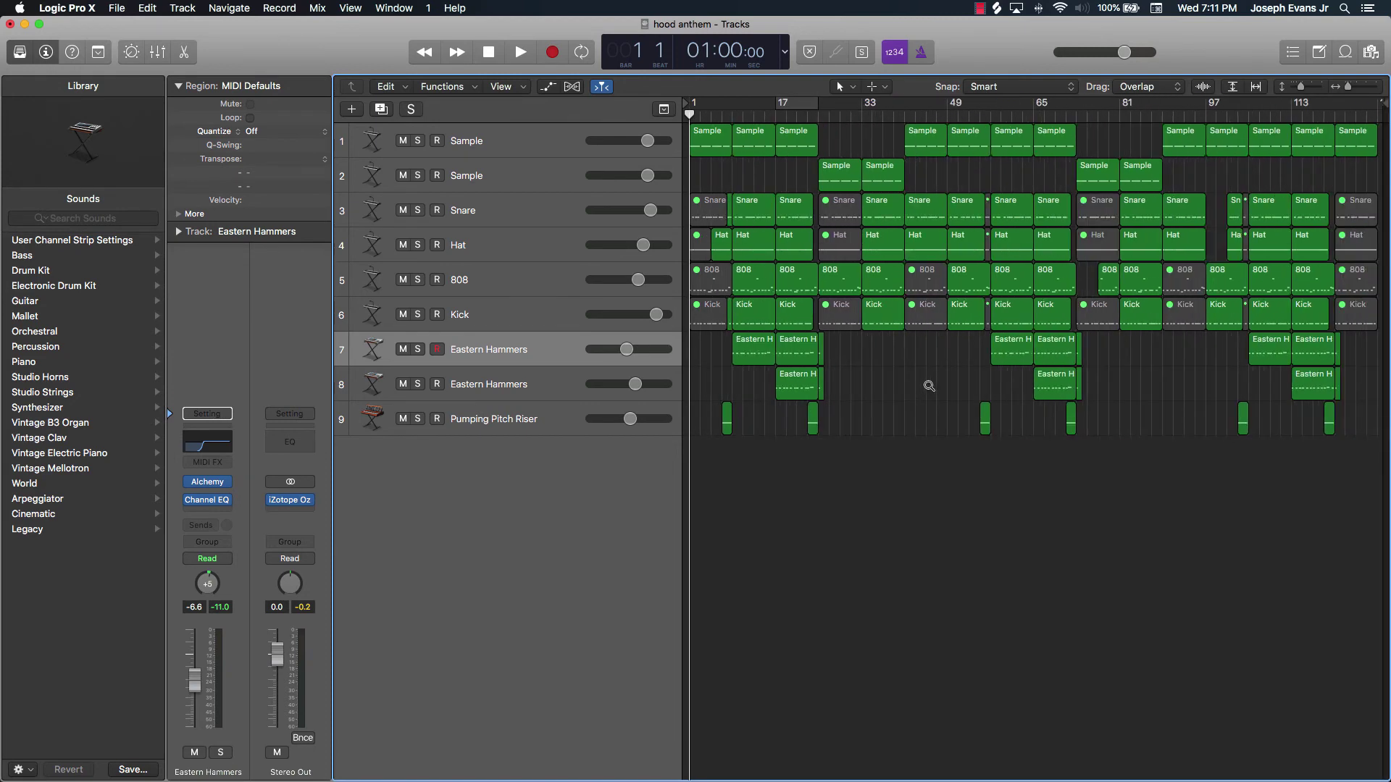
scroll(930, 386, down, 3)
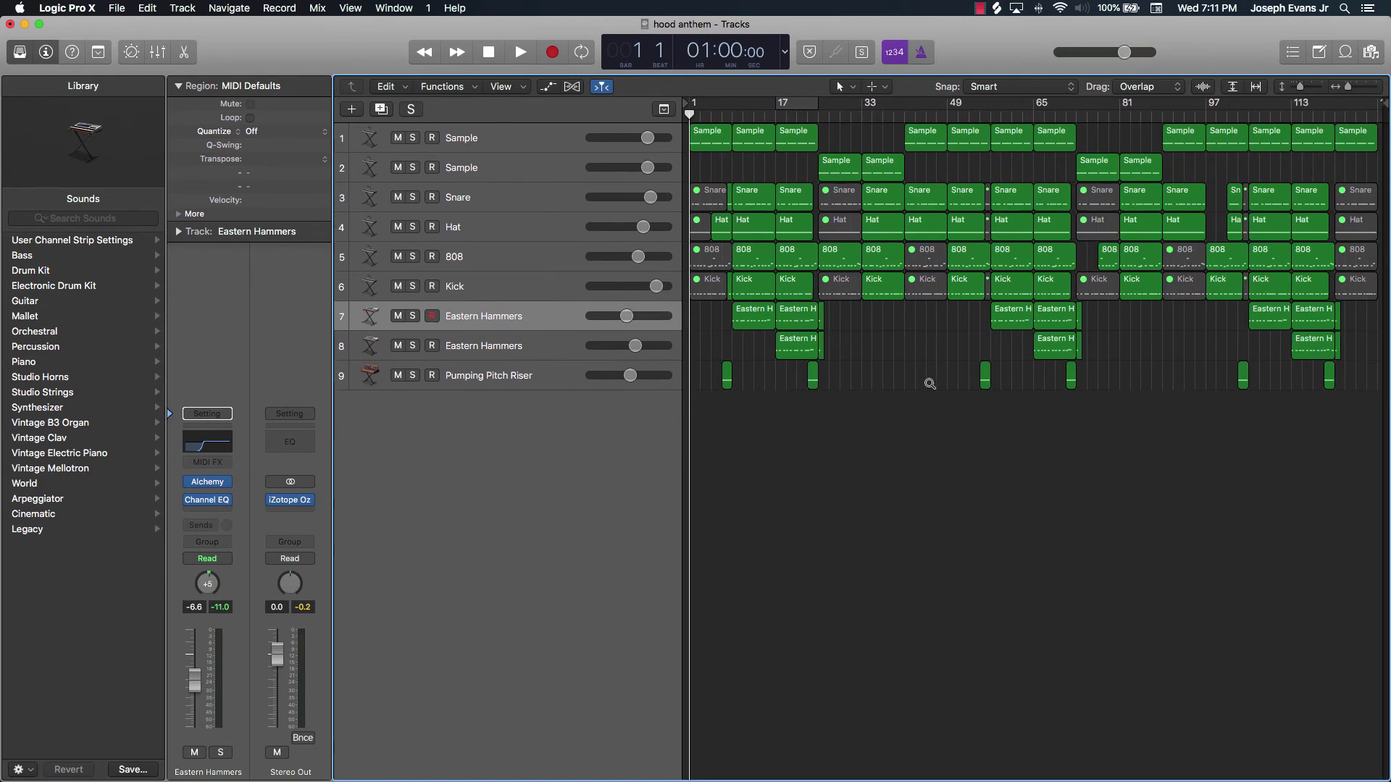
scroll(930, 384, right, 3)
scroll(929, 384, left, 3)
scroll(932, 384, right, 1)
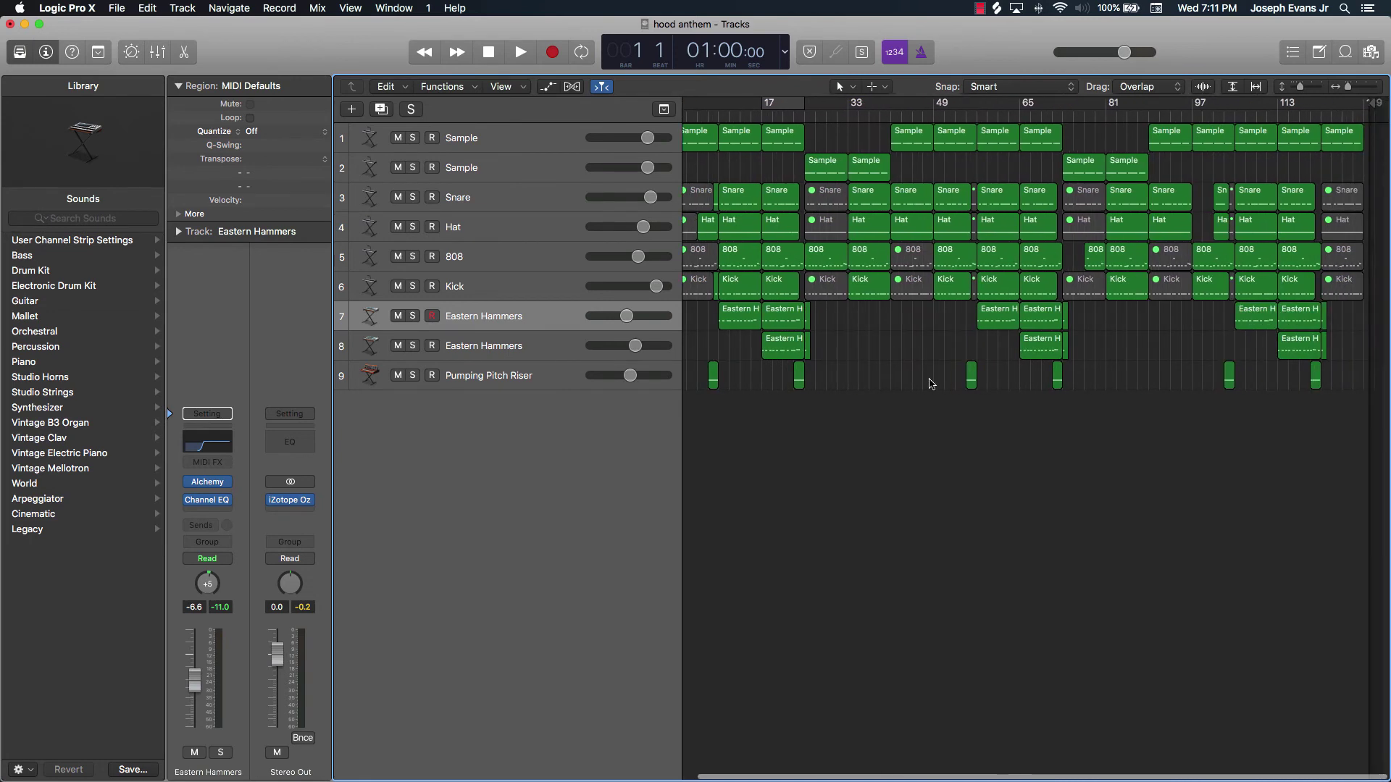
scroll(930, 384, left, 1)
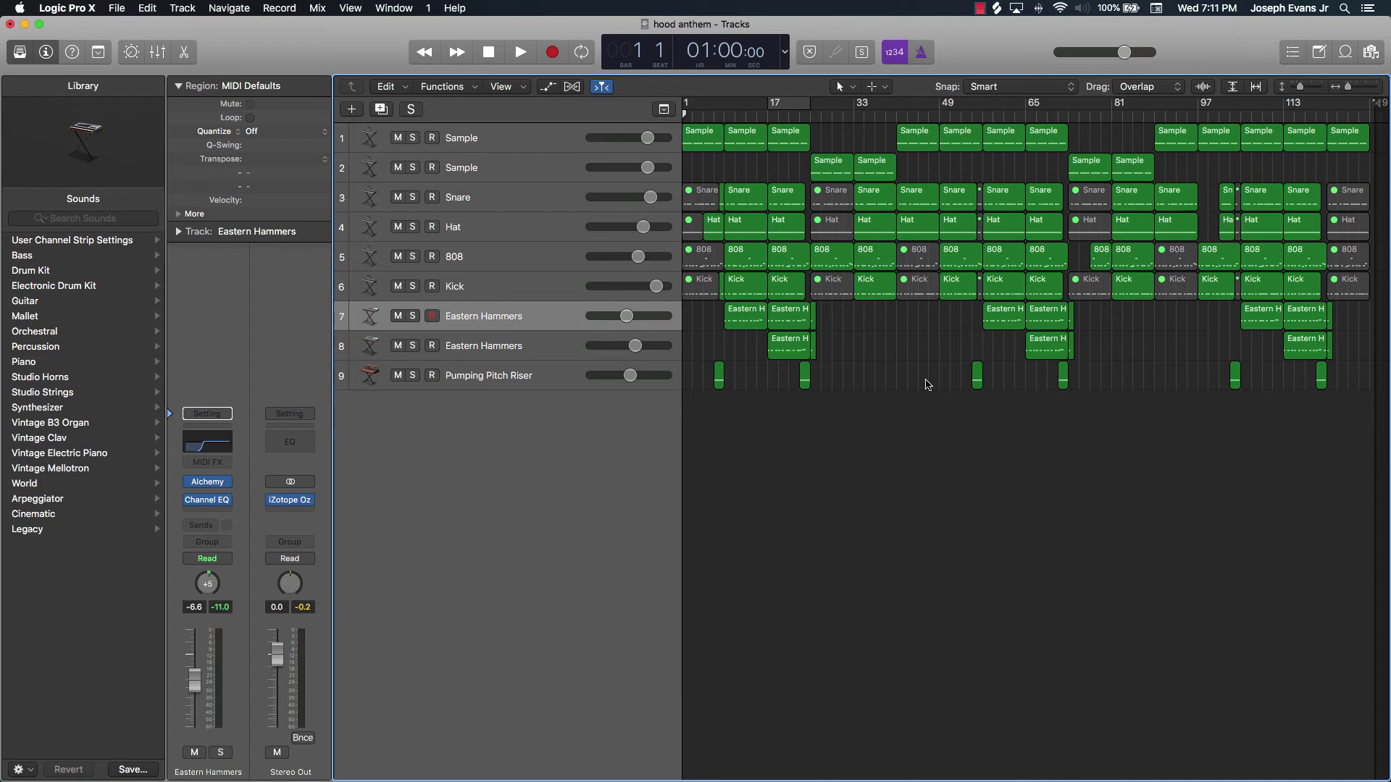
scroll(918, 377, left, 2)
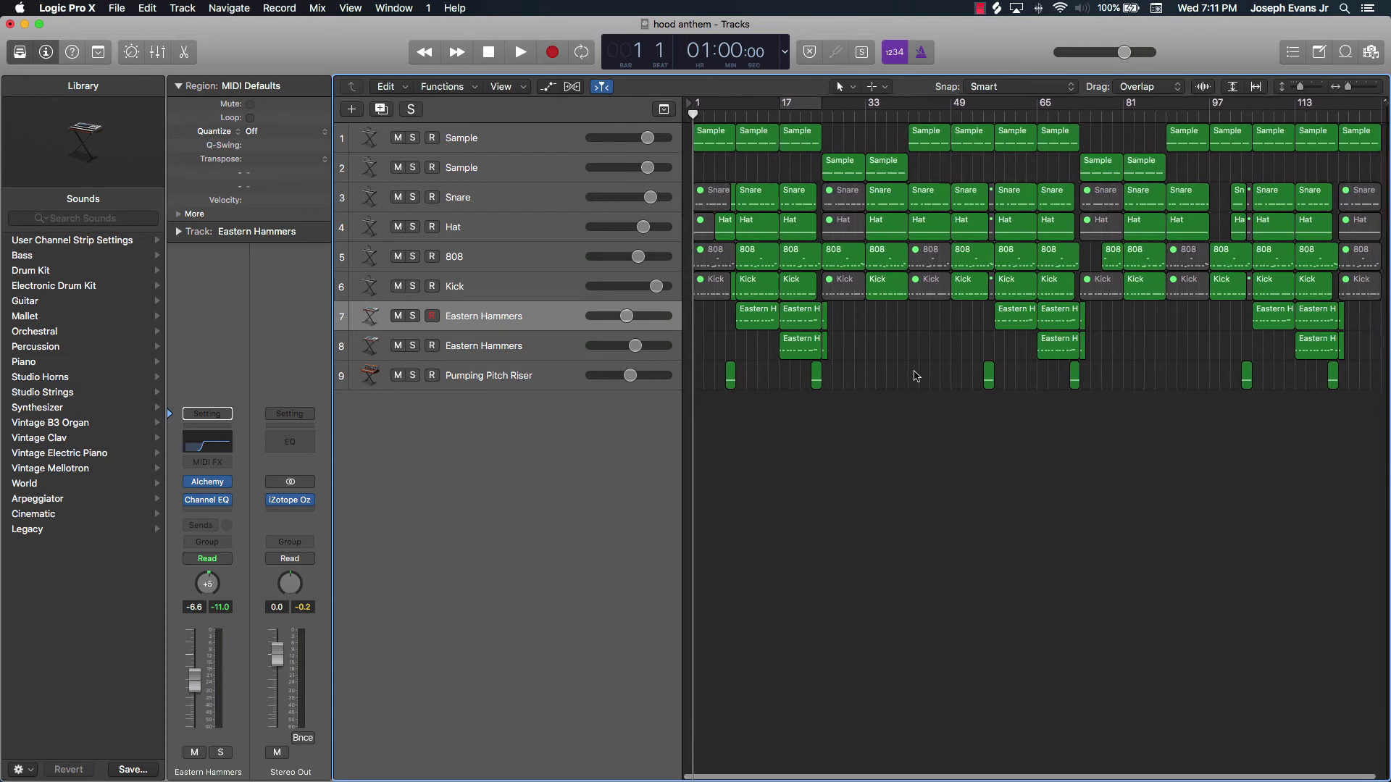
scroll(918, 377, right, 3)
scroll(916, 376, left, 2)
scroll(916, 376, left, 1)
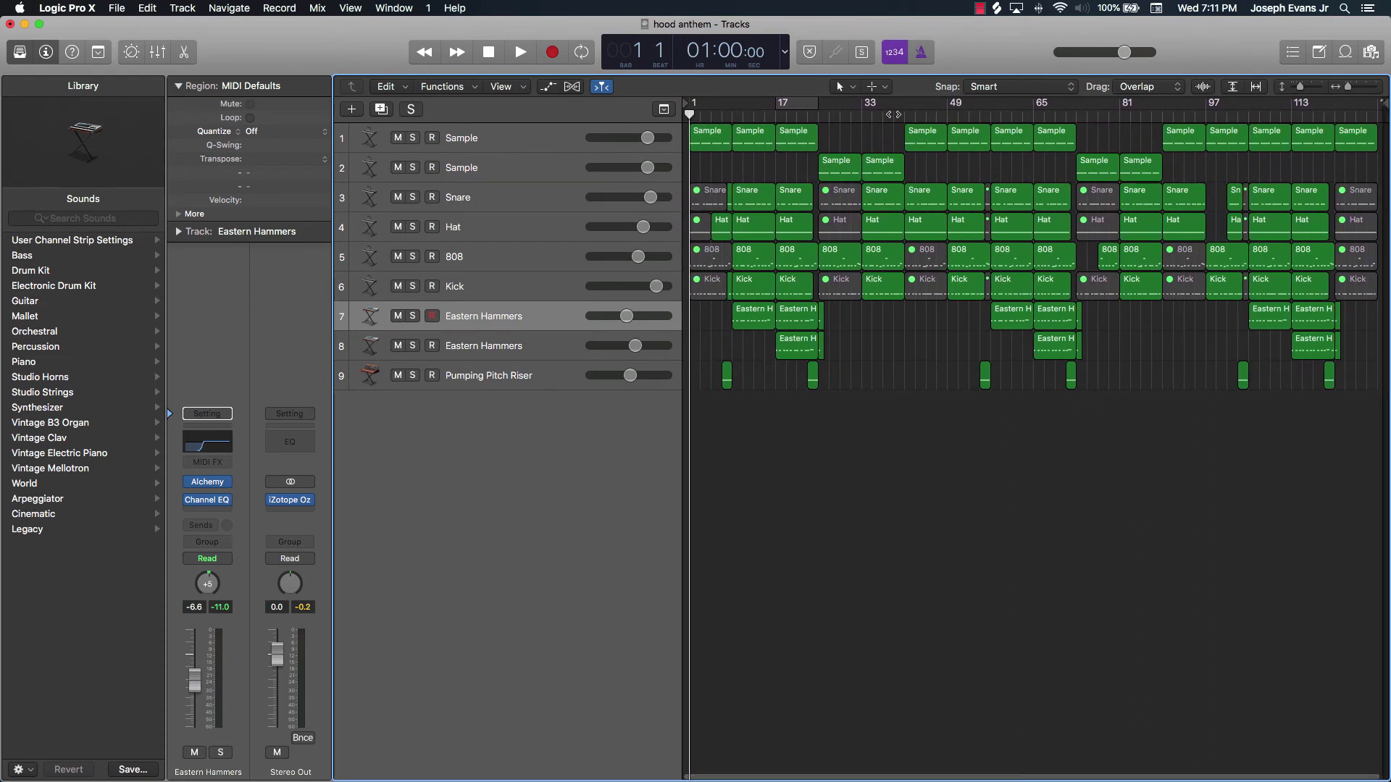
Step: Play from bar 72, raise the lower Eastern Hammers track's volume to -1.5 dB, and clear its region selection
click(1070, 114)
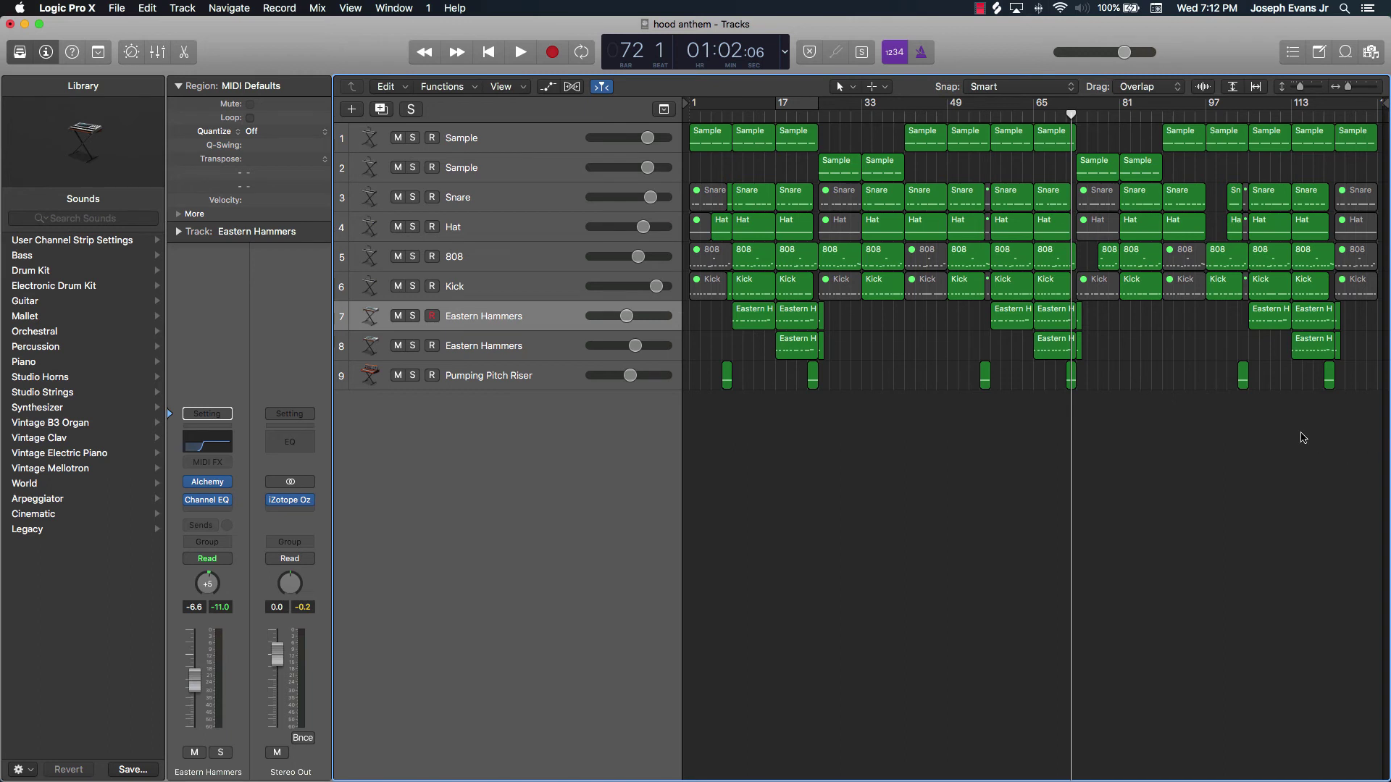
key(space)
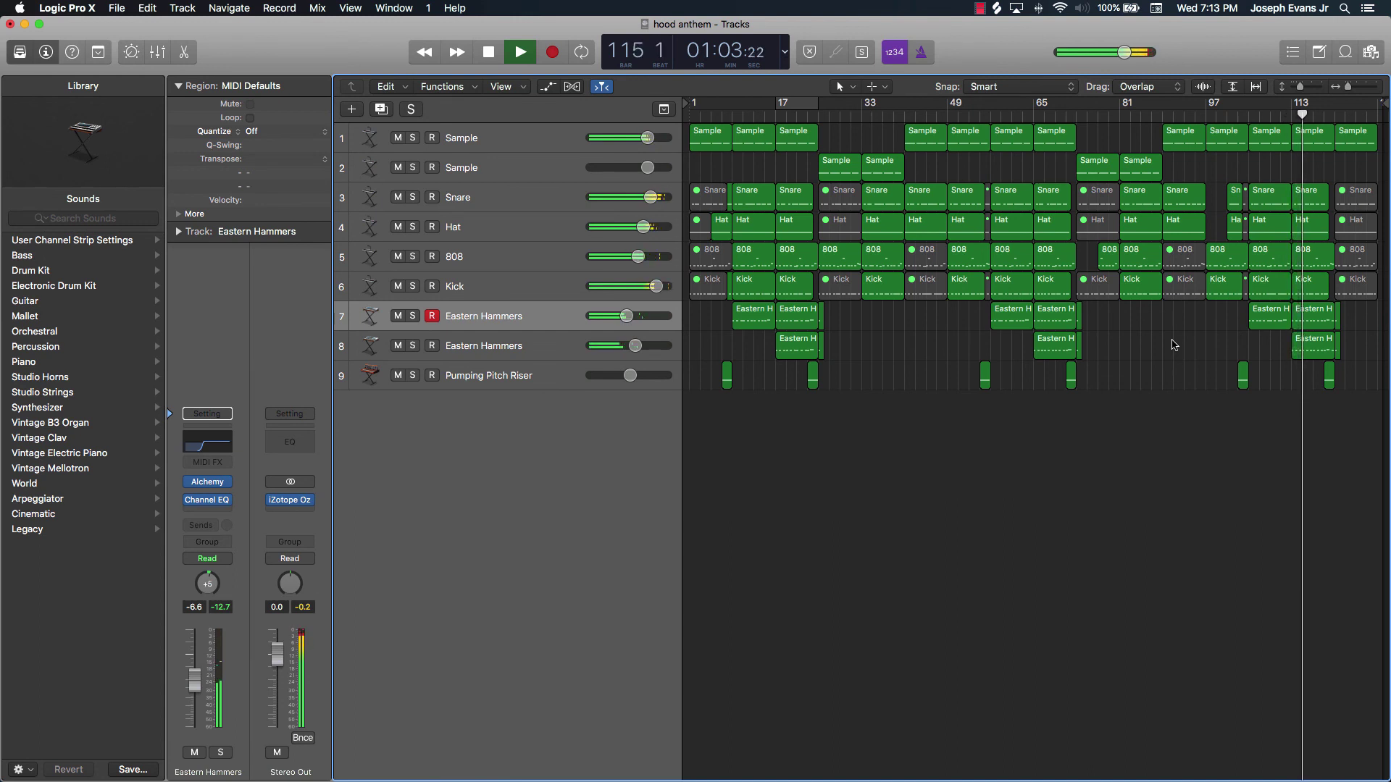
drag(635, 346, 643, 352)
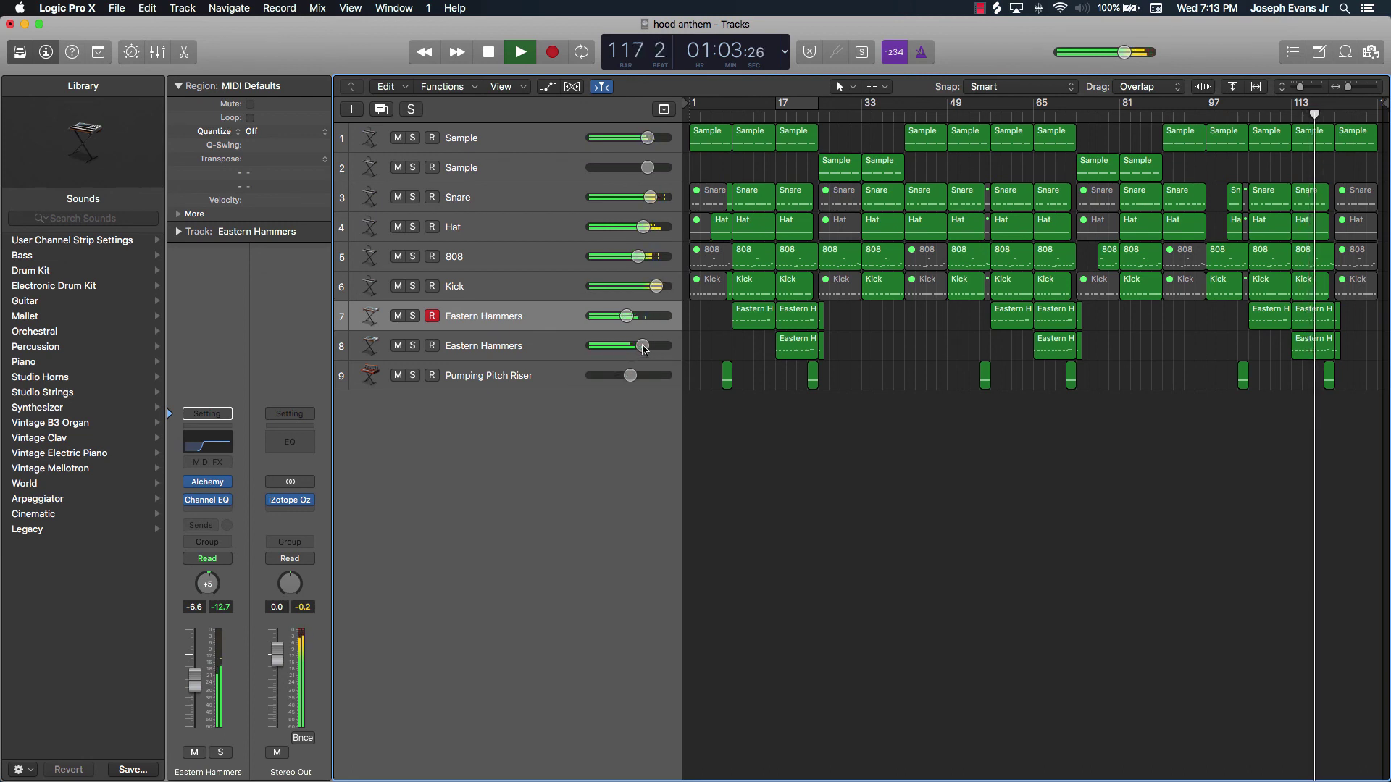
click(508, 345)
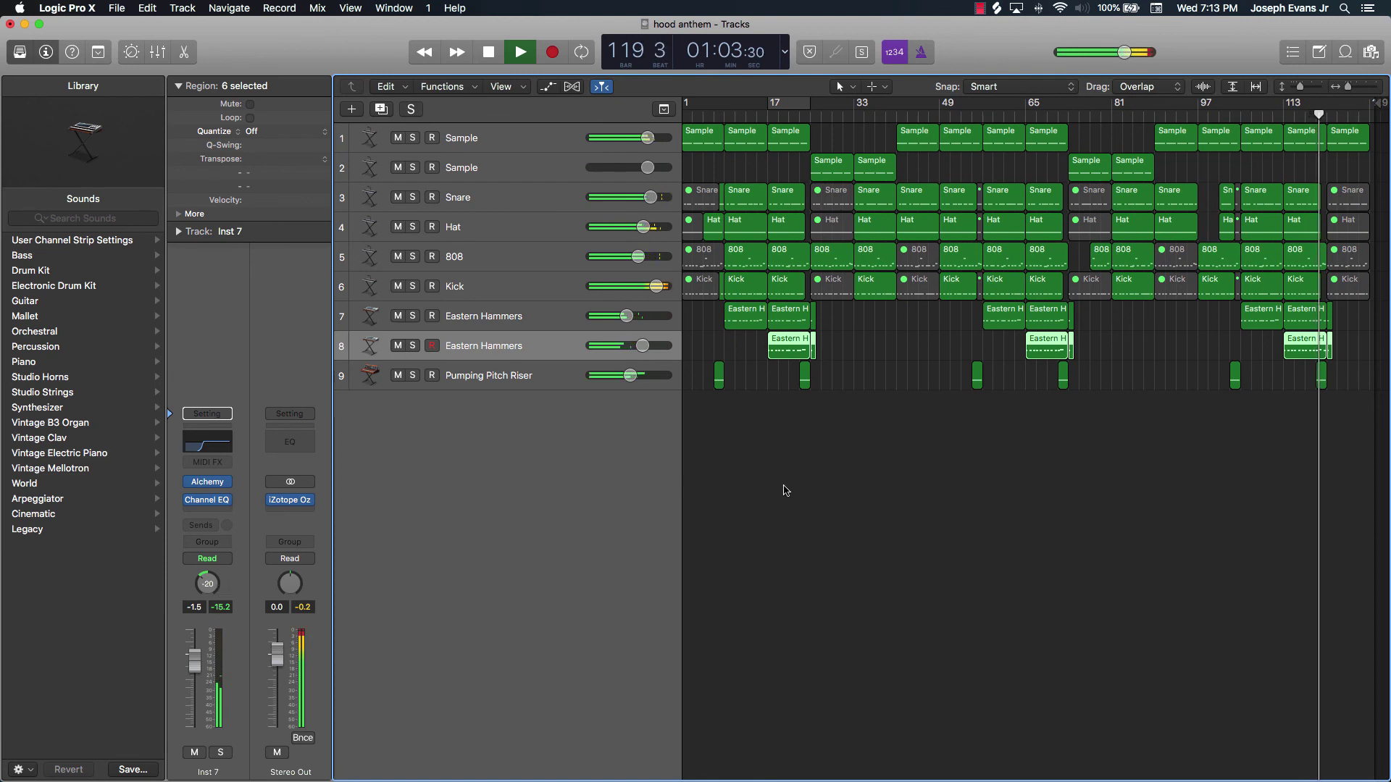
click(878, 500)
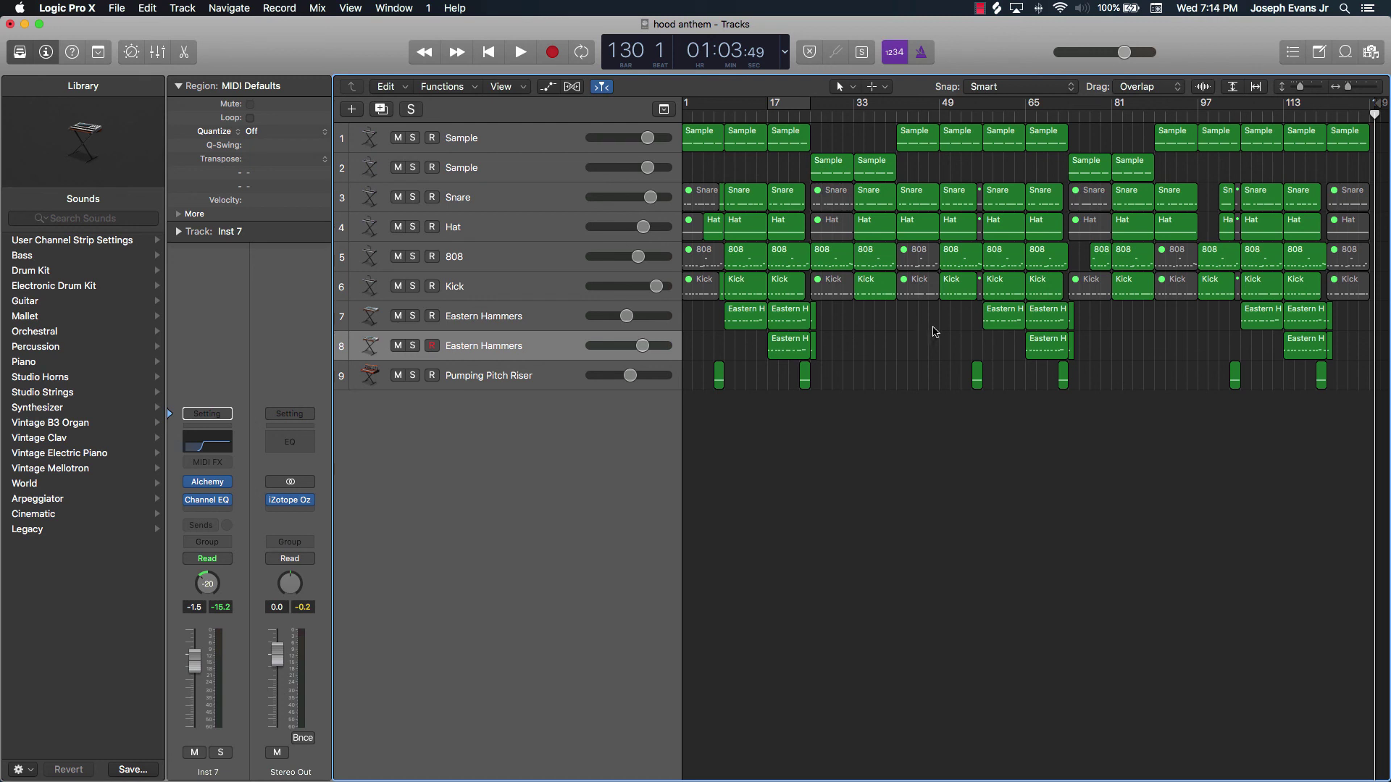
Step: Review the finished arrangement up close around its closing bars and across its full length with taller track rows
scroll(932, 327, up, 1)
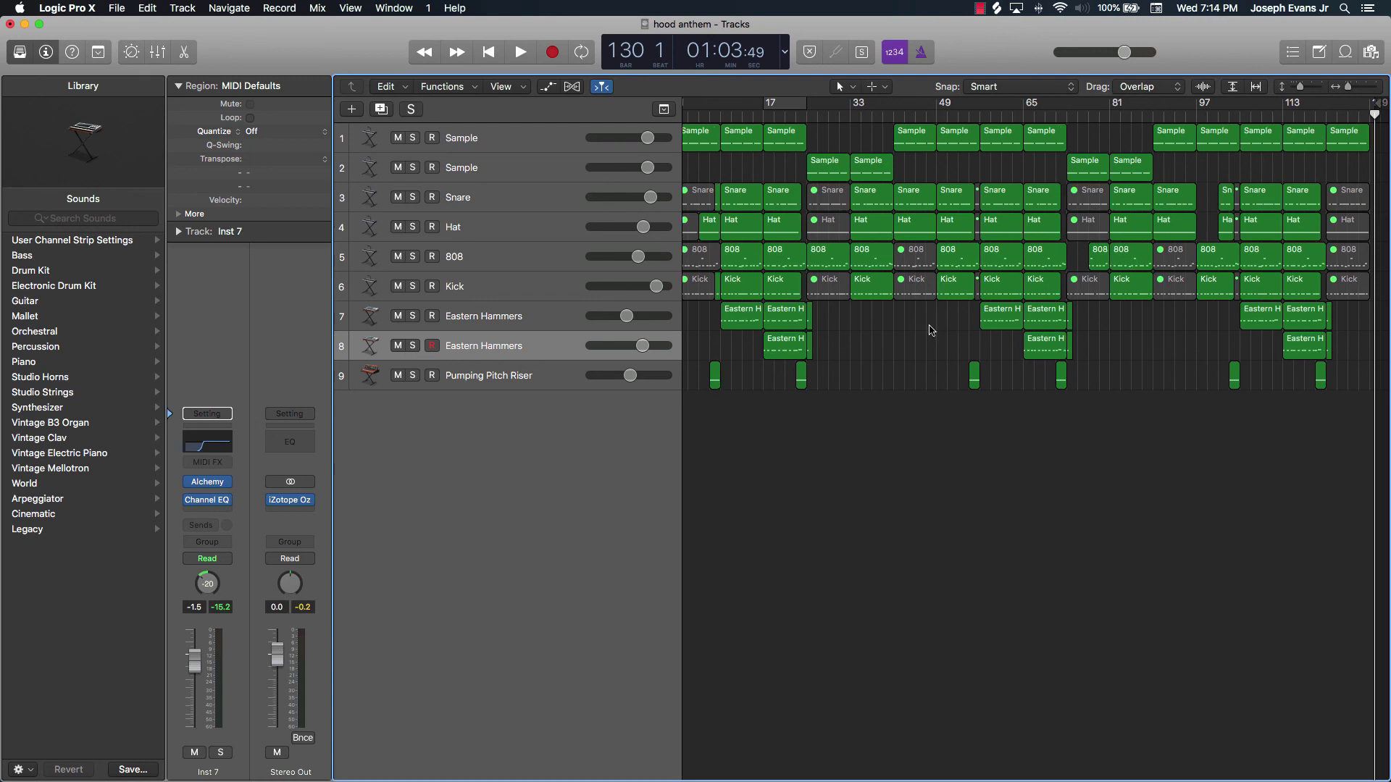
scroll(929, 328, up, 8)
scroll(930, 327, down, 2)
scroll(930, 327, down, 2)
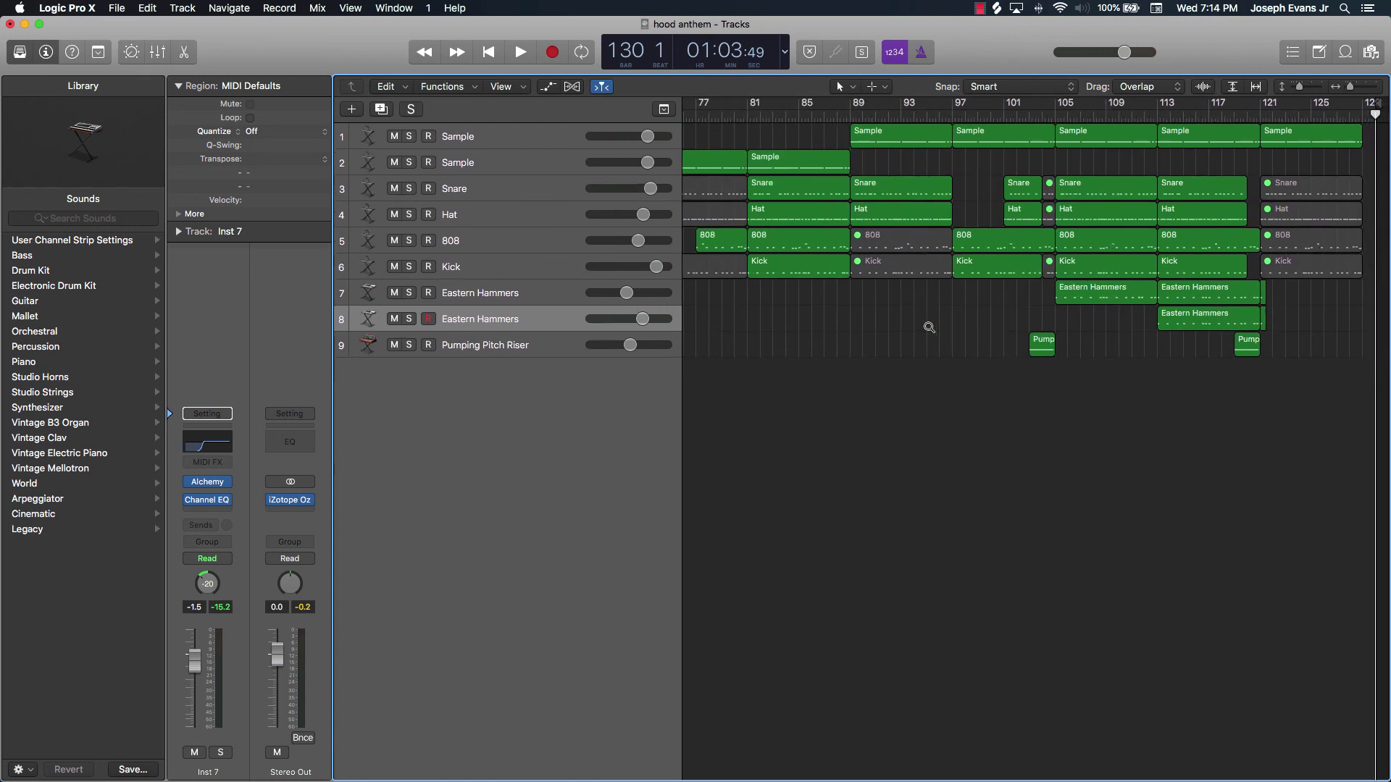
scroll(929, 328, up, 3)
scroll(930, 327, up, 5)
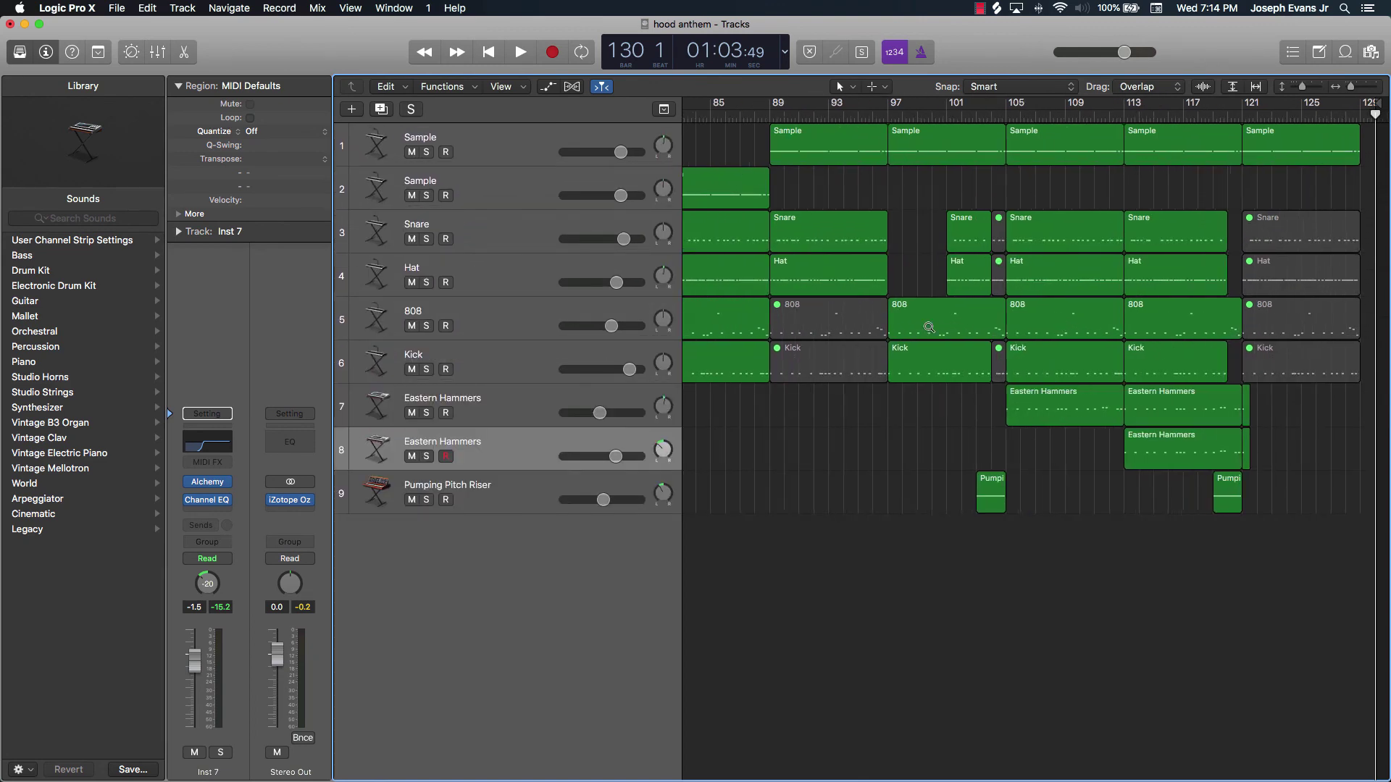
scroll(929, 330, down, 3)
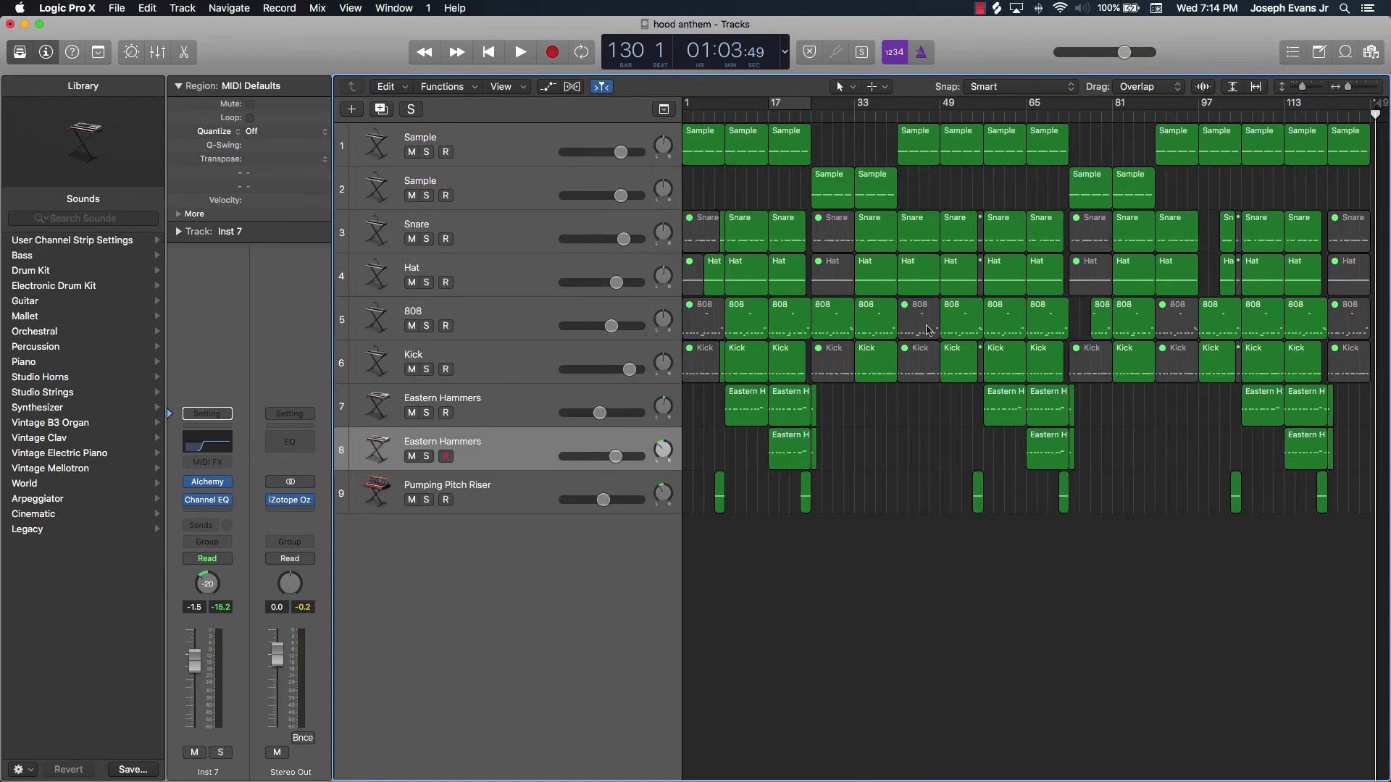
scroll(926, 330, left, 1)
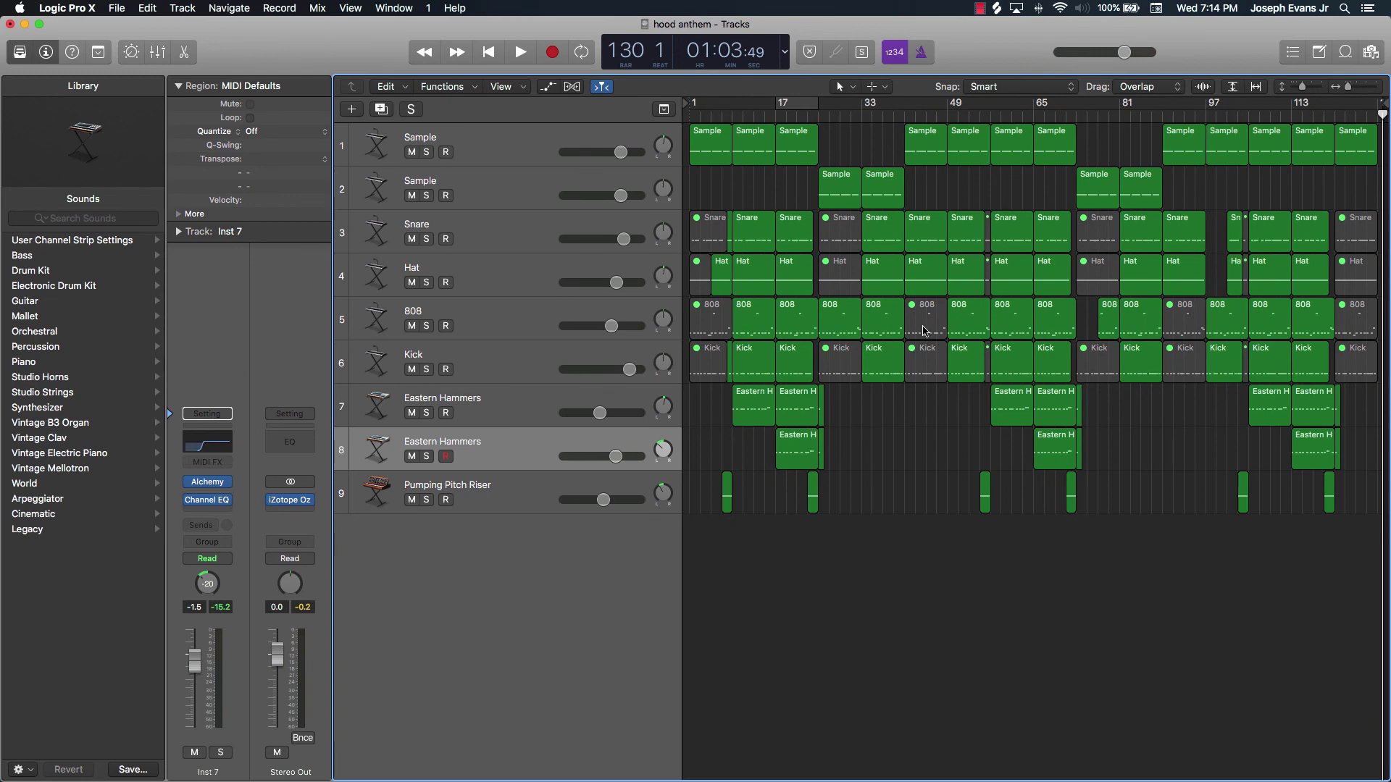
scroll(838, 422, right, 1)
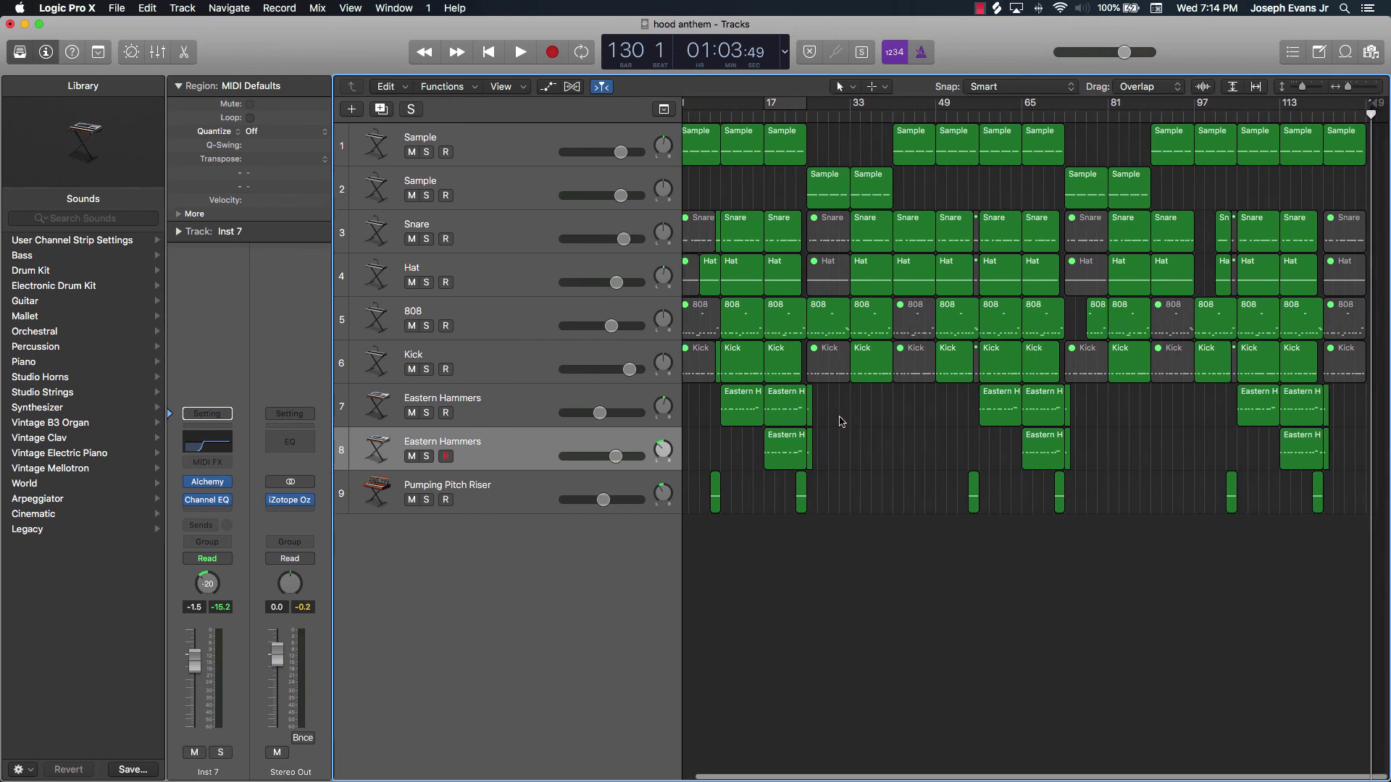